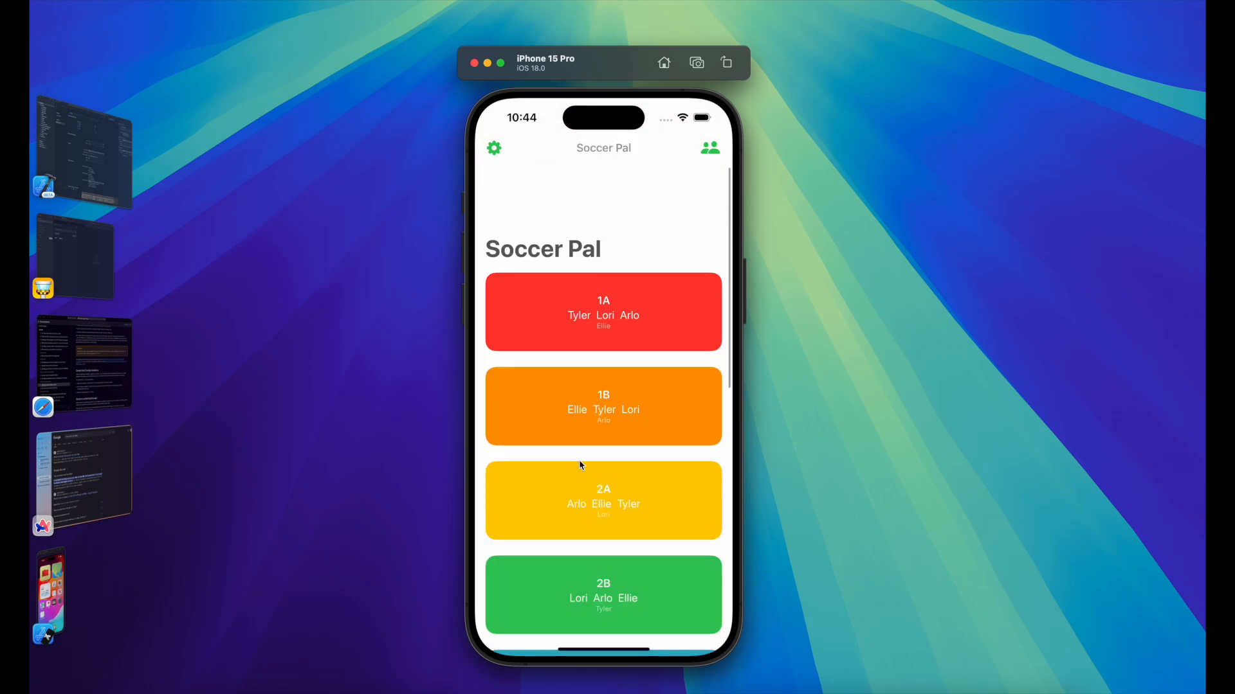
Step: Open and close the Soccer Pal settings, then grey out cards 1A, 1B, 2A and 2B
{"action": "left_click", "coordinate": [494, 148]}
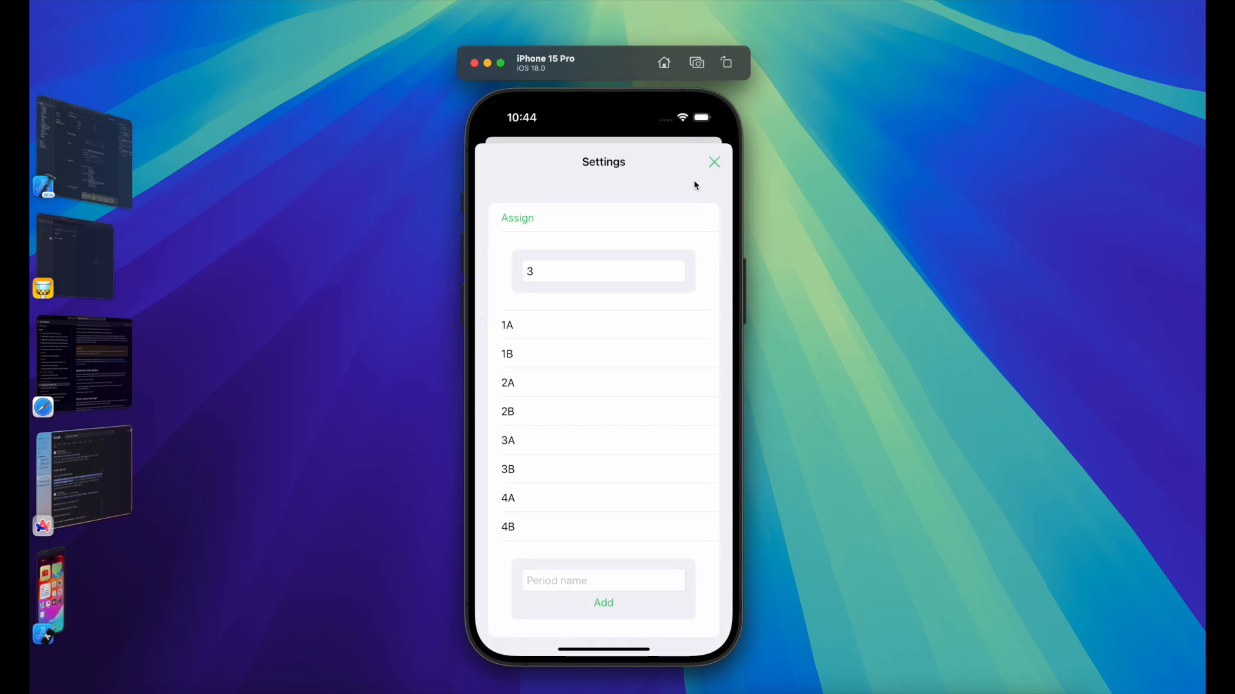
{"action": "left_click", "coordinate": [712, 168]}
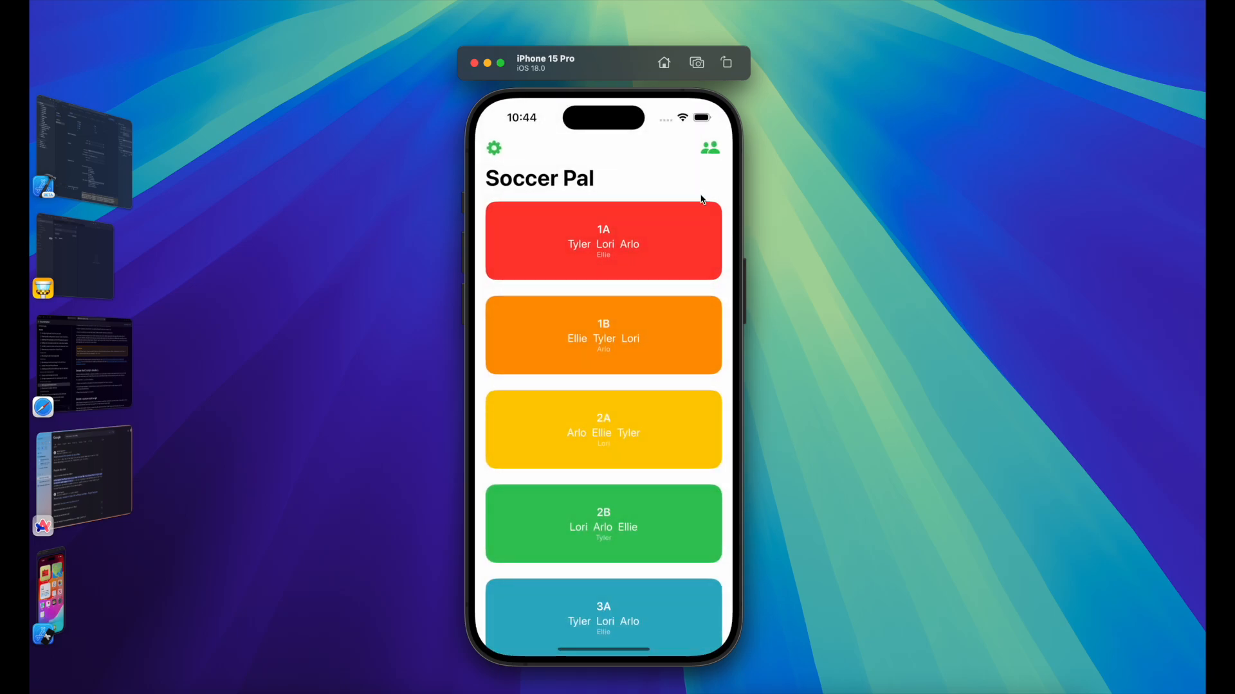
{"action": "mouse_move", "coordinate": [616, 331]}
{"action": "left_mouse_down"}
{"action": "mouse_move", "coordinate": [613, 273]}
{"action": "mouse_move", "coordinate": [613, 351]}
{"action": "left_mouse_up"}
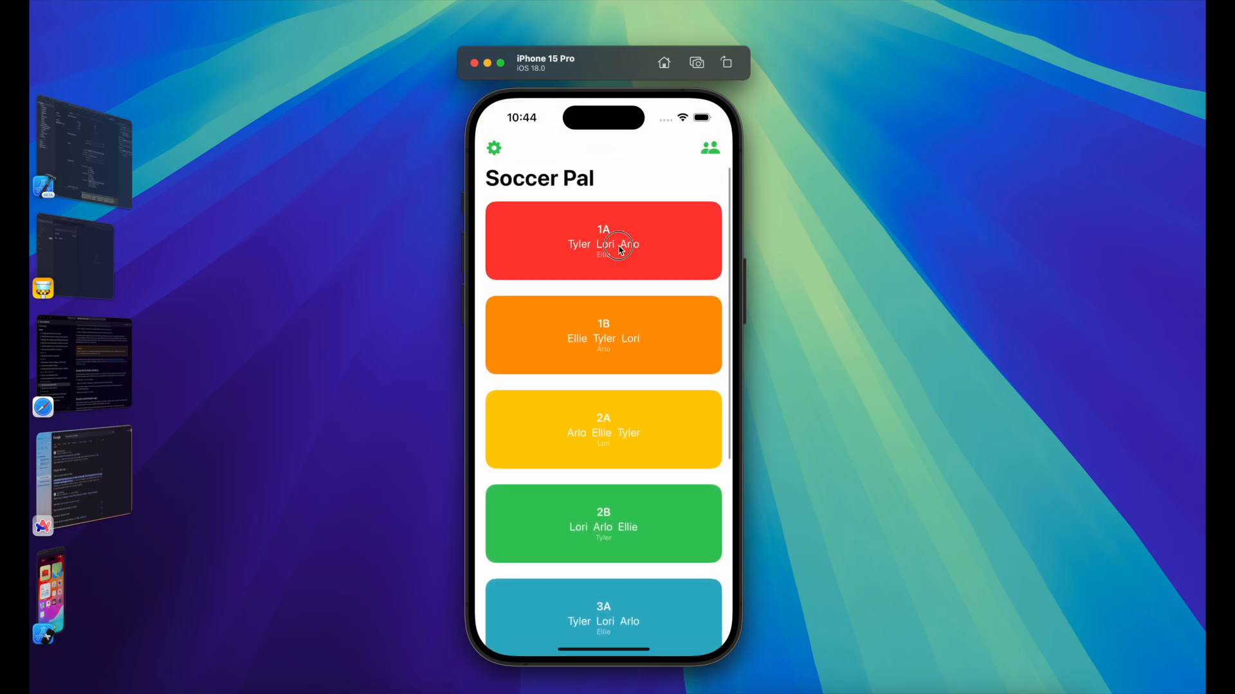
{"action": "left_click", "coordinate": [622, 247]}
{"action": "left_click", "coordinate": [633, 342]}
{"action": "left_click", "coordinate": [623, 441]}
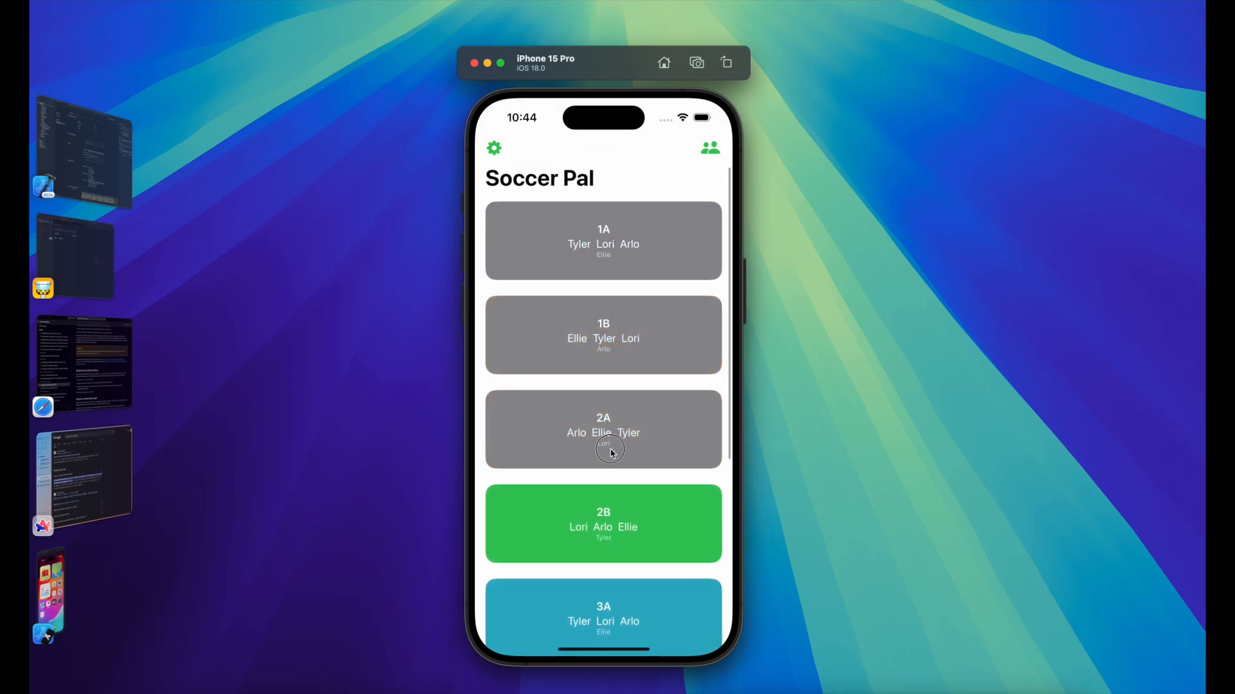
{"action": "scroll", "coordinate": [603, 431], "scroll_direction": "down", "scroll_amount": 3}
{"action": "left_click", "coordinate": [601, 441]}
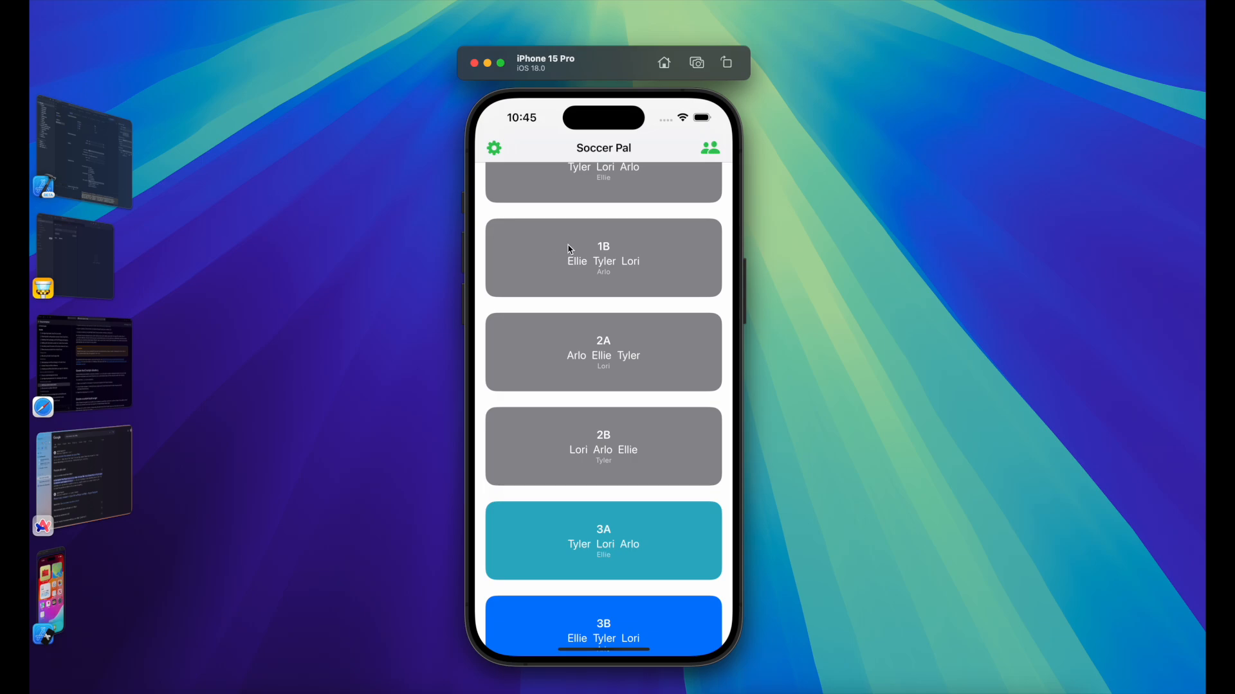
Step: Bring Xcode forward, glance at the Report navigator, return to the Project navigator, then switch to the browser
{"action": "left_click", "coordinate": [94, 140]}
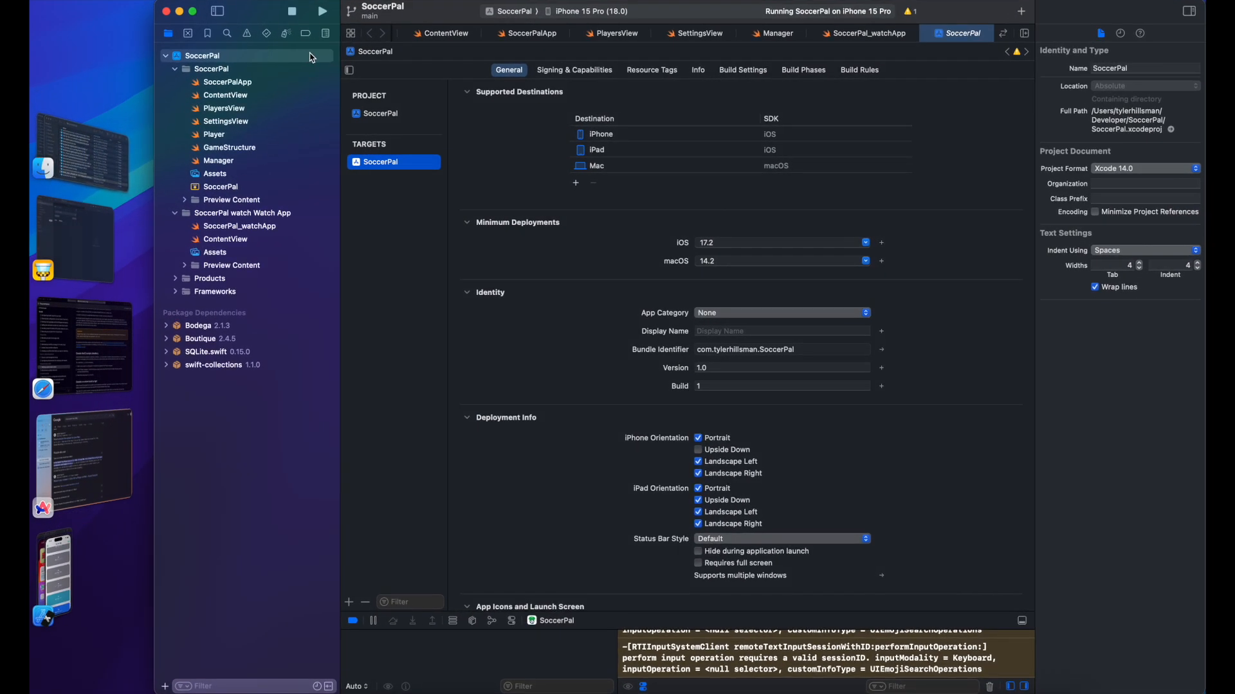
{"action": "left_click", "coordinate": [327, 33]}
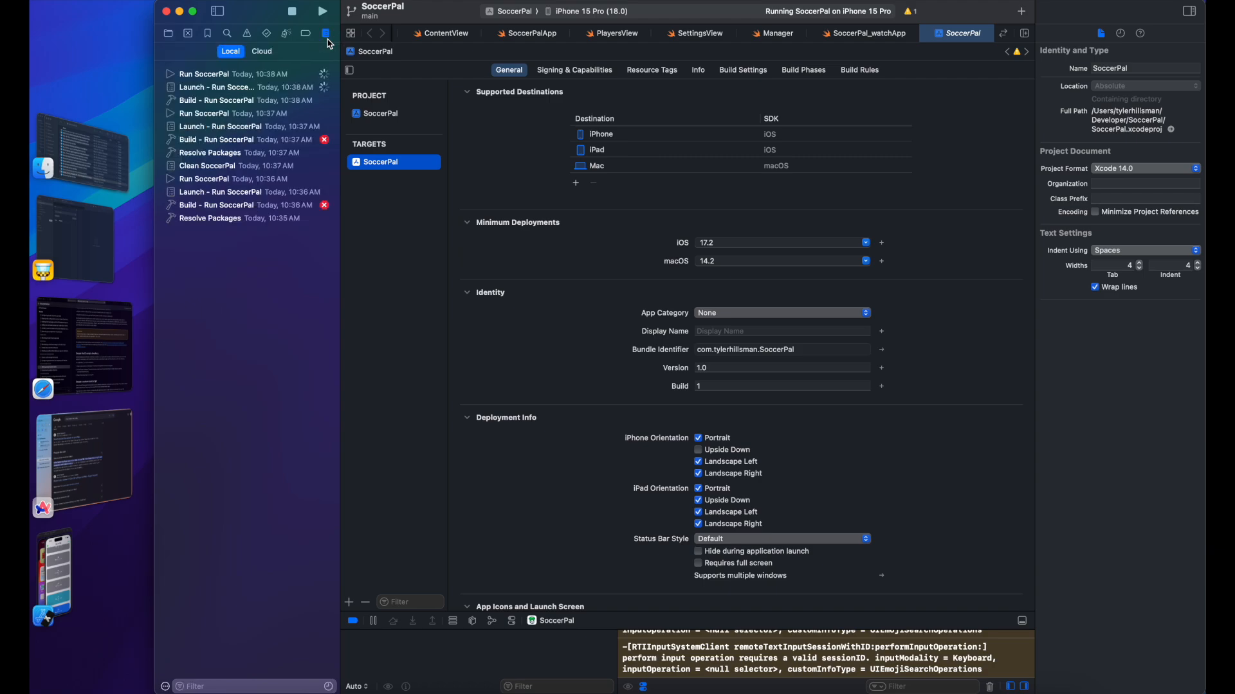
{"action": "left_click", "coordinate": [168, 33]}
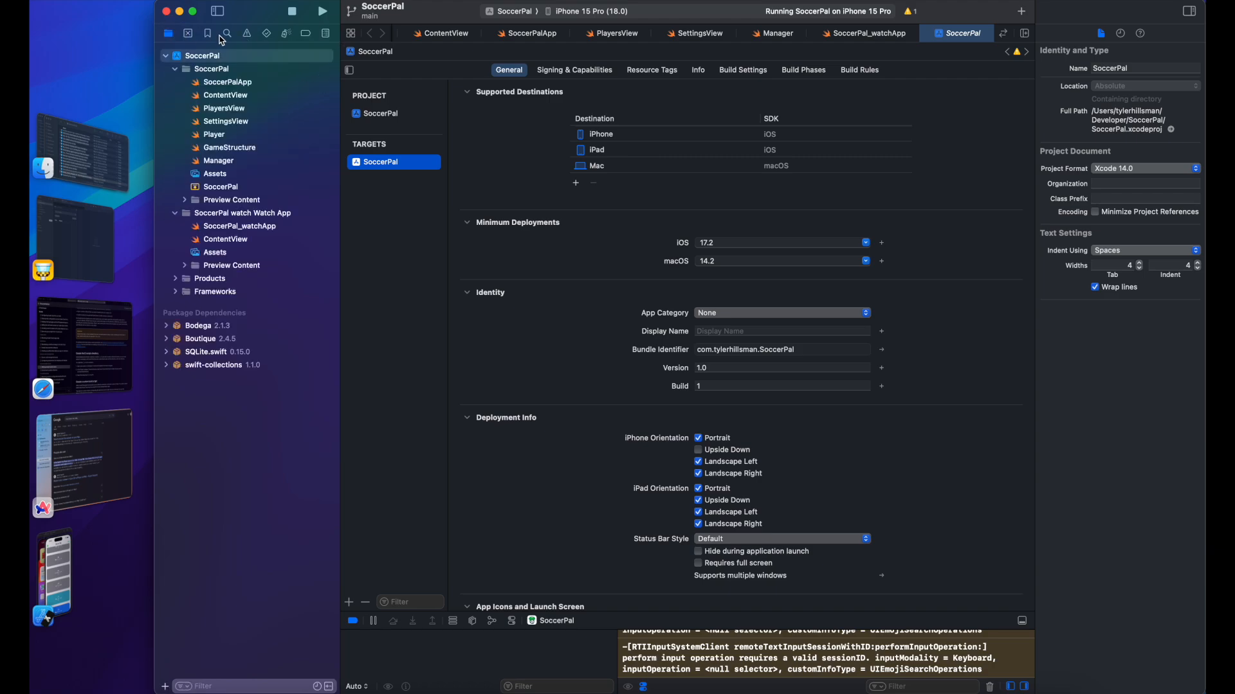
{"action": "left_click", "coordinate": [103, 394]}
{"action": "left_click", "coordinate": [533, 21]}
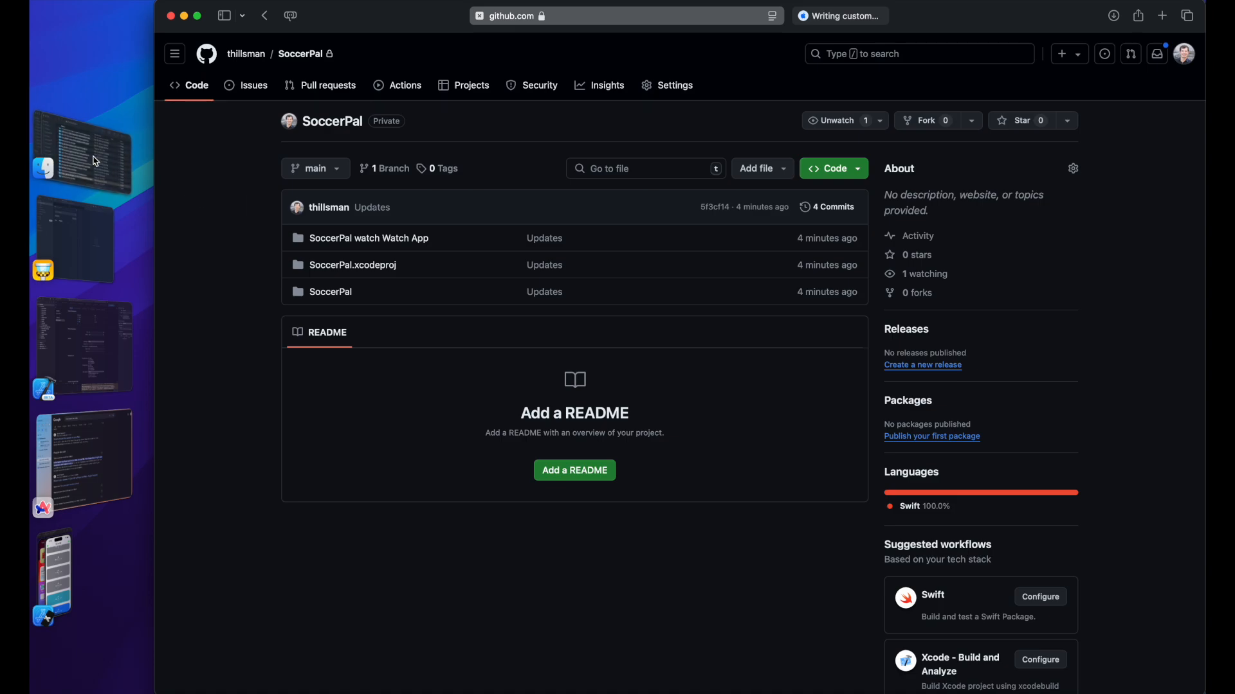
{"action": "left_click", "coordinate": [88, 348]}
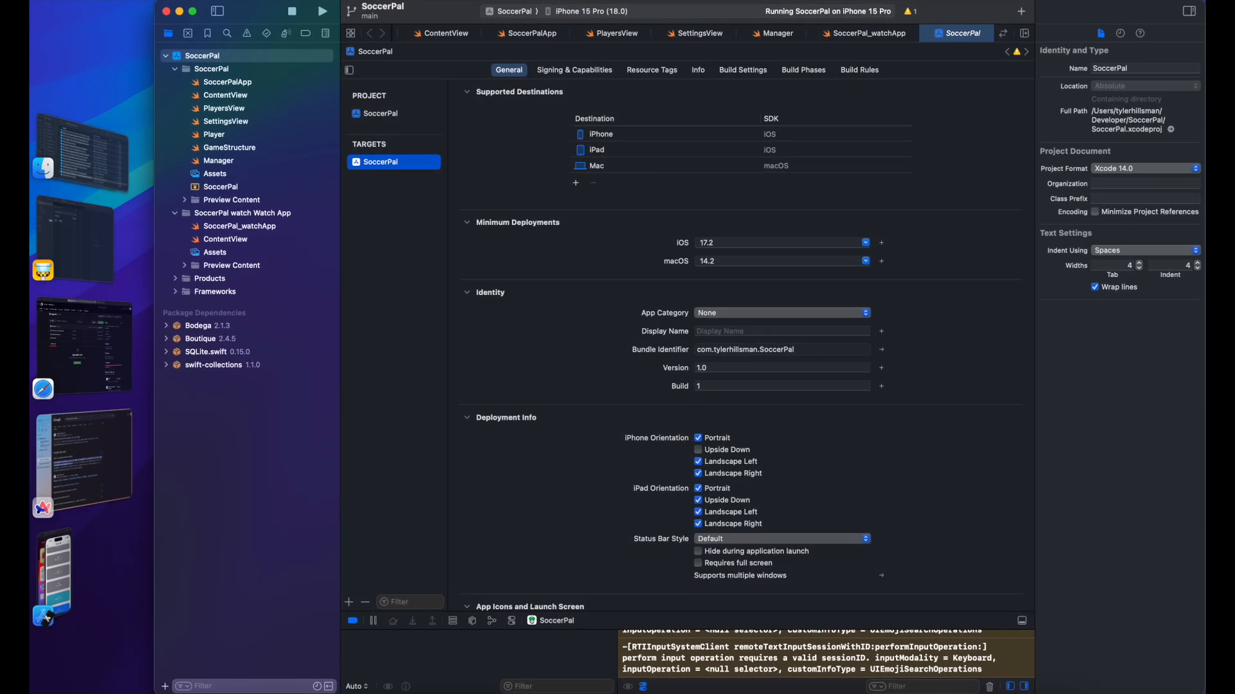
Step: In the Report navigator's Cloud section, widen the window and start Xcode Cloud setup with Get Started
{"action": "left_click", "coordinate": [326, 32]}
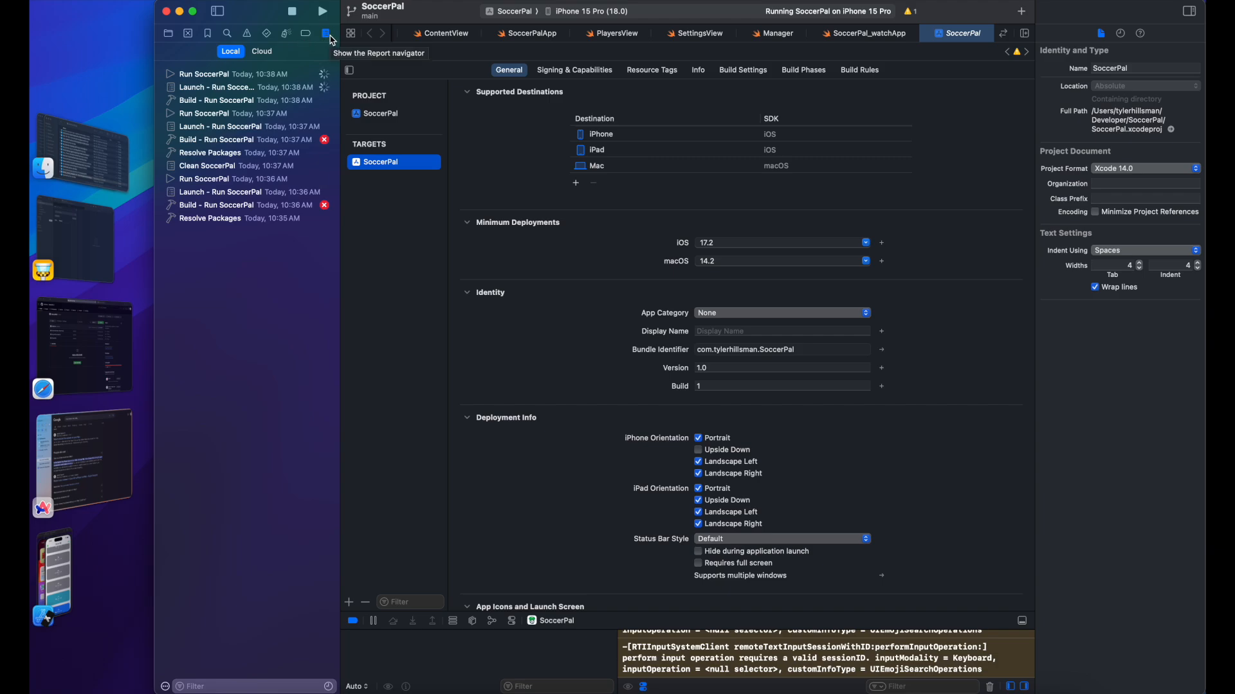
{"action": "left_click", "coordinate": [263, 52]}
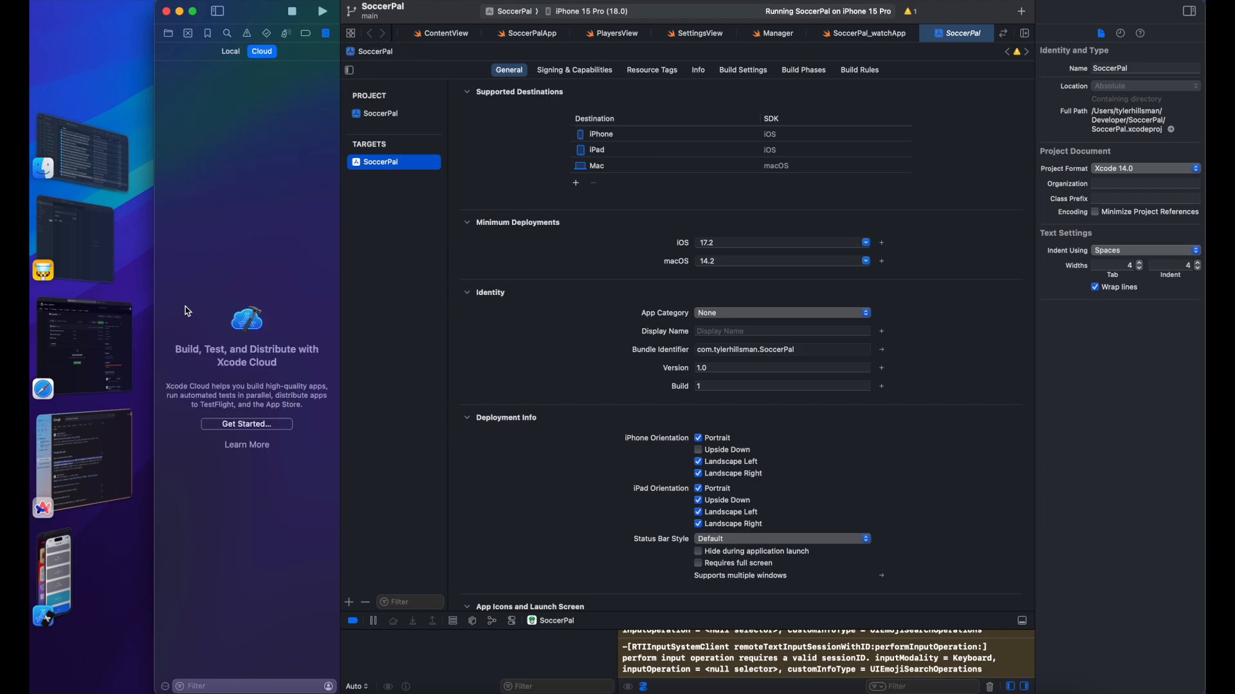
{"action": "left_click_drag", "start_coordinate": [155, 305], "coordinate": [34, 305]}
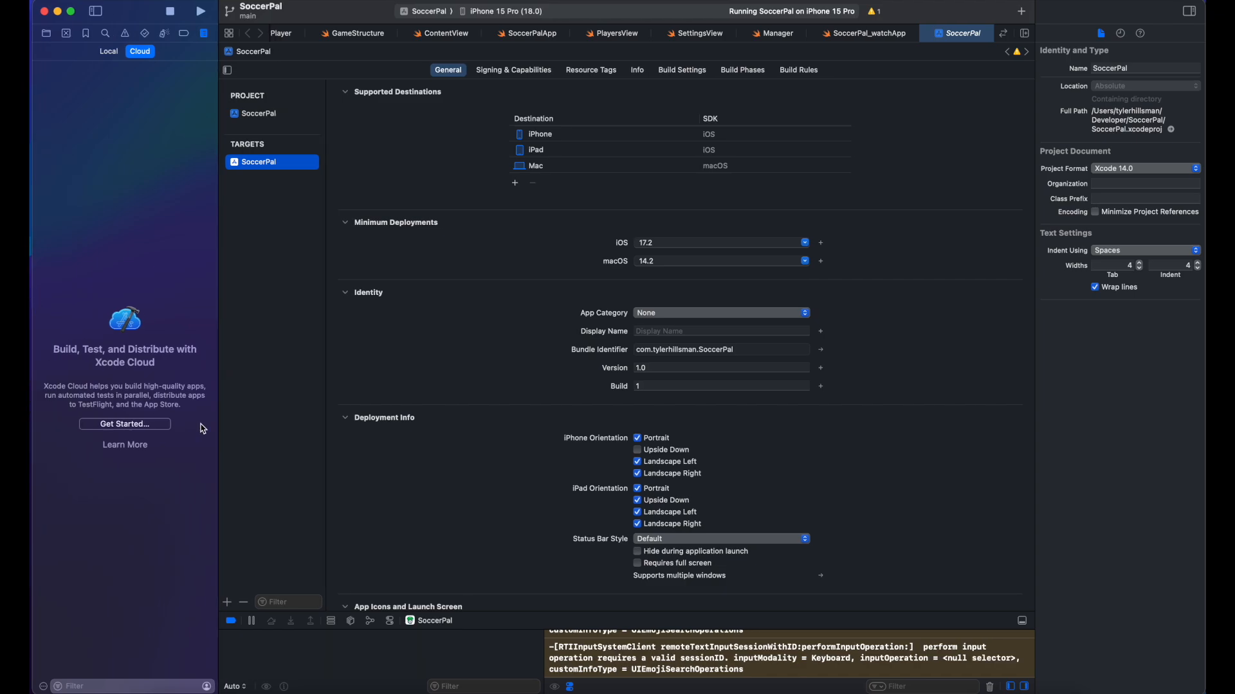
{"action": "left_click", "coordinate": [140, 426]}
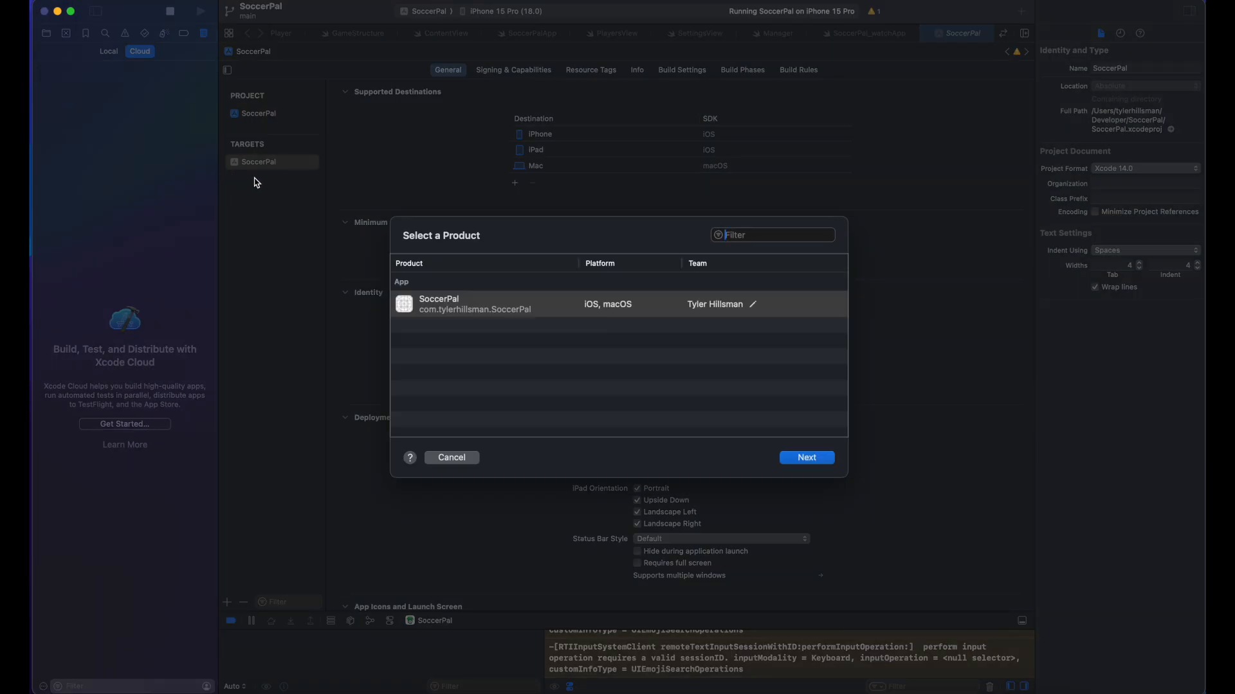
{"action": "left_click", "coordinate": [68, 2]}
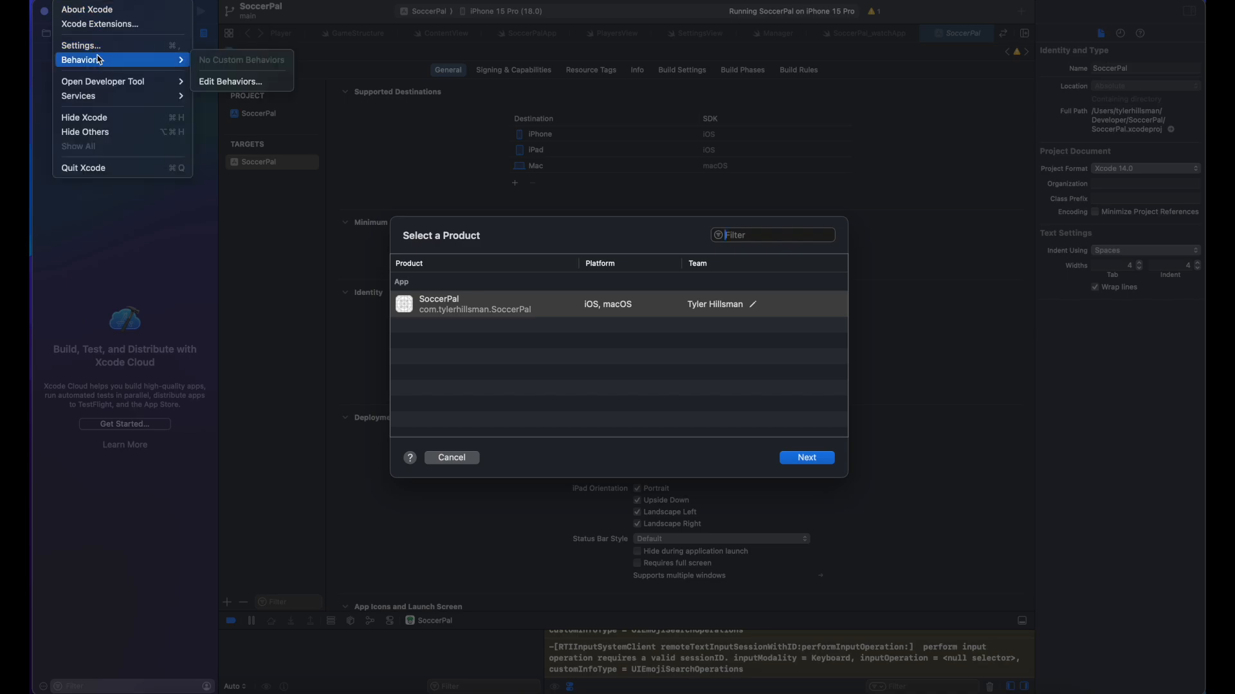
{"action": "left_click", "coordinate": [81, 44]}
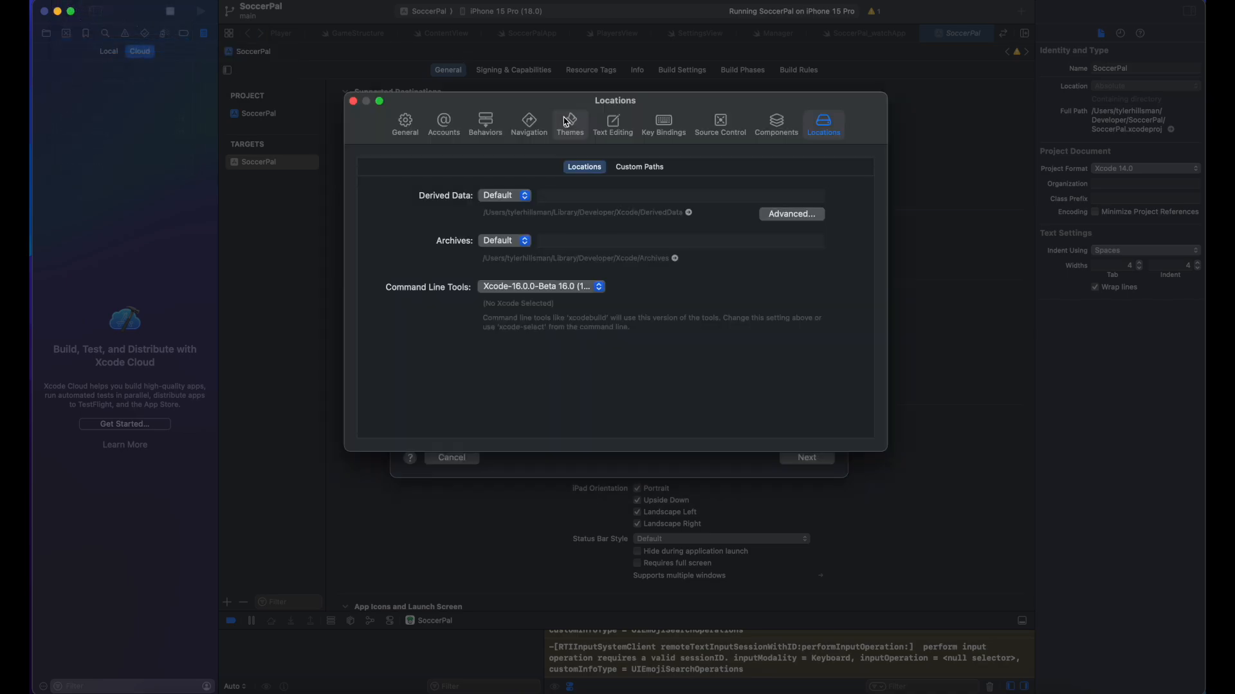
{"action": "left_click", "coordinate": [443, 126]}
{"action": "left_click", "coordinate": [486, 219]}
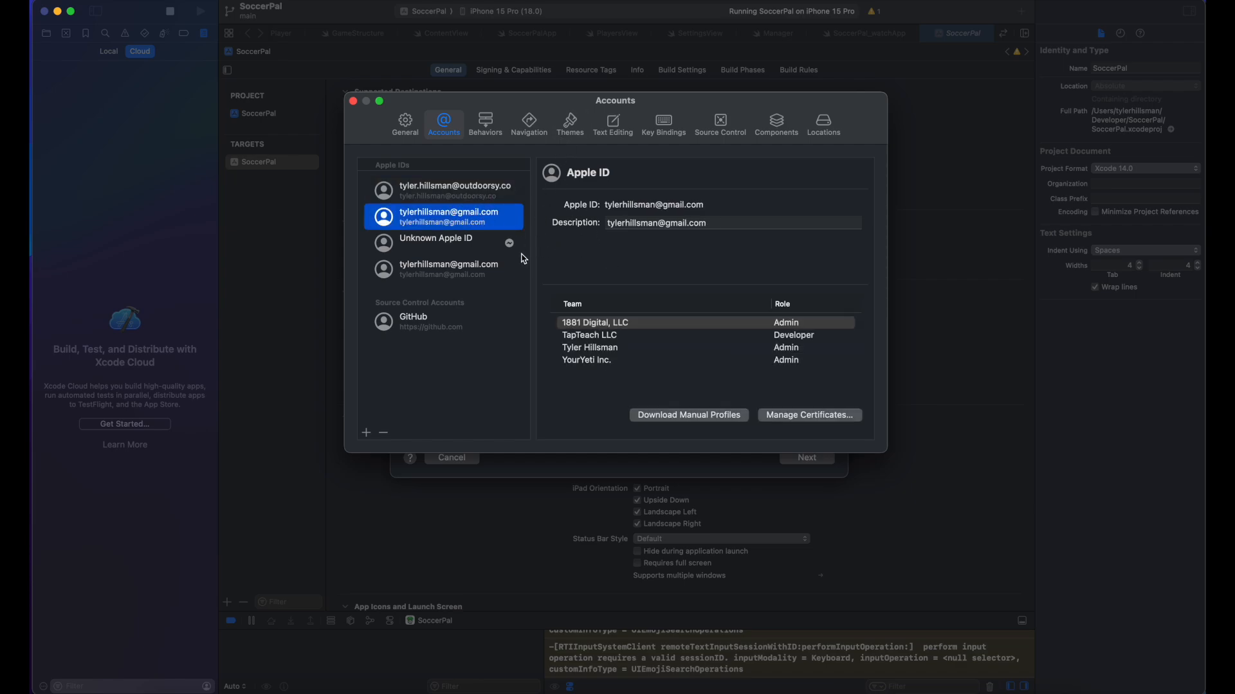
{"action": "left_click", "coordinate": [454, 314]}
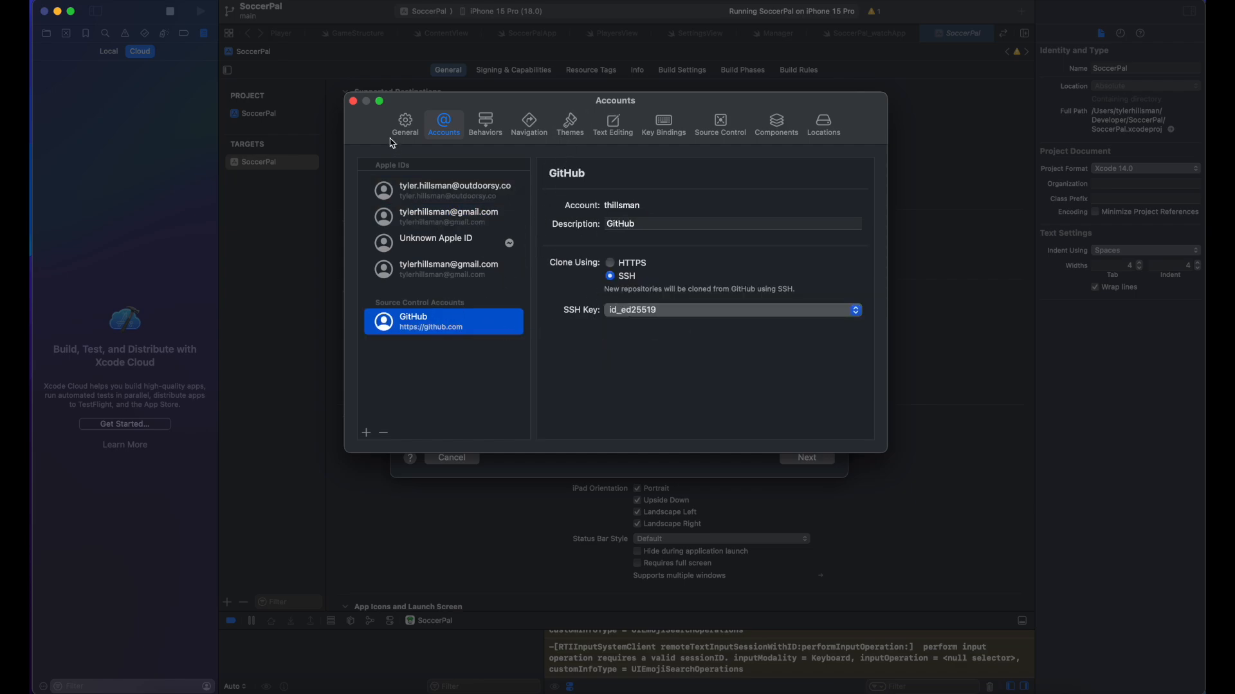
{"action": "left_click", "coordinate": [353, 102]}
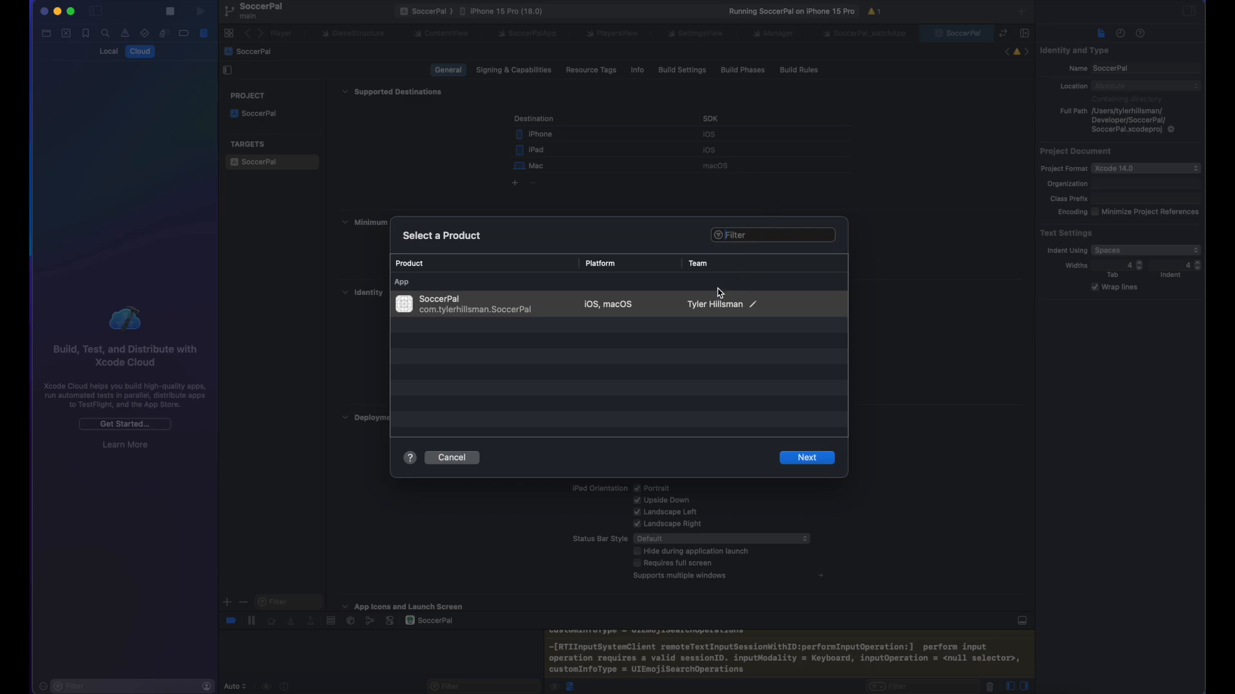
{"action": "left_click", "coordinate": [629, 351]}
Step: Select SoccerPal as the Xcode Cloud product and open its Default workflow for editing
{"action": "left_click", "coordinate": [531, 305]}
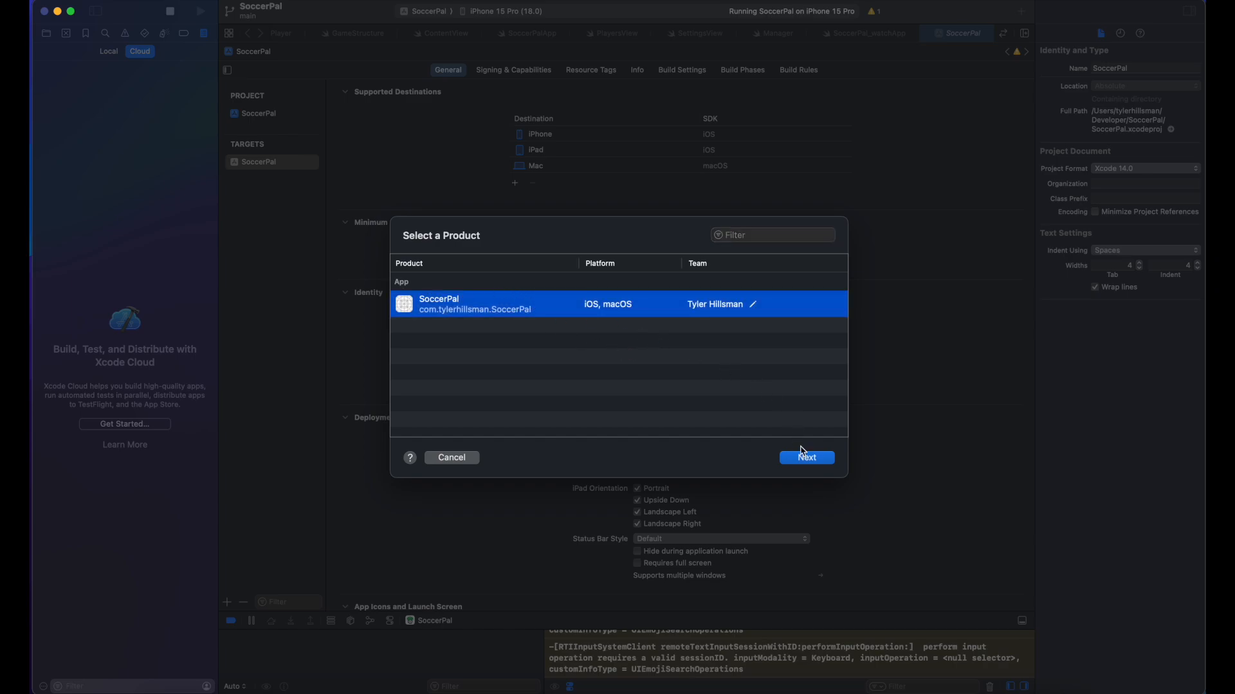
{"action": "left_click", "coordinate": [816, 460]}
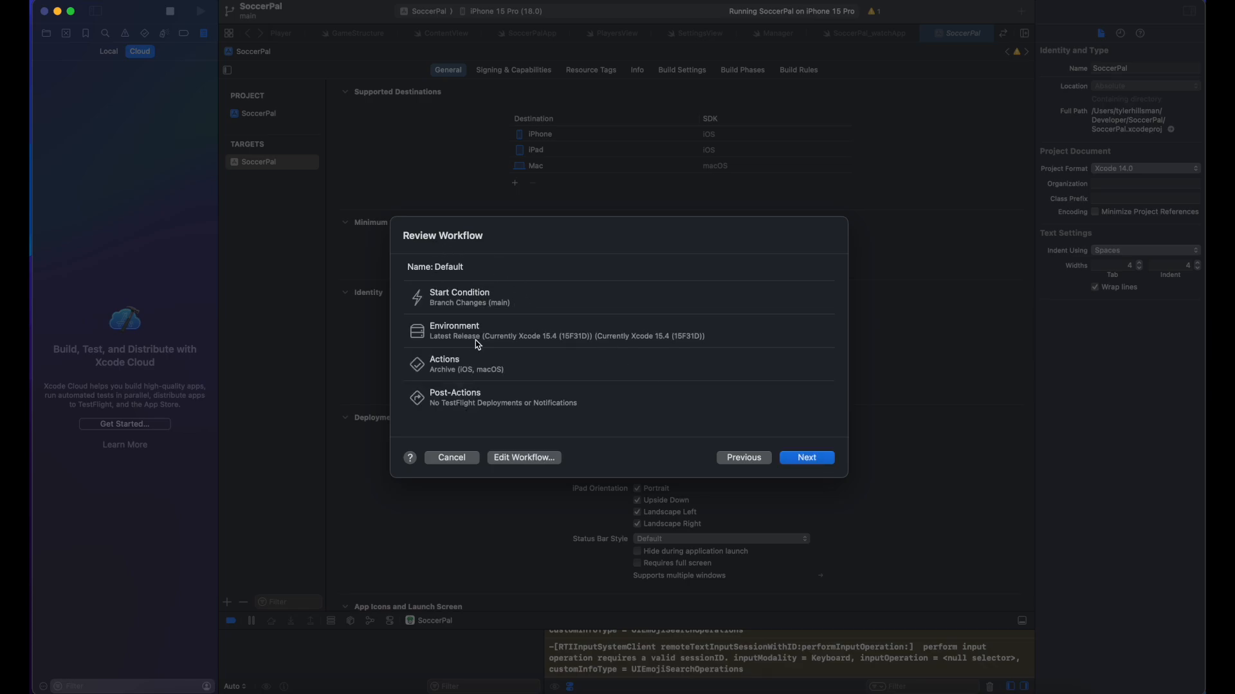
{"action": "left_click", "coordinate": [536, 458]}
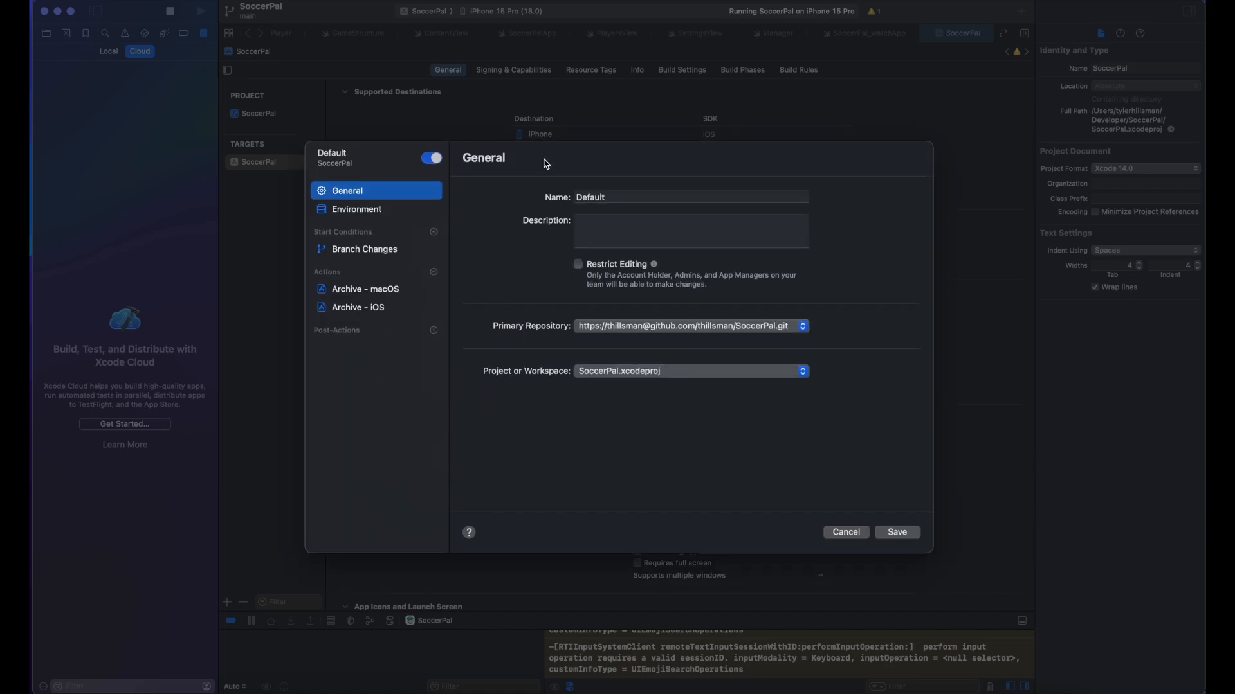
Step: Keep the workflow name Default, the GitHub repository and SoccerPal.xcodeproj, then show Environment
{"action": "double_click", "coordinate": [598, 200]}
{"action": "left_click", "coordinate": [592, 224]}
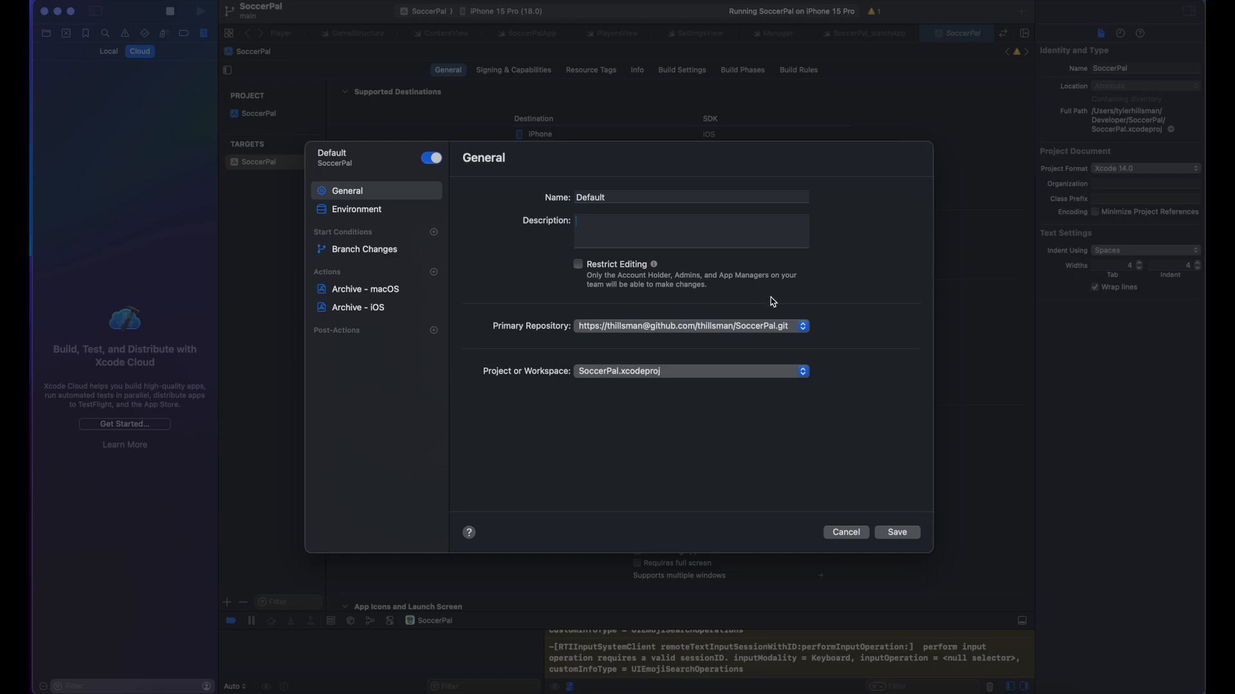
{"action": "left_click", "coordinate": [769, 326]}
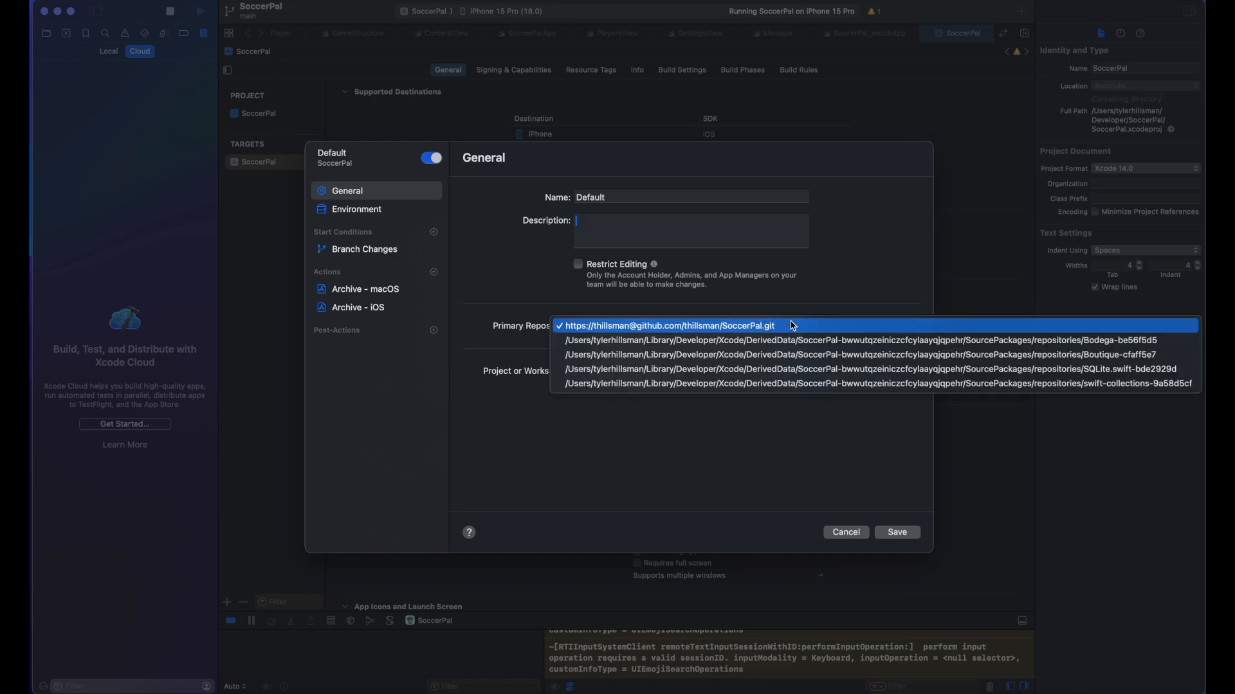
{"action": "left_click", "coordinate": [723, 326]}
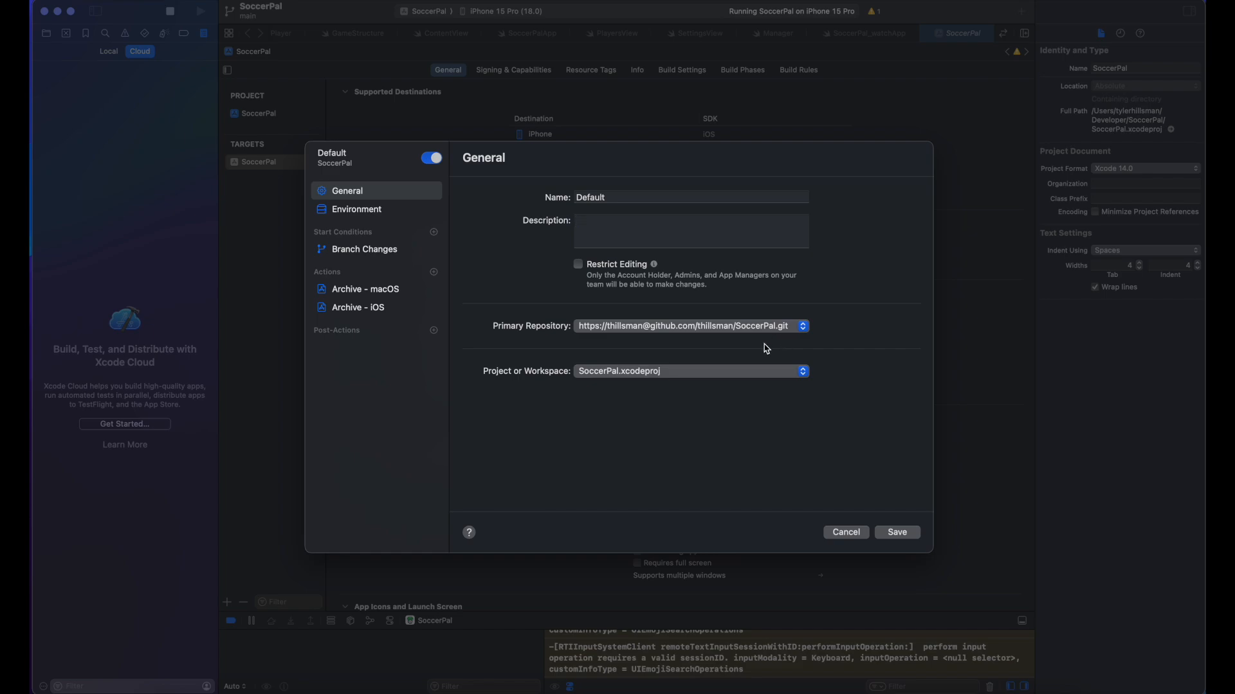
{"action": "left_click", "coordinate": [670, 373]}
{"action": "left_click", "coordinate": [518, 363]}
{"action": "left_click", "coordinate": [387, 209]}
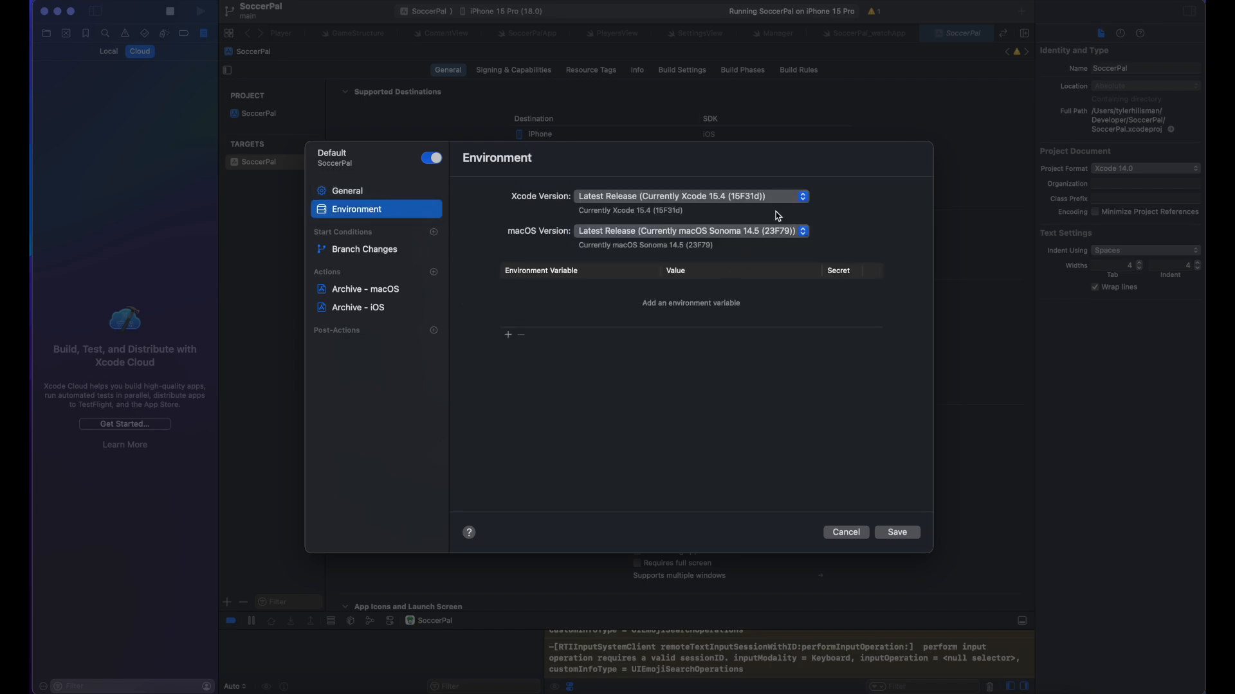
Step: Set both Xcode and macOS versions to Latest Beta or Release (Xcode 16 beta 6, macOS Sequoia 15 beta 3)
{"action": "left_click", "coordinate": [715, 197]}
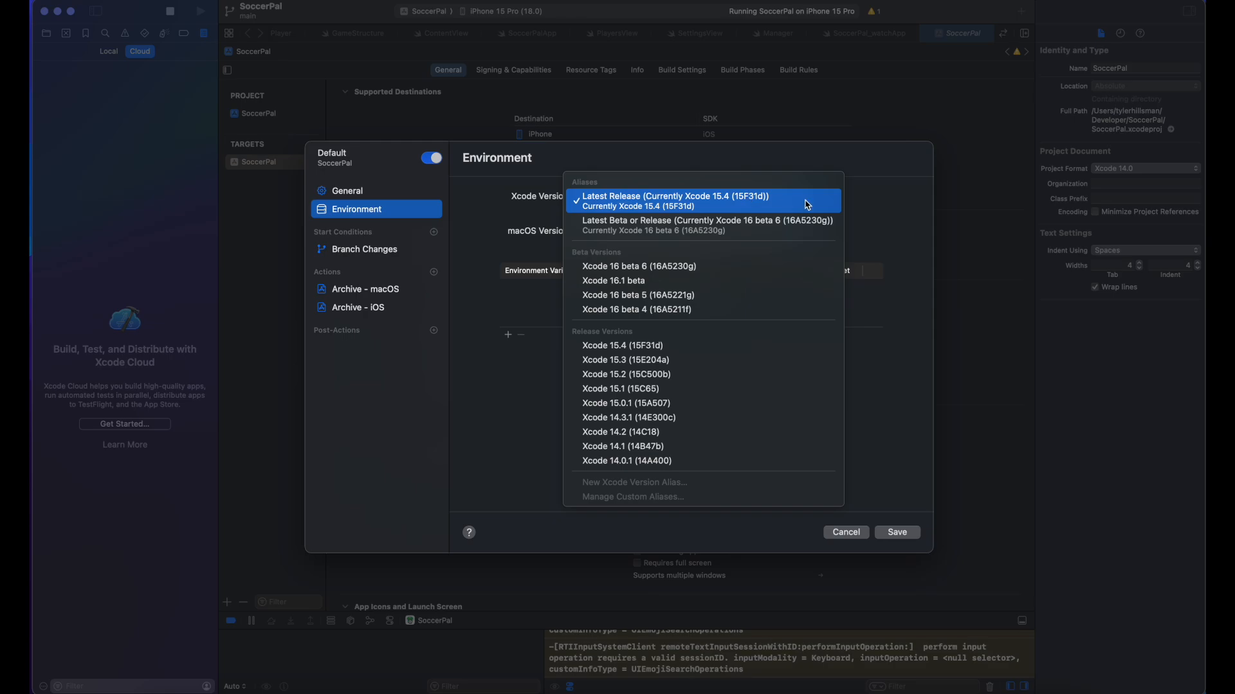
{"action": "left_click", "coordinate": [494, 228]}
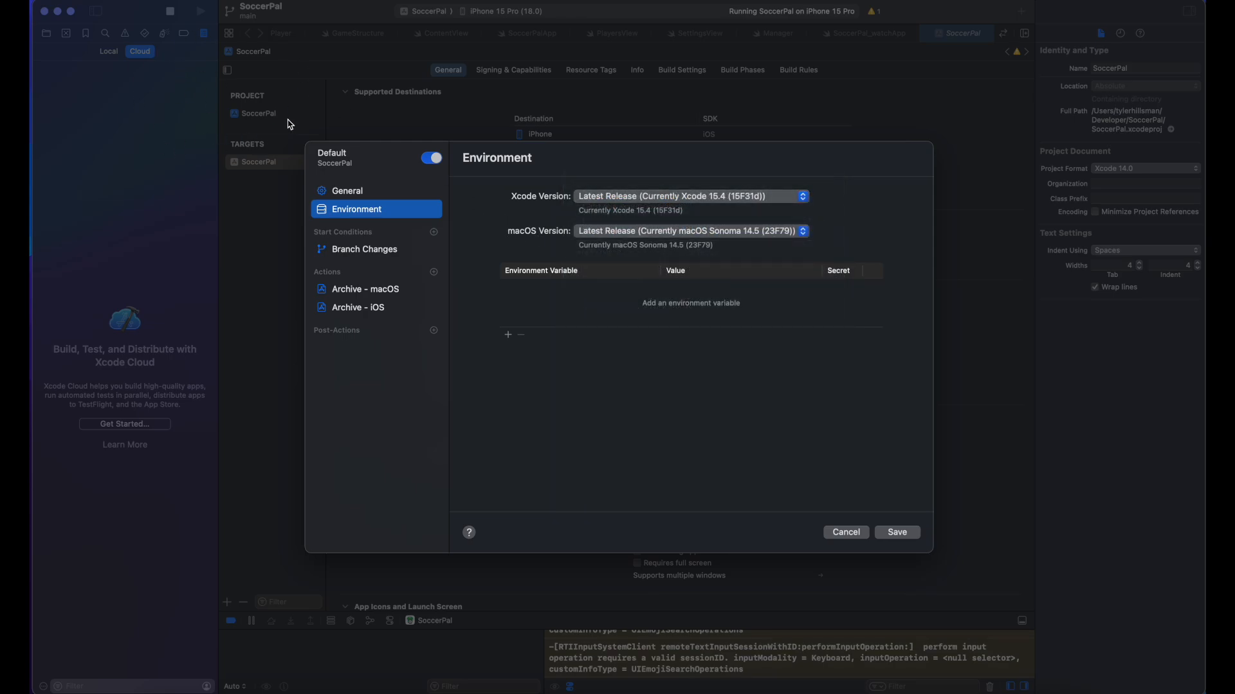
{"action": "left_click", "coordinate": [610, 201]}
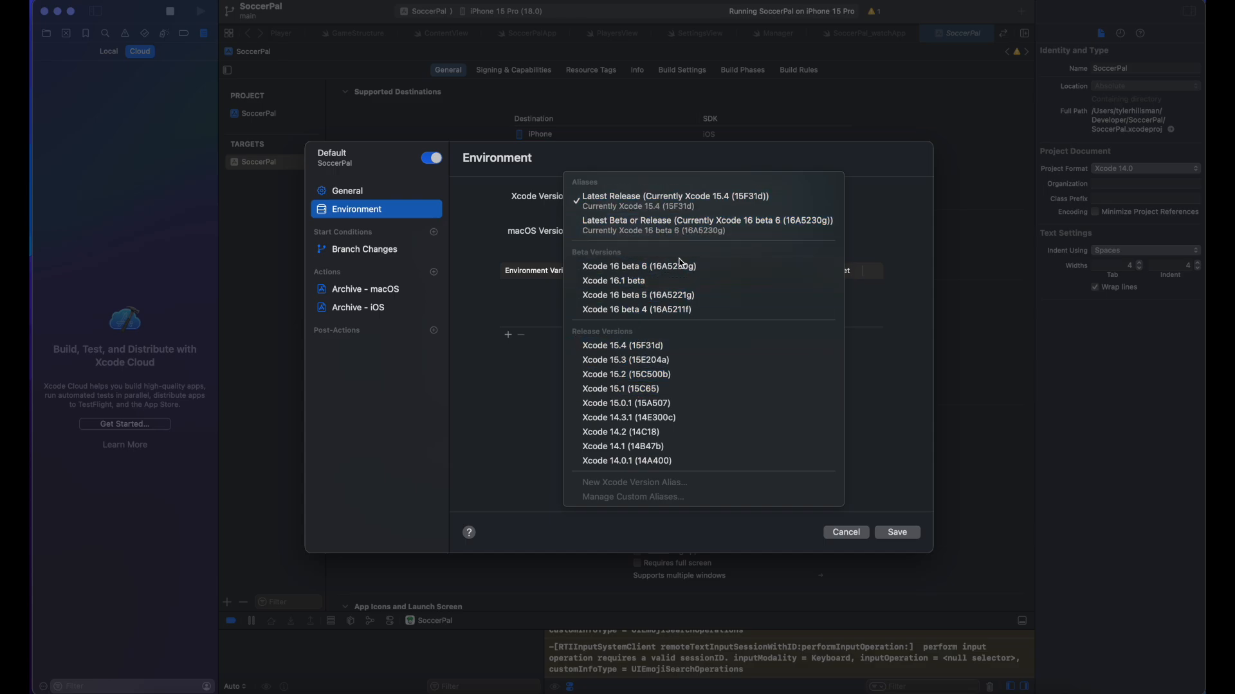
{"action": "left_click", "coordinate": [699, 225]}
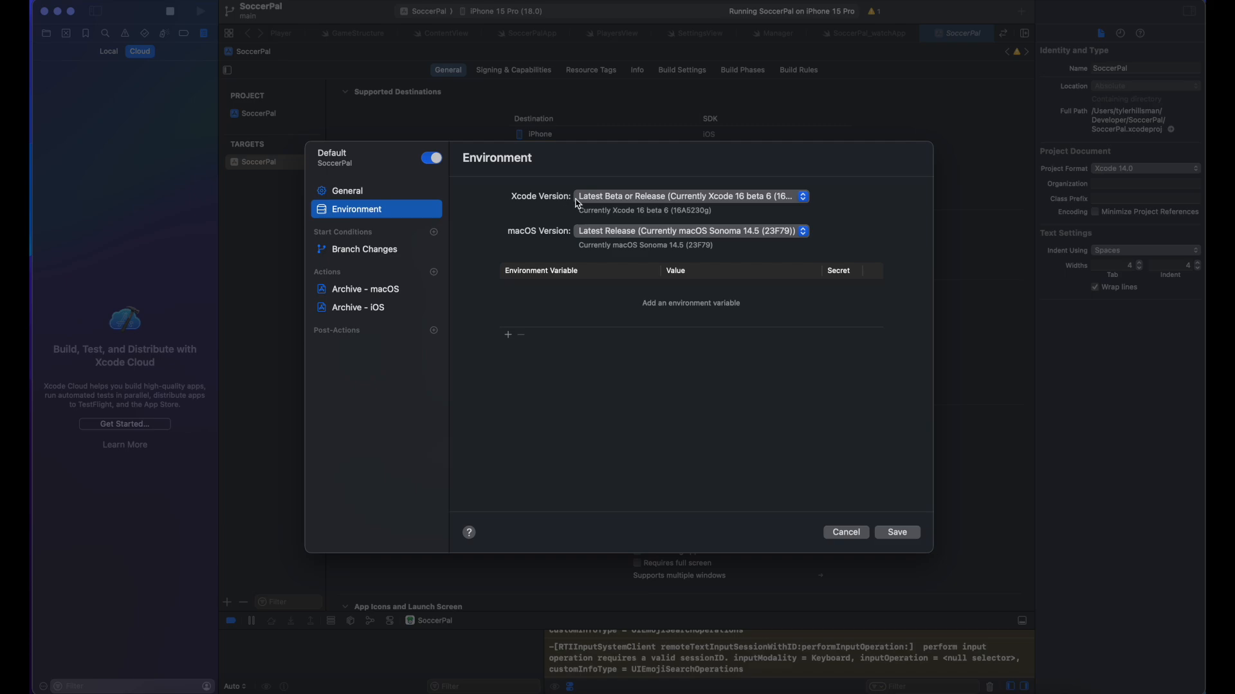
{"action": "left_click", "coordinate": [598, 231]}
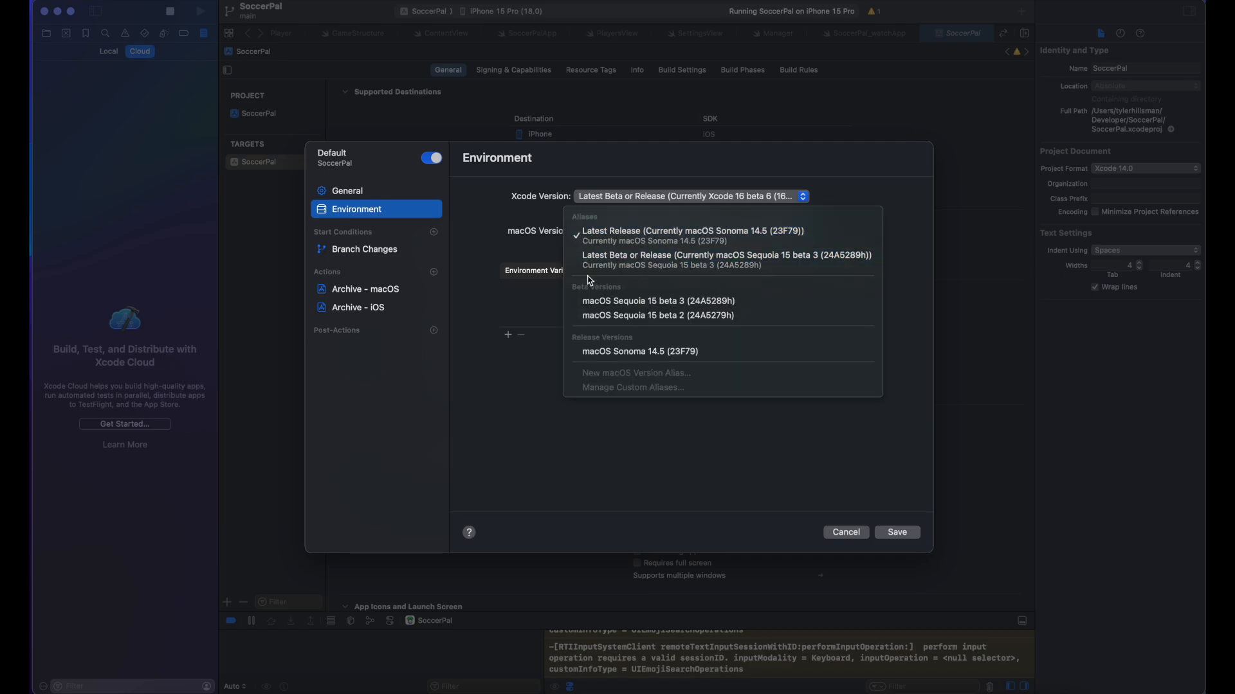
{"action": "left_click", "coordinate": [589, 263]}
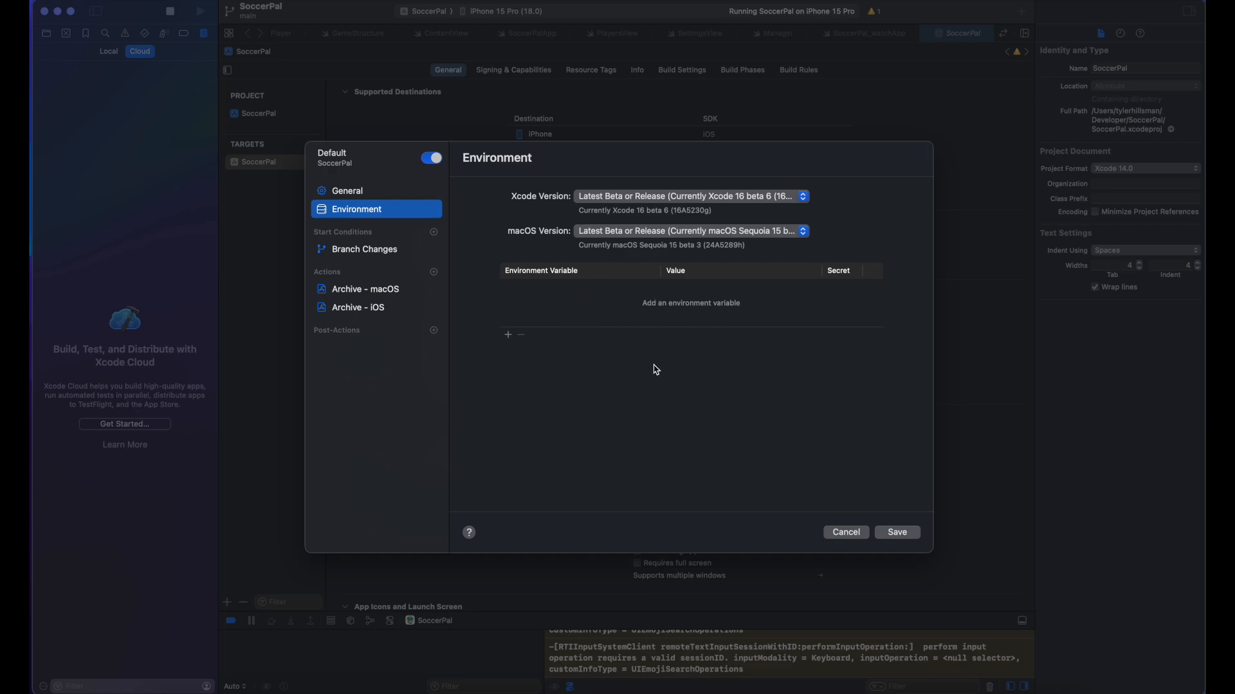
{"action": "left_click", "coordinate": [399, 250]}
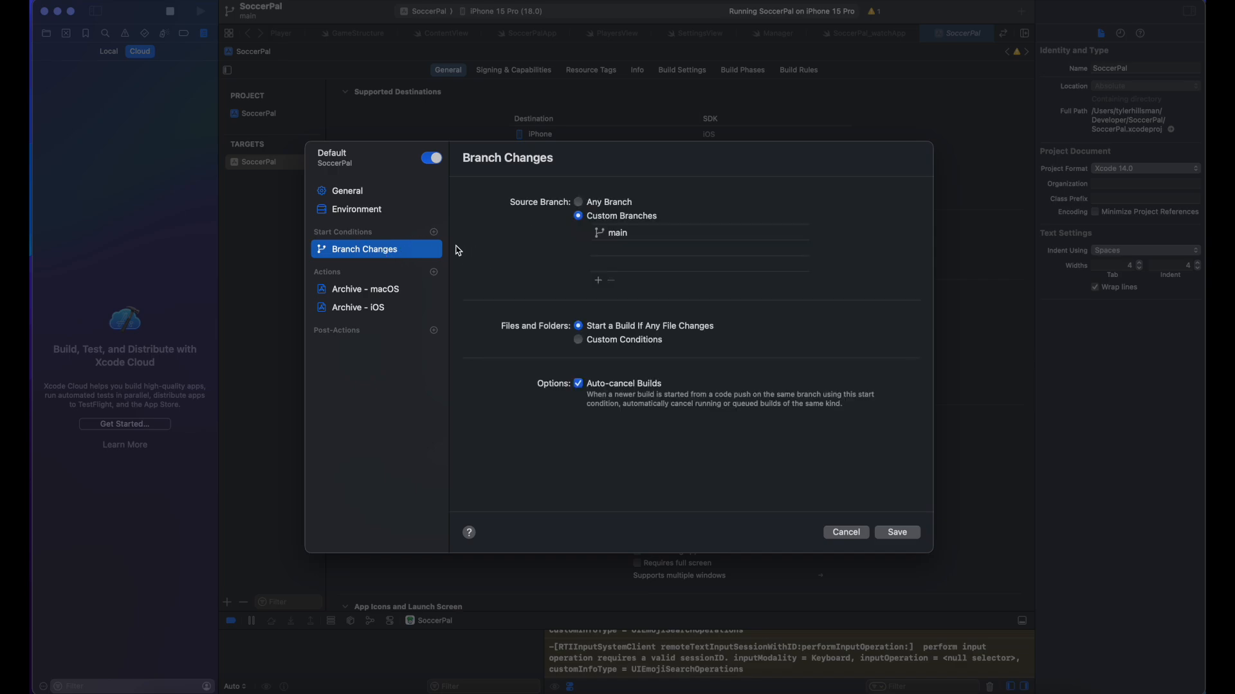
Step: Browse the start condition options, try Custom Conditions, and revert to building on any file change
{"action": "left_click", "coordinate": [436, 234]}
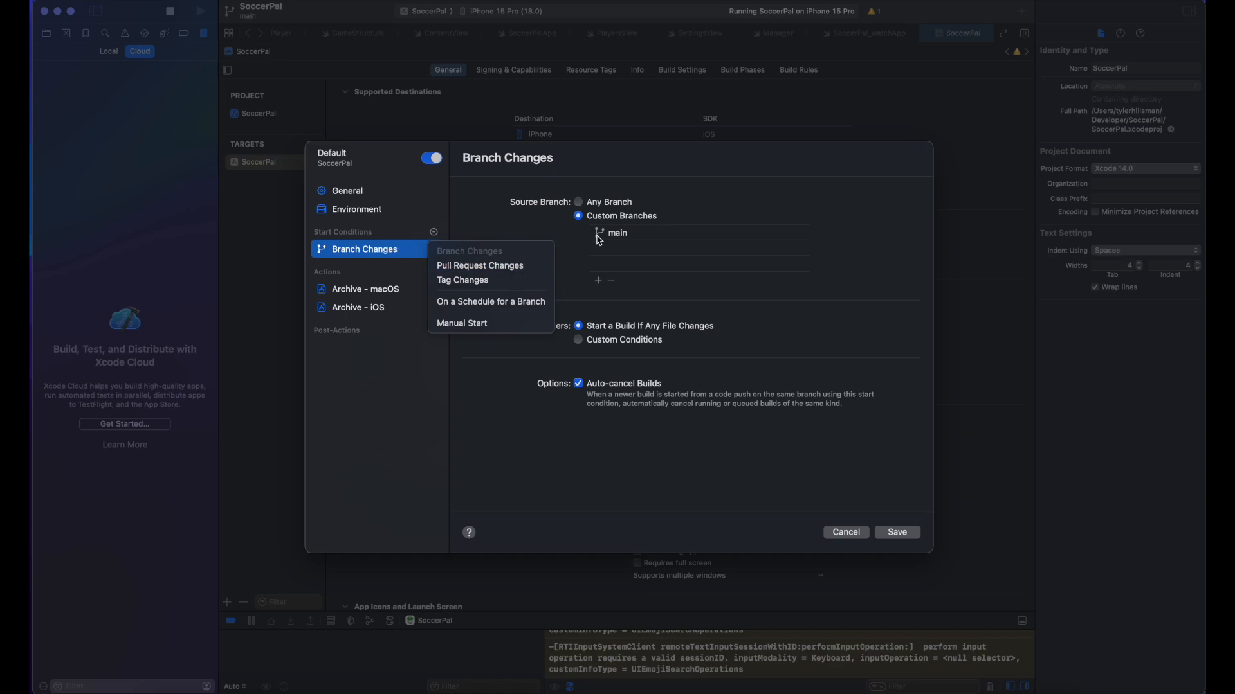
{"action": "left_click", "coordinate": [721, 197]}
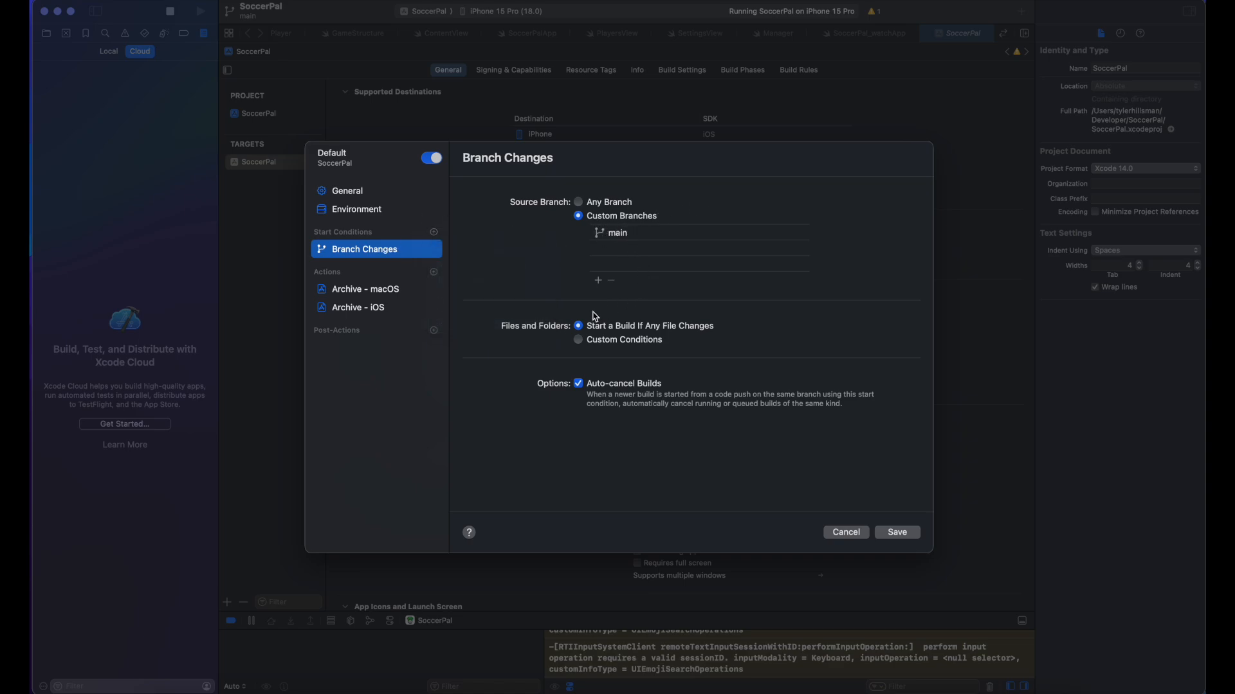
{"action": "left_click", "coordinate": [578, 345]}
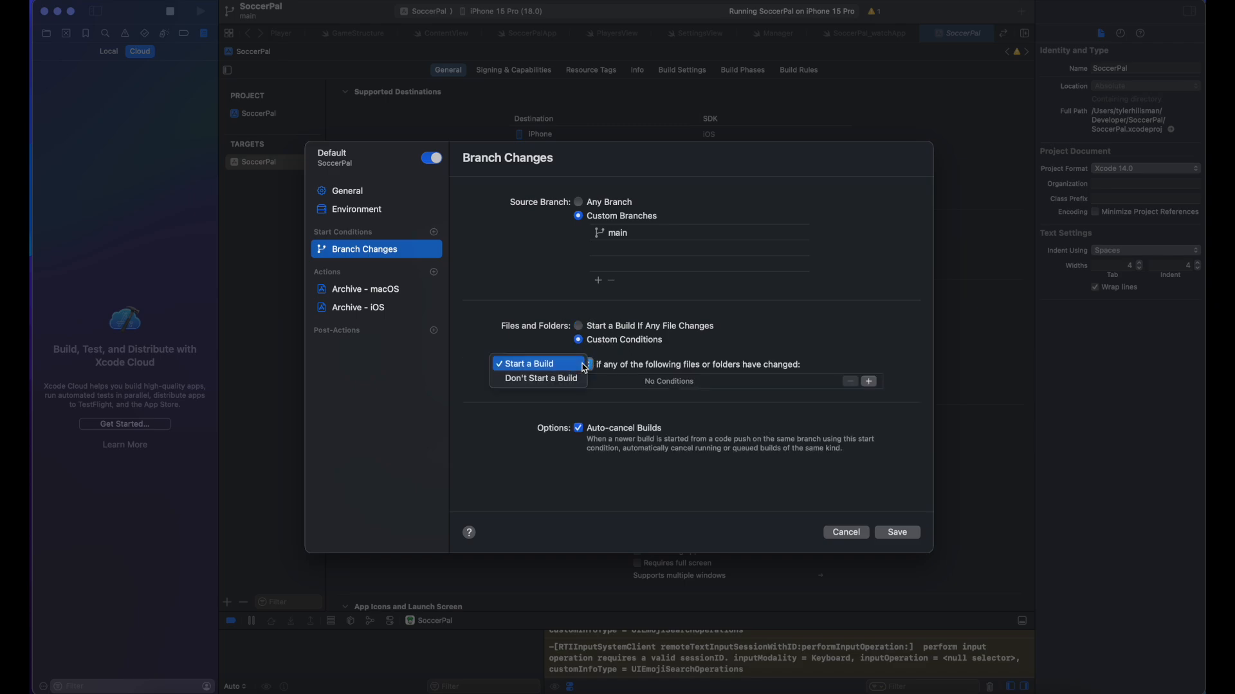
{"action": "left_click", "coordinate": [651, 357]}
{"action": "left_click", "coordinate": [610, 333]}
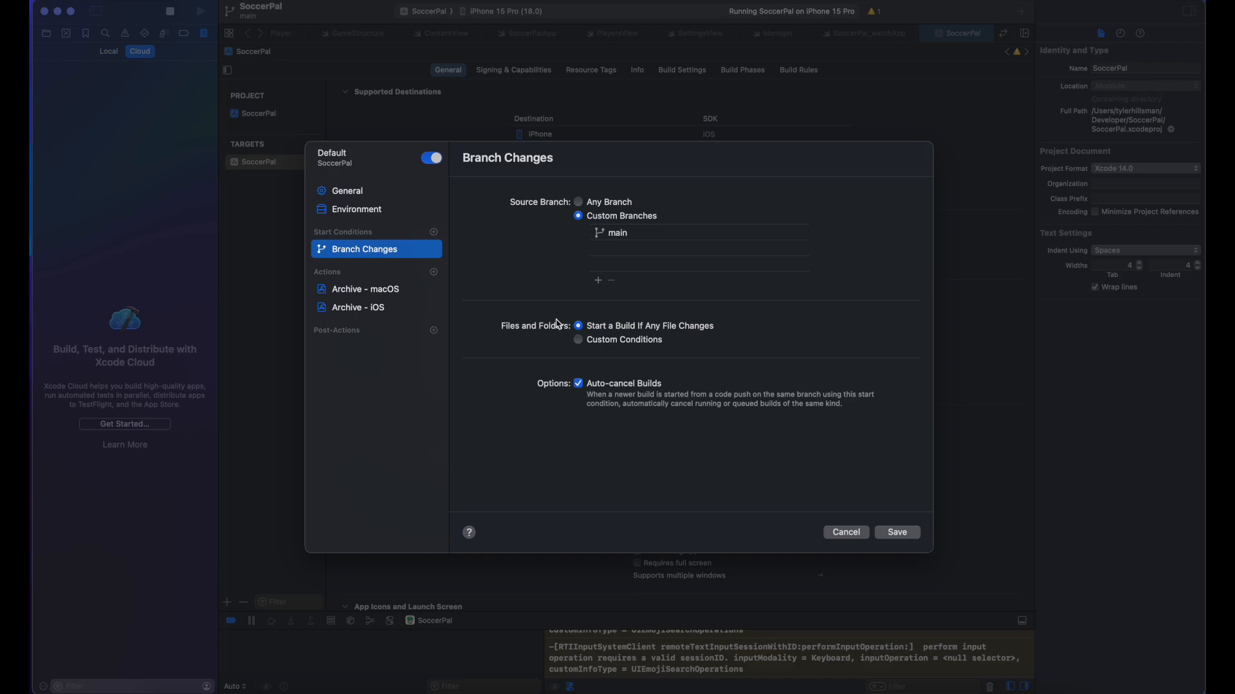
{"action": "left_click", "coordinate": [384, 297]}
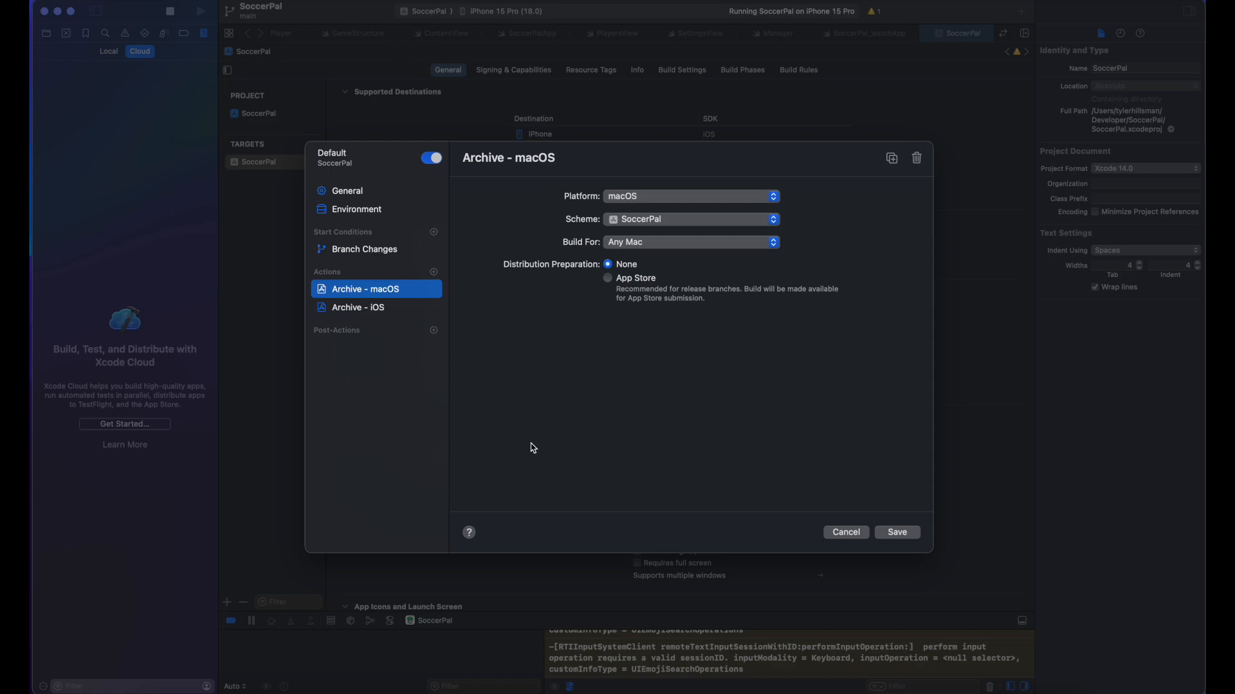
Step: Delete the macOS archive action, keeping Archive - iOS on scheme SoccerPal with distribution preparation None
{"action": "left_click", "coordinate": [917, 159]}
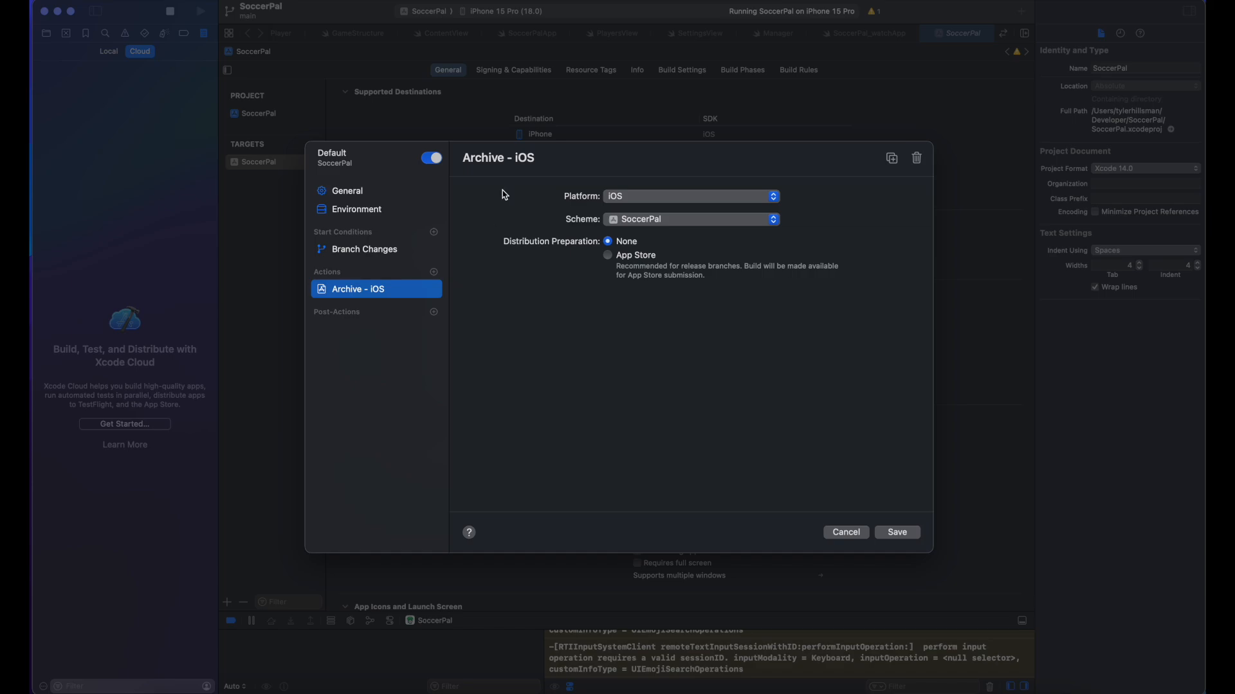
{"action": "left_click", "coordinate": [616, 199]}
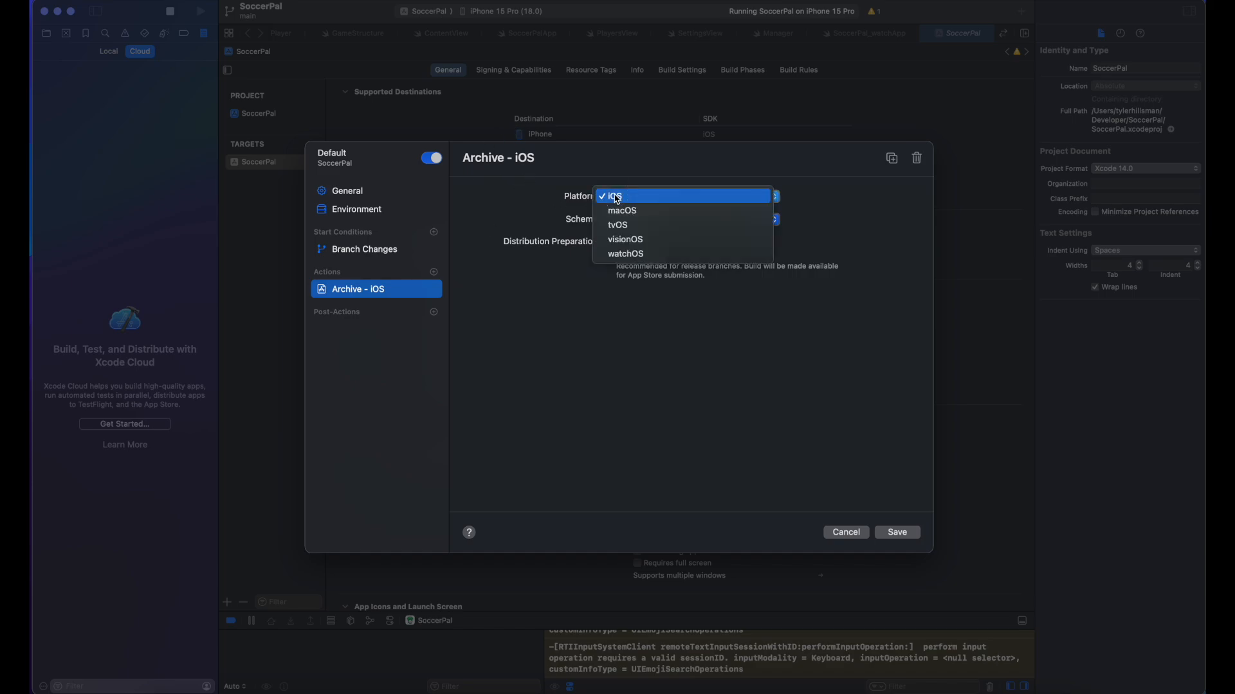
{"action": "left_click", "coordinate": [547, 198]}
{"action": "left_click", "coordinate": [665, 221]}
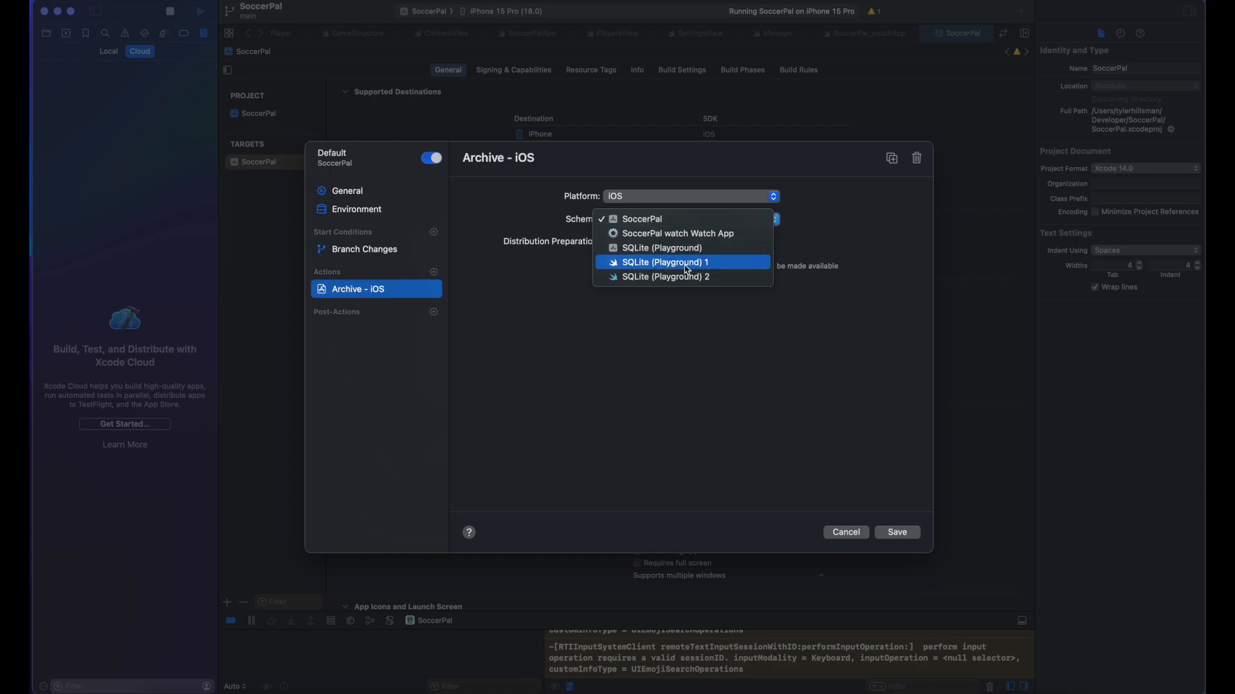
{"action": "left_click", "coordinate": [869, 217]}
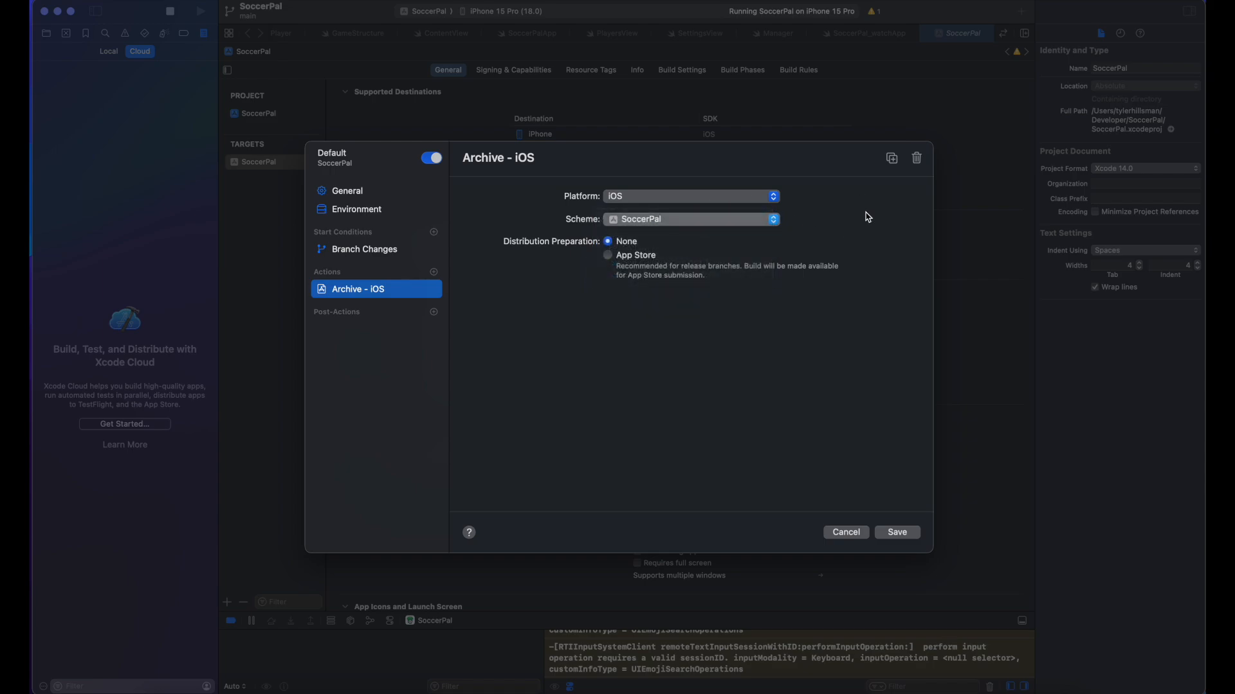
{"action": "left_click", "coordinate": [608, 256]}
{"action": "left_click", "coordinate": [608, 242]}
{"action": "left_click", "coordinate": [435, 313]}
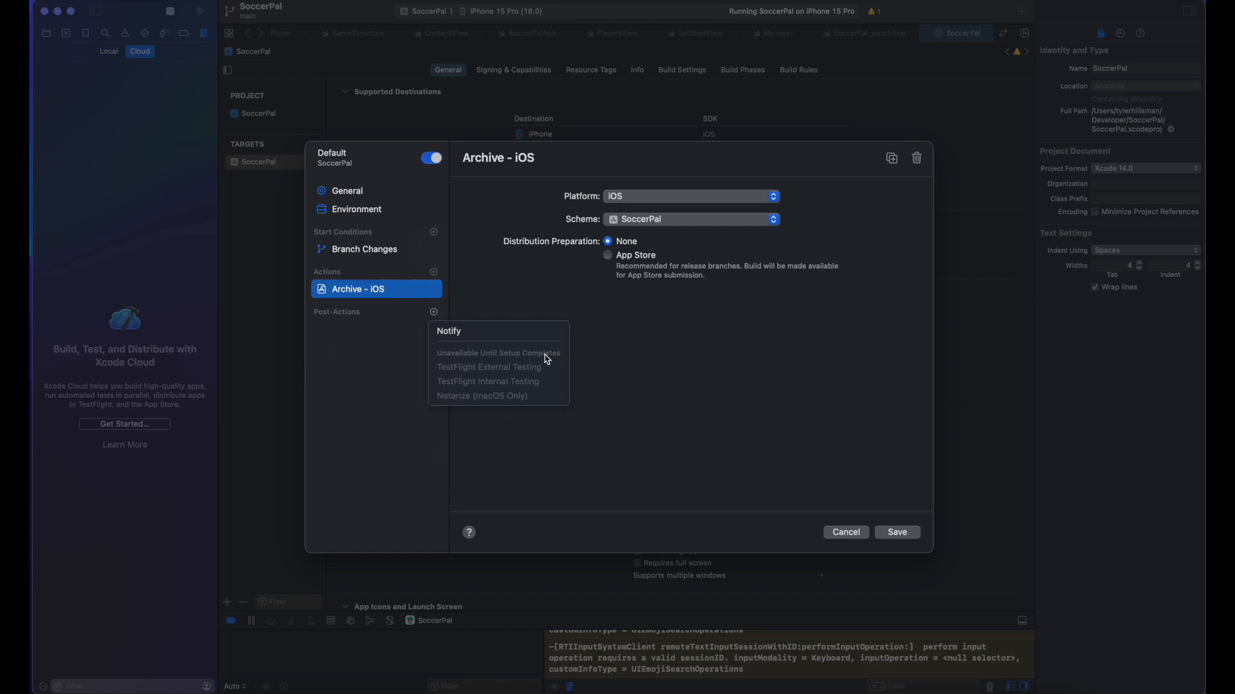
Step: Add a Notify post-action and enter the developer's e-mail address as recipient
{"action": "left_click", "coordinate": [483, 337]}
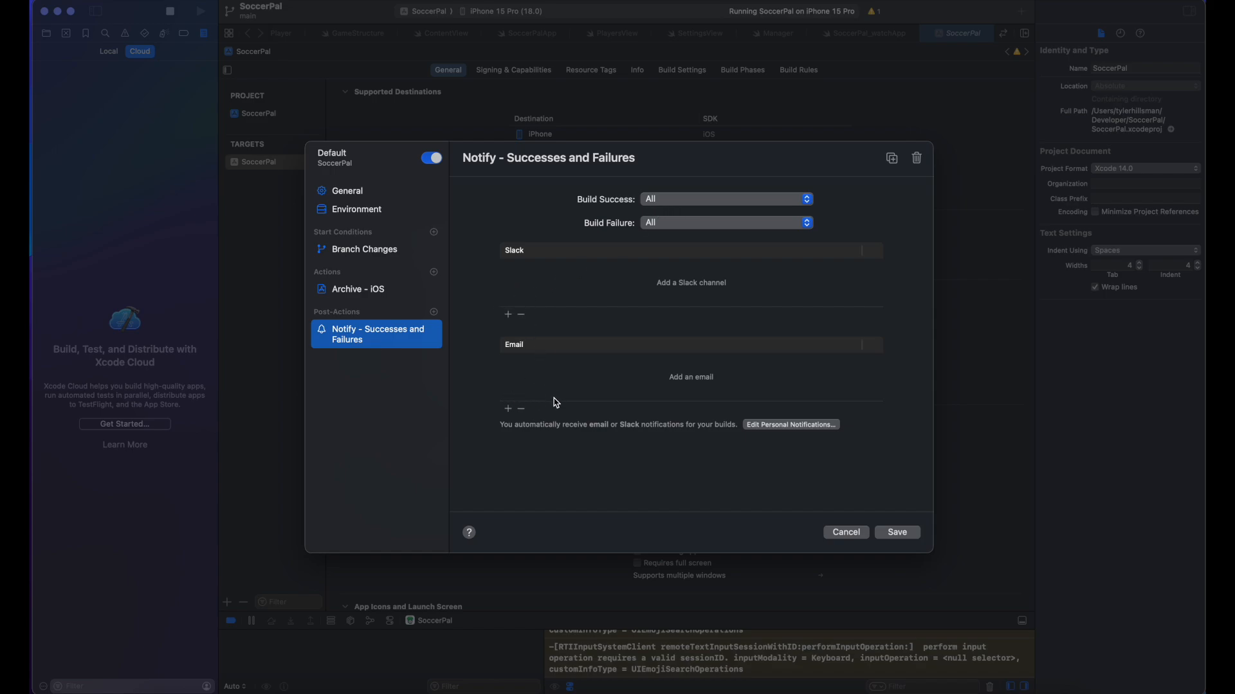
{"action": "left_click", "coordinate": [508, 409]}
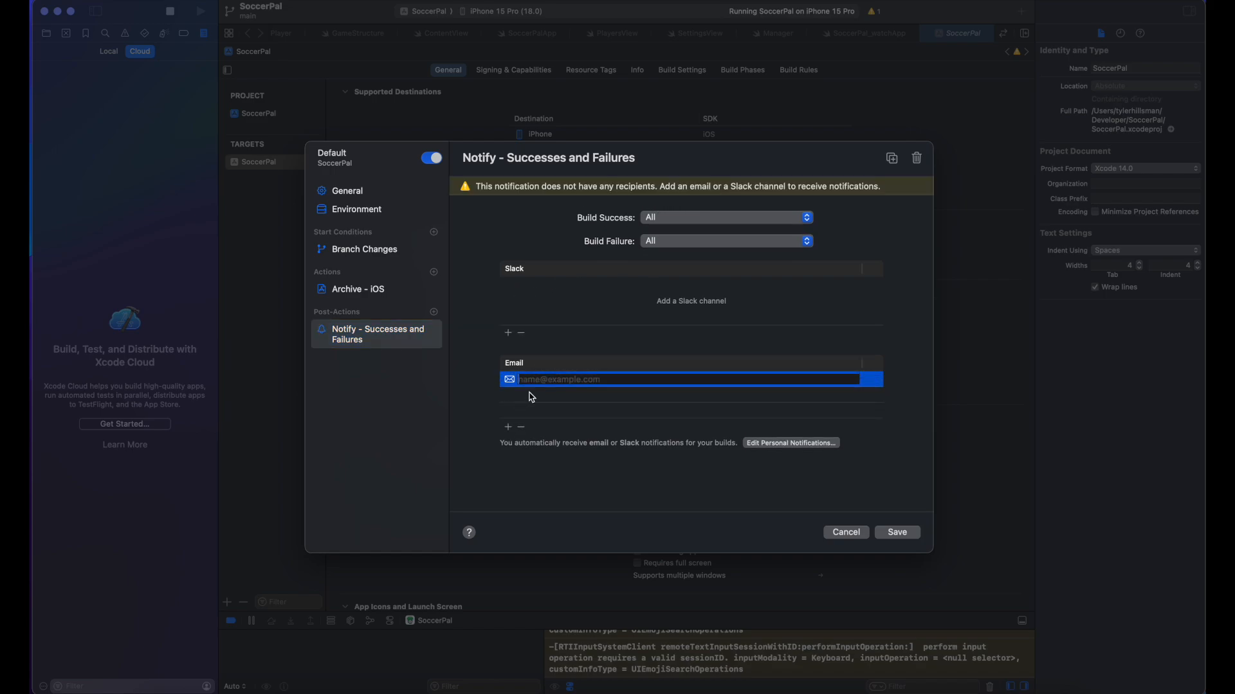
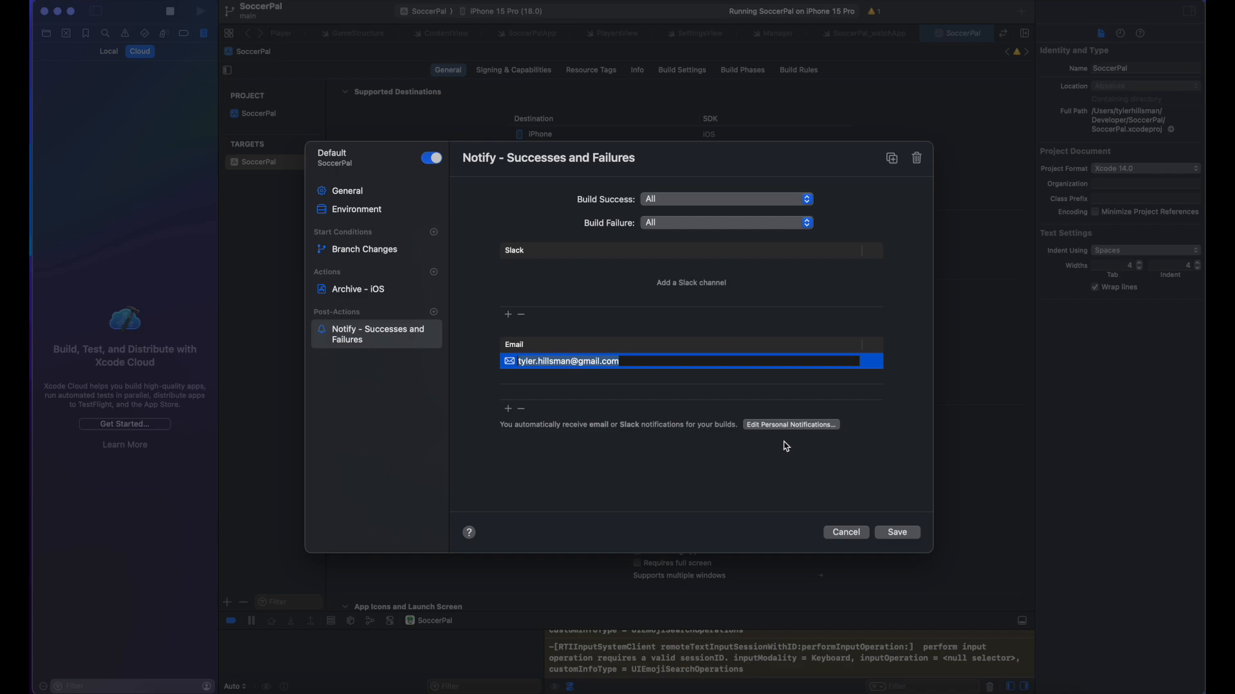
Step: Keep Build Success and Build Failure notifications at All, and save the workflow
{"action": "left_click", "coordinate": [652, 200]}
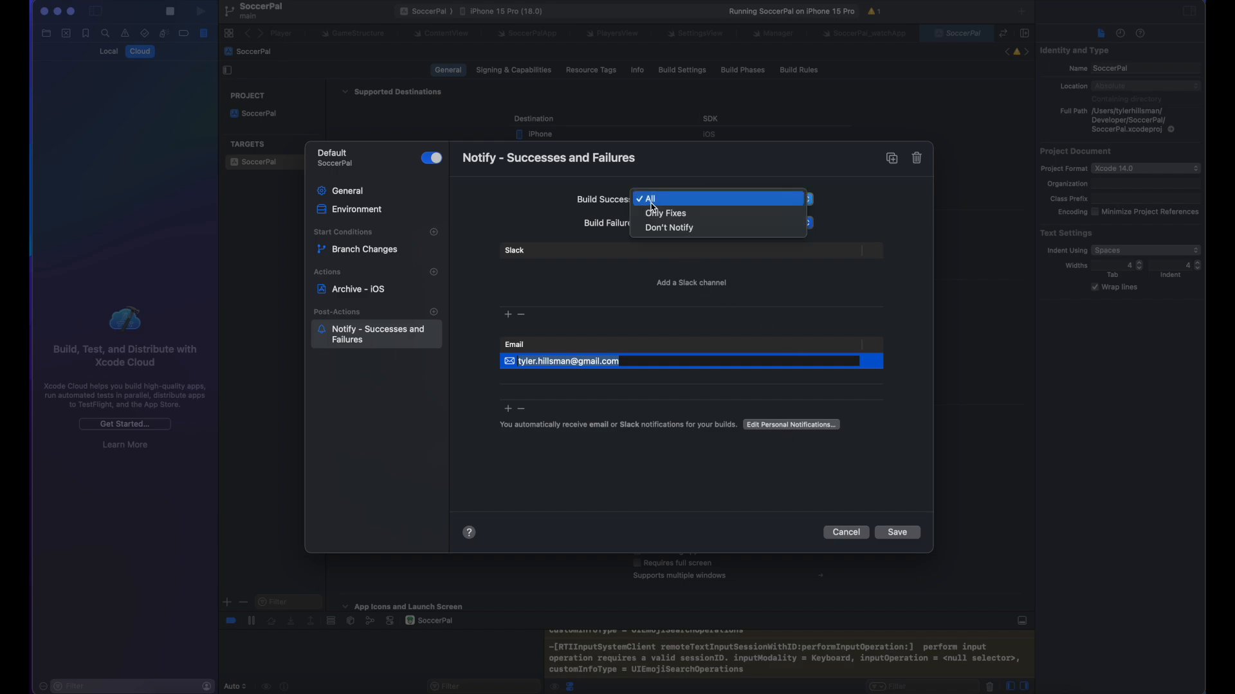
{"action": "left_click", "coordinate": [577, 199]}
{"action": "left_click", "coordinate": [654, 222]}
{"action": "left_click", "coordinate": [758, 204]}
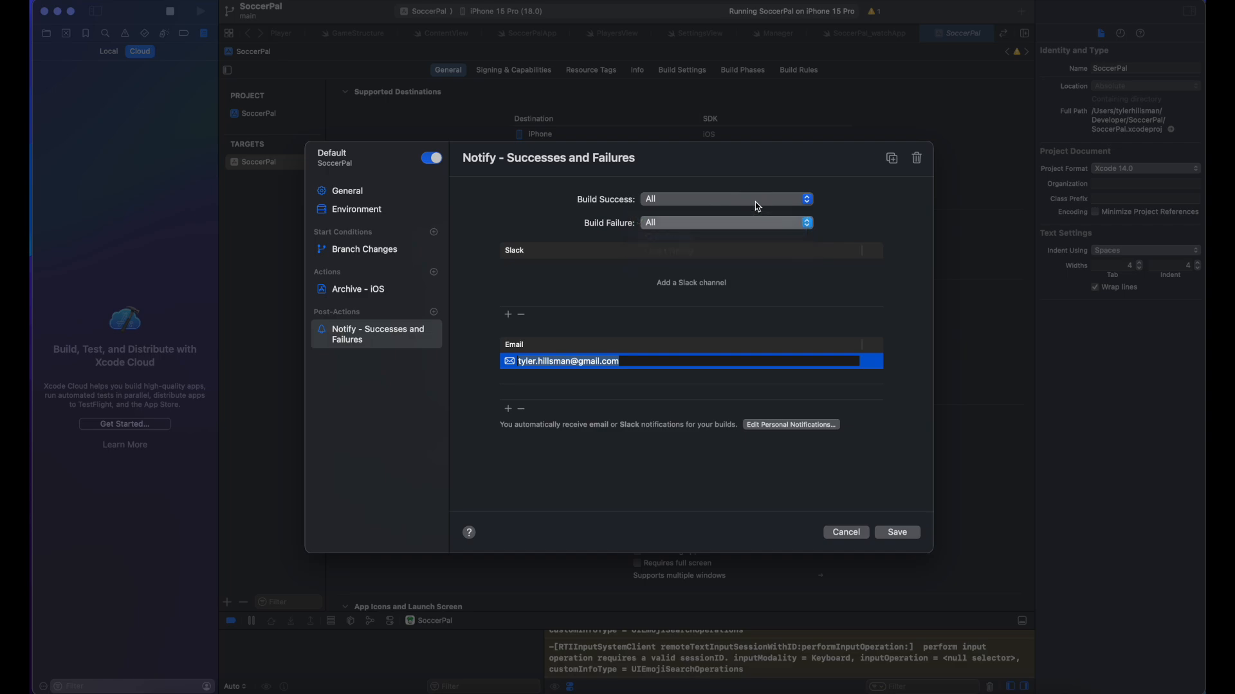
{"action": "left_click", "coordinate": [720, 205]}
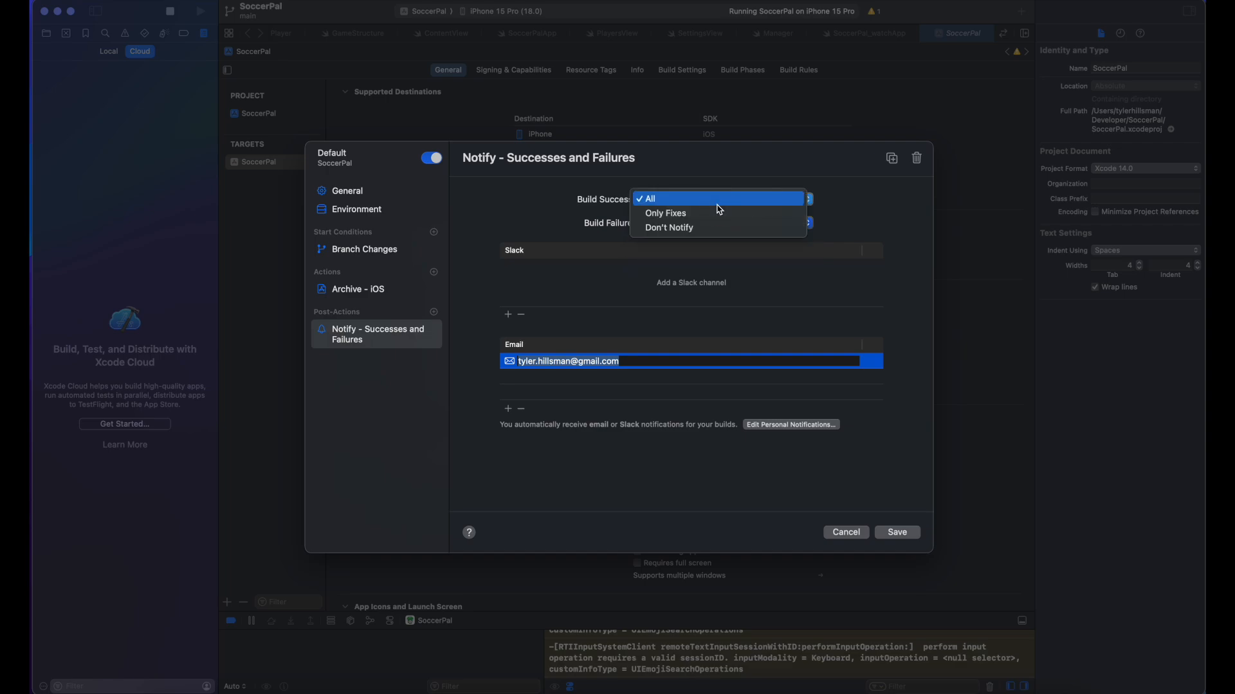
{"action": "left_click", "coordinate": [581, 212]}
{"action": "left_click", "coordinate": [683, 220]}
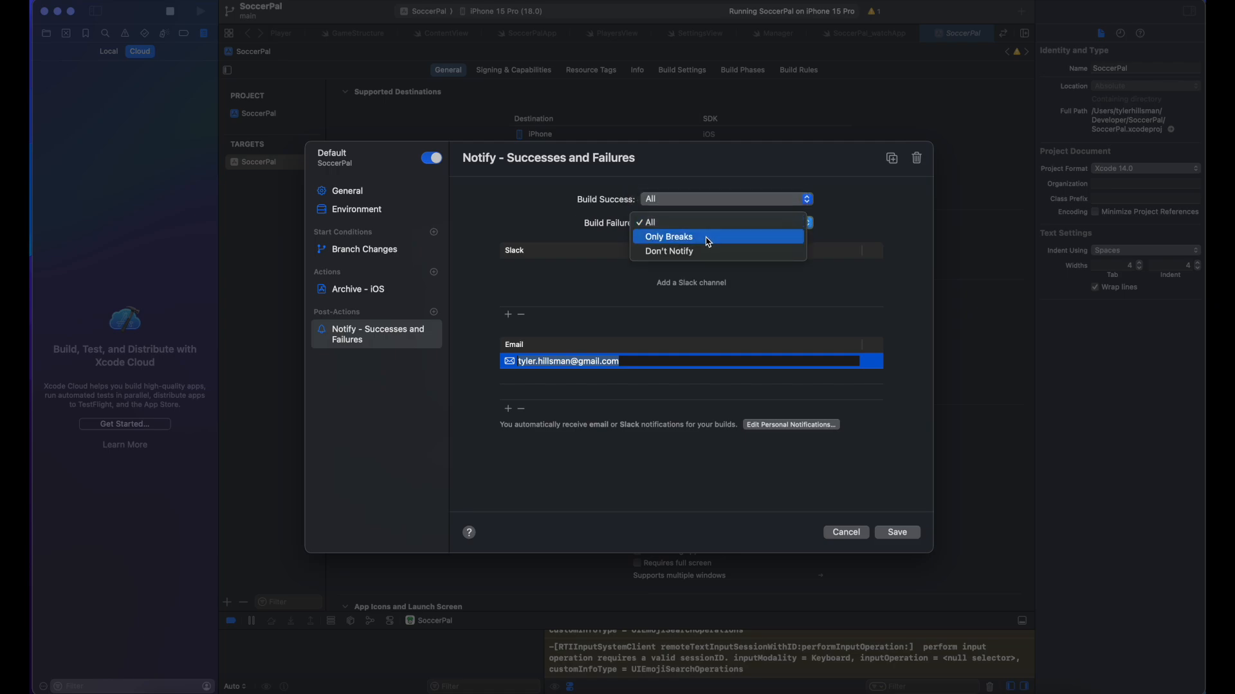
{"action": "left_click", "coordinate": [877, 228]}
{"action": "left_click", "coordinate": [903, 534]}
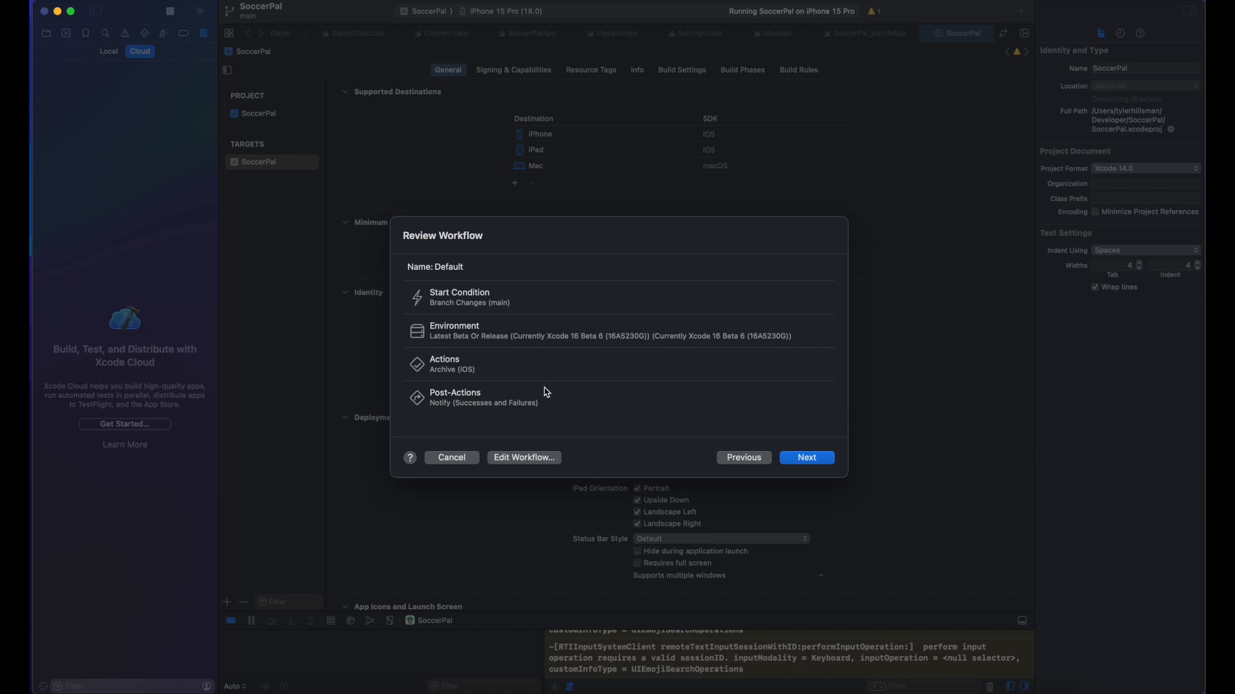
Step: Grant repository access, create the SoccerPal app on App Store Connect, and start Build 1 on main
{"action": "left_click", "coordinate": [820, 459]}
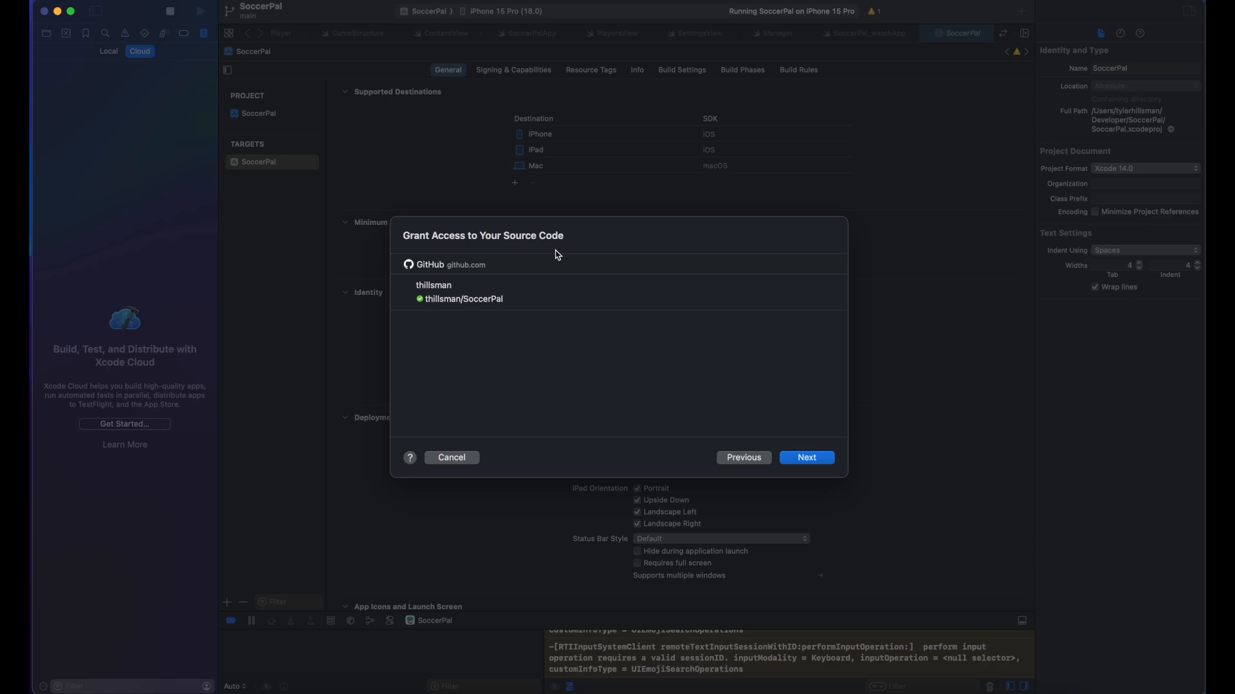
{"action": "left_click", "coordinate": [805, 457]}
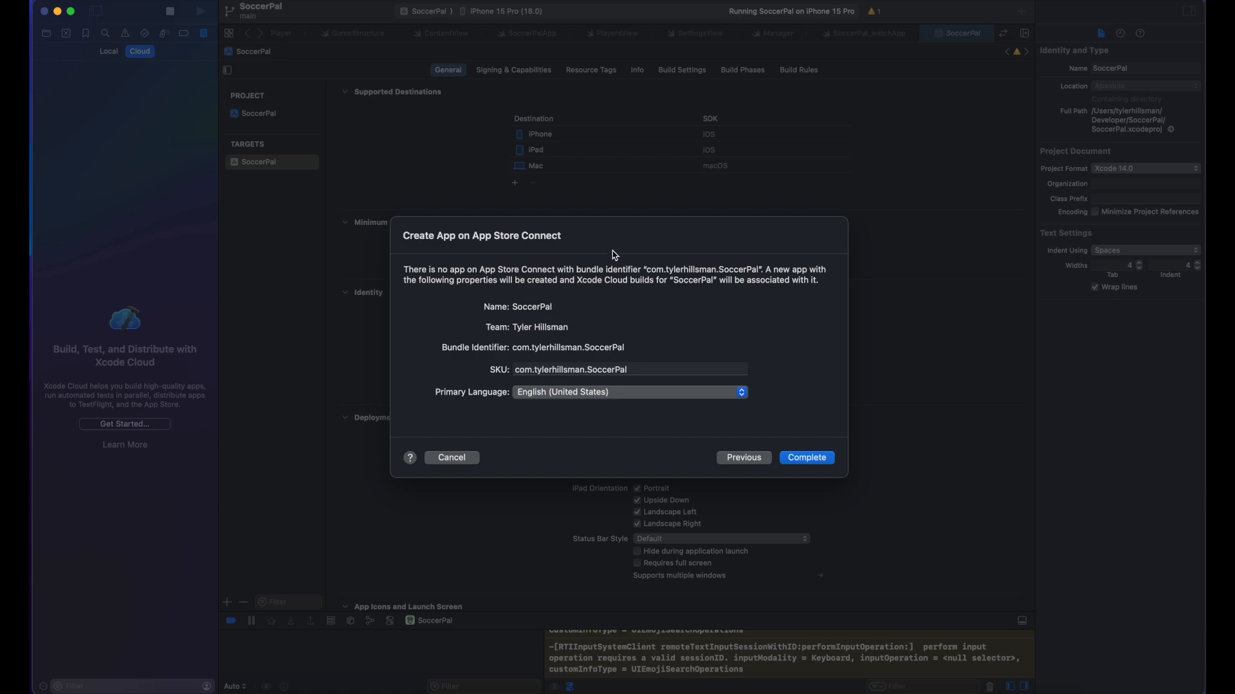
{"action": "left_click", "coordinate": [812, 458]}
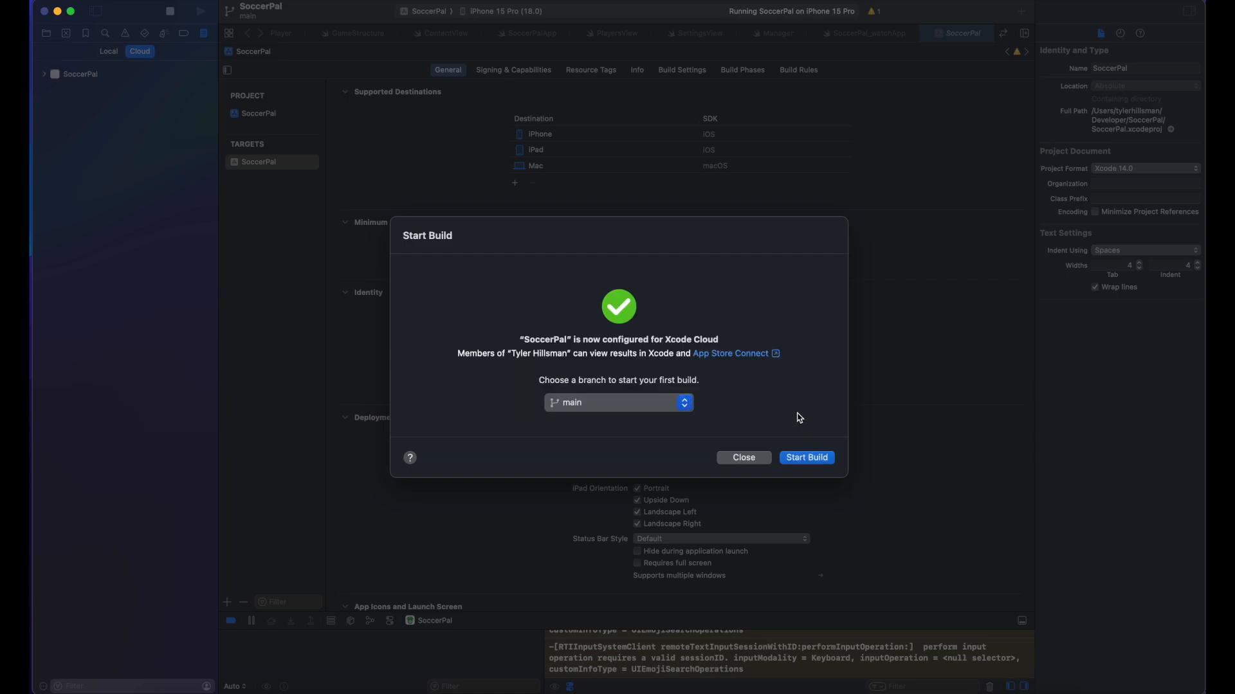
{"action": "left_click", "coordinate": [685, 402]}
{"action": "left_click", "coordinate": [808, 458]}
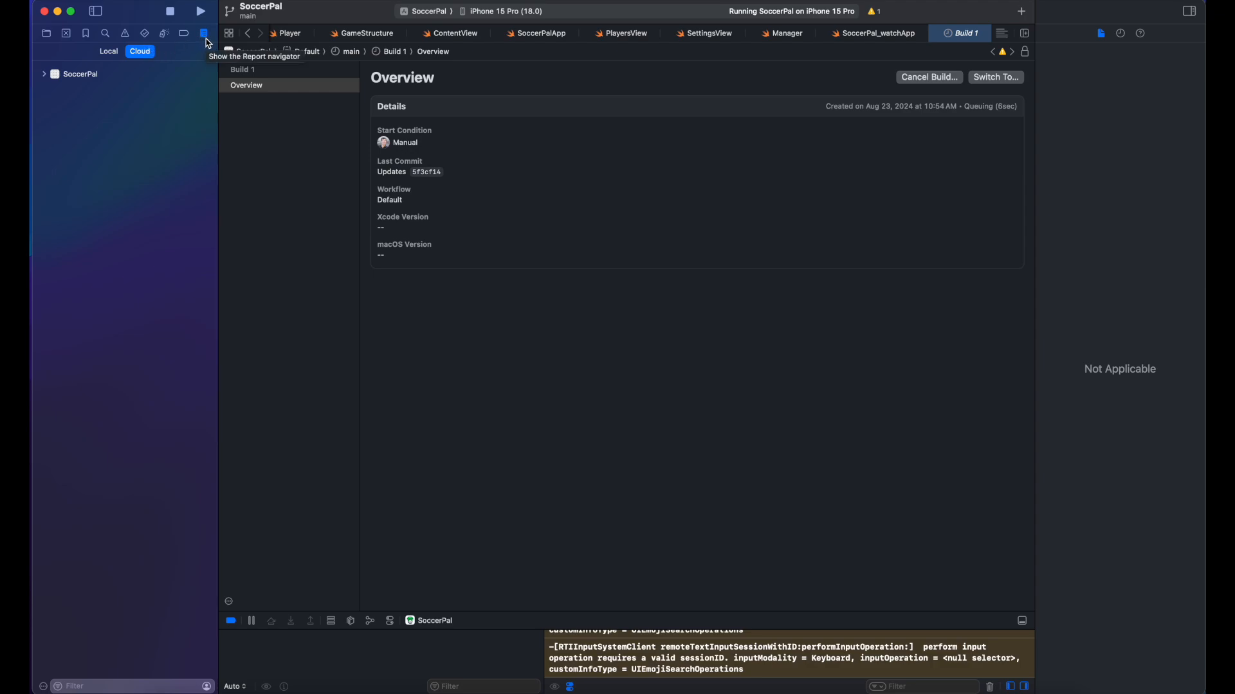
Step: Go through SoccerPal's cloud reports to the Default workflow's main branch and open Build 1
{"action": "left_click", "coordinate": [108, 54]}
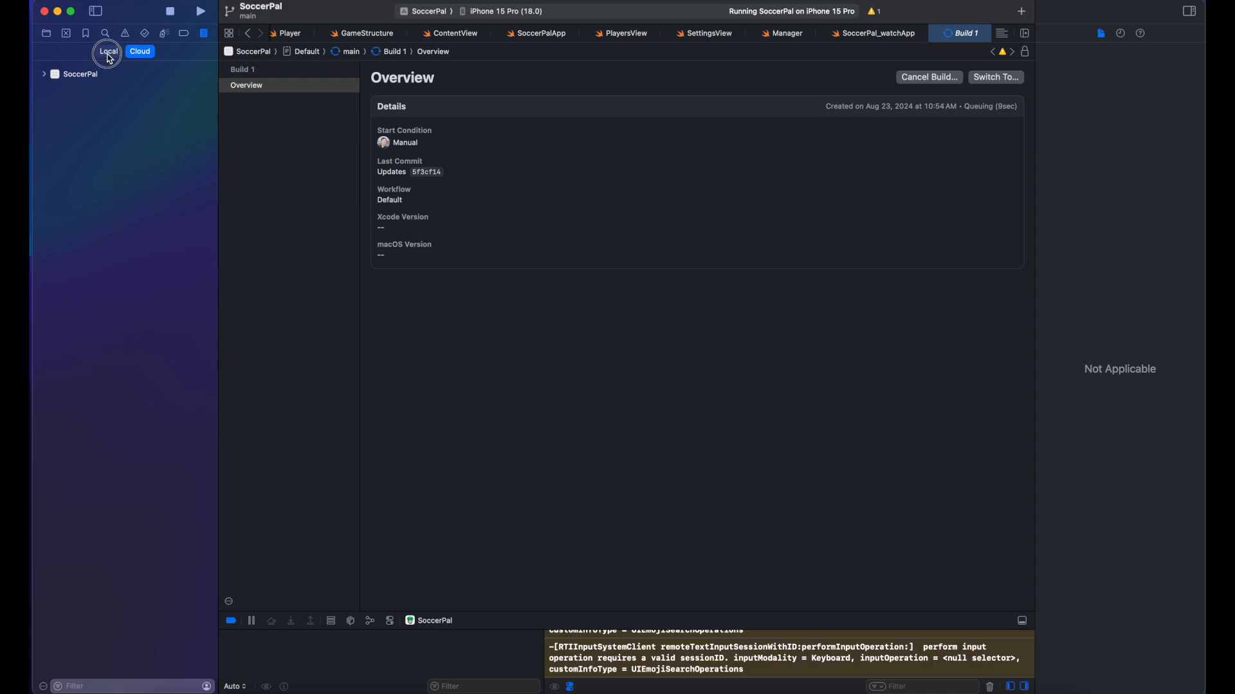
{"action": "left_click", "coordinate": [142, 55]}
{"action": "left_click", "coordinate": [45, 75]}
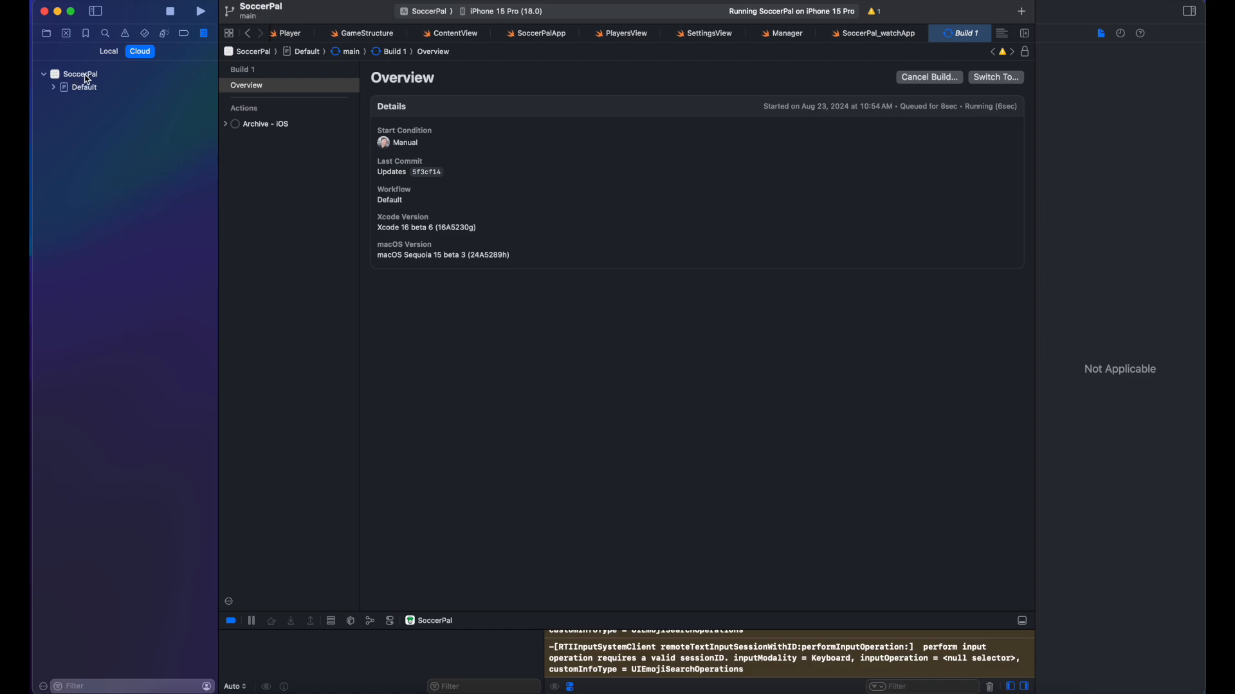
{"action": "left_click", "coordinate": [85, 76]}
{"action": "left_click", "coordinate": [65, 90]}
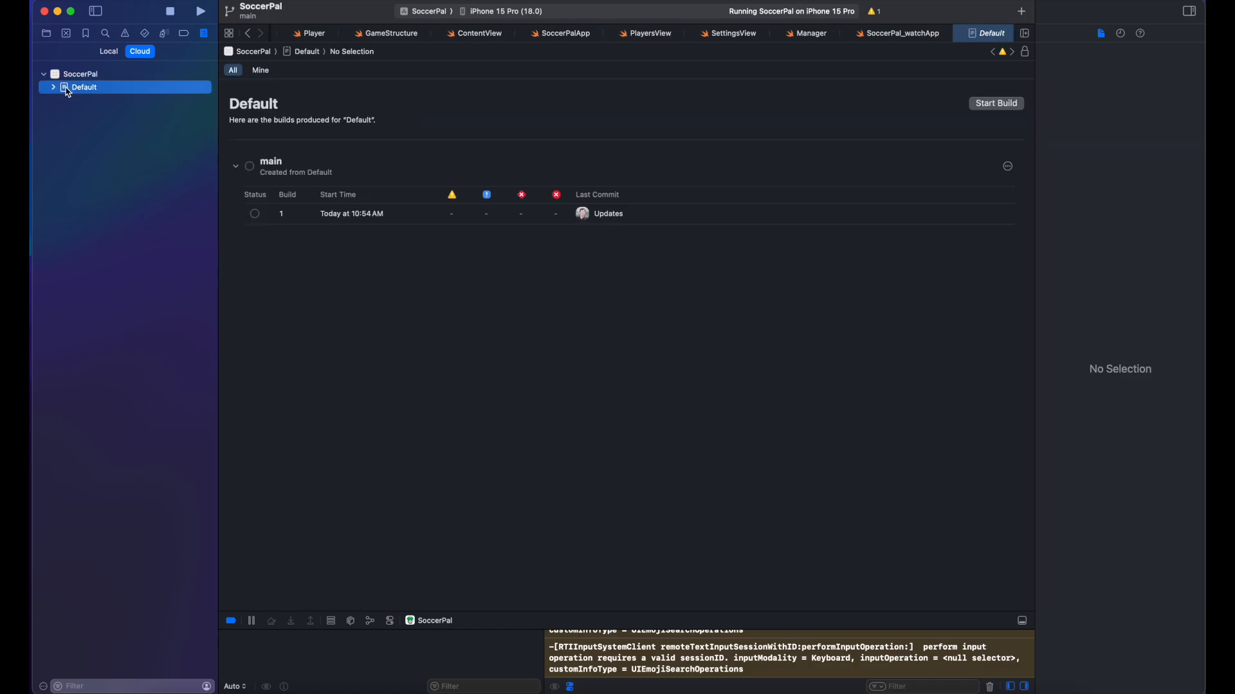
{"action": "left_click", "coordinate": [54, 89]}
{"action": "left_click", "coordinate": [64, 101]}
{"action": "left_click", "coordinate": [99, 101]}
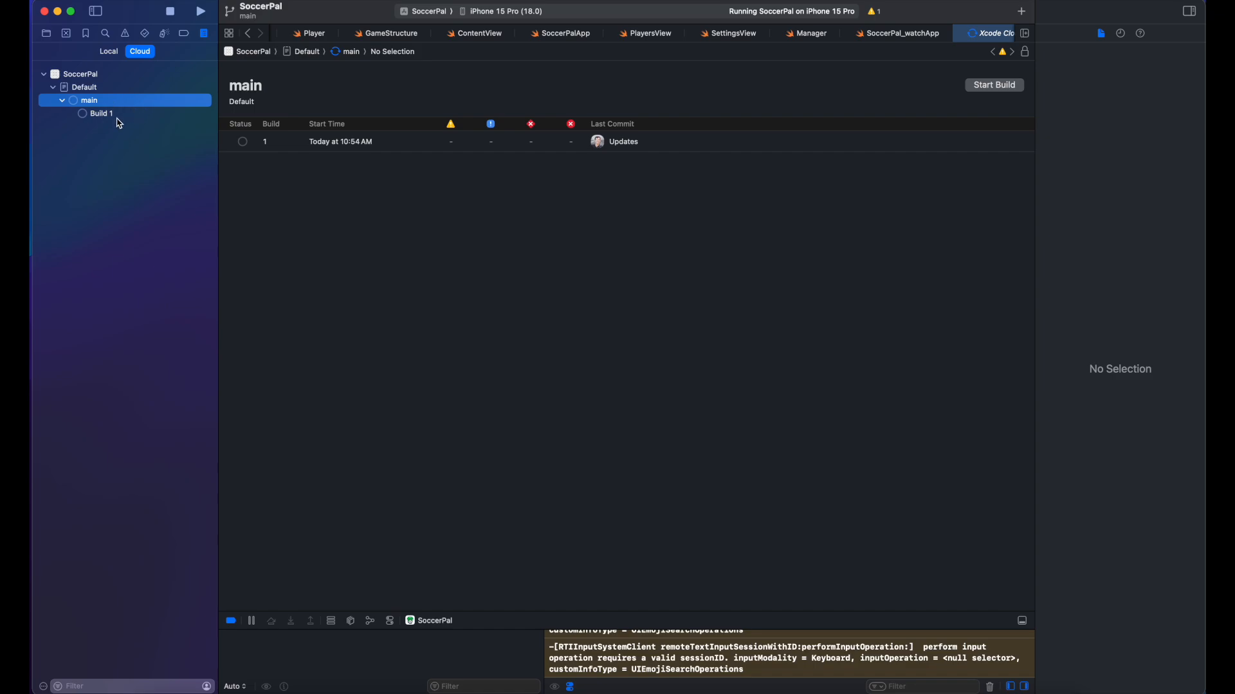
{"action": "left_click", "coordinate": [119, 113]}
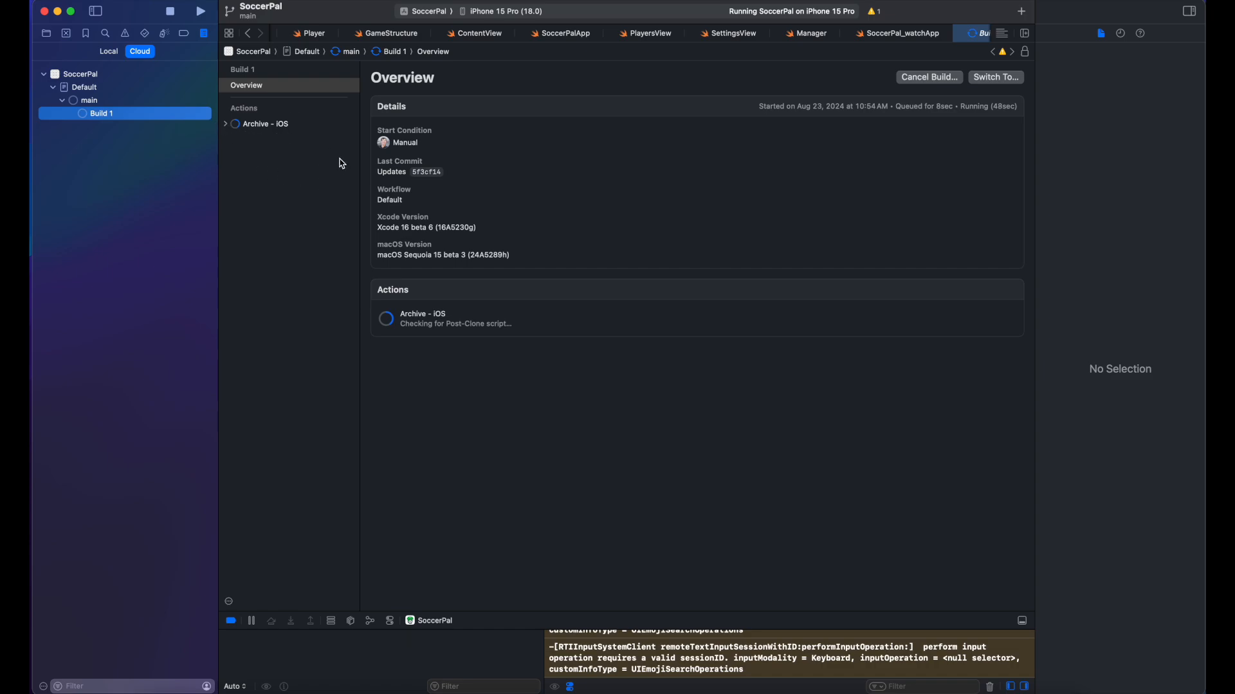
Step: Expand the Archive - iOS action and view its artifacts and logs
{"action": "left_click", "coordinate": [225, 125]}
{"action": "left_click", "coordinate": [290, 125]}
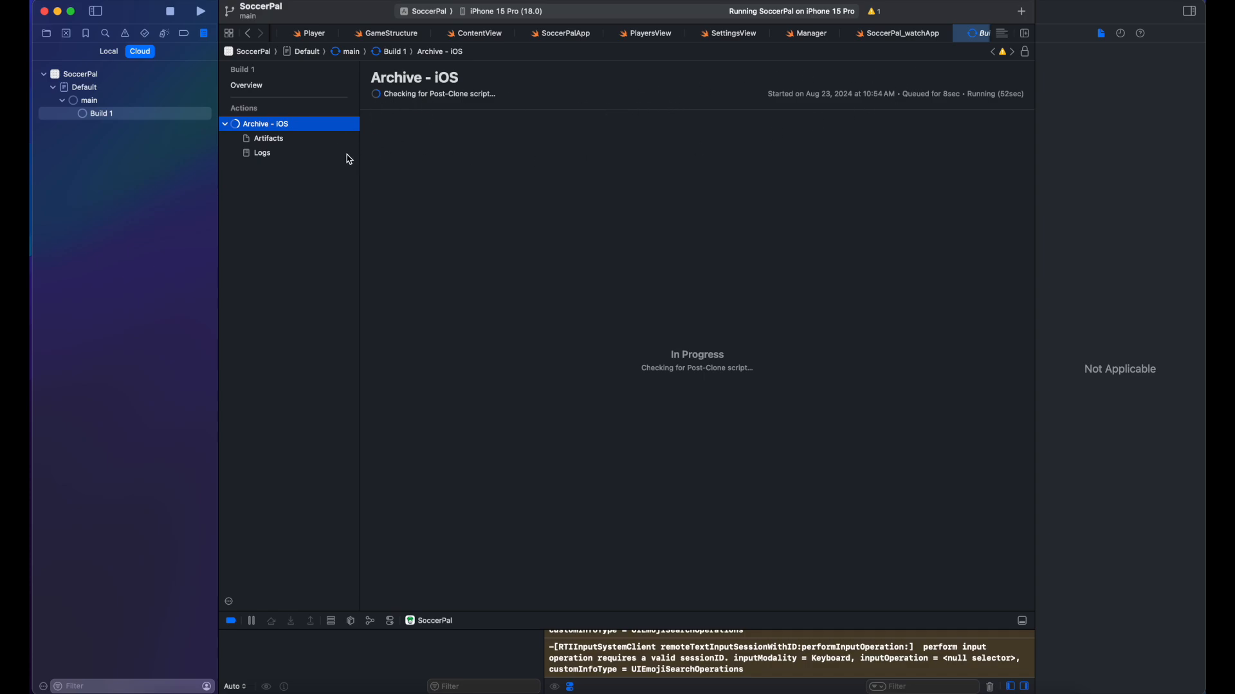
{"action": "left_click", "coordinate": [318, 140]}
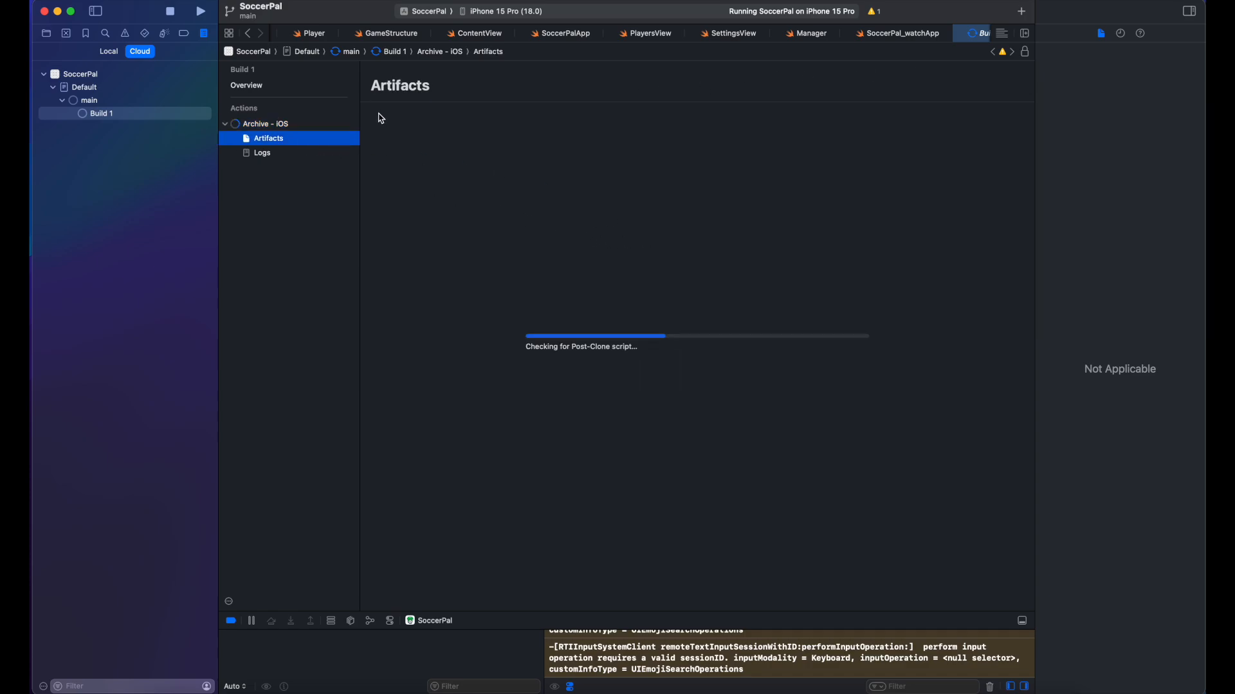
{"action": "left_click", "coordinate": [259, 155]}
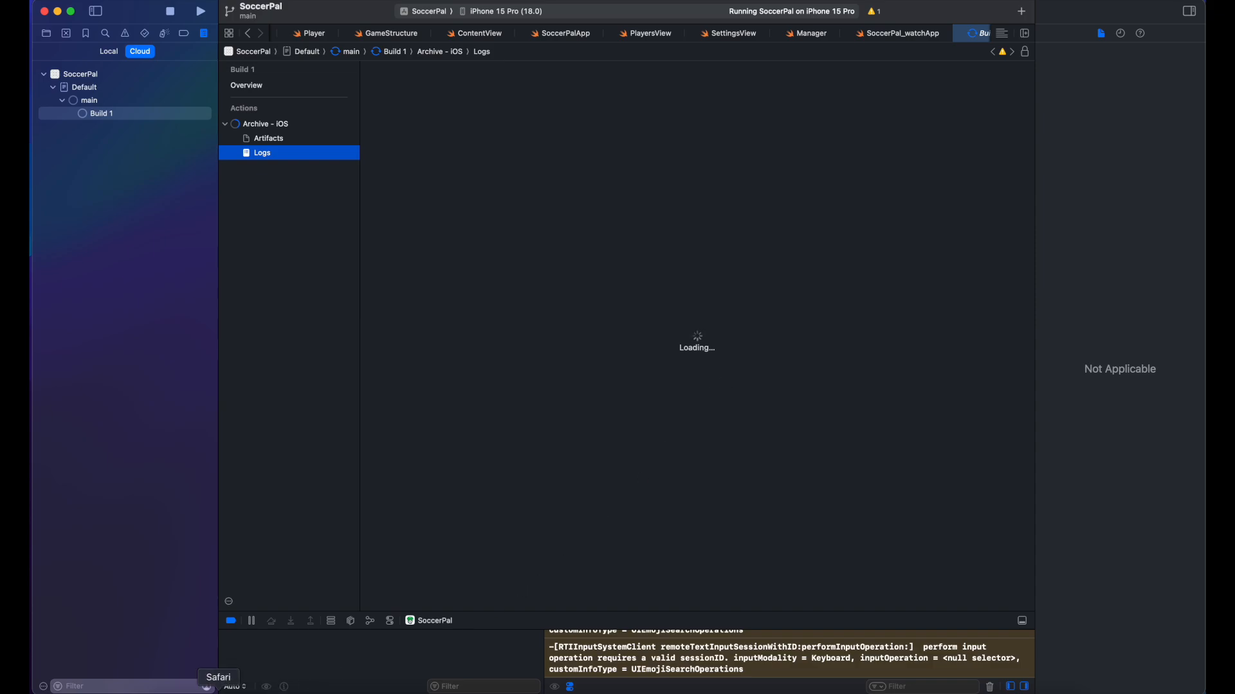
Step: Go to the App Store Connect home page in Safari
{"action": "left_click", "coordinate": [207, 687]}
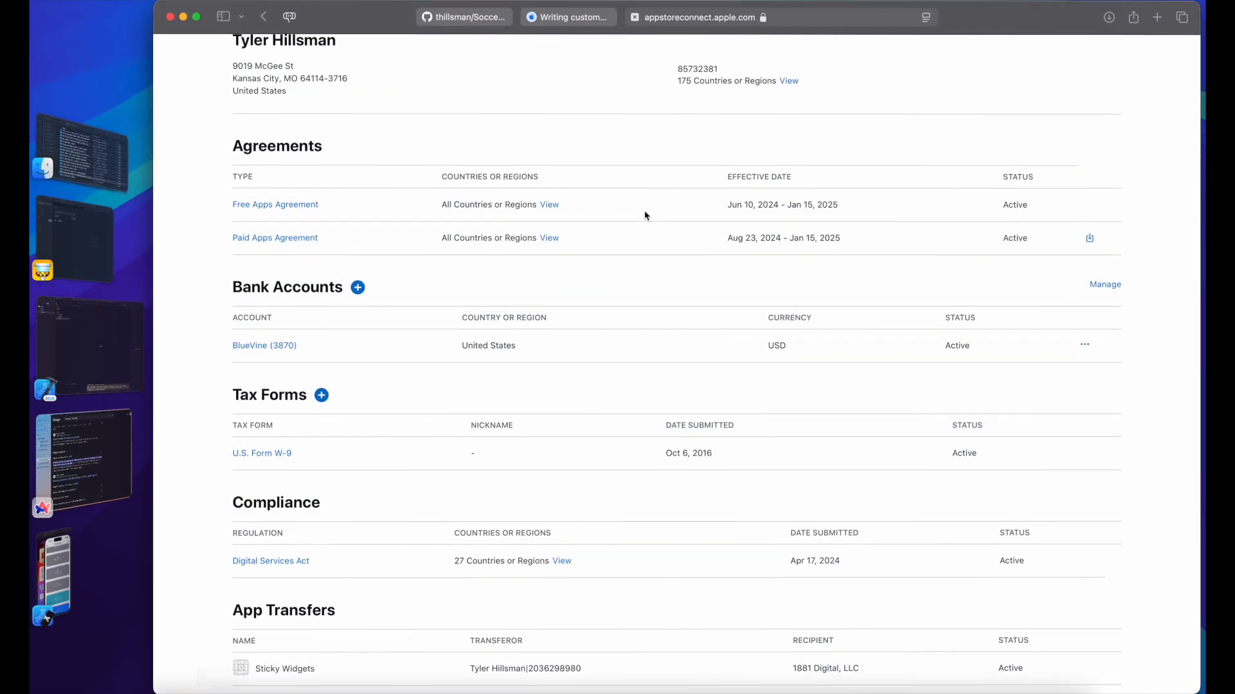
{"action": "left_click", "coordinate": [892, 18]}
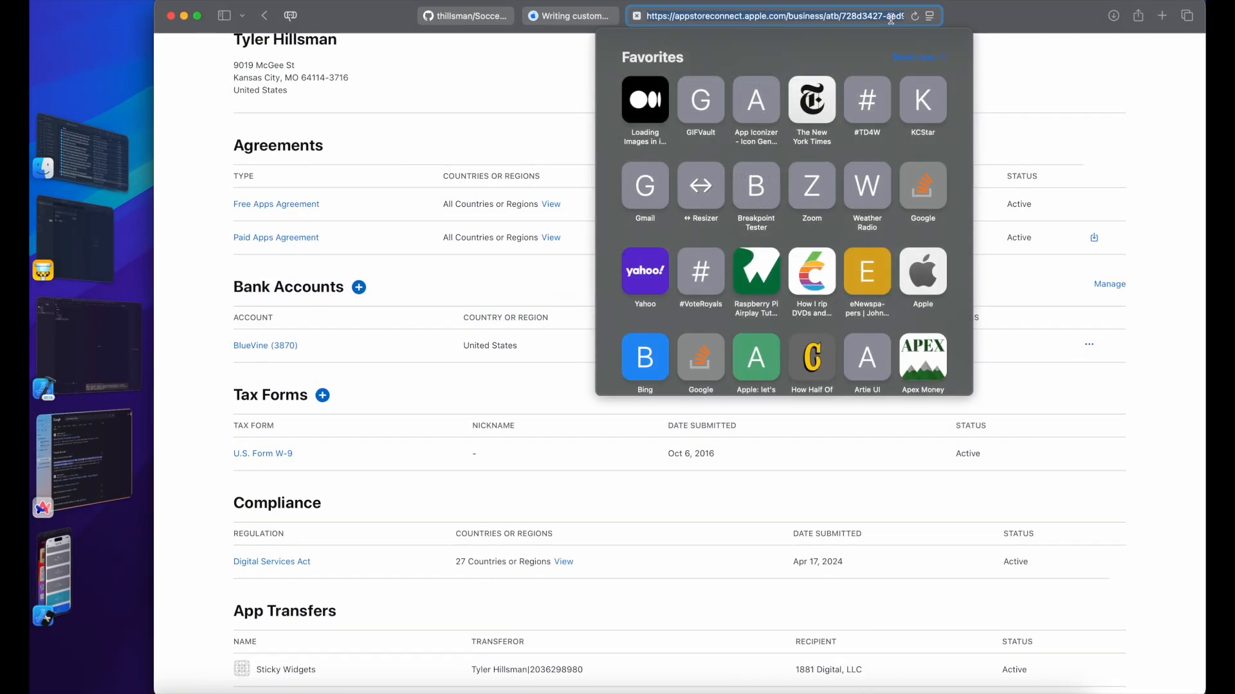
{"action": "type", "text": "appstoreconnect.apple.com"}
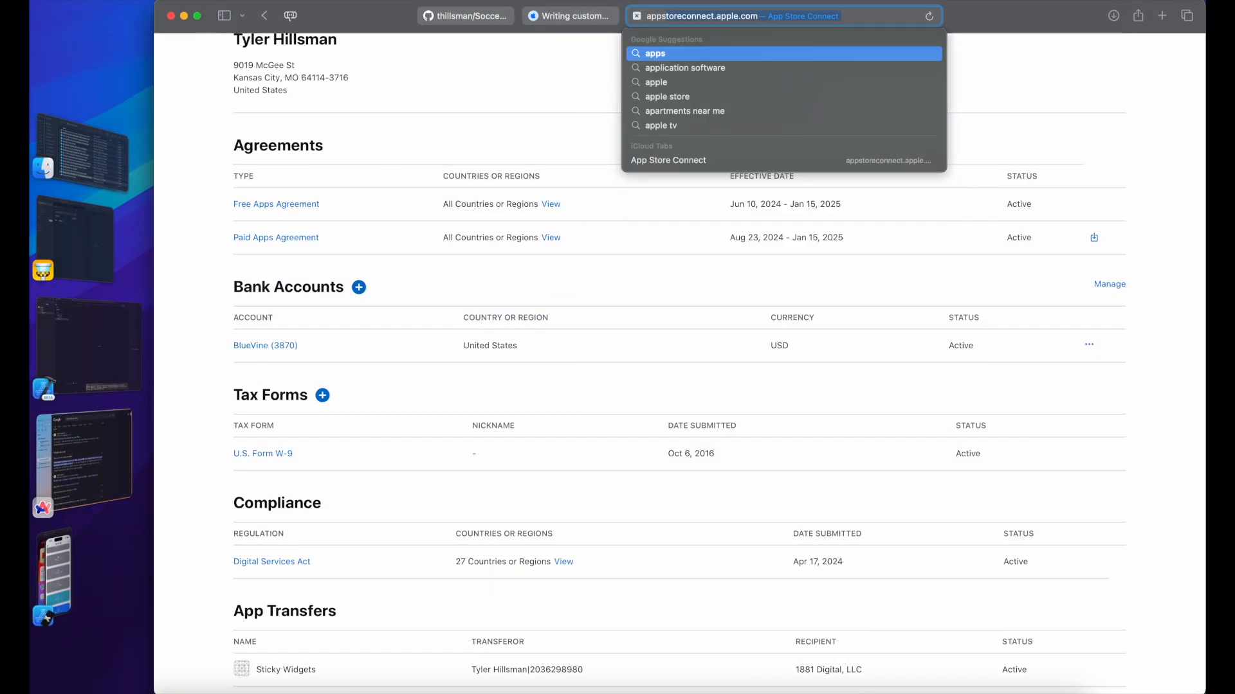
{"action": "key", "text": "Return"}
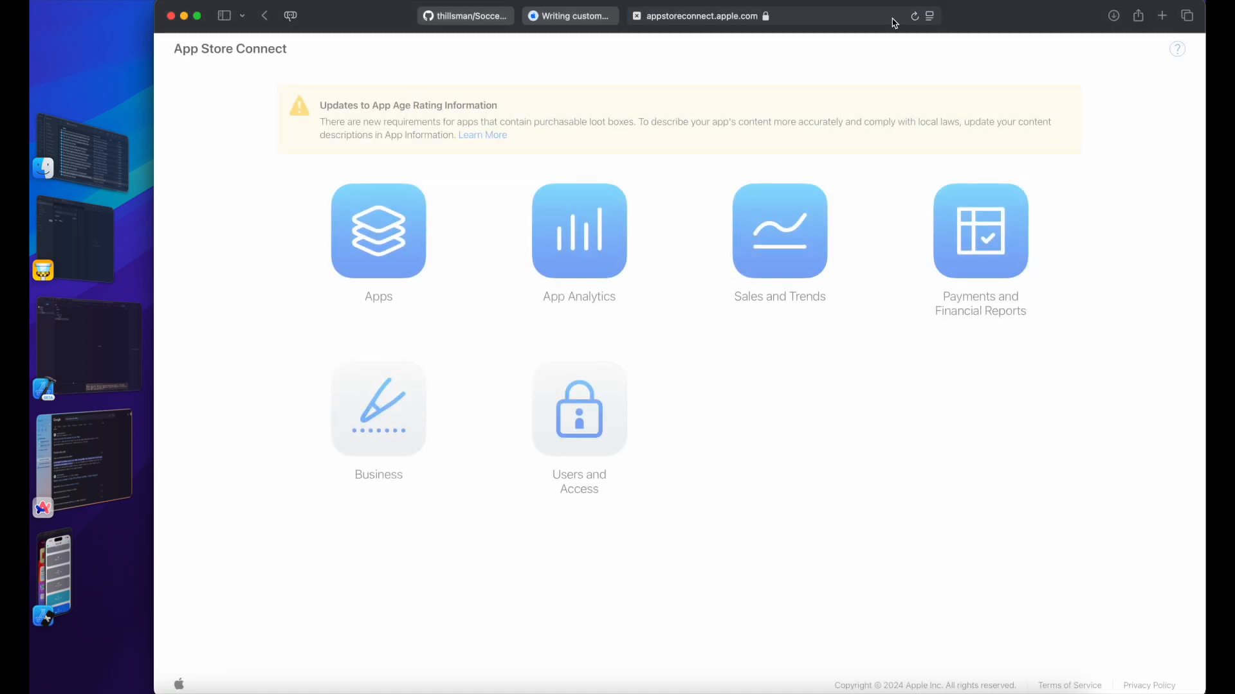
{"action": "key", "text": "super+Tab"}
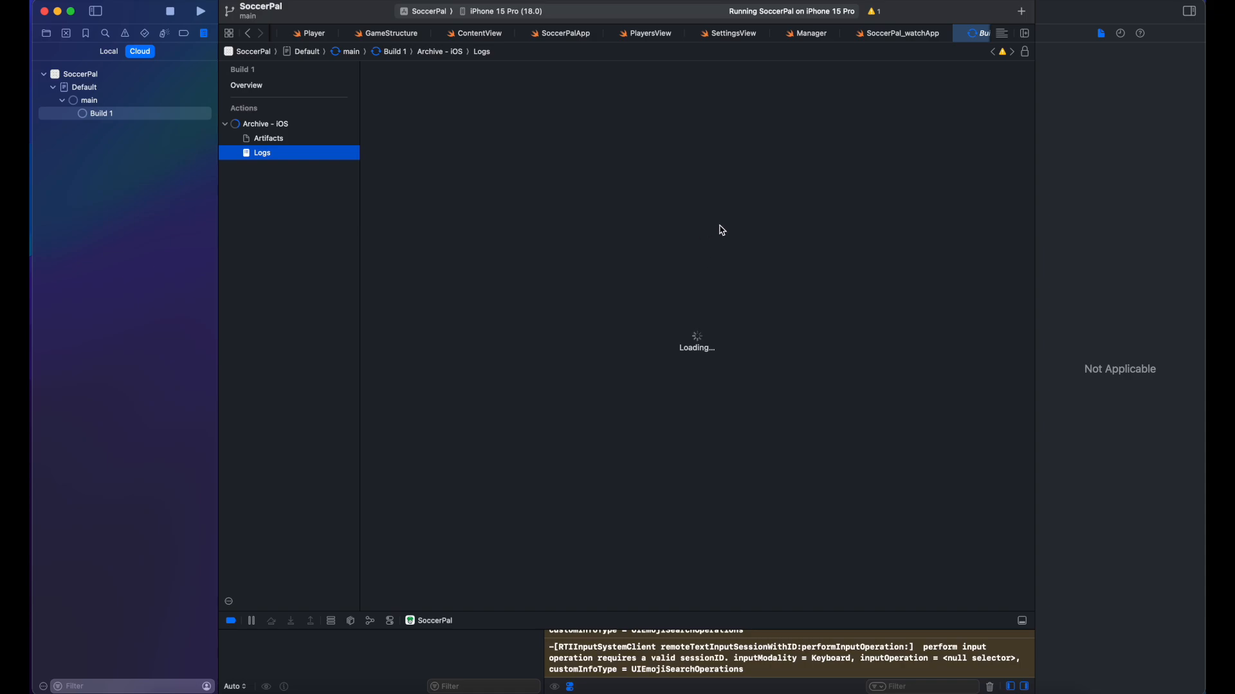
{"action": "key", "text": "super+Tab"}
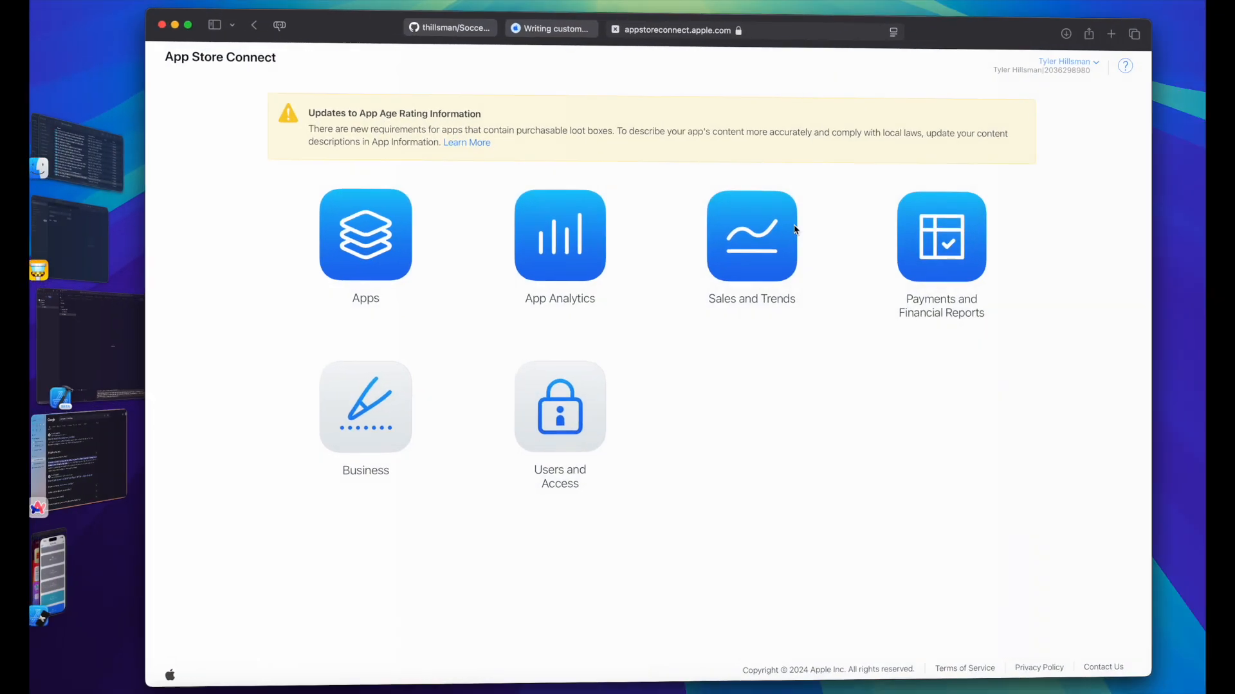
Step: Open SoccerPal's Xcode Cloud builds and expand the main workflow to list Build 1
{"action": "left_click", "coordinate": [407, 255]}
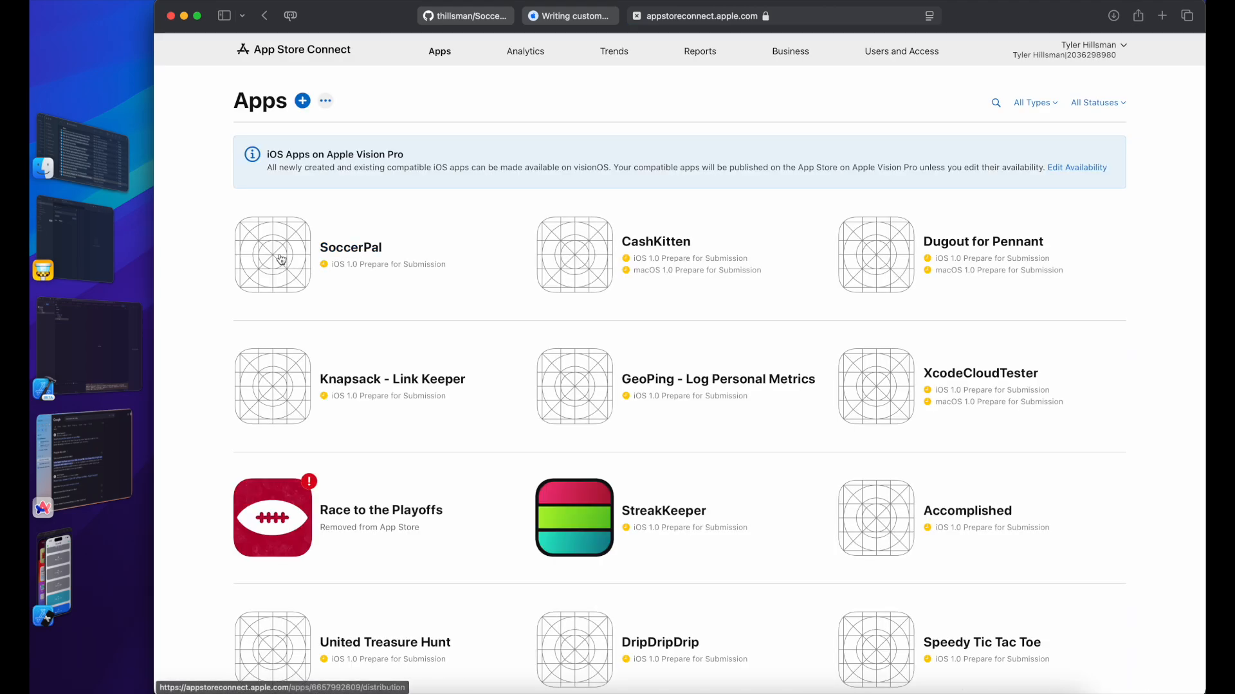
{"action": "left_click", "coordinate": [285, 260]}
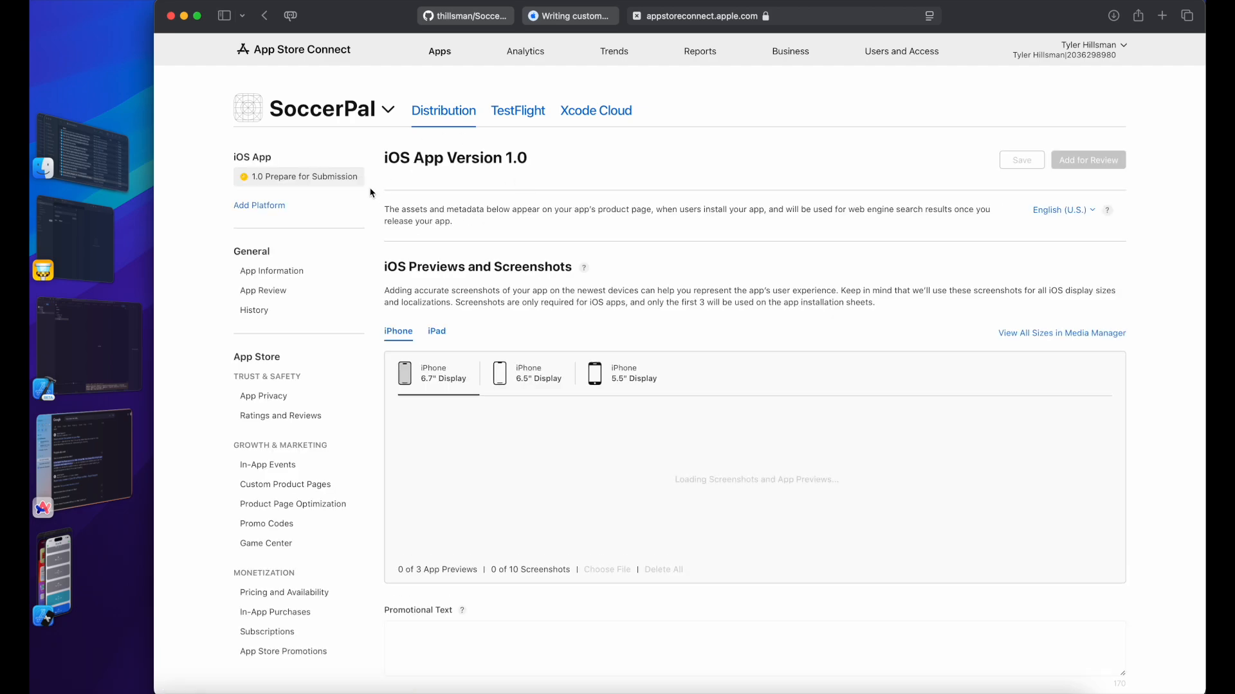
{"action": "left_click", "coordinate": [590, 113]}
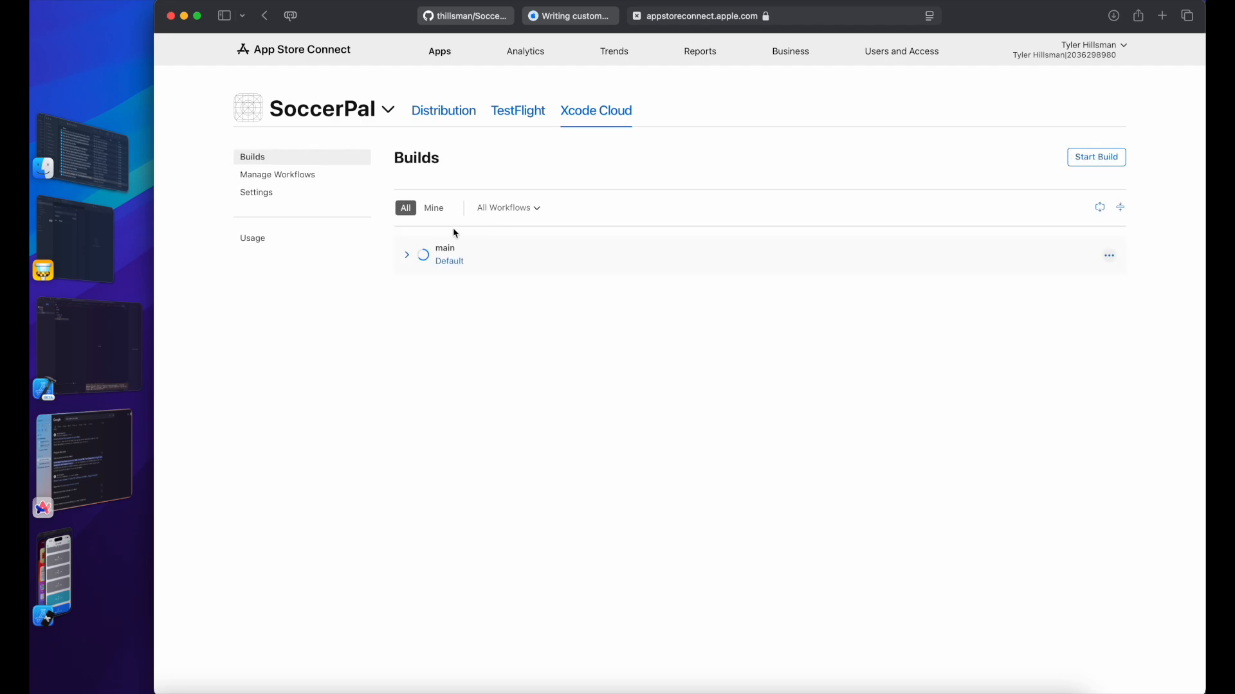
{"action": "left_click", "coordinate": [409, 255]}
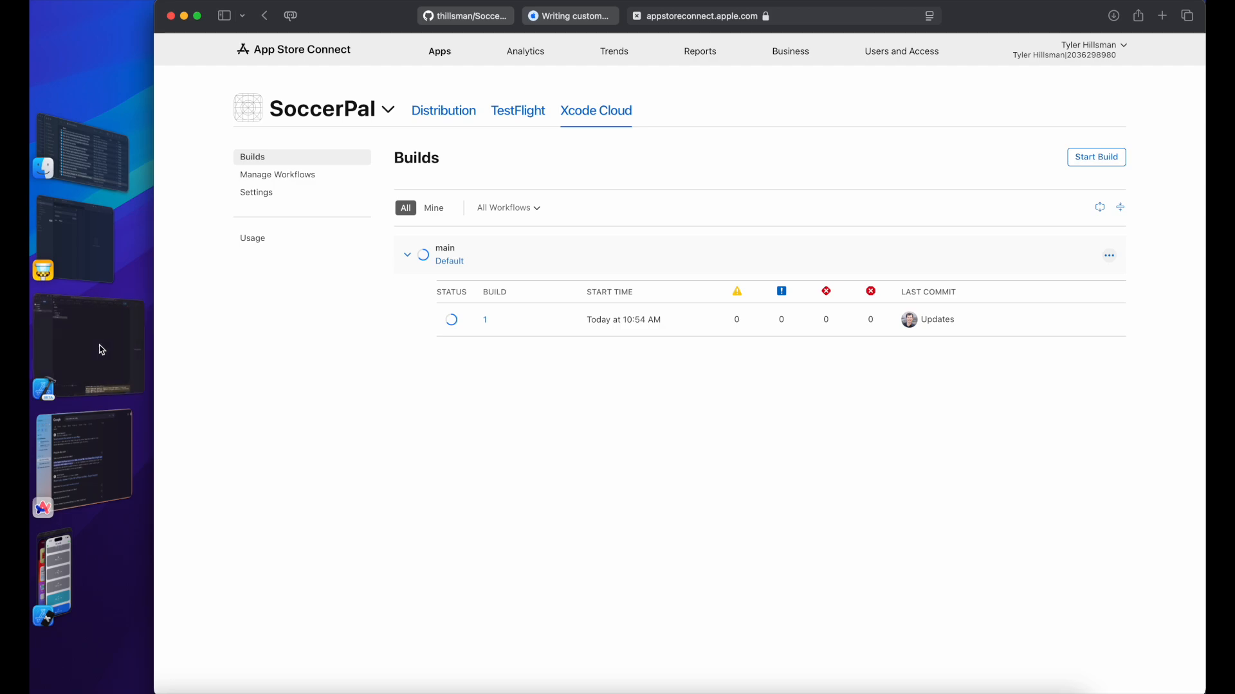
{"action": "left_click", "coordinate": [101, 350]}
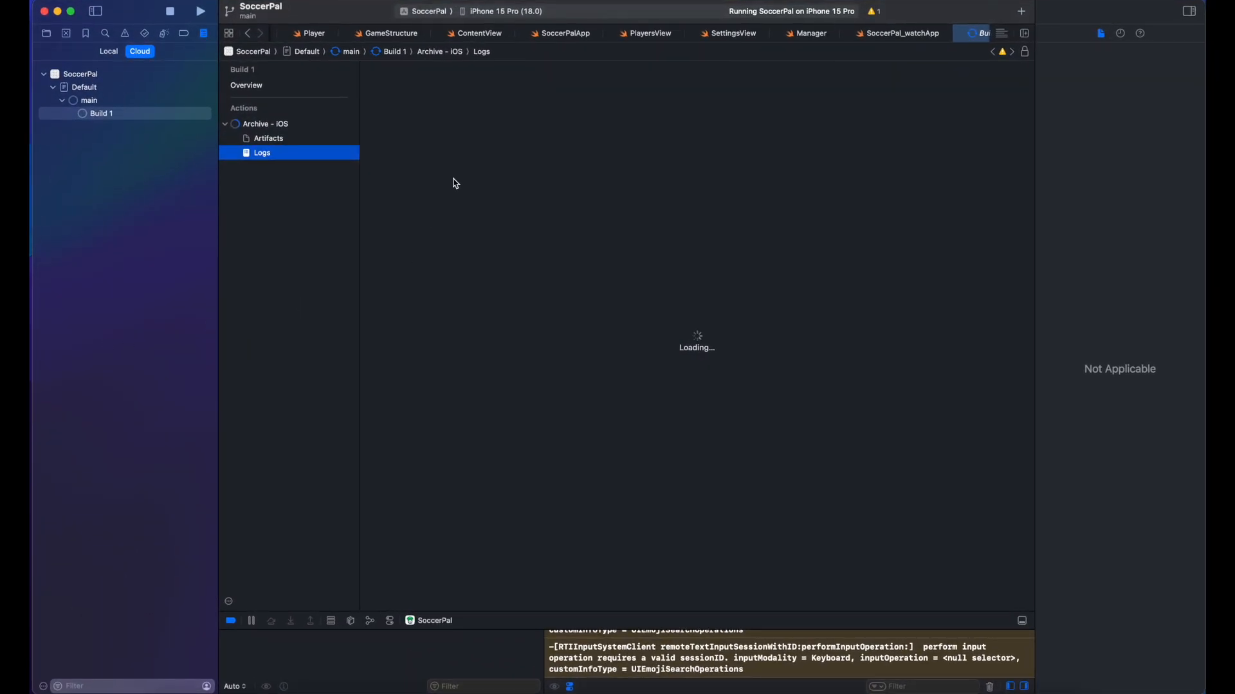
Step: Reload Build 1's Logs, scroll through the build log, then return to Safari
{"action": "left_click", "coordinate": [315, 142]}
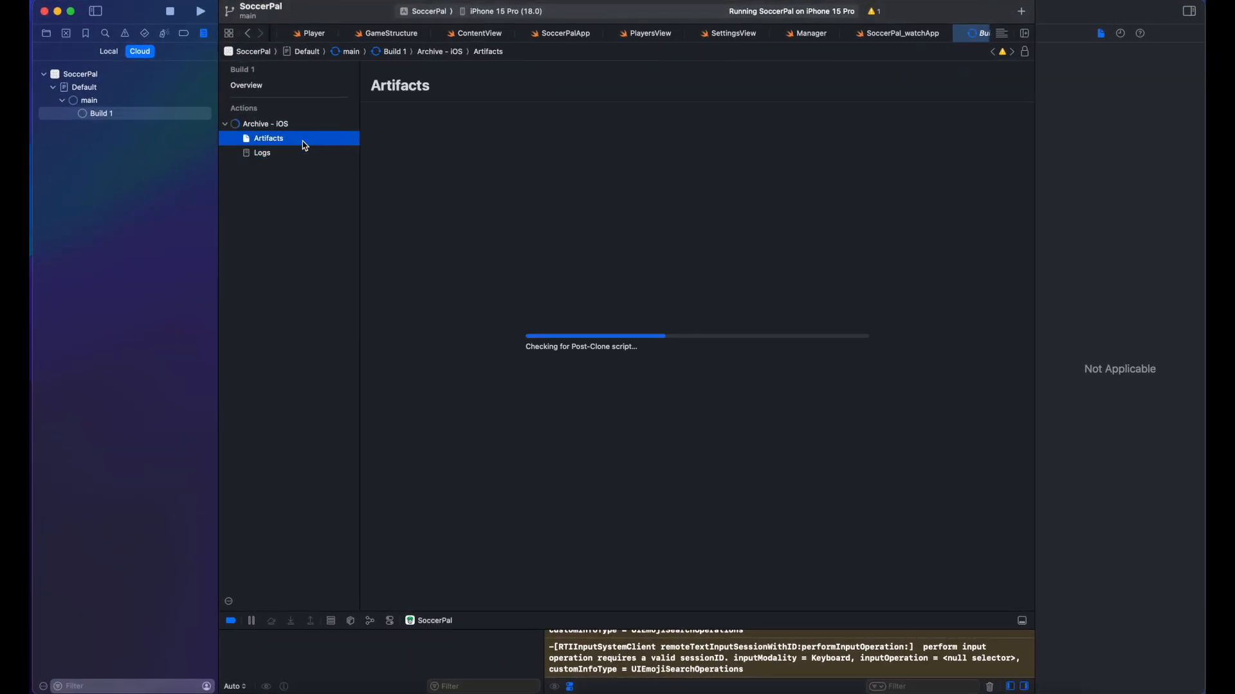
{"action": "left_click", "coordinate": [260, 152]}
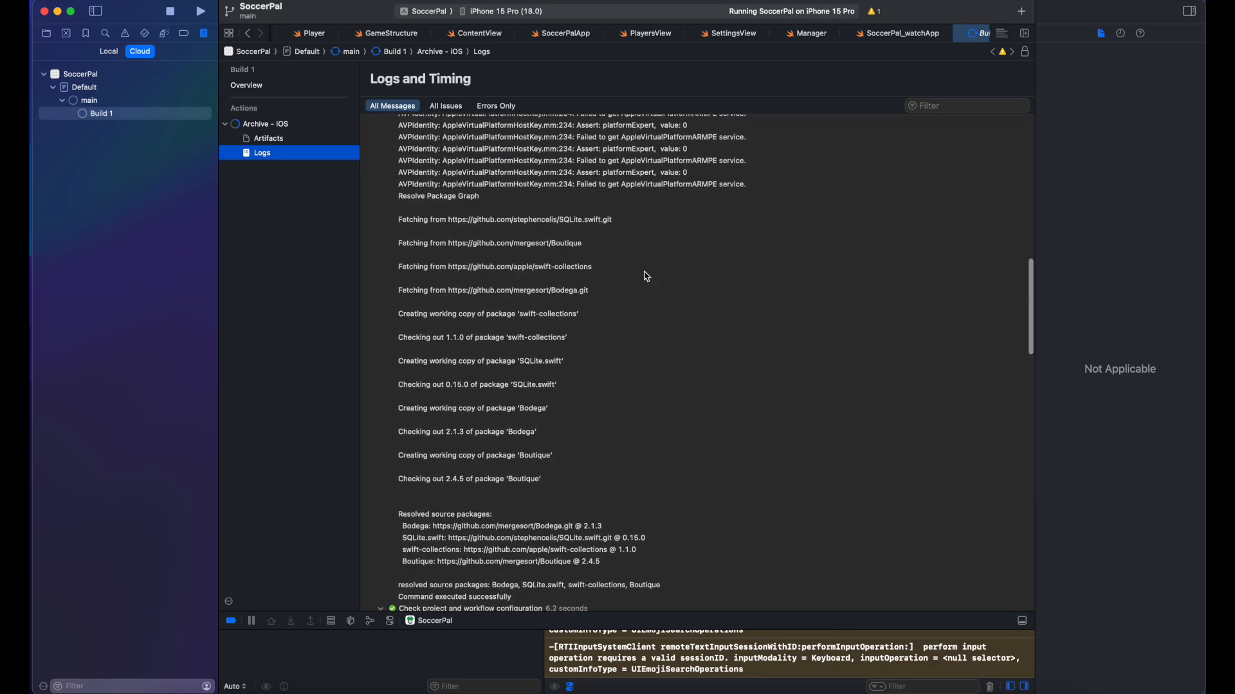
{"action": "scroll", "coordinate": [646, 276], "scroll_direction": "down", "scroll_amount": 5}
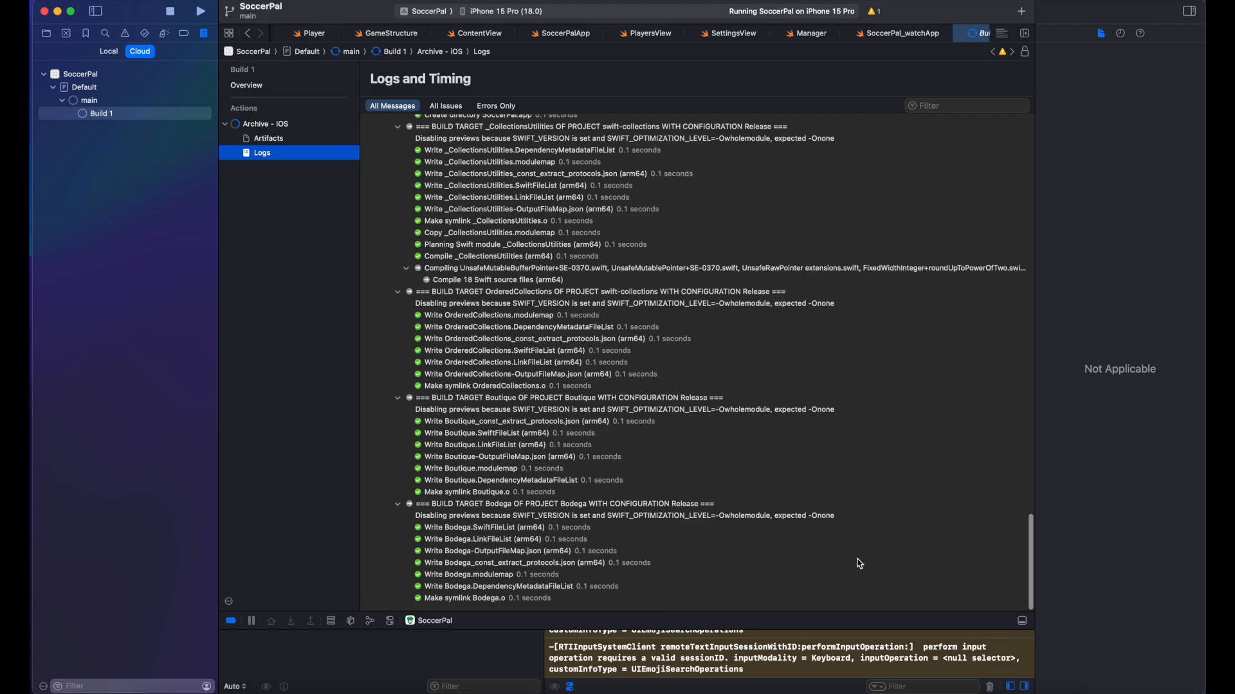
{"action": "left_click", "coordinate": [218, 681]}
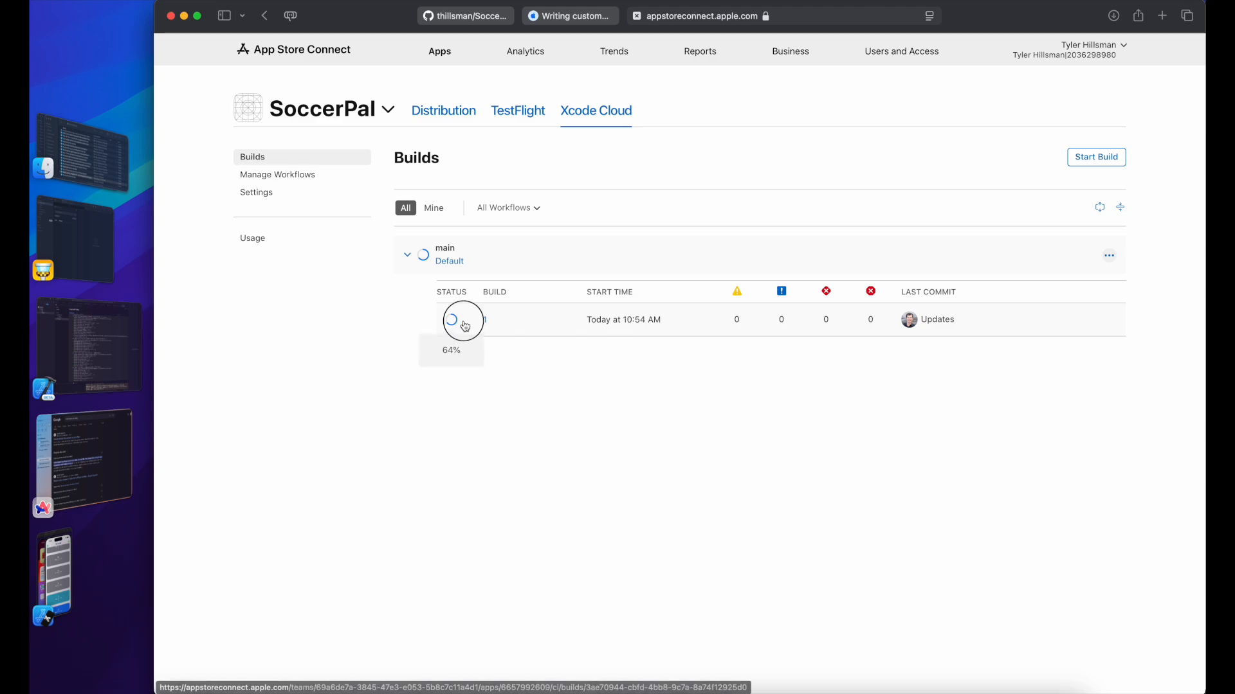
Step: View Build 1's Archive - iOS task logs on the web, then return to Xcode
{"action": "left_click", "coordinate": [484, 320]}
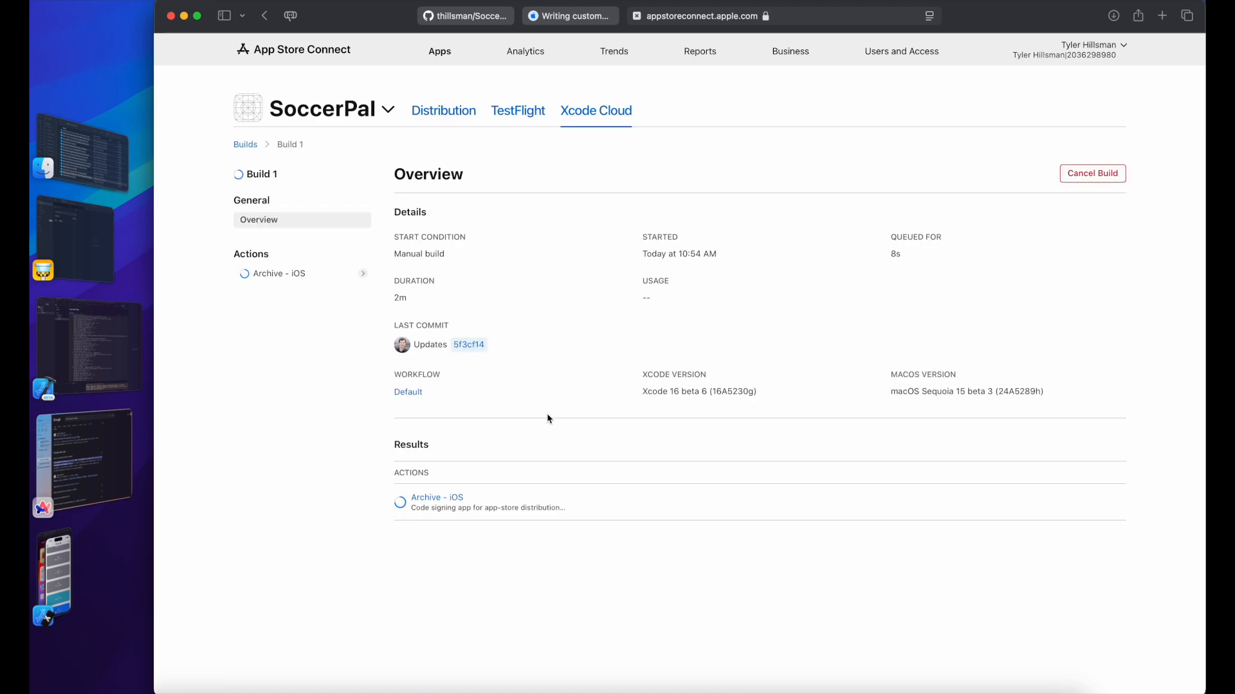
{"action": "left_click", "coordinate": [435, 498]}
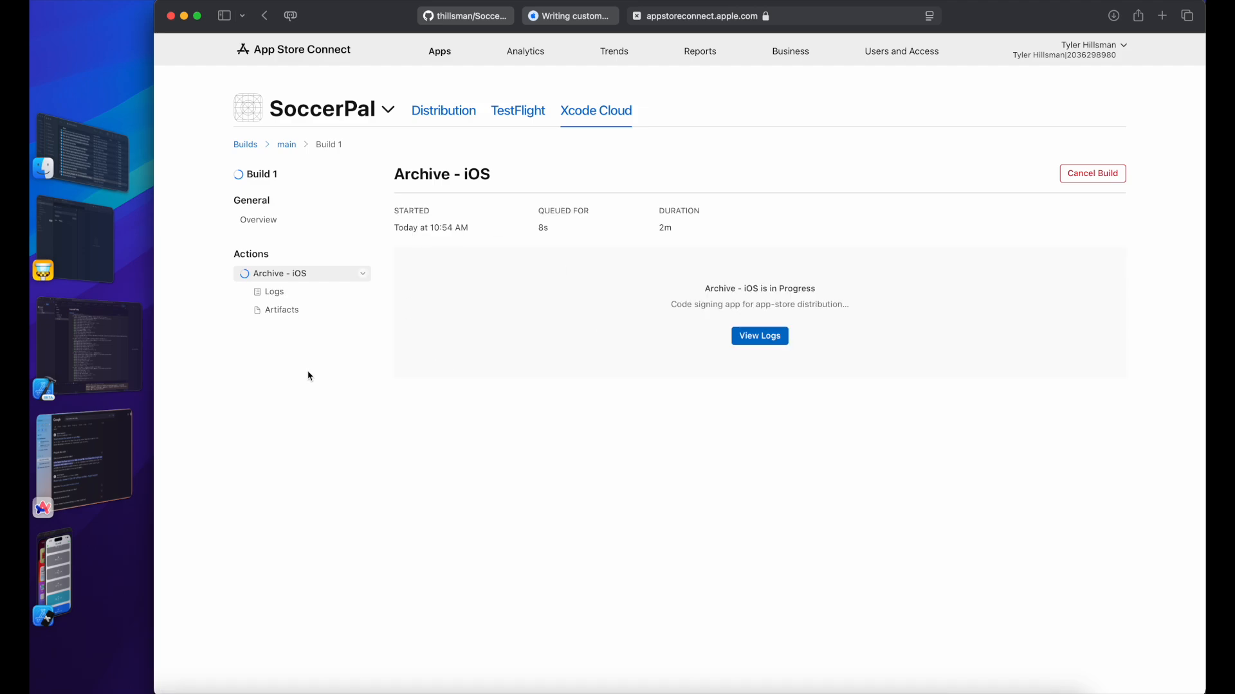
{"action": "left_click", "coordinate": [272, 293]}
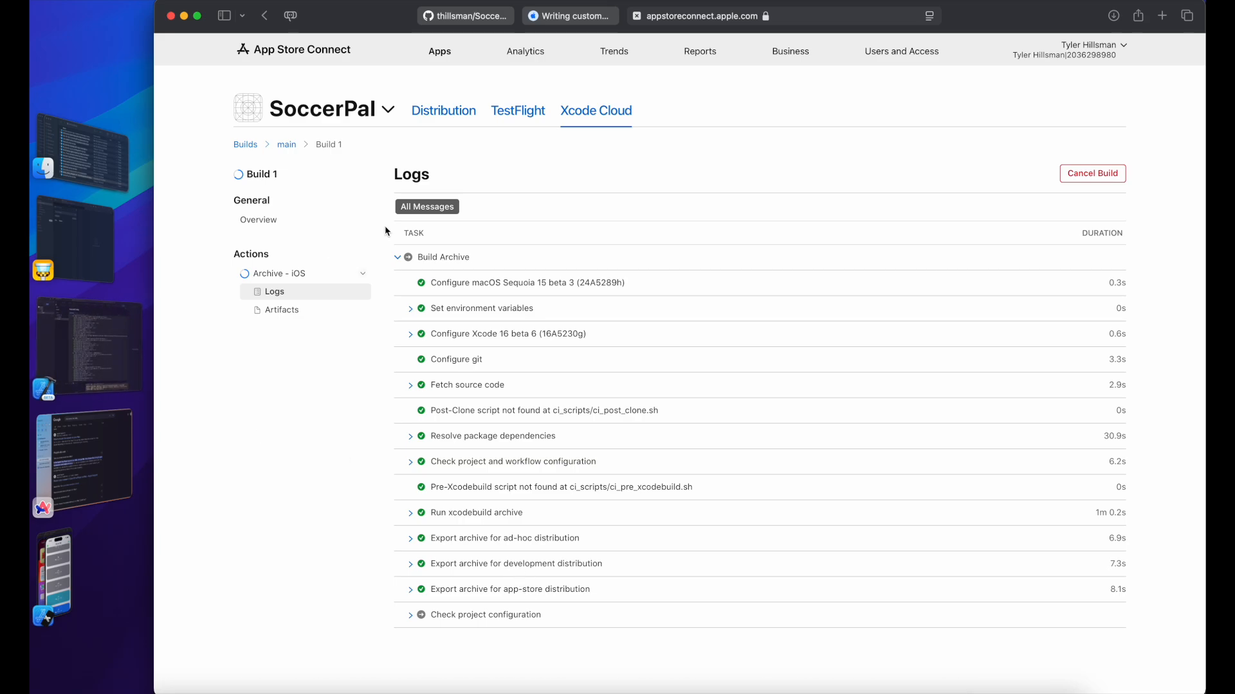
{"action": "left_click", "coordinate": [126, 334]}
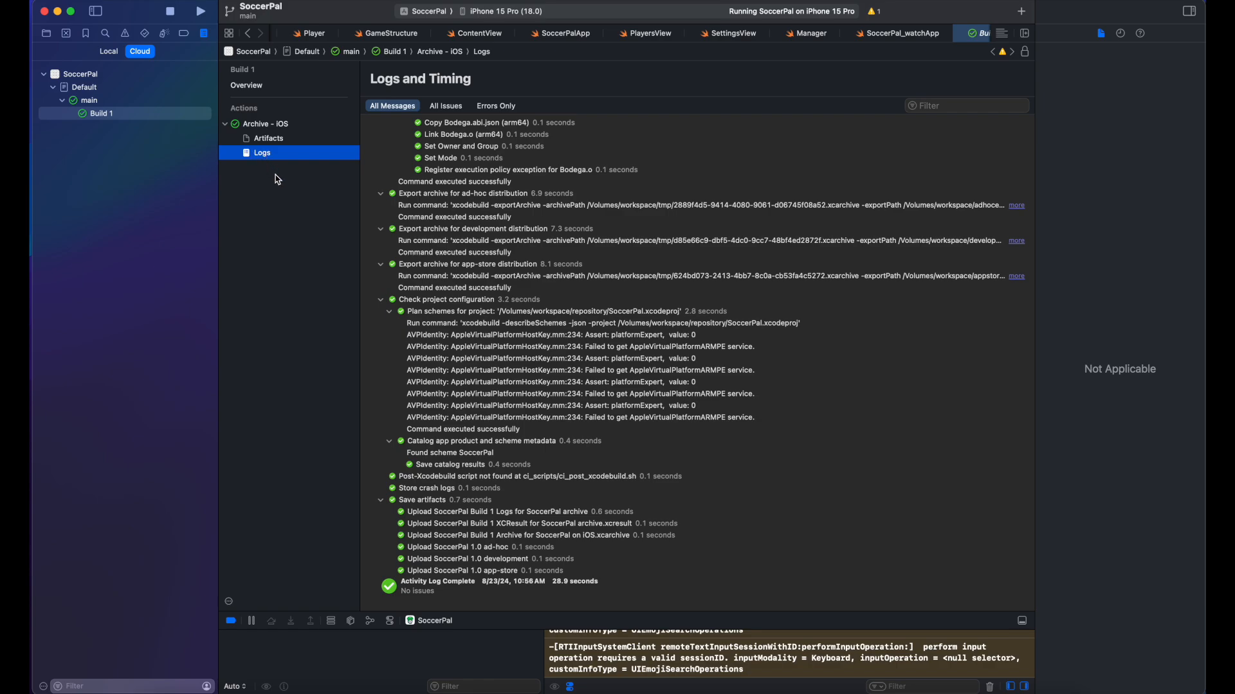
Step: Inspect Build 1's artifacts: the iOS archive, archive logs, ad-hoc and development exports
{"action": "left_click", "coordinate": [287, 142]}
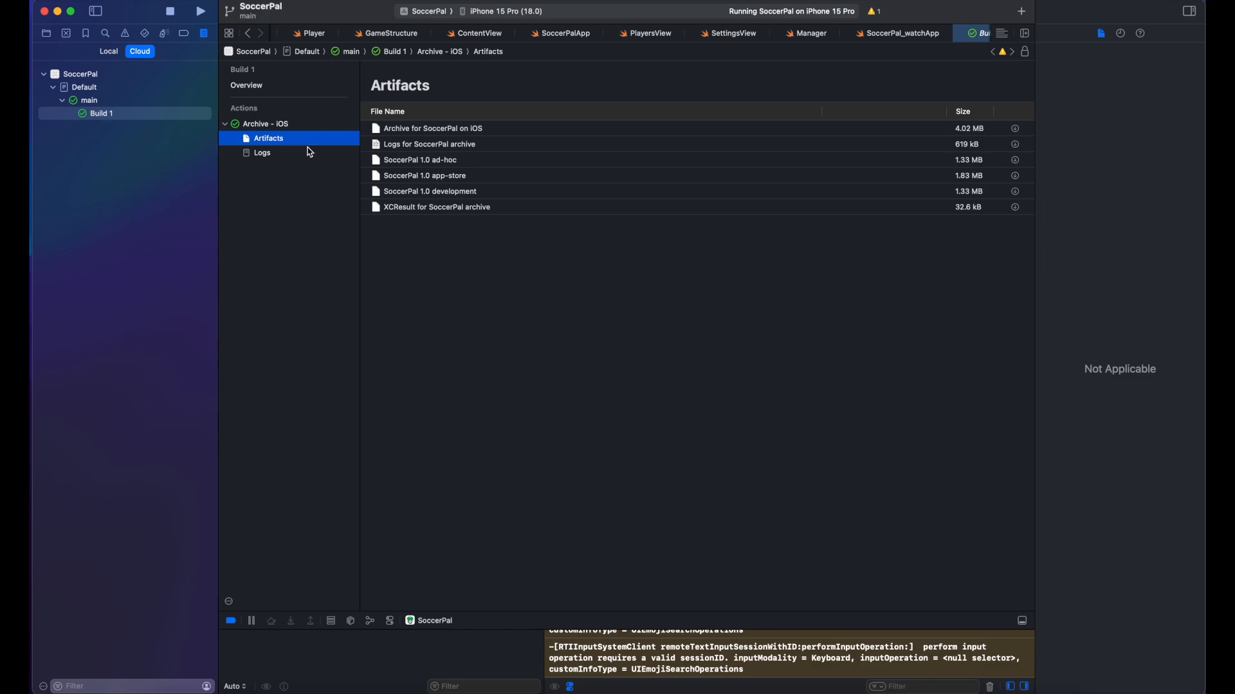
{"action": "left_click", "coordinate": [461, 131]}
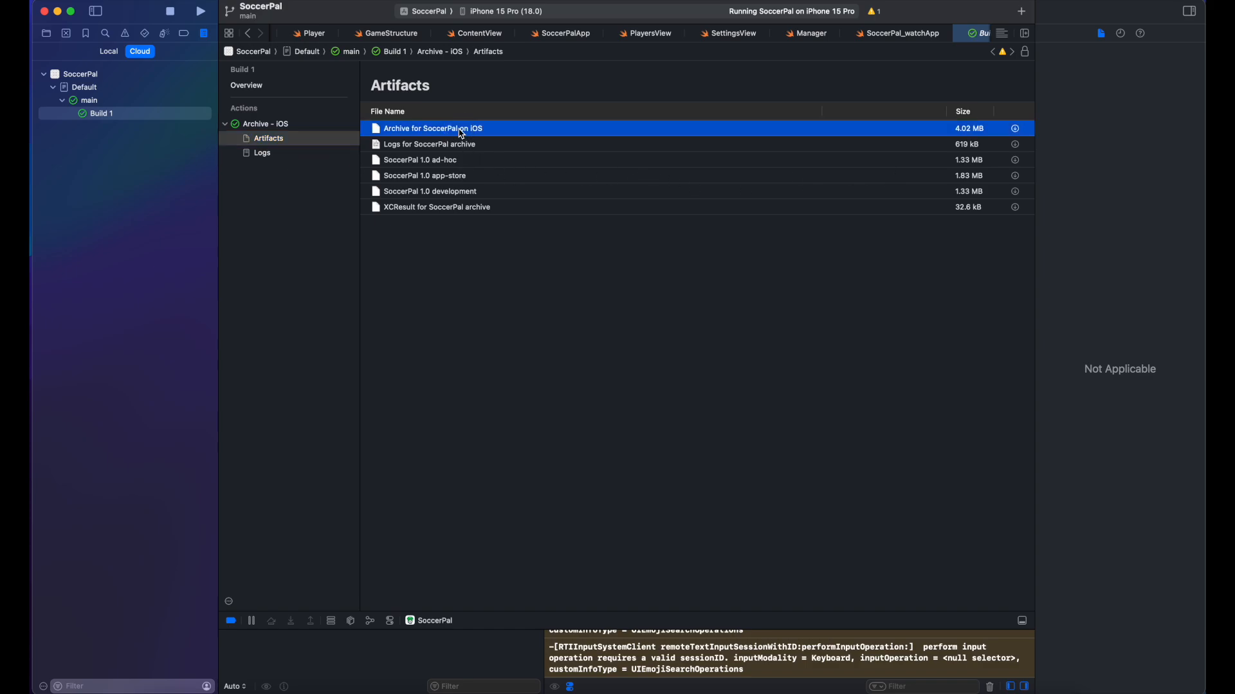
{"action": "left_click", "coordinate": [454, 148]}
{"action": "left_click", "coordinate": [479, 163]}
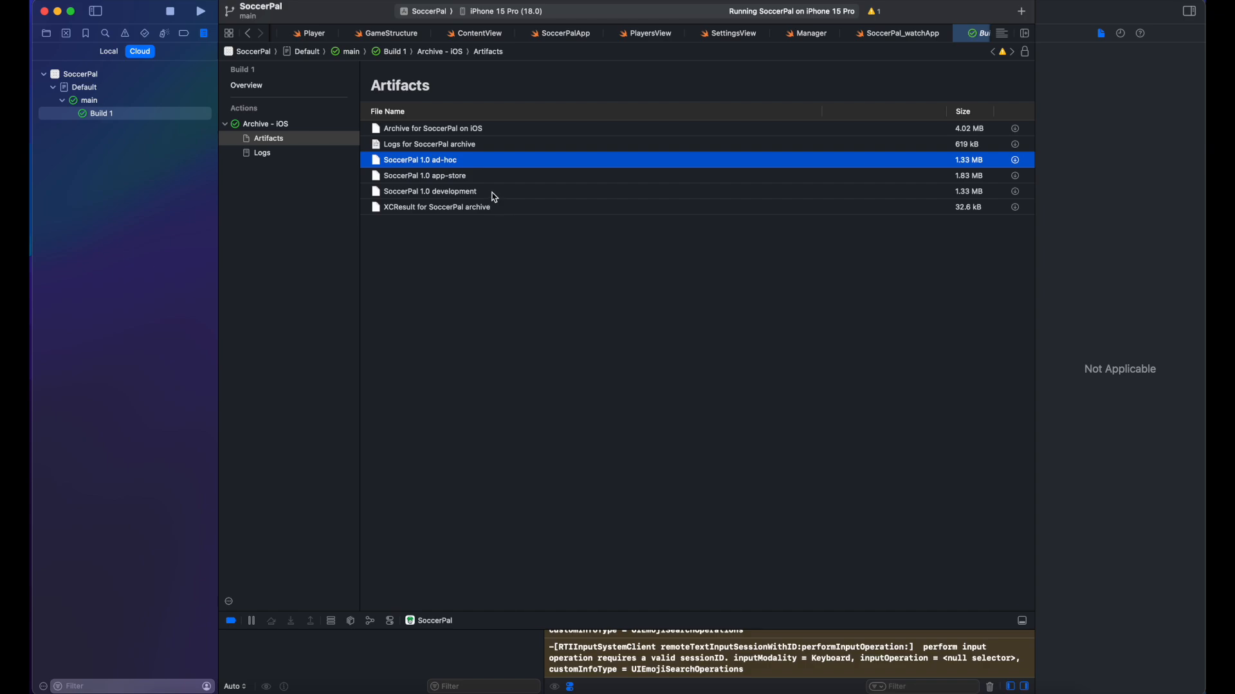
{"action": "left_click", "coordinate": [496, 196]}
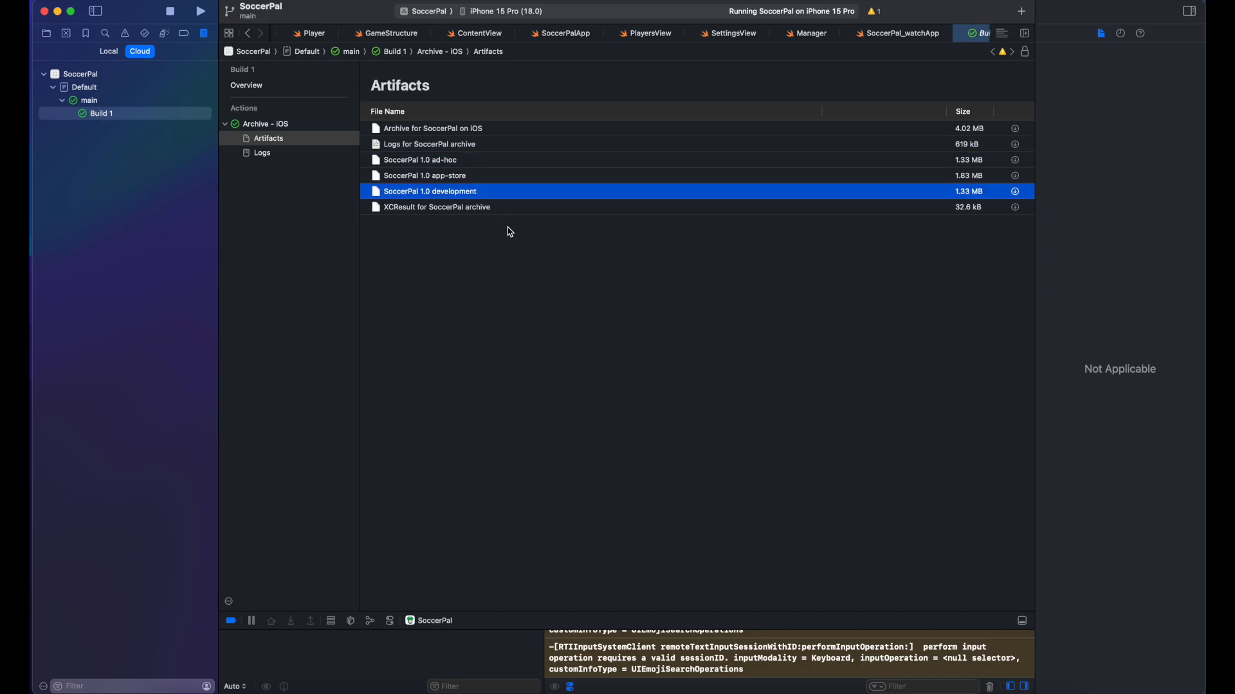
{"action": "left_click", "coordinate": [508, 222]}
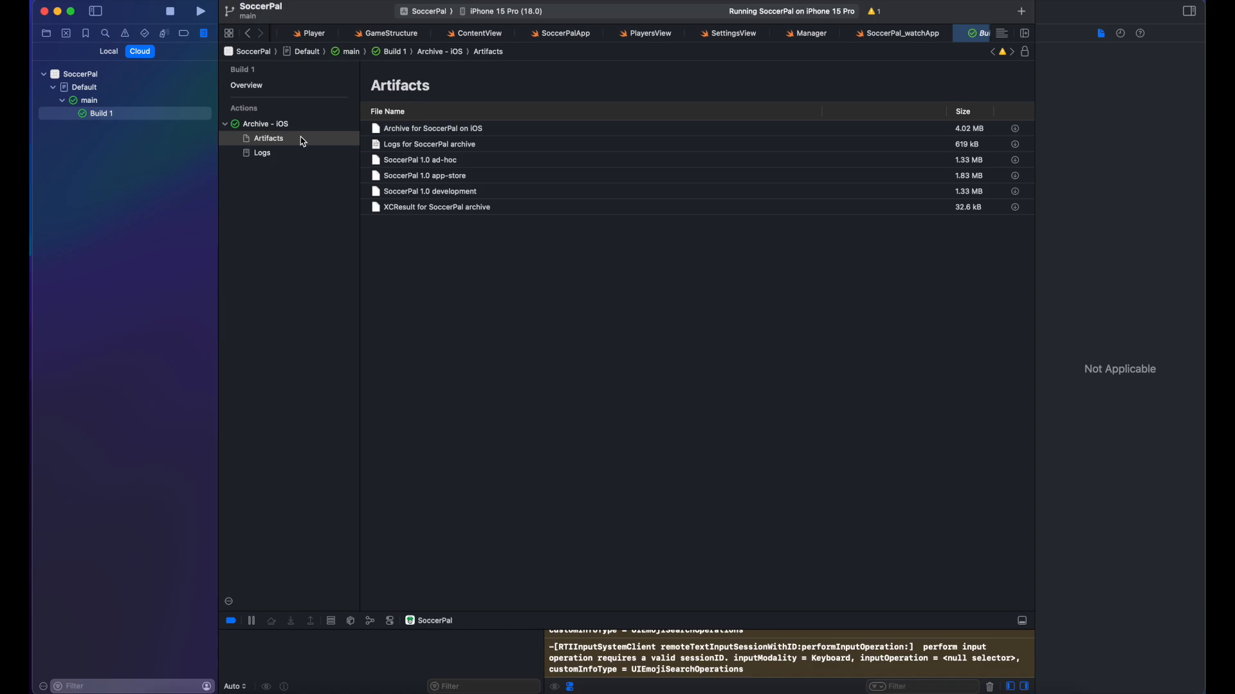
Step: Edit the Default workflow and add a TestFlight Internal Testing post-action for Archive - iOS
{"action": "right_click", "coordinate": [96, 93]}
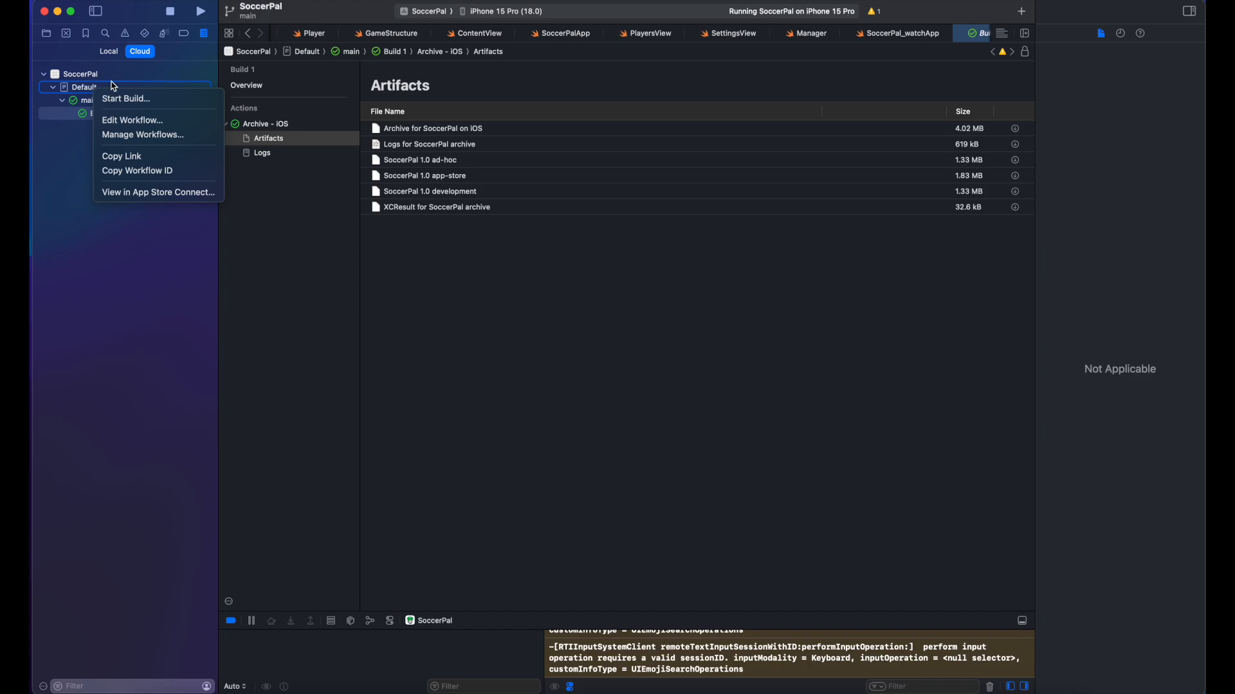
{"action": "left_click", "coordinate": [133, 121]}
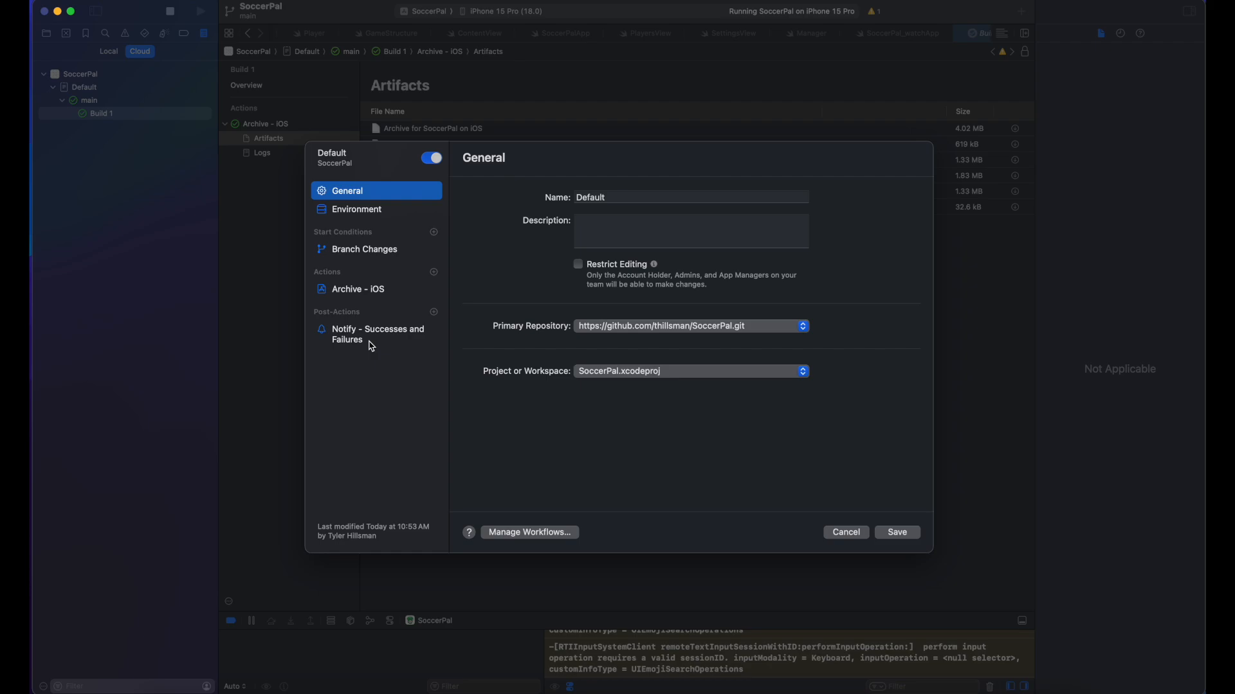
{"action": "left_click", "coordinate": [434, 314]}
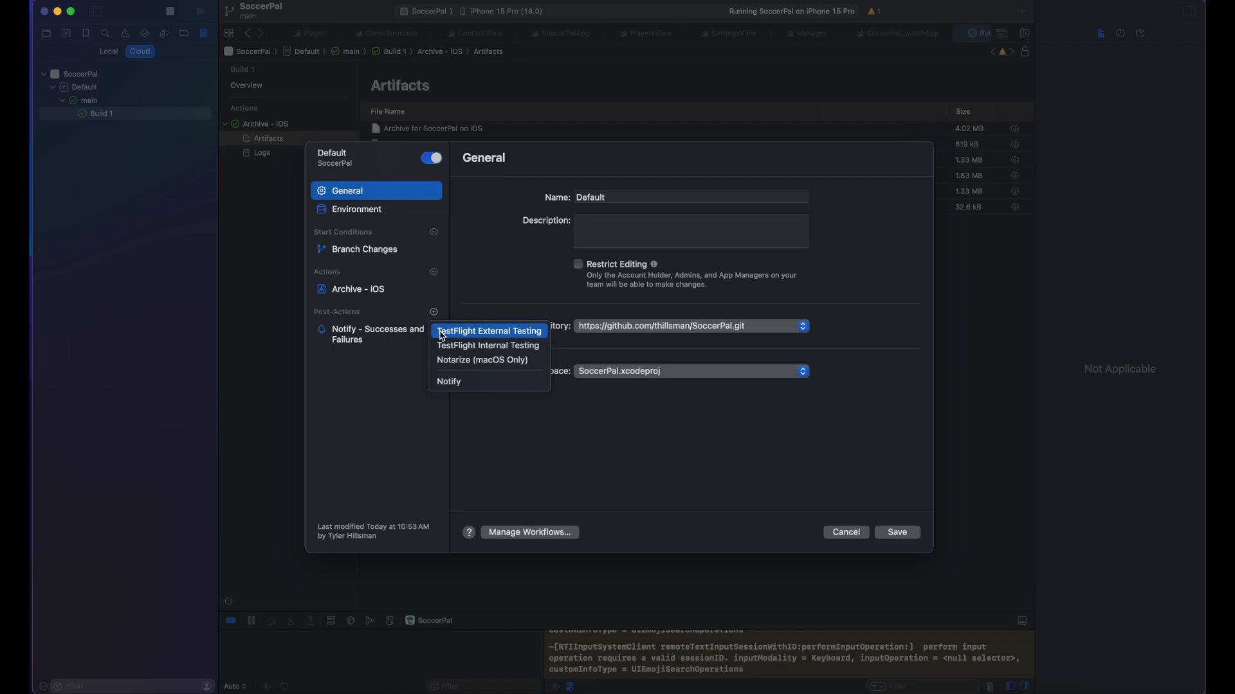
{"action": "left_click", "coordinate": [464, 346]}
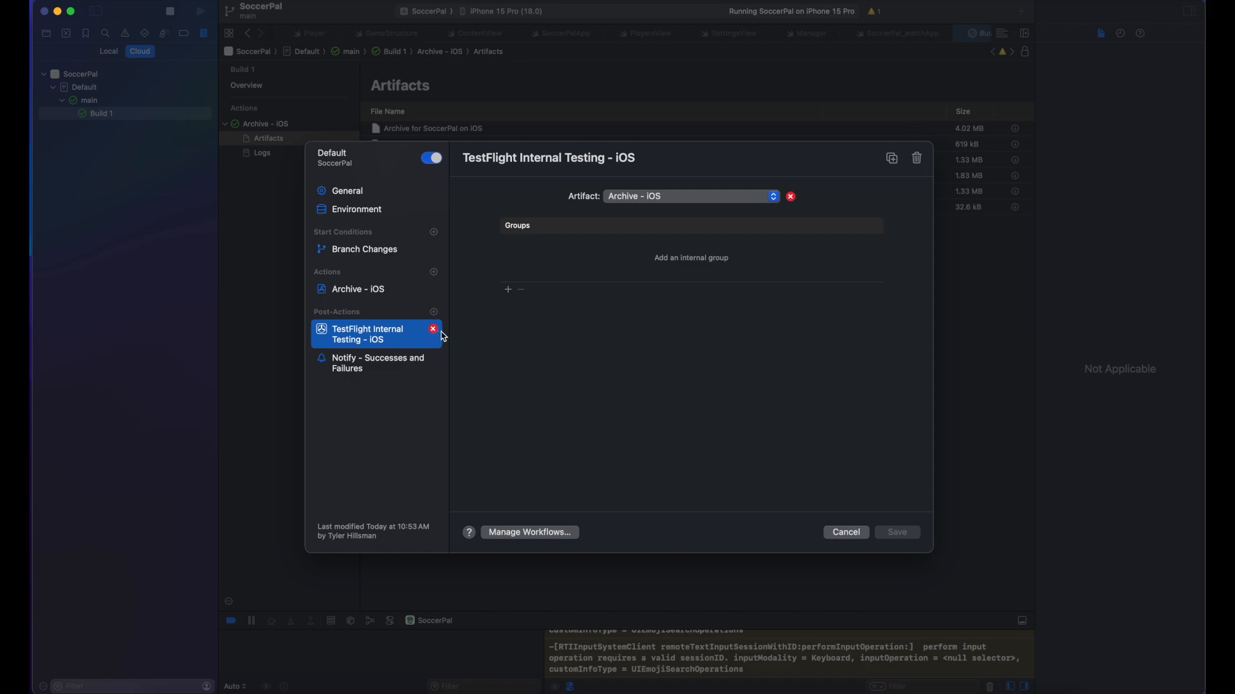
Step: Keep Archive - iOS as the TestFlight action's artifact and close the post-action list unchanged
{"action": "left_click", "coordinate": [678, 198]}
{"action": "left_click", "coordinate": [678, 198]}
{"action": "left_click", "coordinate": [434, 313]}
{"action": "left_click", "coordinate": [681, 377]}
Step: Find no internal groups in the group picker, cancel it, and switch to Safari
{"action": "left_click", "coordinate": [508, 291]}
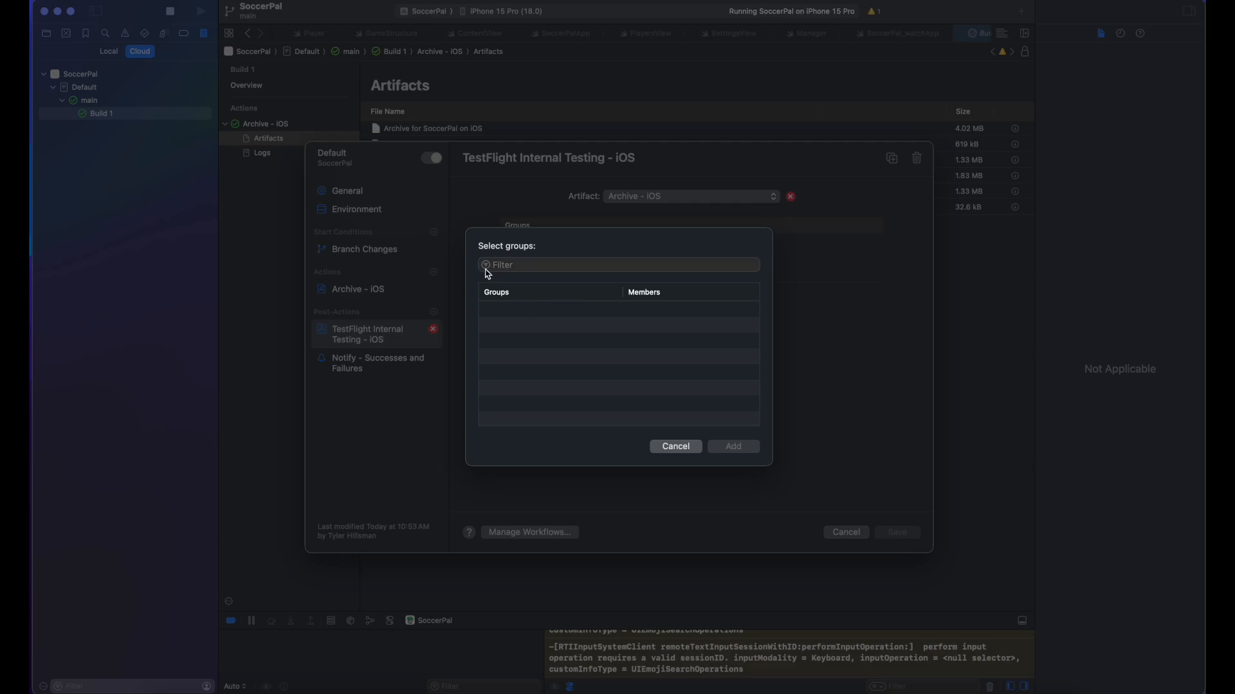
{"action": "left_click", "coordinate": [675, 447]}
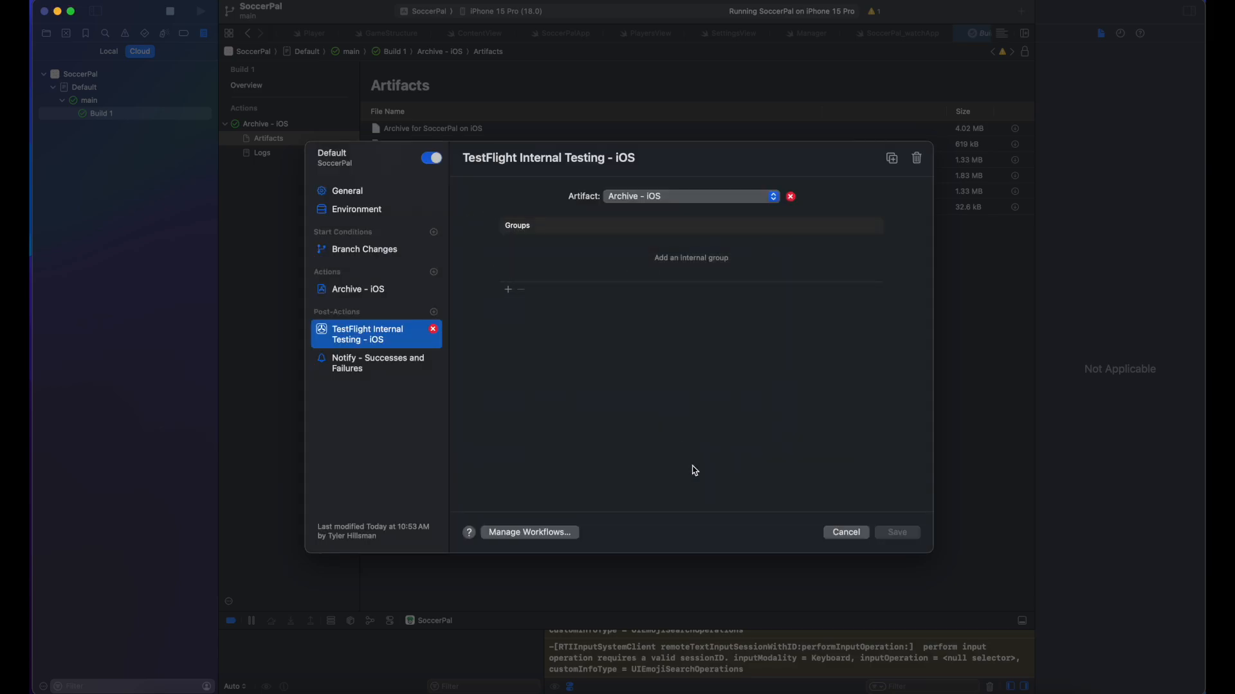
{"action": "left_click", "coordinate": [219, 689]}
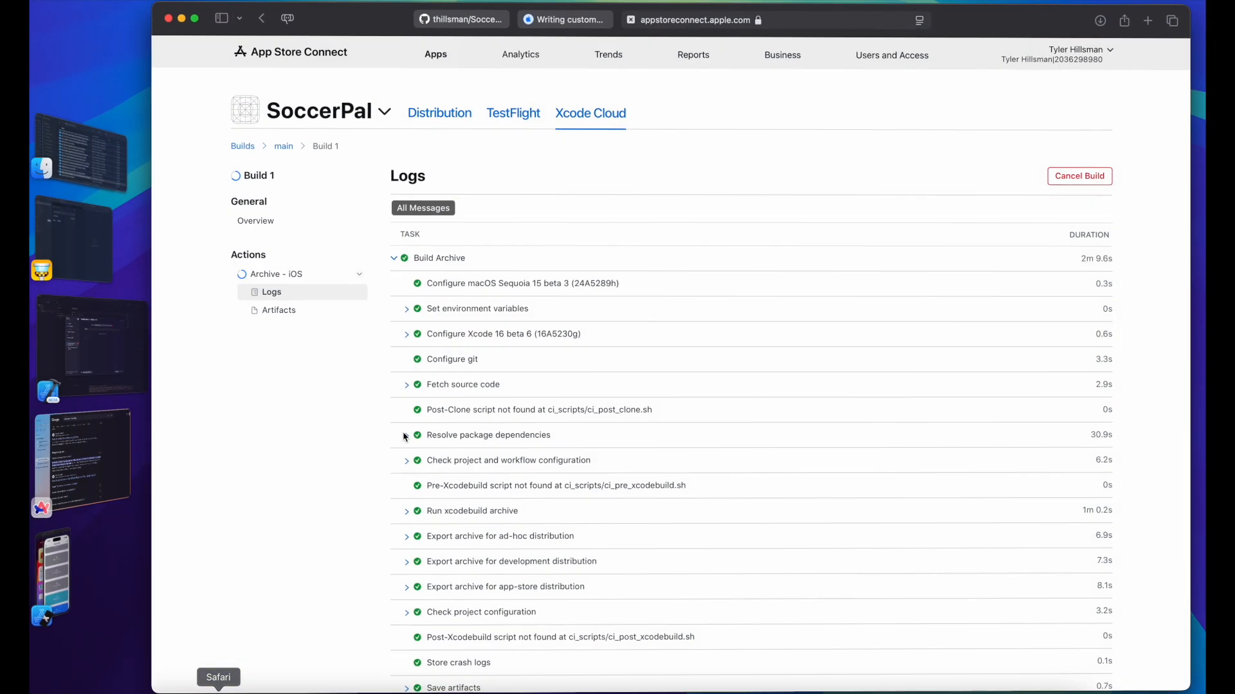
Step: Return to SoccerPal's Xcode Cloud Builds list using the Builds breadcrumb
{"action": "left_click", "coordinate": [247, 145]}
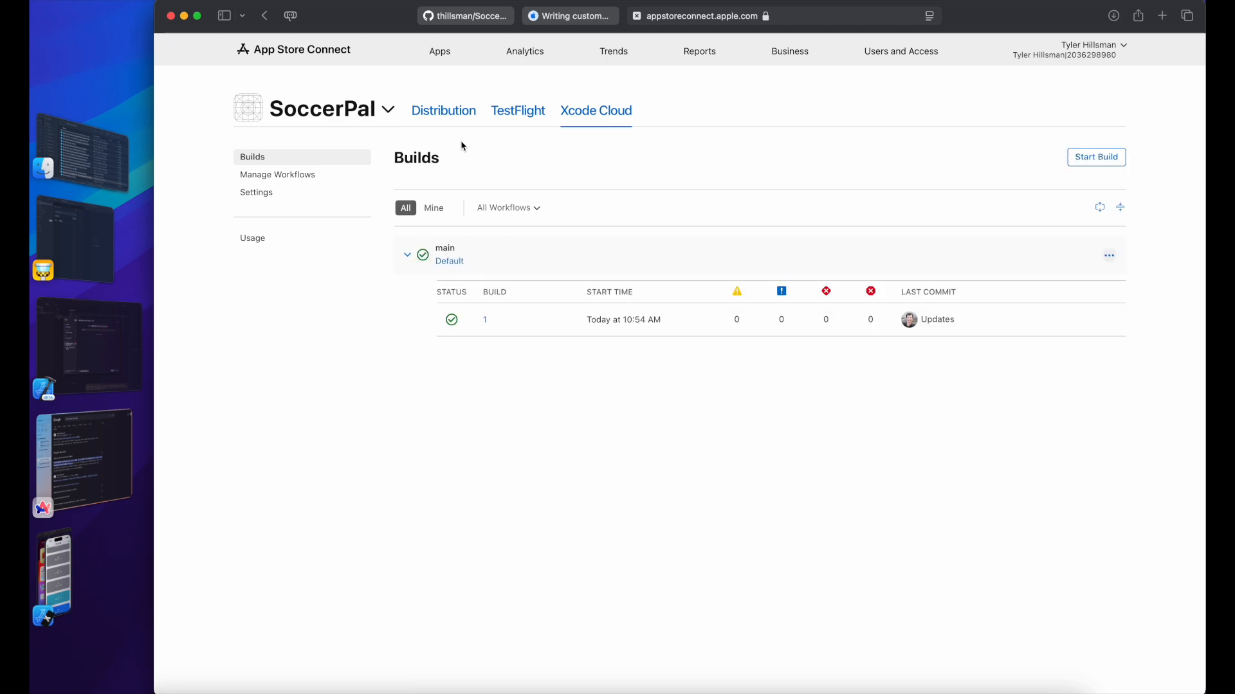
Step: Open SoccerPal's TestFlight page in App Store Connect
{"action": "left_click", "coordinate": [388, 110]}
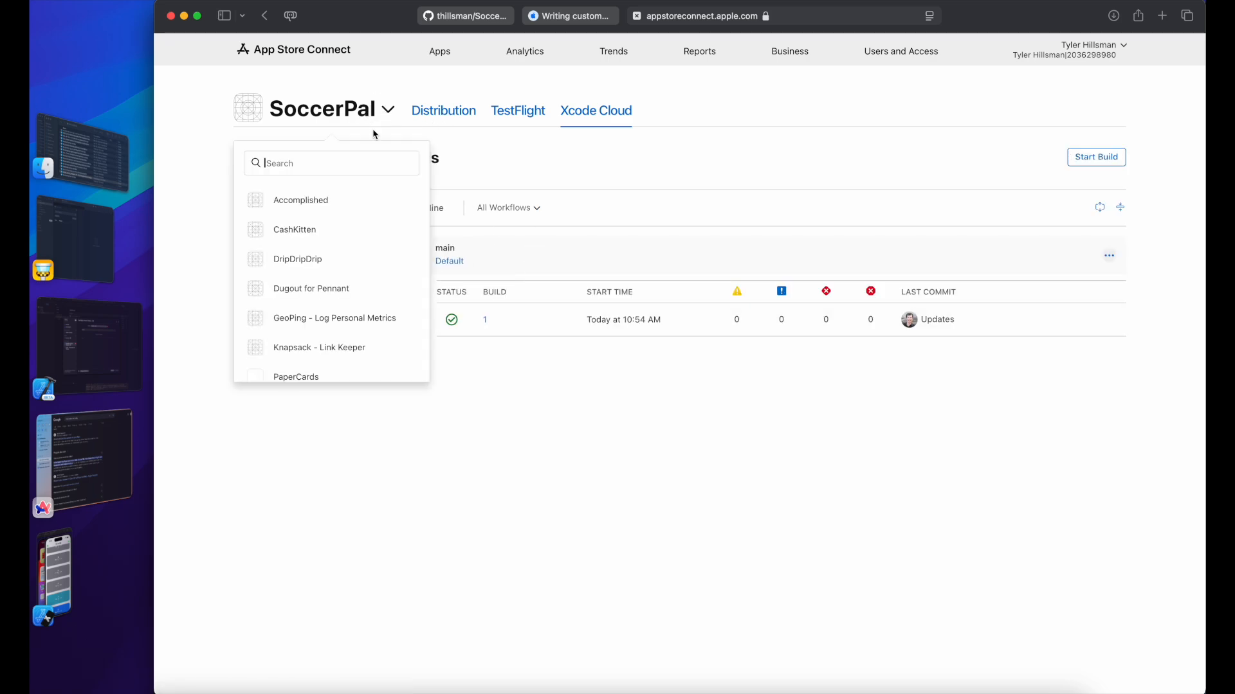
{"action": "left_click", "coordinate": [388, 110]}
{"action": "left_click", "coordinate": [444, 114]}
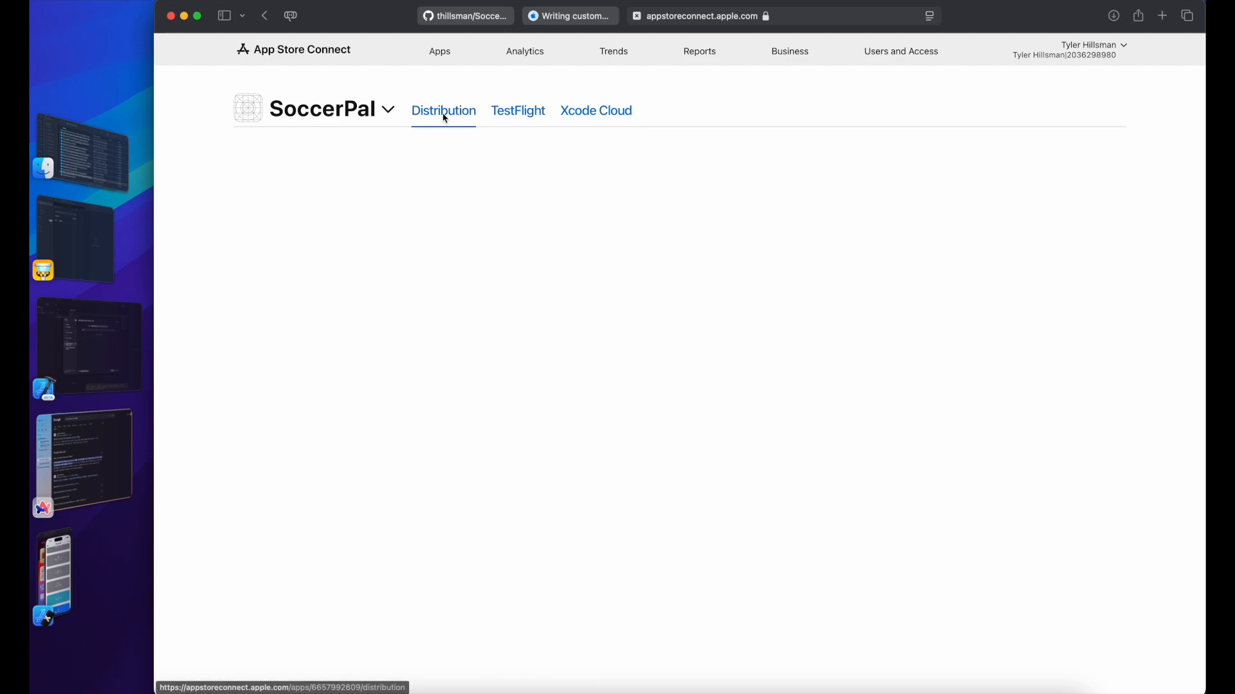
{"action": "left_click", "coordinate": [520, 119]}
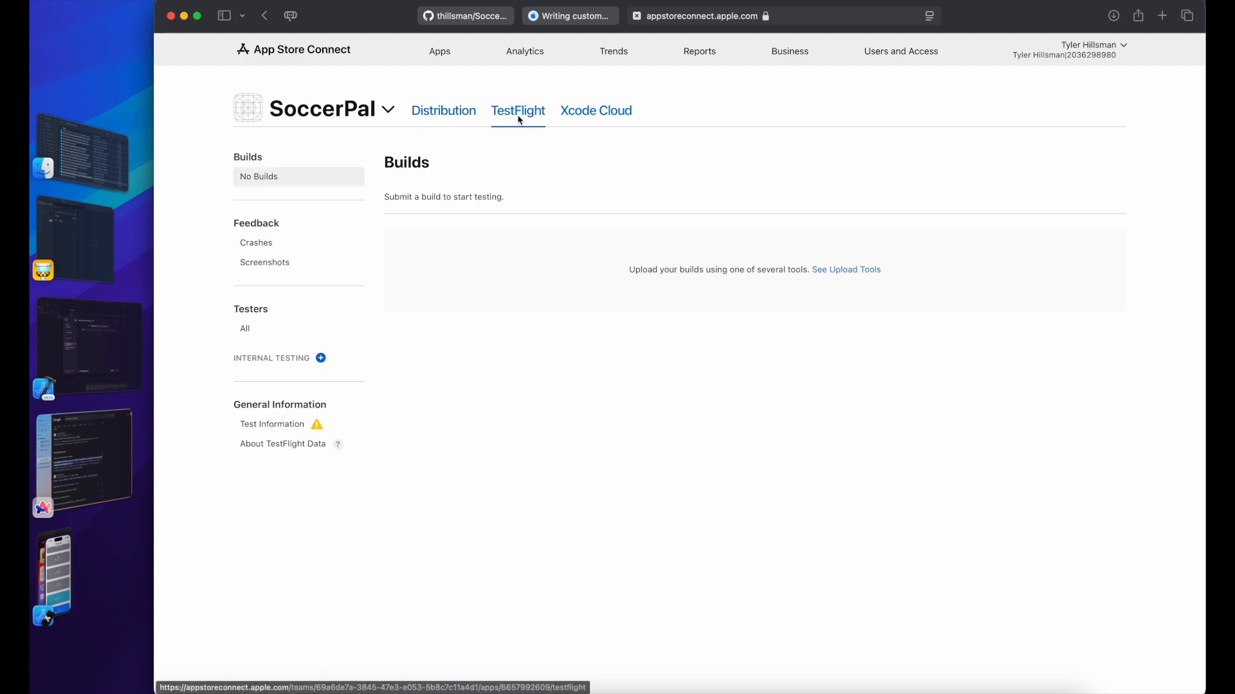
Step: Create a new internal testing group and add the first team member as tester
{"action": "left_click", "coordinate": [321, 360]}
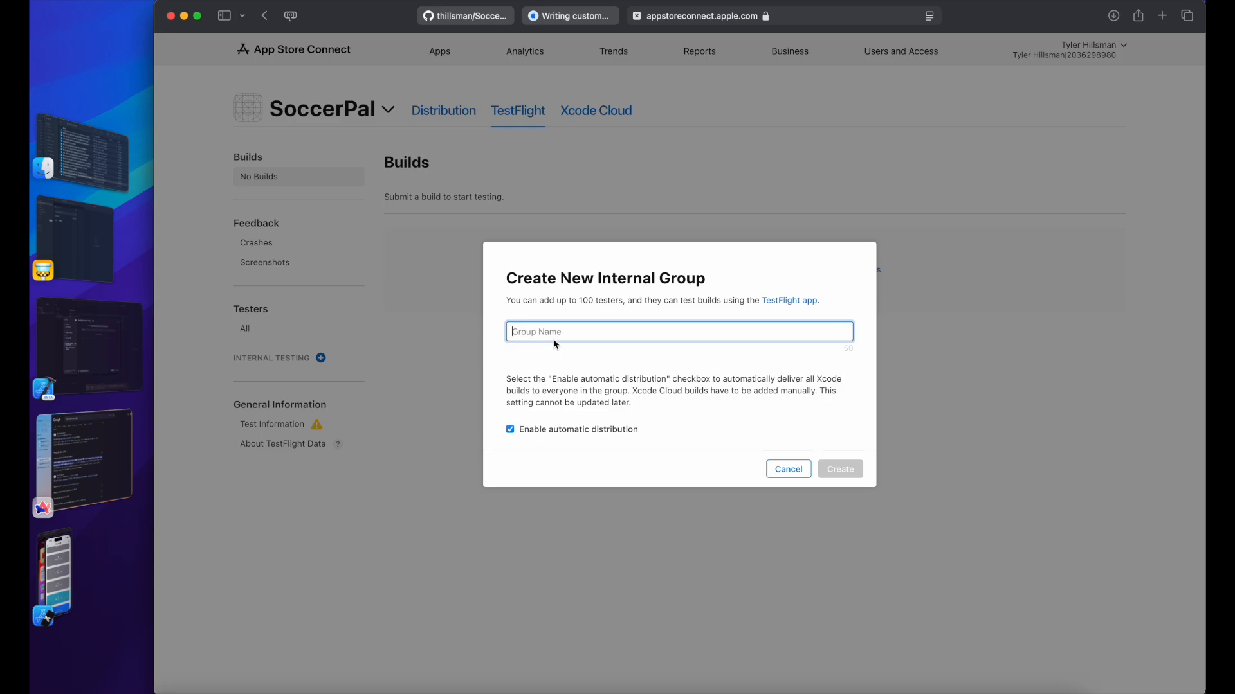
{"action": "type", "text": "Tyler"}
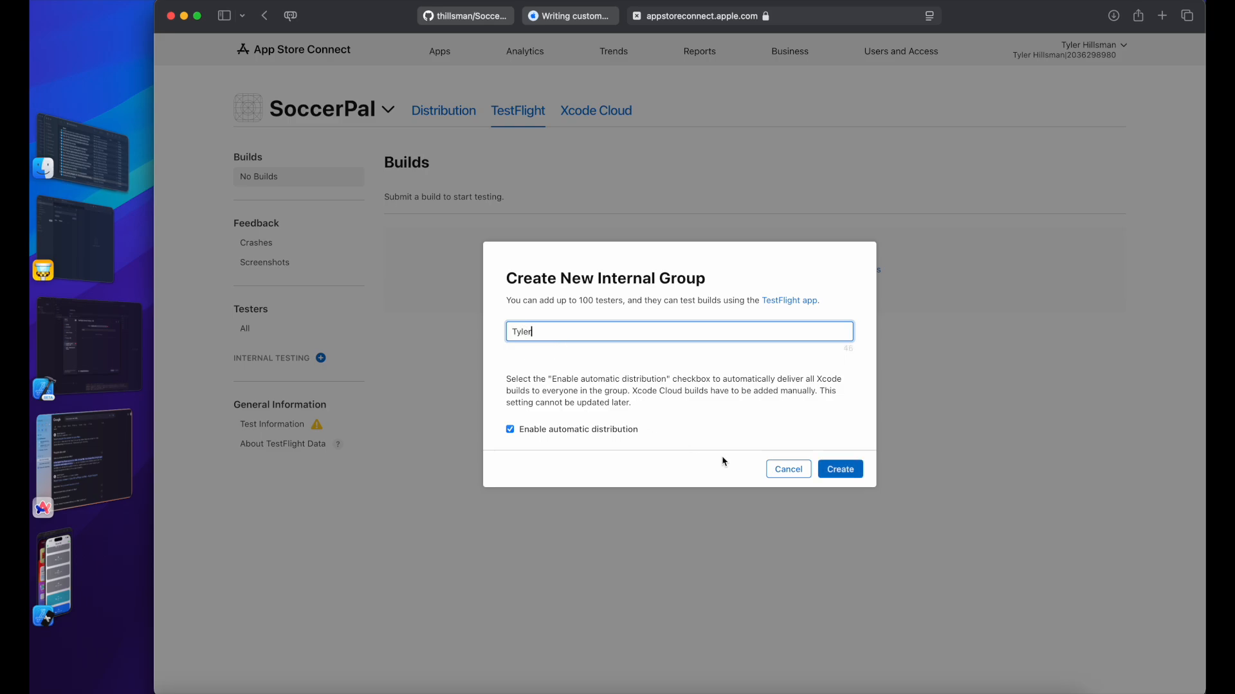
{"action": "left_click", "coordinate": [854, 474]}
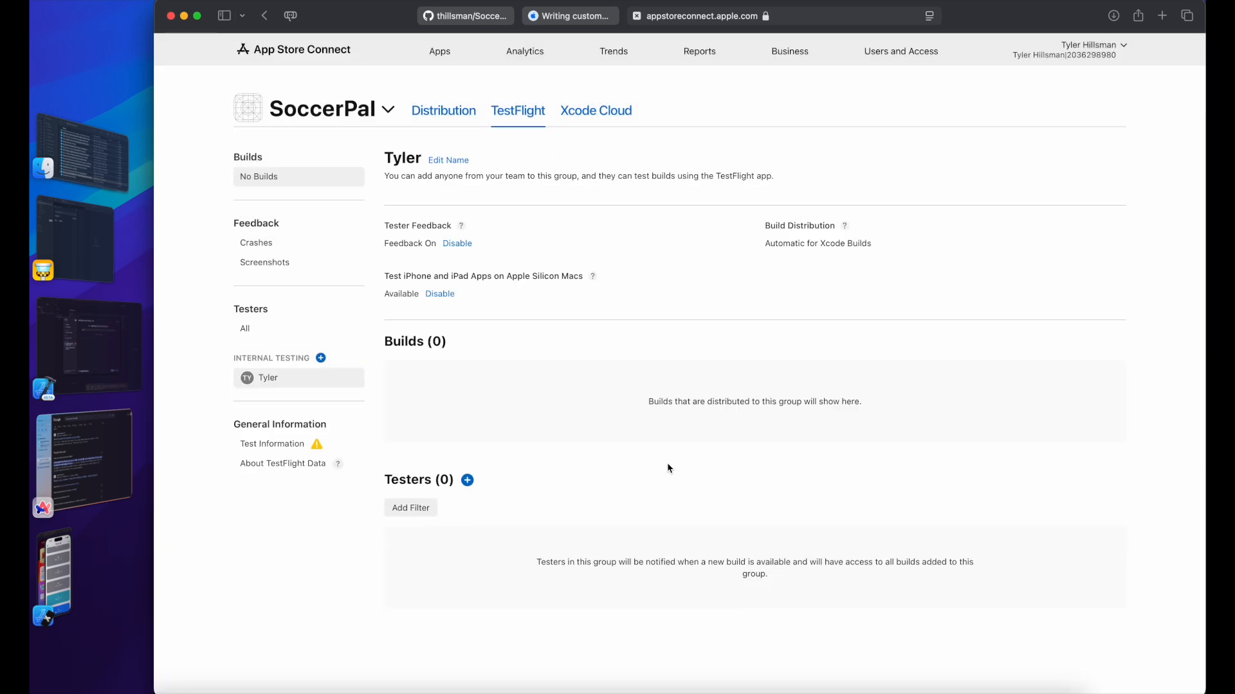
{"action": "left_click", "coordinate": [468, 480]}
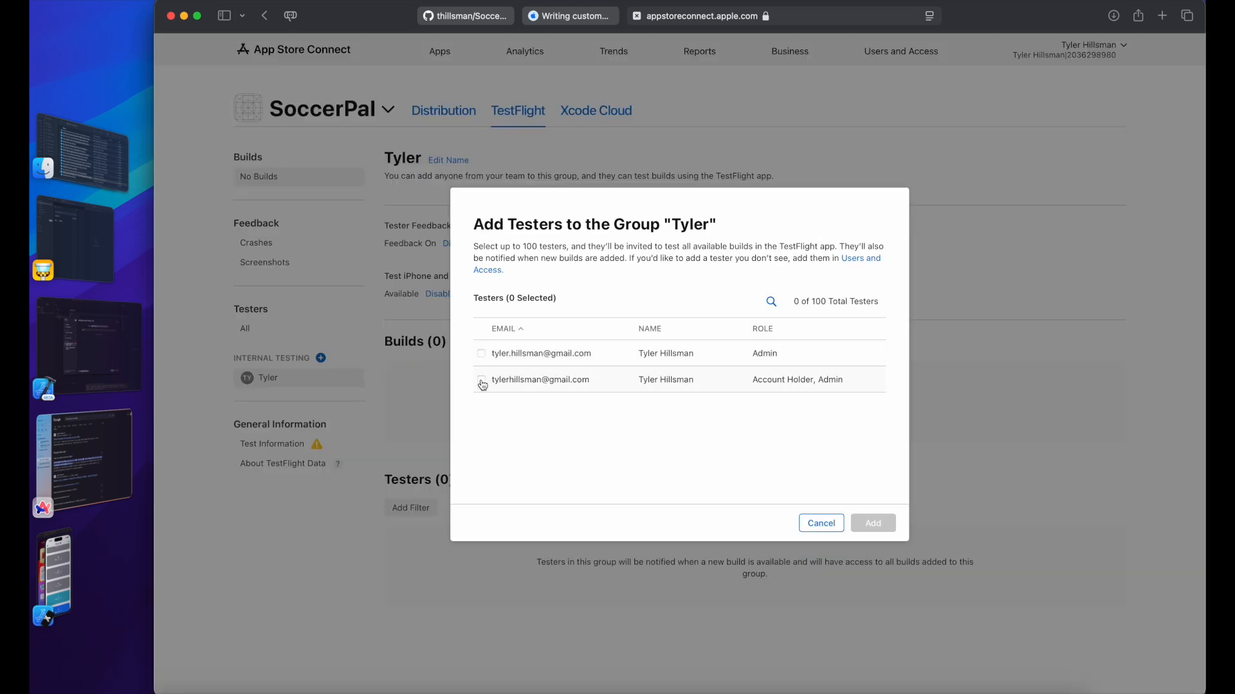
{"action": "left_click", "coordinate": [481, 354]}
{"action": "left_click", "coordinate": [870, 522]}
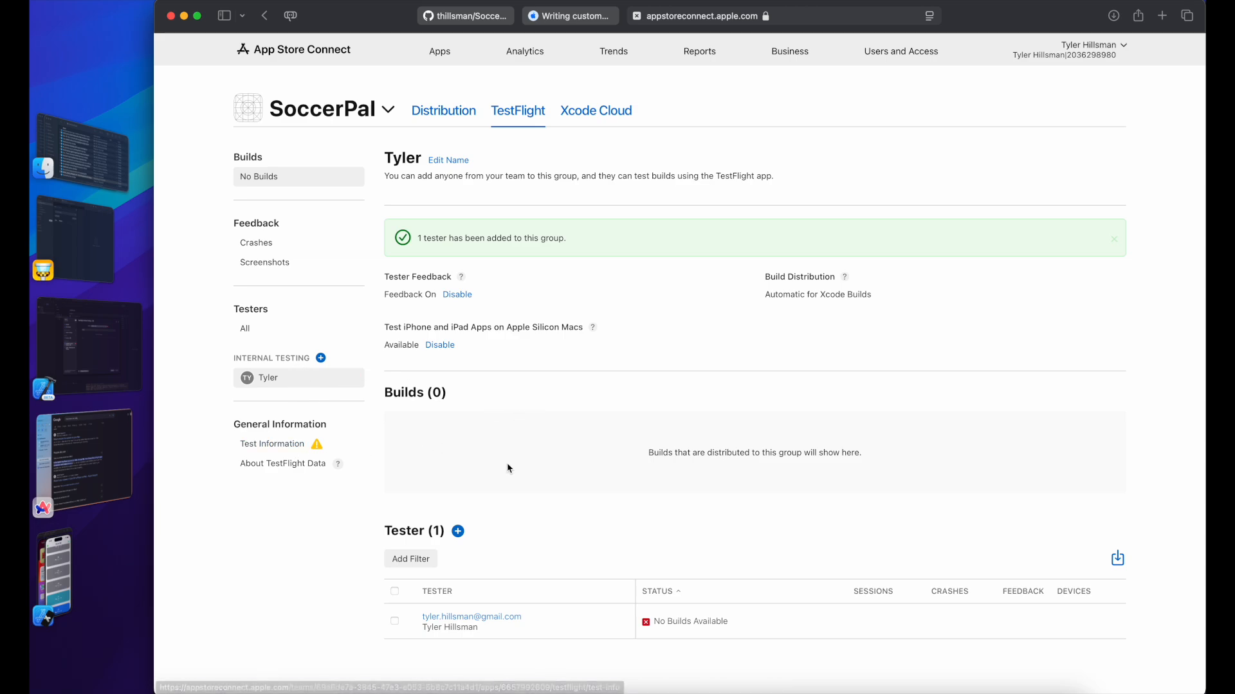
{"action": "left_click", "coordinate": [123, 360]}
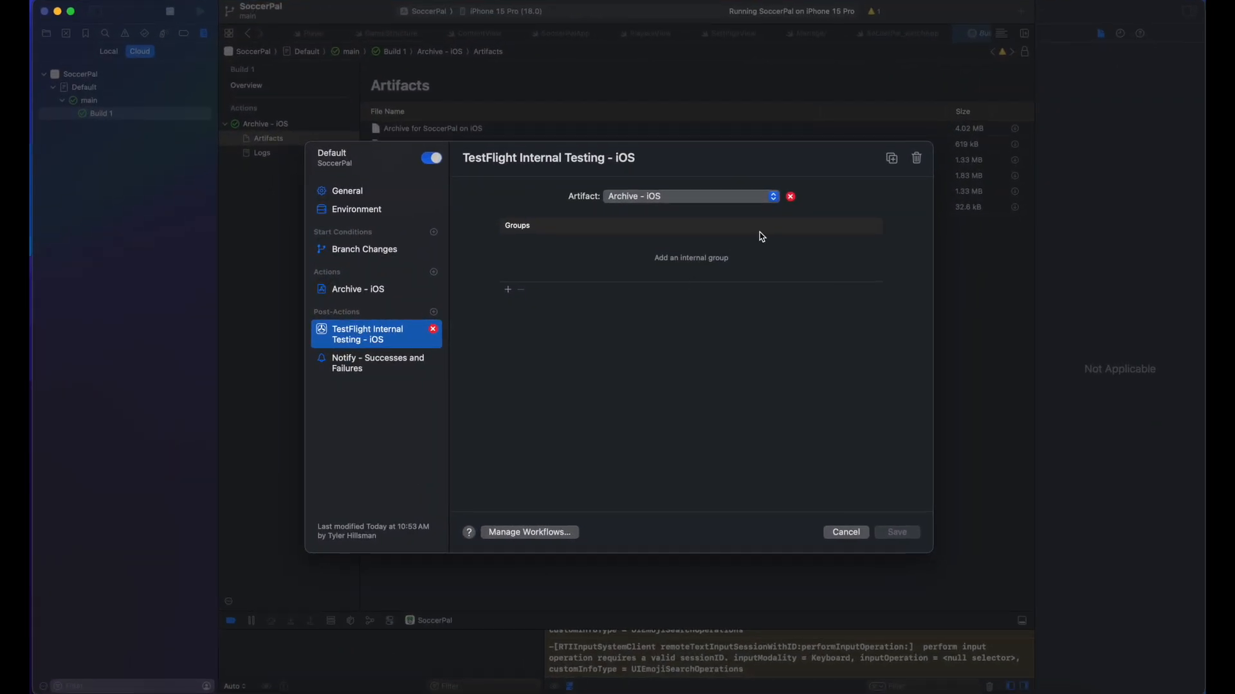
{"action": "left_click", "coordinate": [508, 294]}
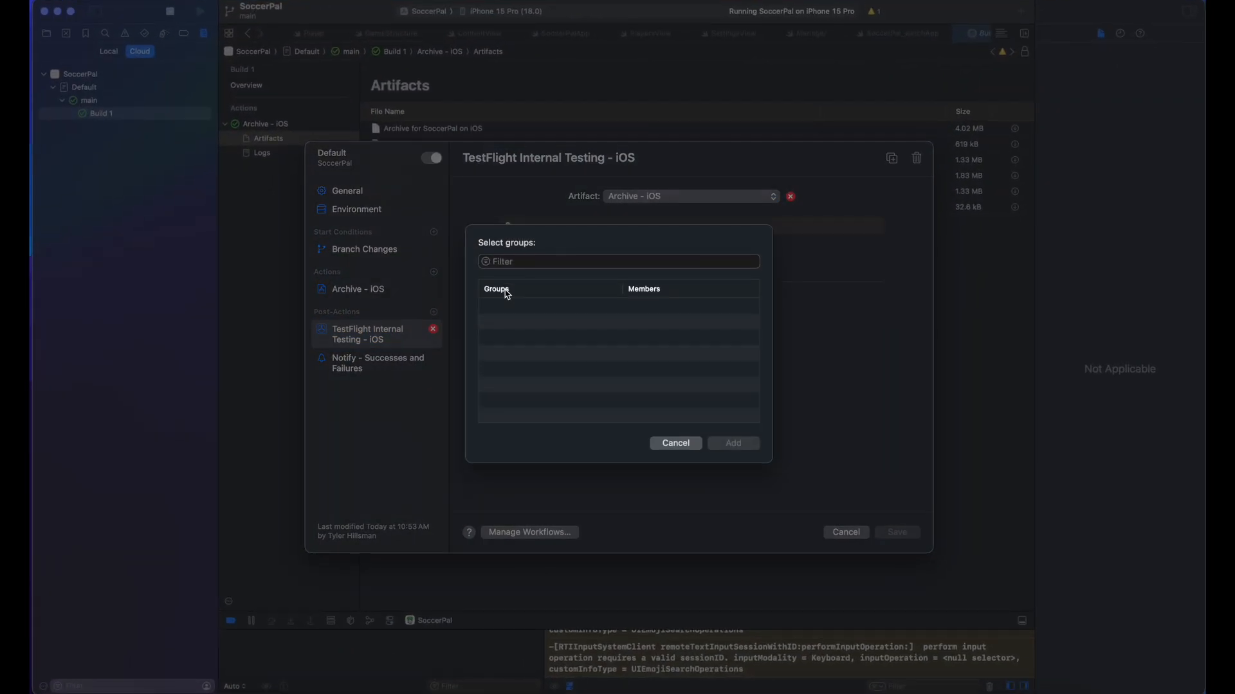
{"action": "left_click", "coordinate": [681, 444]}
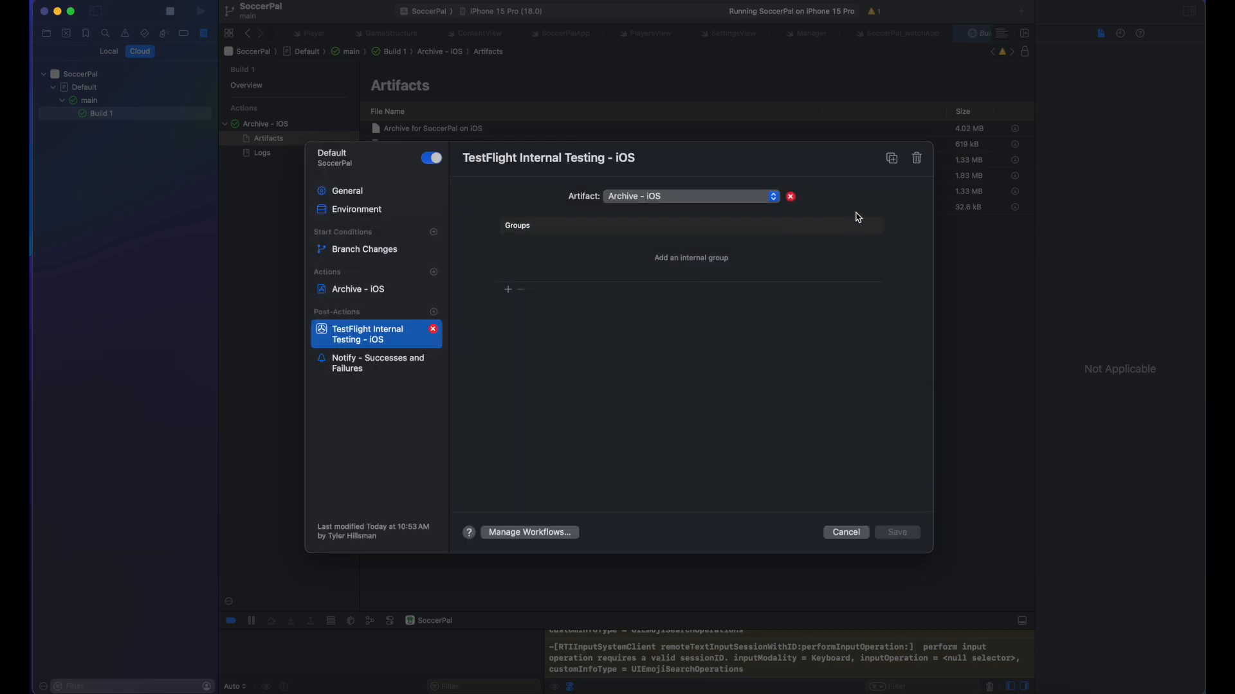
{"action": "left_click", "coordinate": [916, 159]}
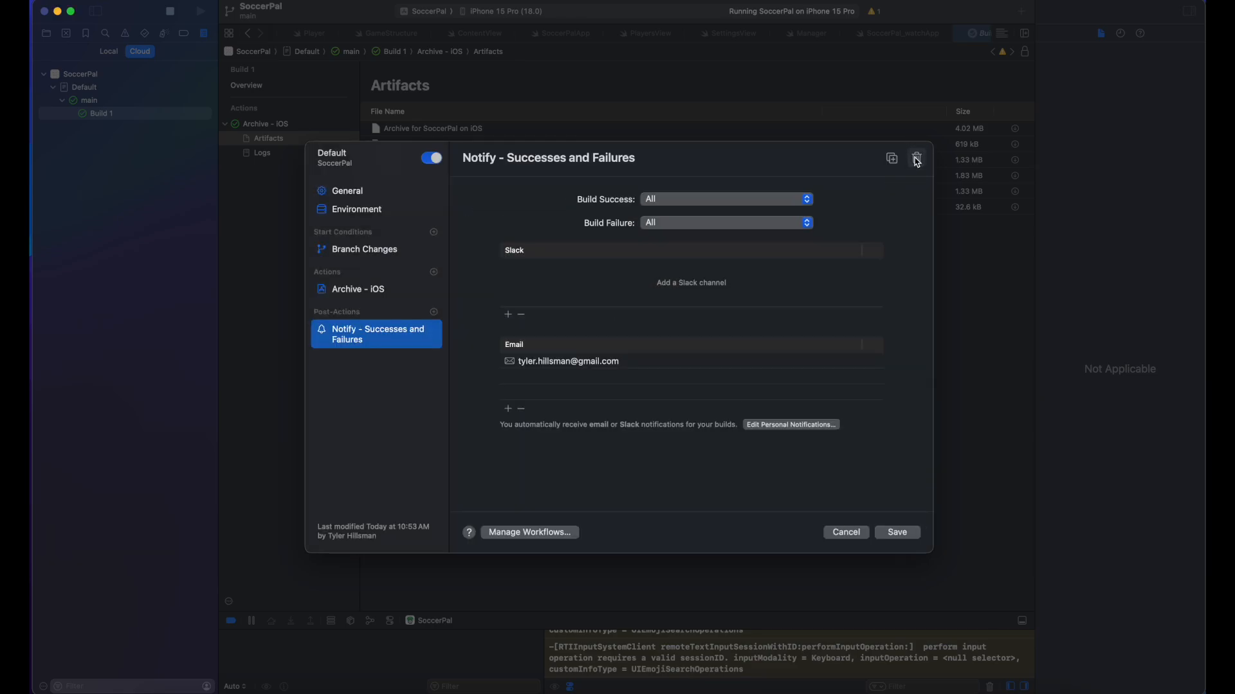
{"action": "left_click", "coordinate": [434, 312]}
{"action": "left_click", "coordinate": [466, 347]}
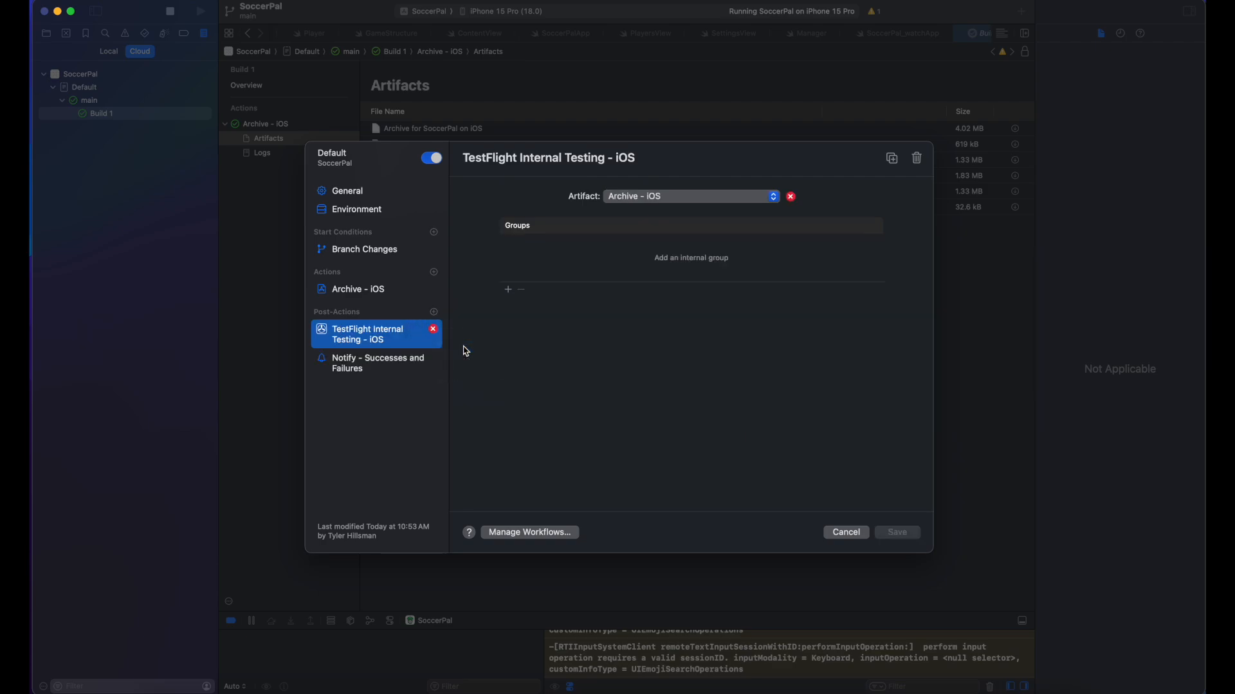
{"action": "left_click", "coordinate": [508, 289]}
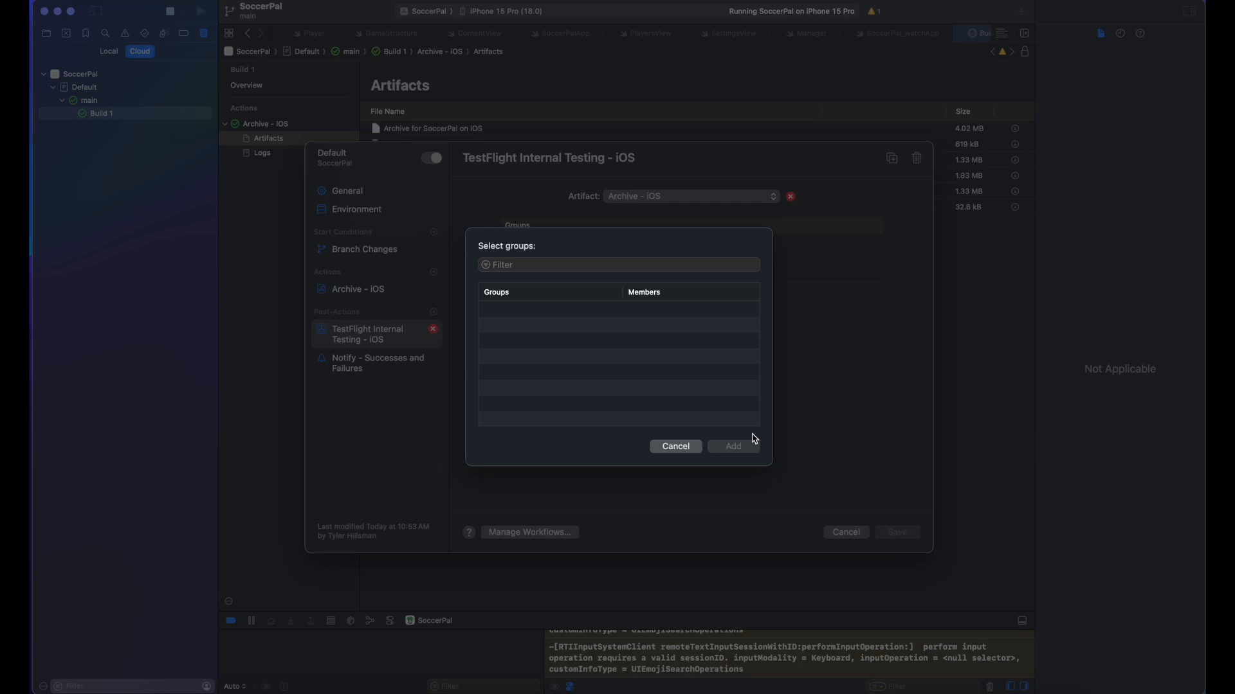
{"action": "left_click", "coordinate": [674, 447]}
{"action": "key", "text": "super+Tab"}
{"action": "left_click", "coordinate": [296, 443]}
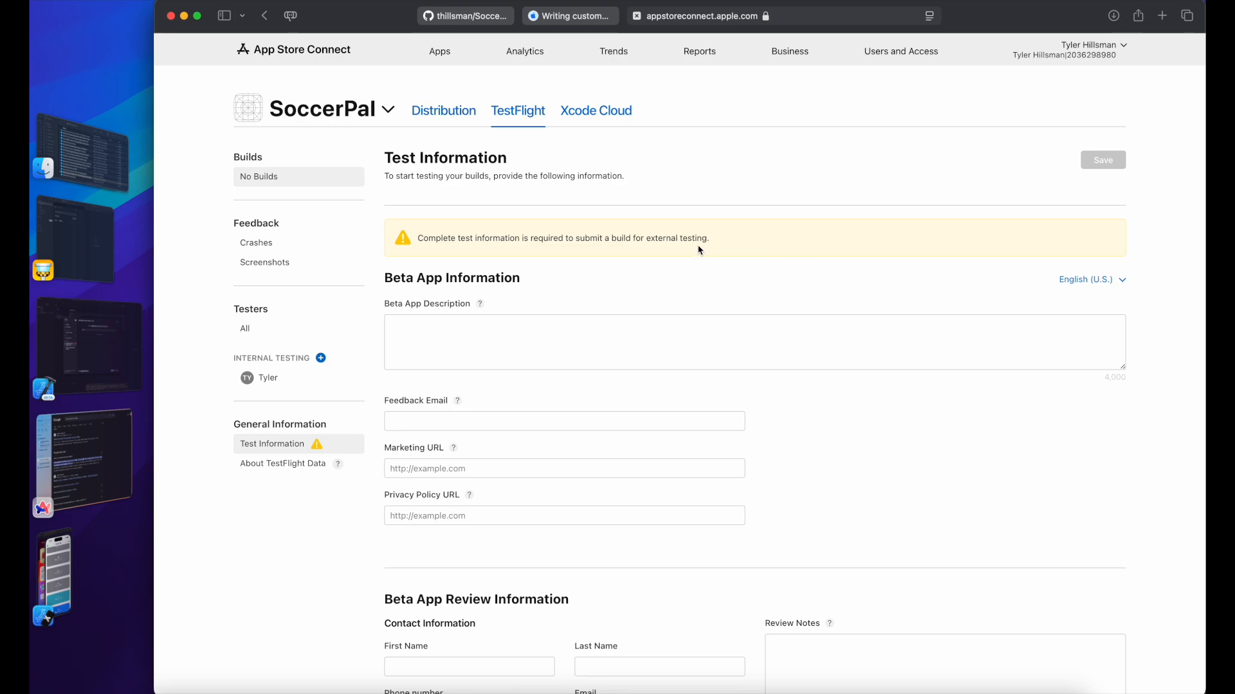
{"action": "left_click", "coordinate": [273, 380]}
{"action": "key", "text": "super+Tab"}
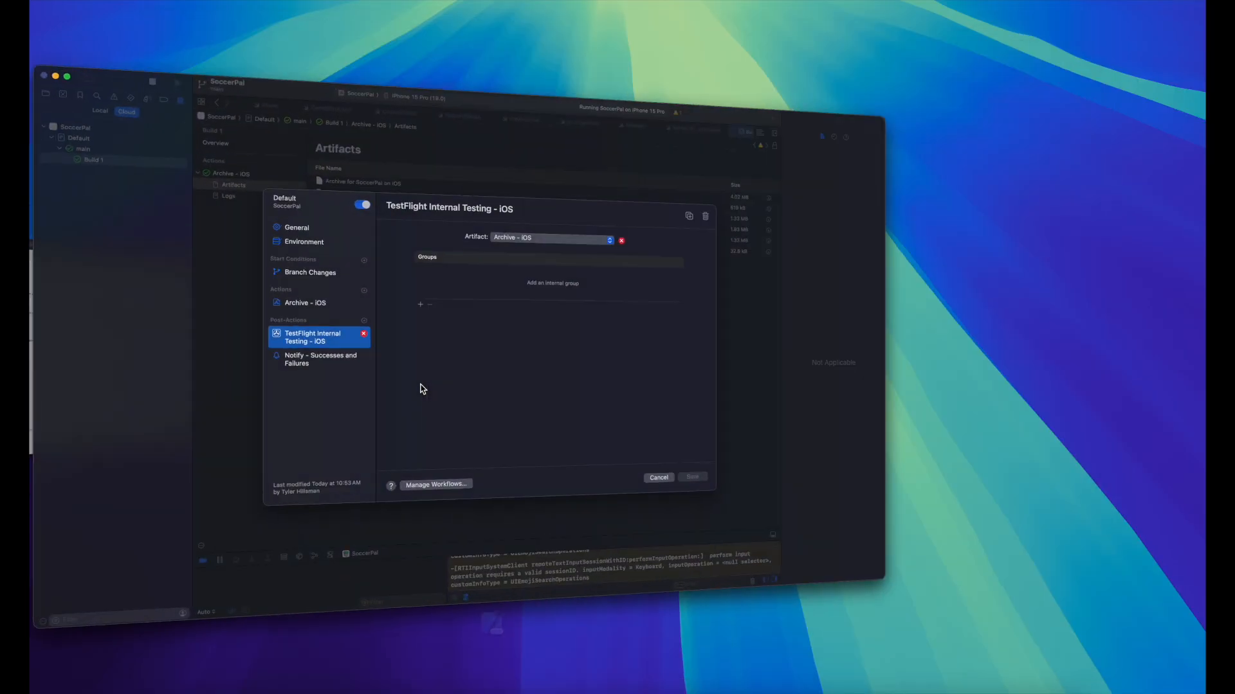
{"action": "left_click", "coordinate": [846, 533]}
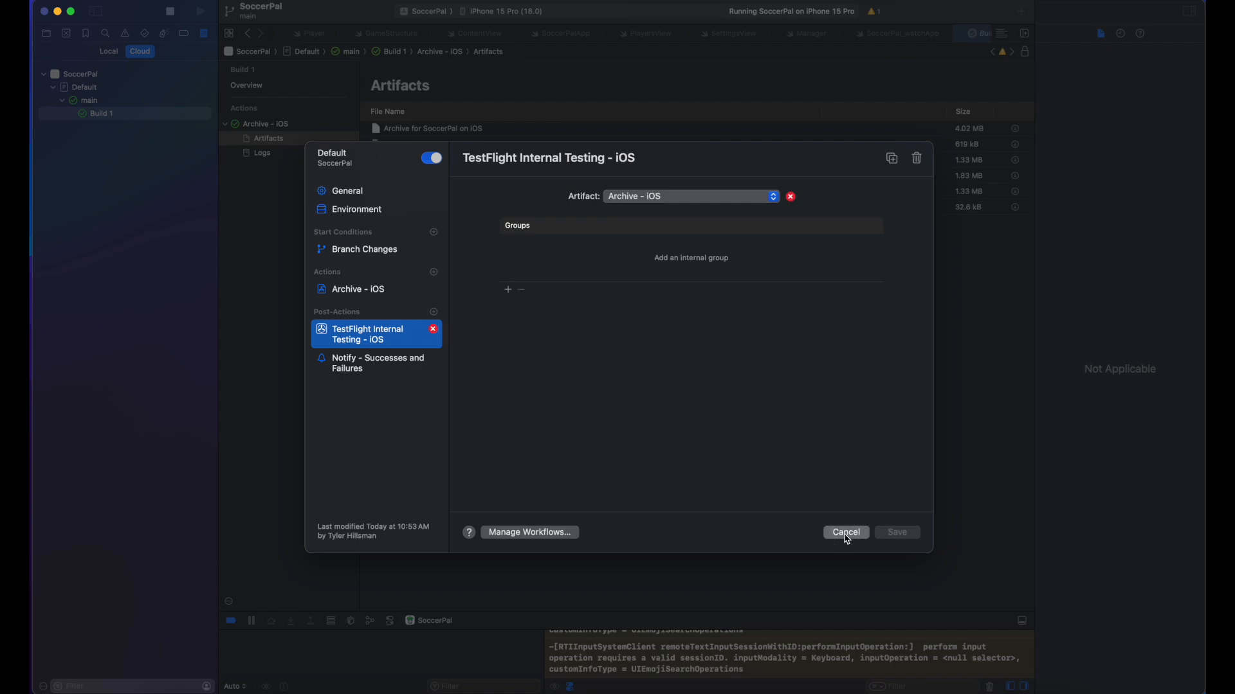
Step: Discard unsaved changes, reopen the Default workflow, and add a TestFlight Internal Testing post-action
{"action": "left_click", "coordinate": [629, 403]}
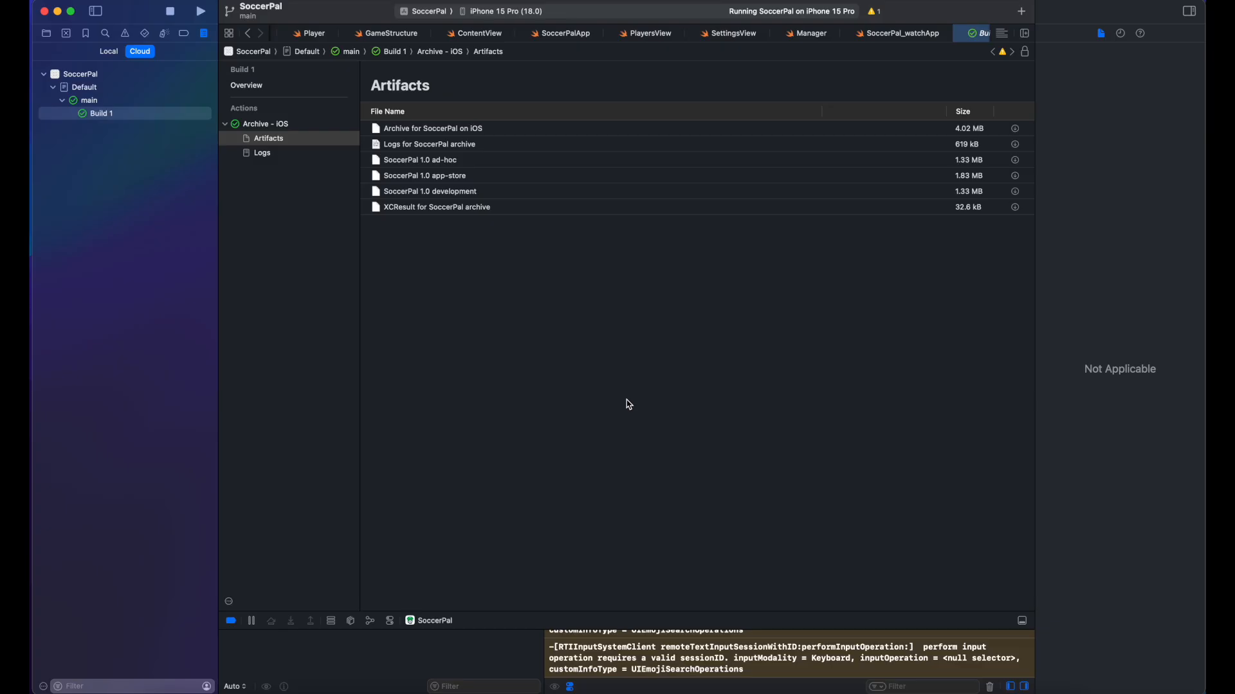
{"action": "right_click", "coordinate": [93, 88]}
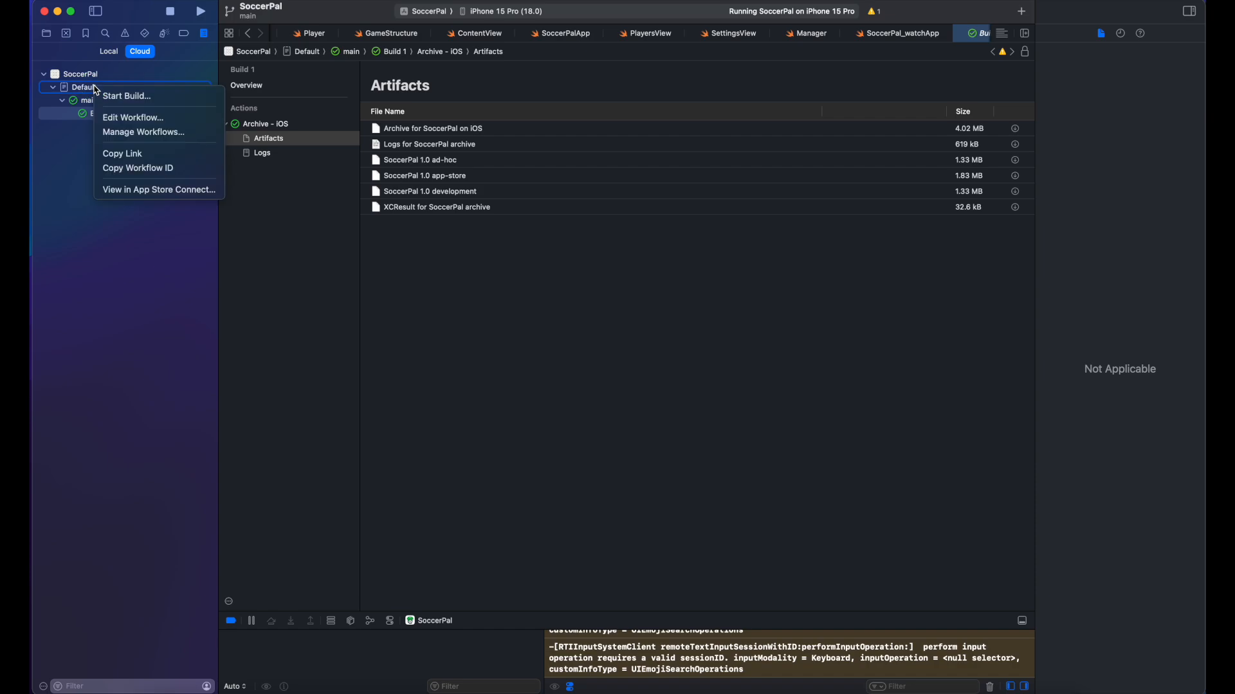
{"action": "left_click", "coordinate": [132, 118]}
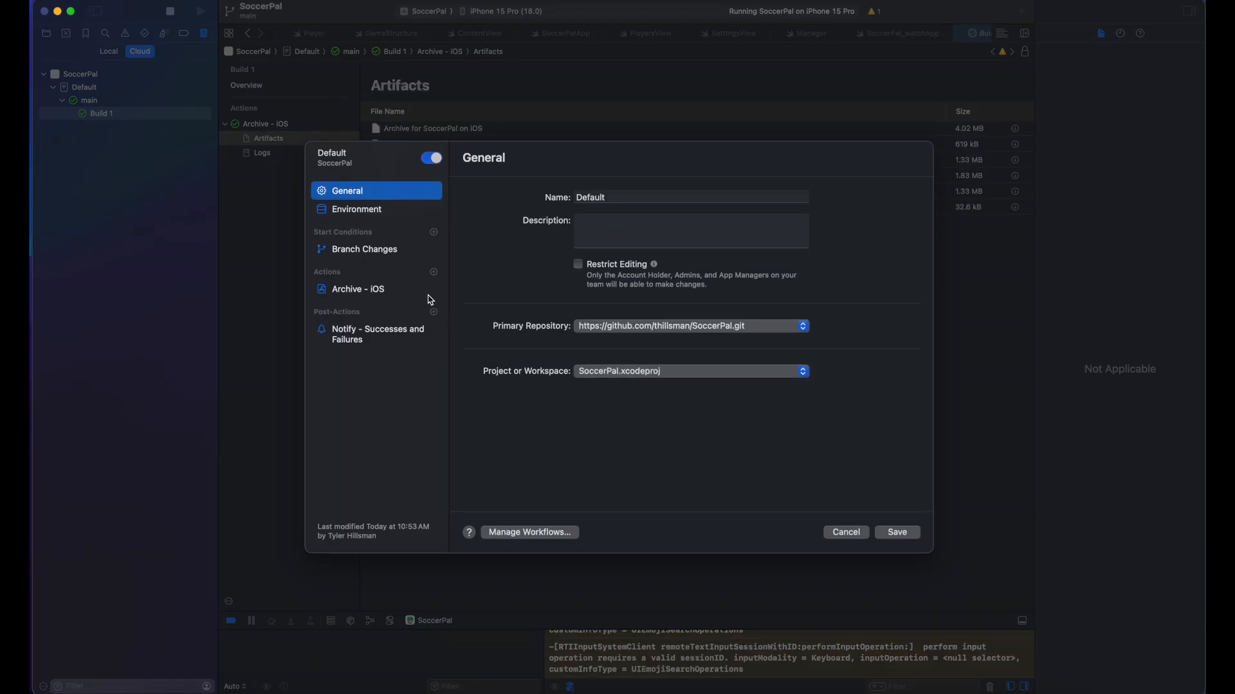
{"action": "left_click", "coordinate": [434, 273]}
{"action": "left_click", "coordinate": [434, 311]}
{"action": "left_click", "coordinate": [434, 312]}
{"action": "left_click", "coordinate": [488, 346]}
Step: Keep Archive - iOS, add the new internal group, and inspect the artifact's error flag
{"action": "left_click", "coordinate": [697, 197]}
{"action": "left_click", "coordinate": [697, 197]}
{"action": "left_click", "coordinate": [507, 290]}
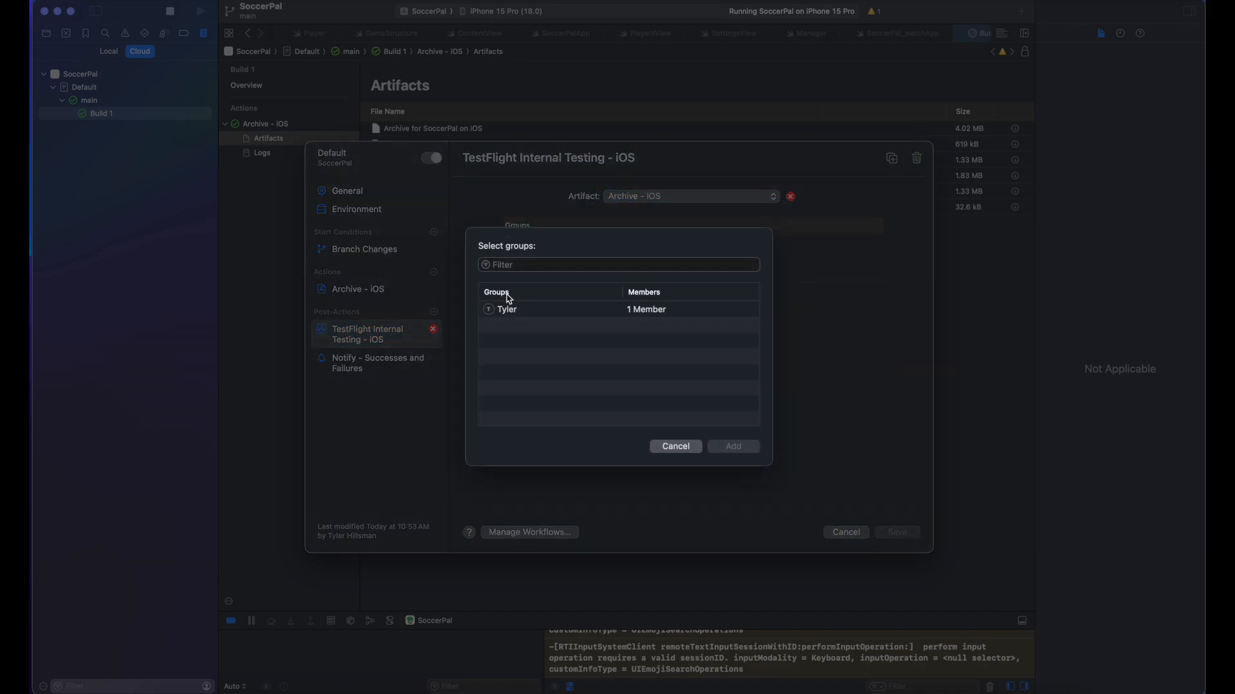
{"action": "left_click", "coordinate": [533, 312]}
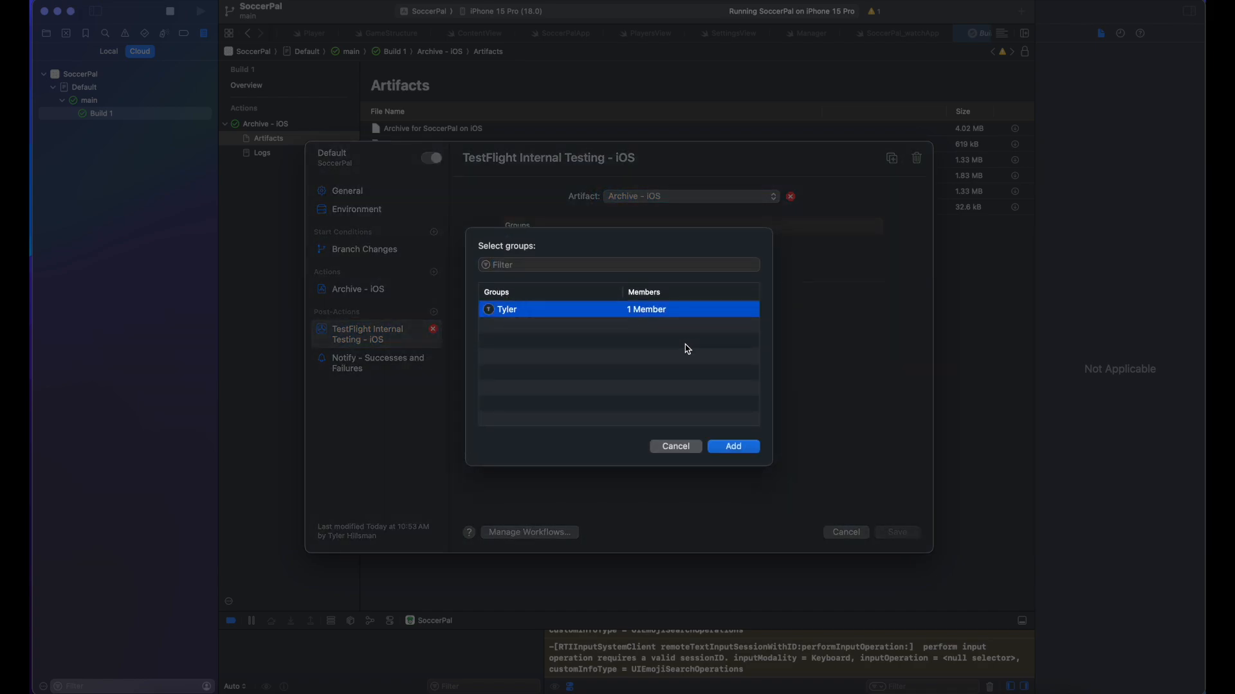
{"action": "left_click", "coordinate": [747, 448]}
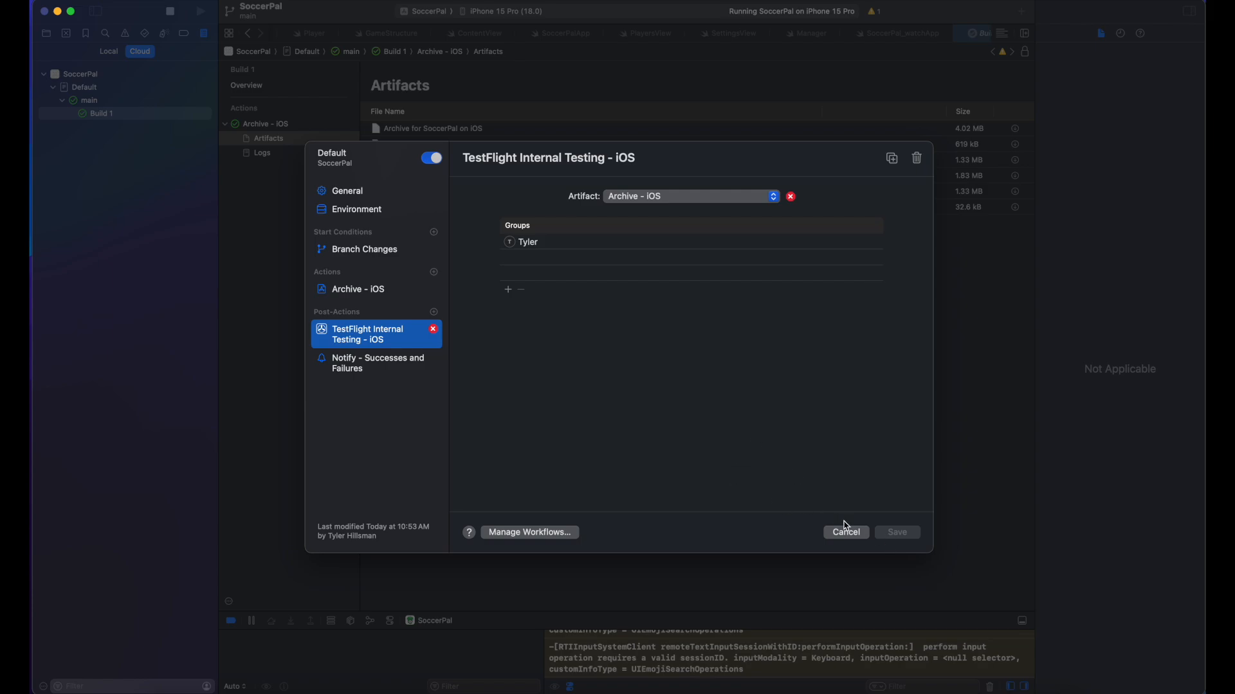
{"action": "left_click", "coordinate": [791, 197]}
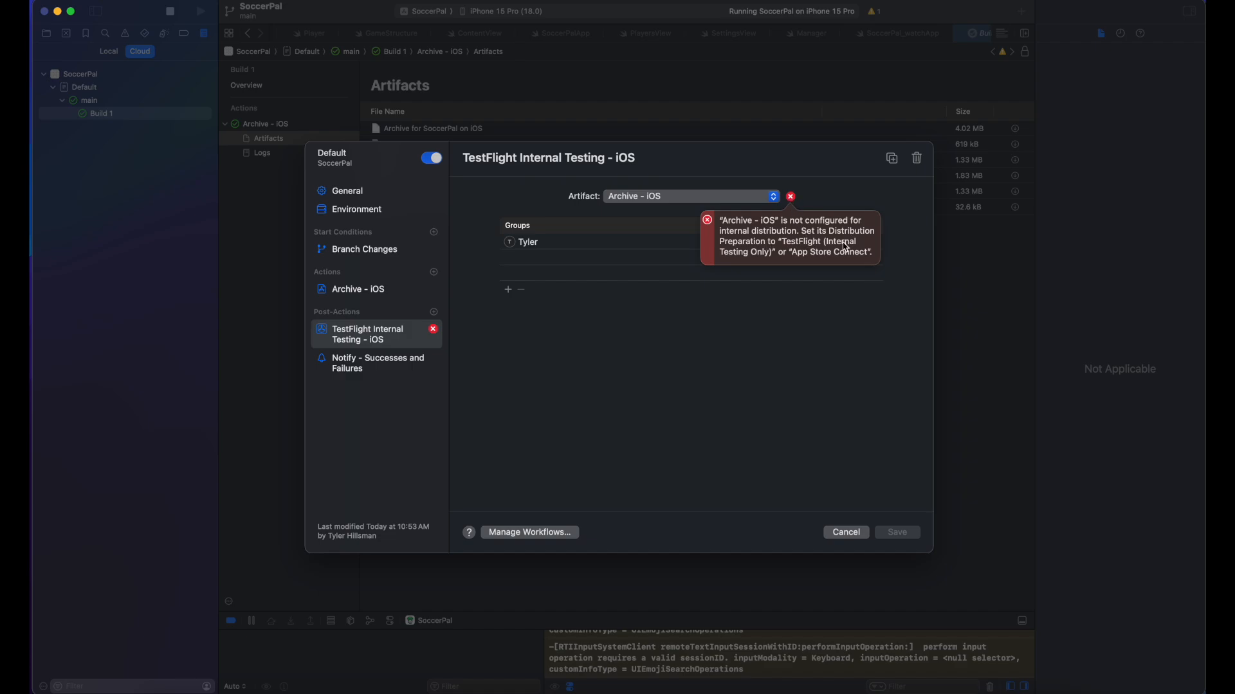
Step: Set Archive - iOS to TestFlight (Internal Testing Only), add that post-action, and save the workflow
{"action": "left_click", "coordinate": [437, 295]}
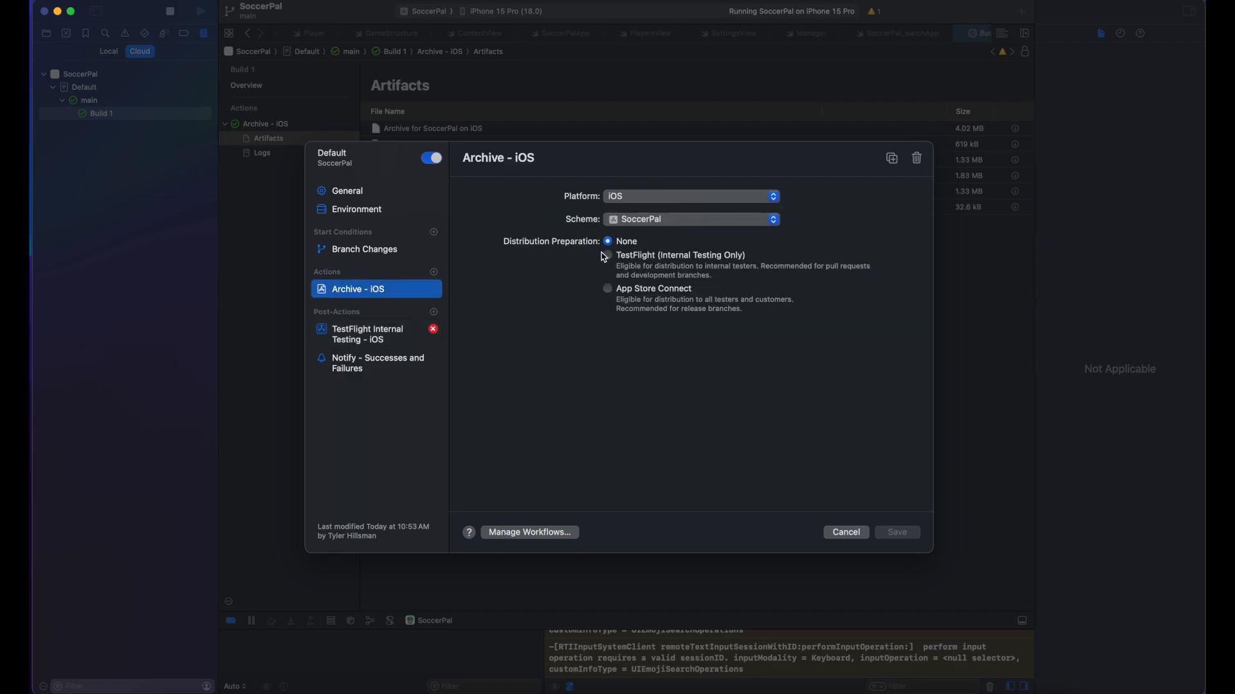
{"action": "left_click", "coordinate": [609, 255]}
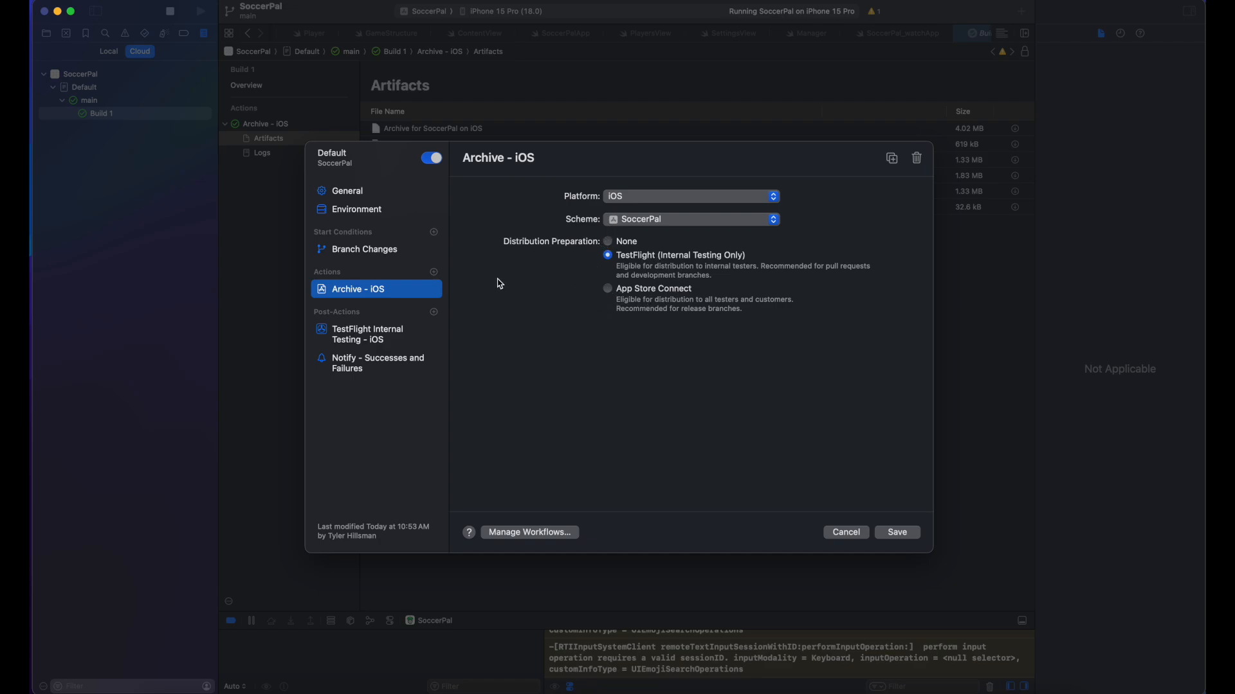
{"action": "left_click", "coordinate": [403, 336]}
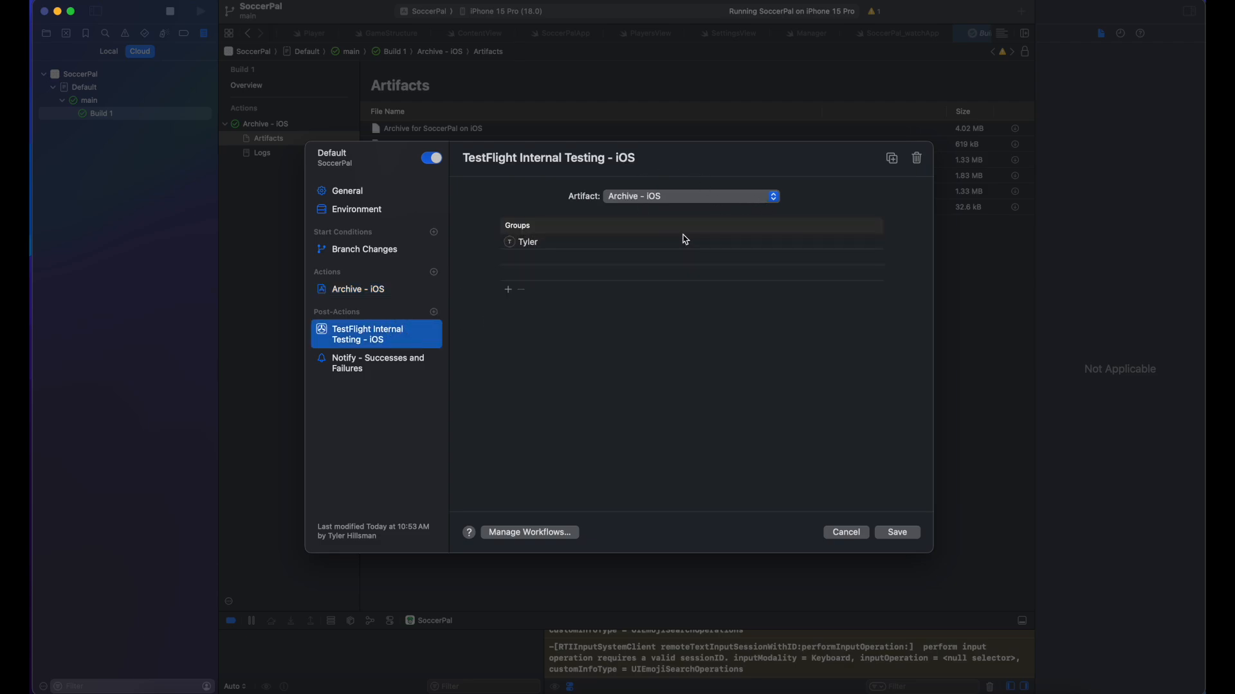
{"action": "left_click", "coordinate": [902, 534]}
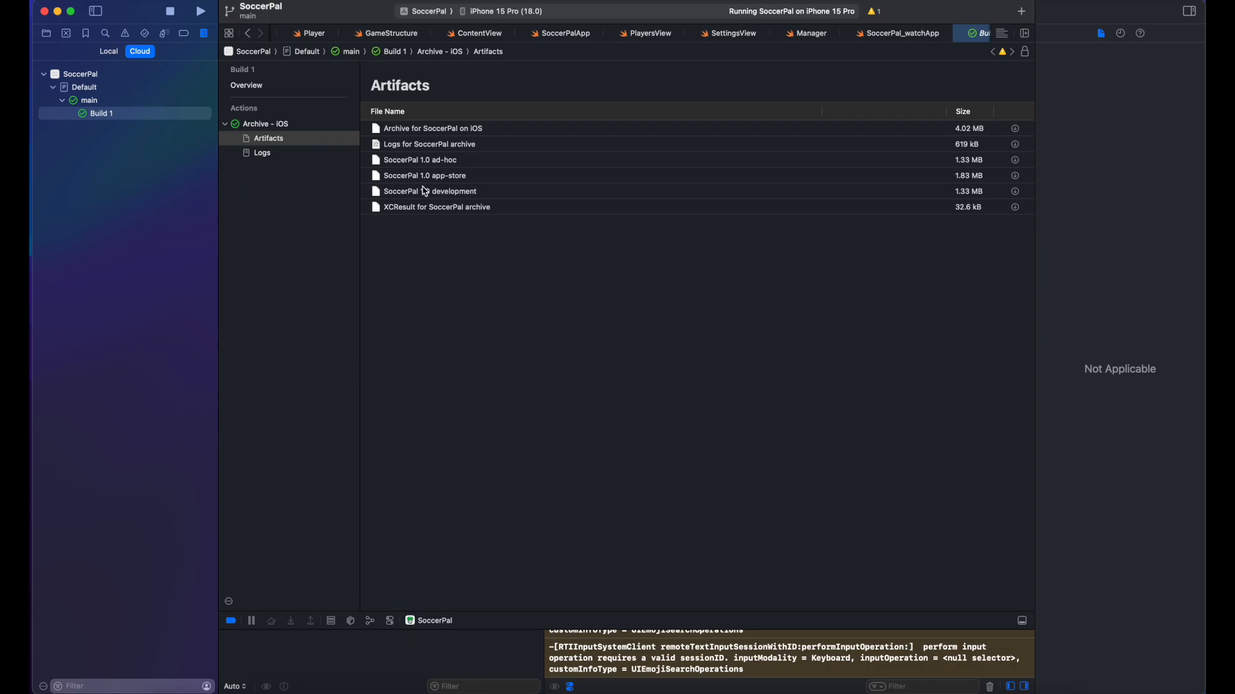
{"action": "right_click", "coordinate": [106, 103]}
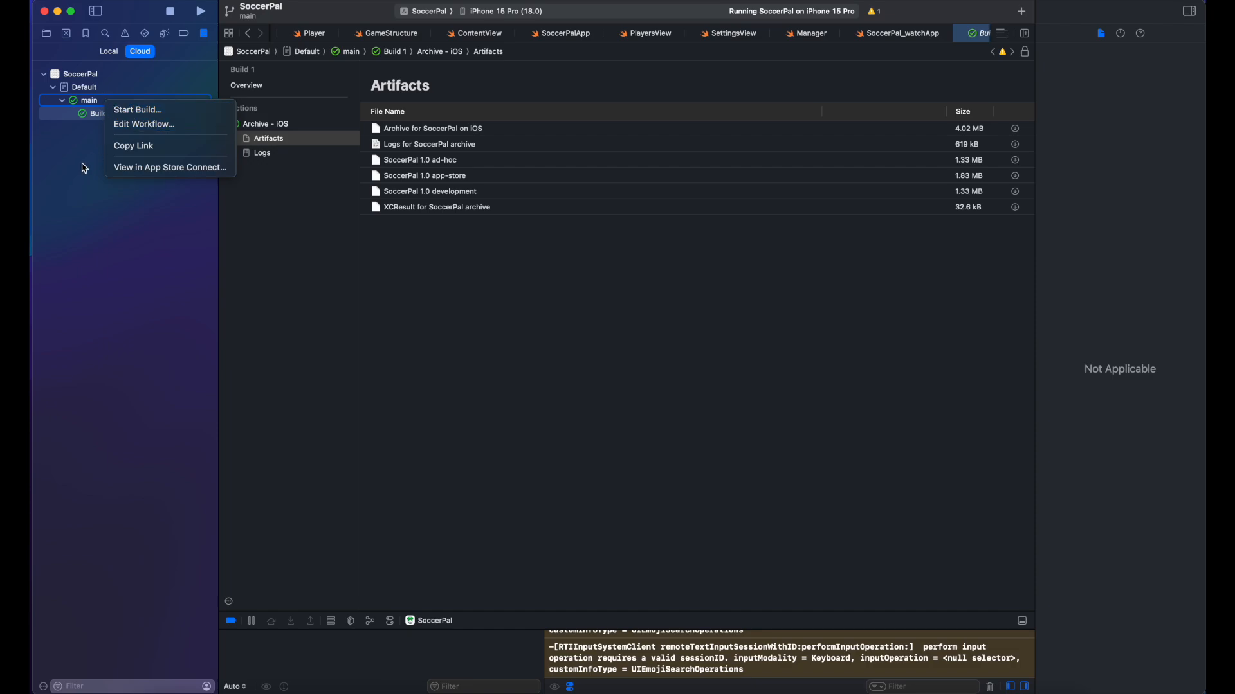
{"action": "left_click", "coordinate": [87, 167]}
{"action": "right_click", "coordinate": [94, 88]}
{"action": "left_click", "coordinate": [103, 96]}
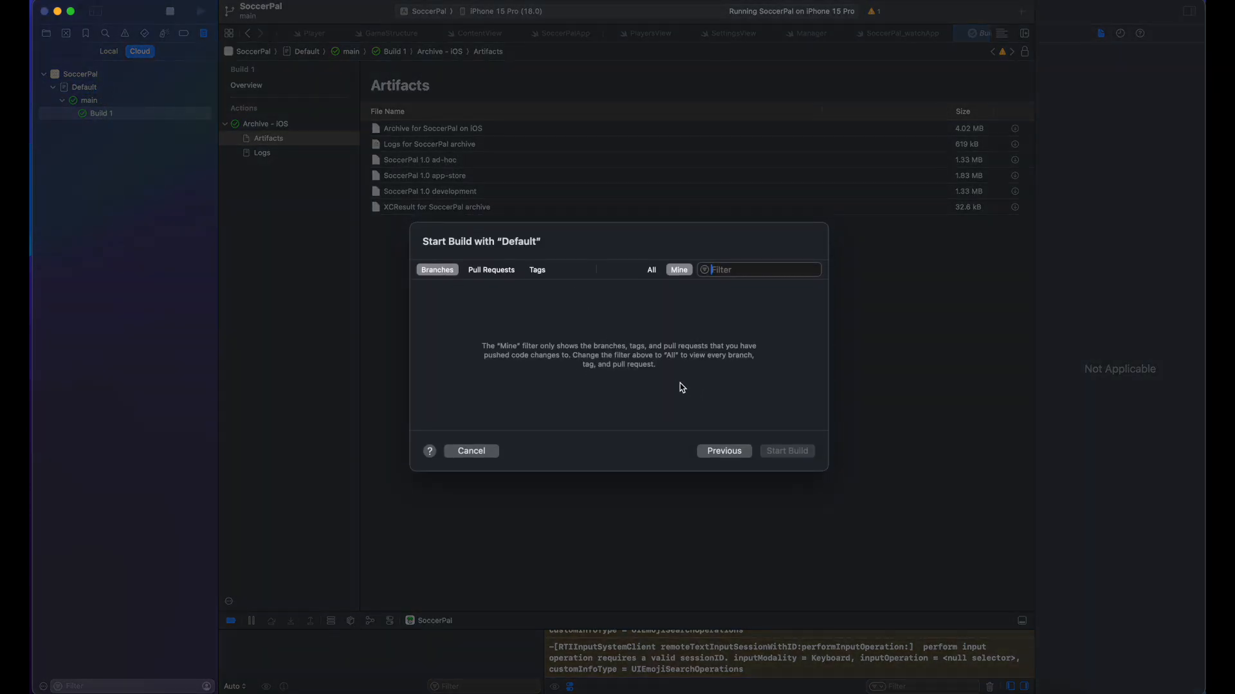
{"action": "left_click", "coordinate": [652, 271]}
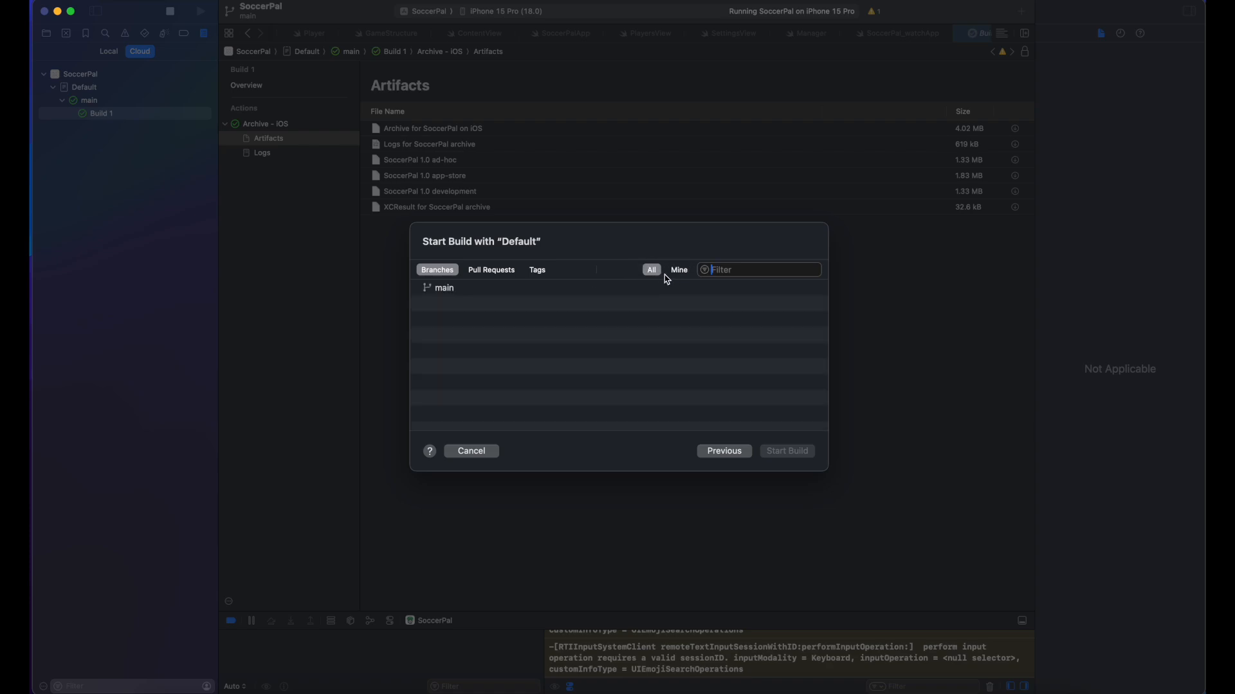
{"action": "left_click", "coordinate": [501, 291]}
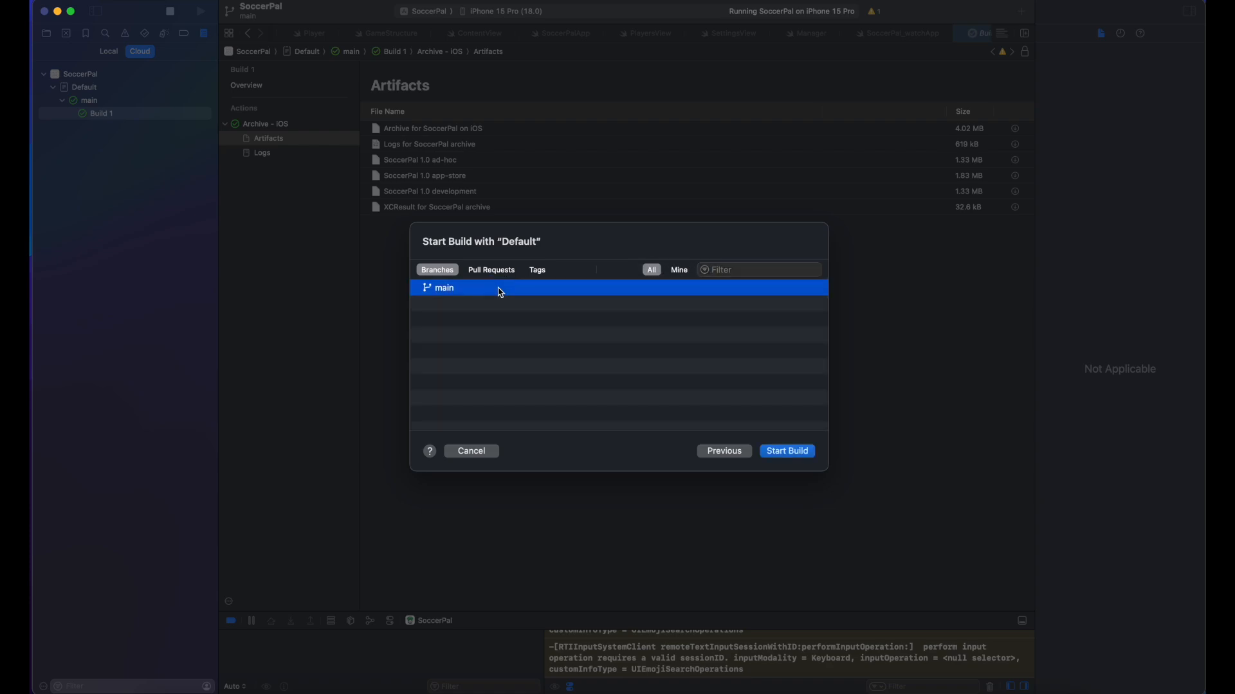
{"action": "left_click", "coordinate": [725, 451]}
{"action": "left_click", "coordinate": [780, 454]}
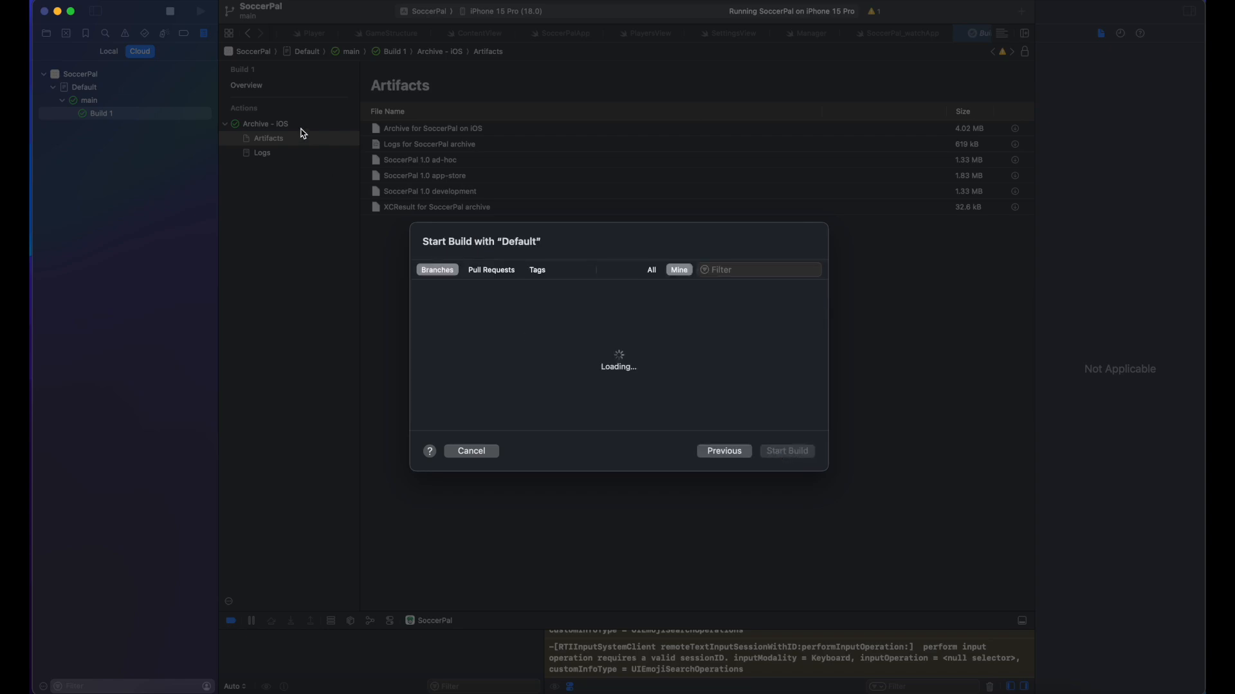
{"action": "left_click", "coordinate": [491, 452]}
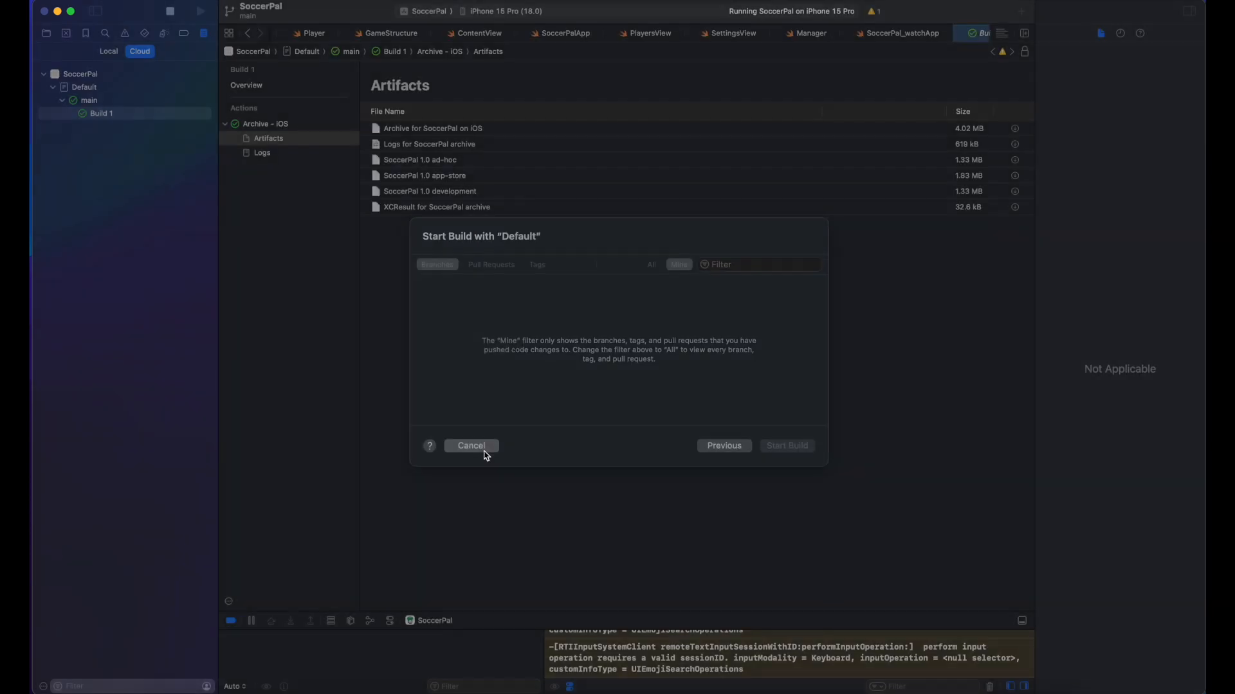
{"action": "right_click", "coordinate": [109, 95]}
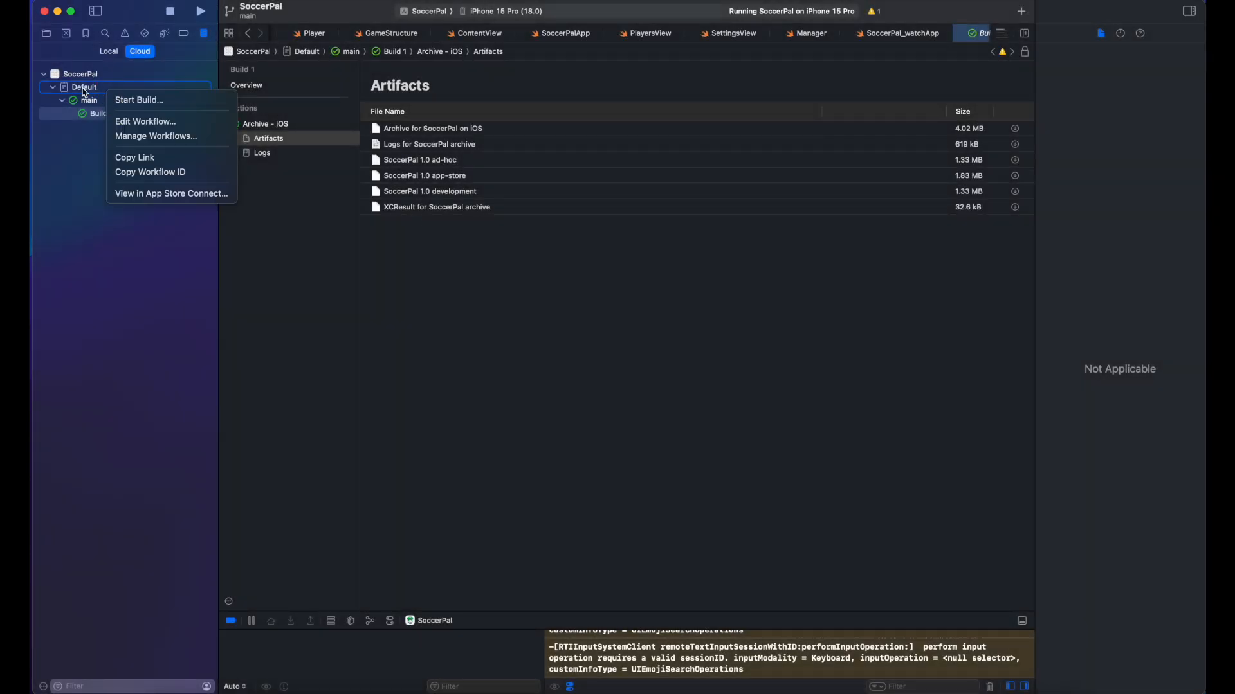
{"action": "right_click", "coordinate": [93, 105]}
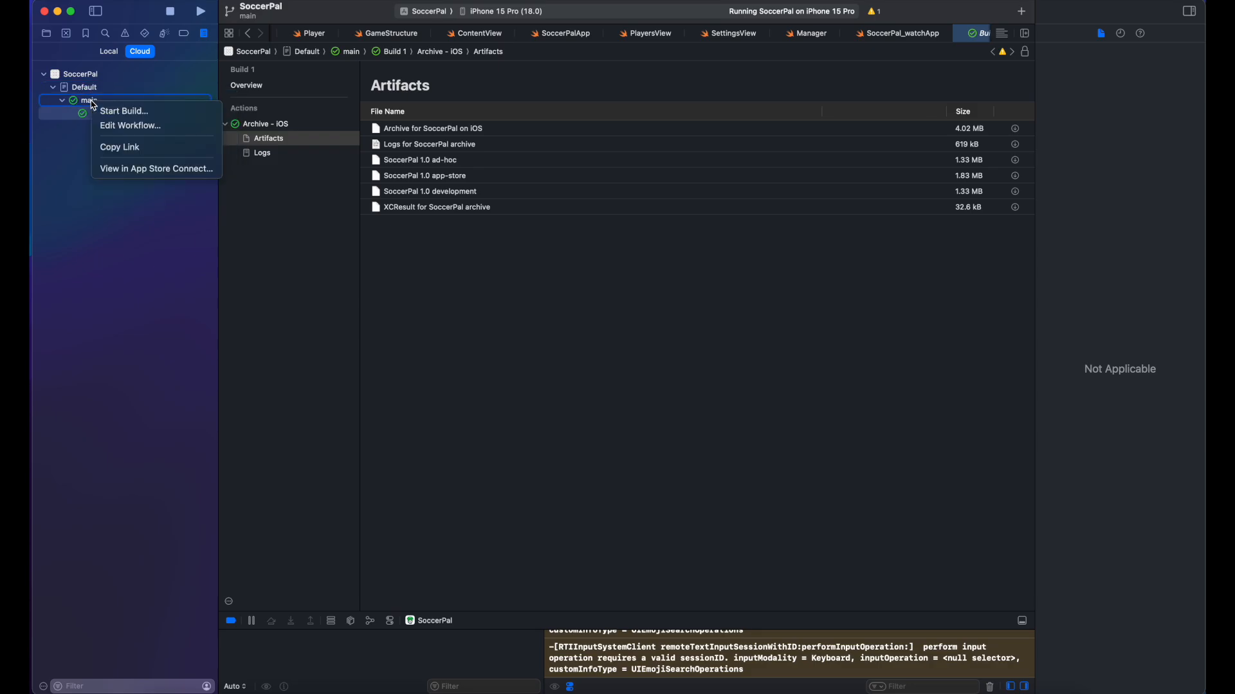
{"action": "left_click", "coordinate": [106, 111]}
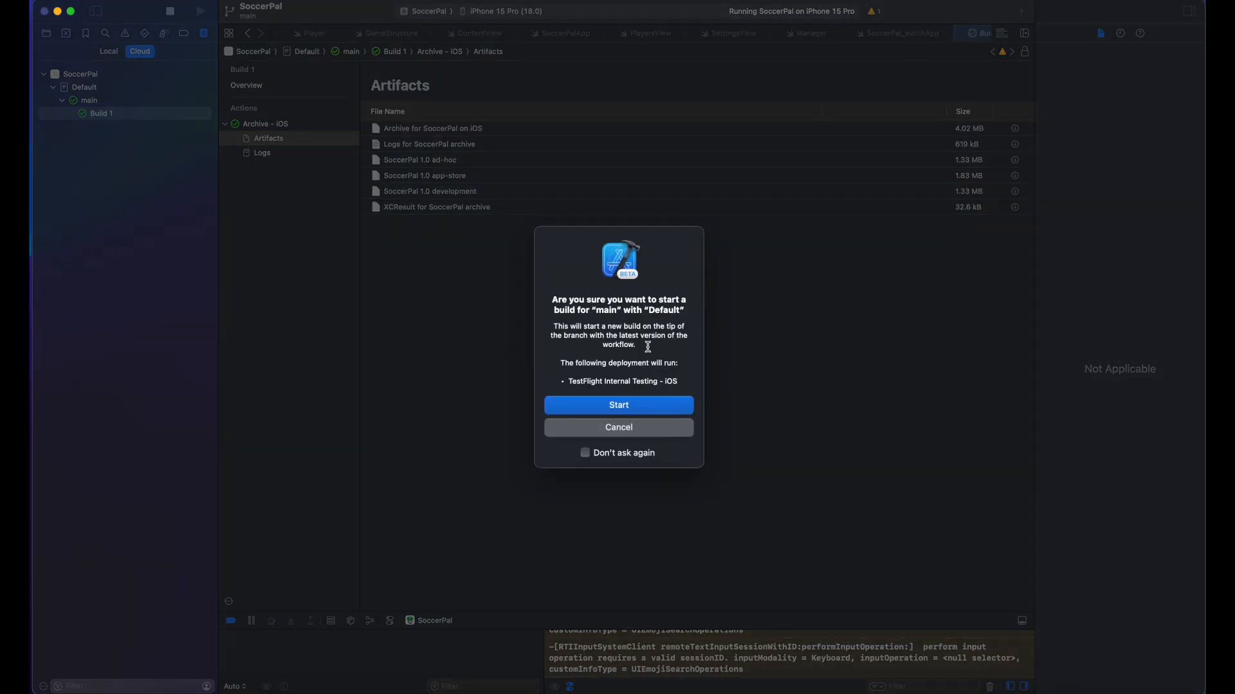
{"action": "left_click", "coordinate": [649, 431]}
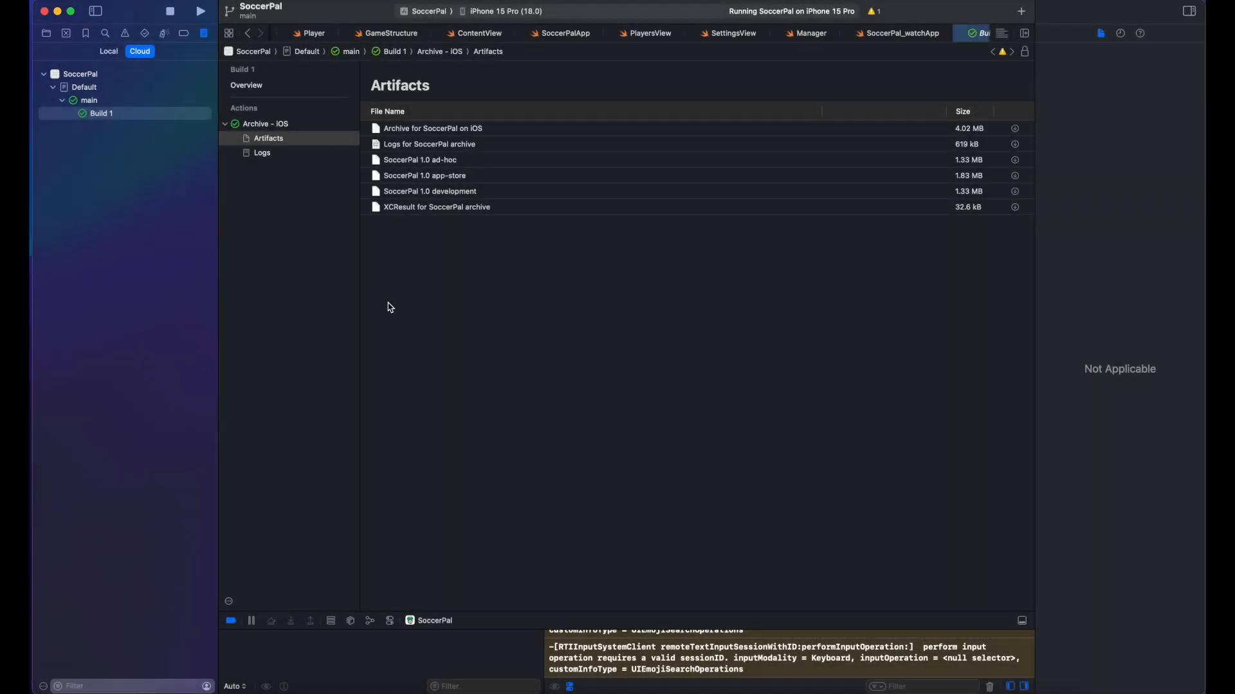
Step: Open ContentView.swift from the project's source files and scroll through its code
{"action": "left_click", "coordinate": [47, 34]}
{"action": "left_click", "coordinate": [124, 96]}
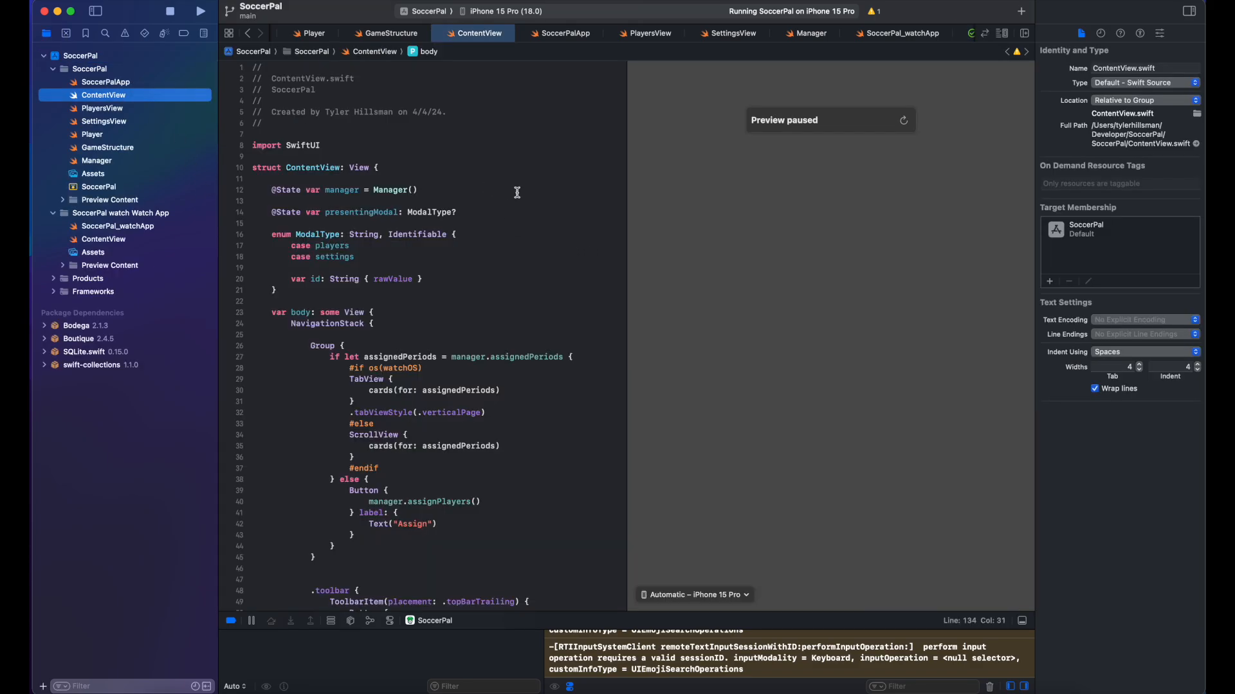
{"action": "scroll", "coordinate": [495, 391], "scroll_direction": "down", "scroll_amount": 3}
{"action": "scroll", "coordinate": [496, 391], "scroll_direction": "down", "scroll_amount": 10}
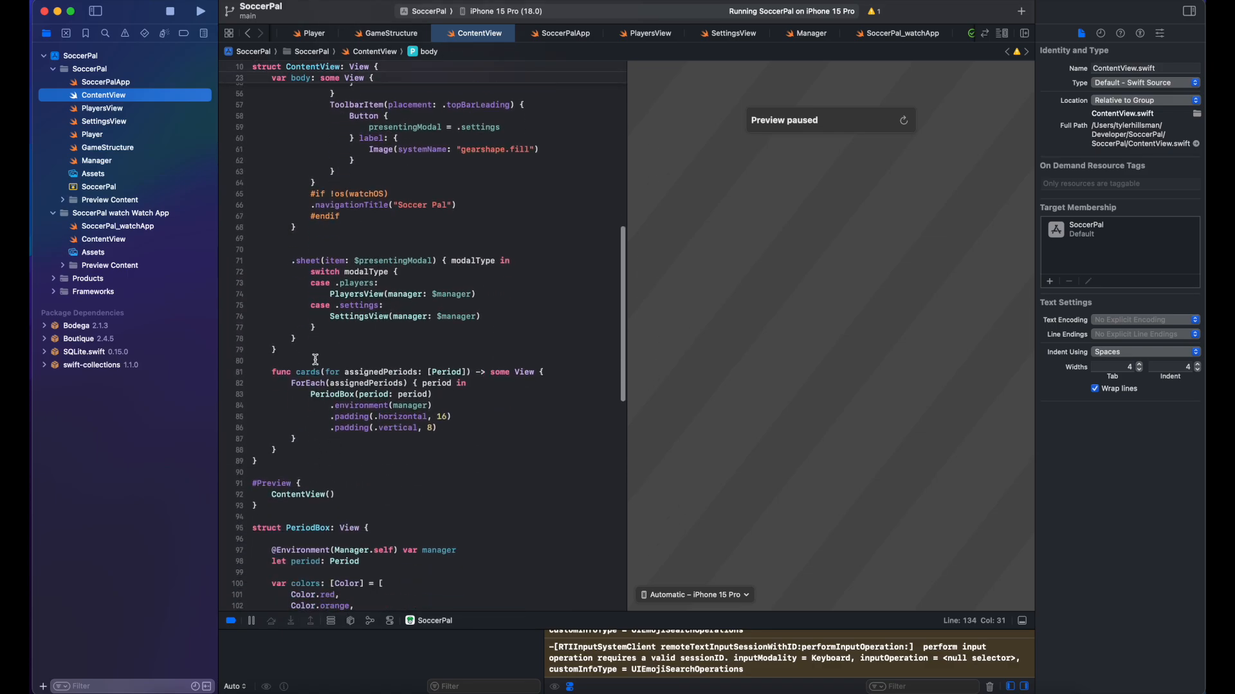
{"action": "scroll", "coordinate": [318, 425], "scroll_direction": "down", "scroll_amount": 2}
{"action": "scroll", "coordinate": [313, 418], "scroll_direction": "up", "scroll_amount": 10}
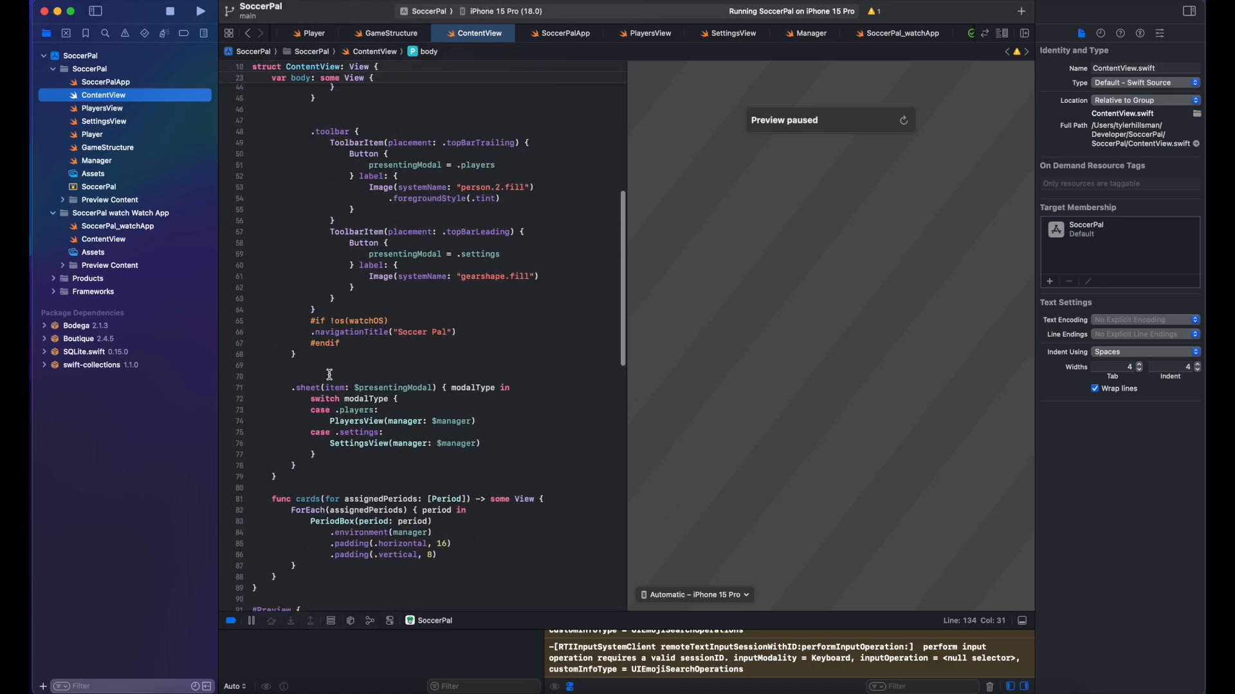
Step: In SoccerPalApp.swift, add .onAppear { print("Hi Xcode Cloud") } after .fontDesign(.rounded)
{"action": "left_click", "coordinate": [88, 80]}
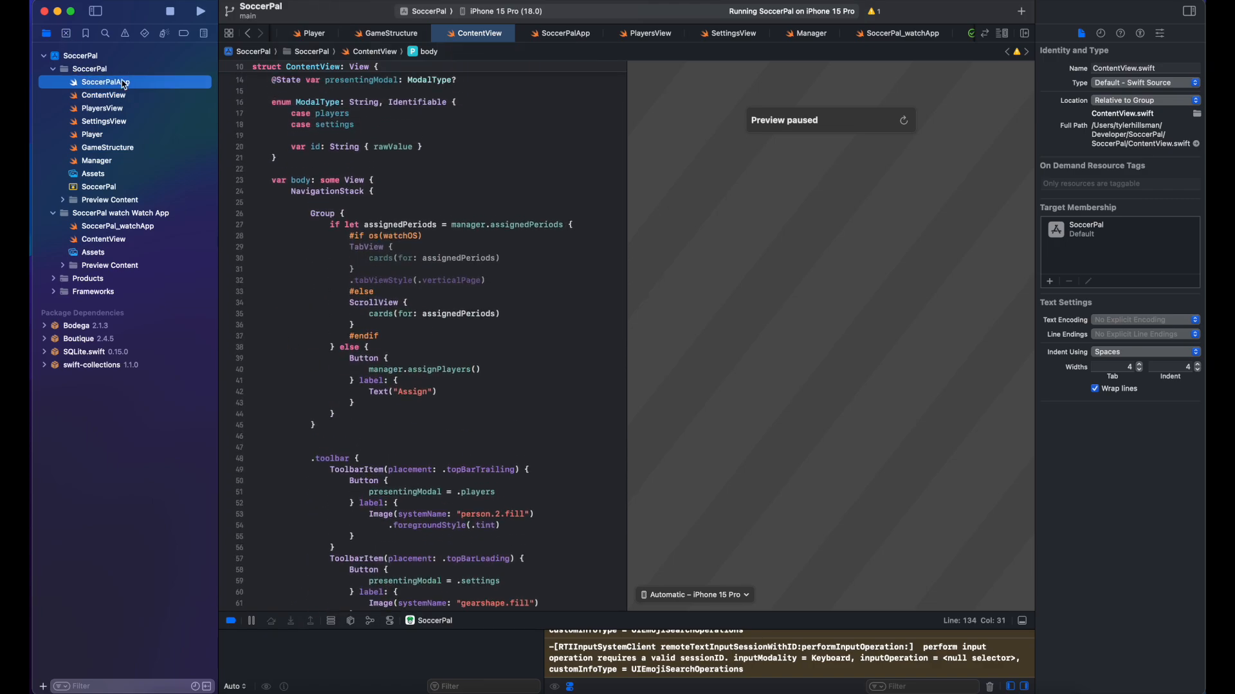
{"action": "left_click", "coordinate": [448, 229]}
{"action": "key", "text": "Return"}
{"action": "type", "text": ".onApp"}
{"action": "key", "text": "Return"}
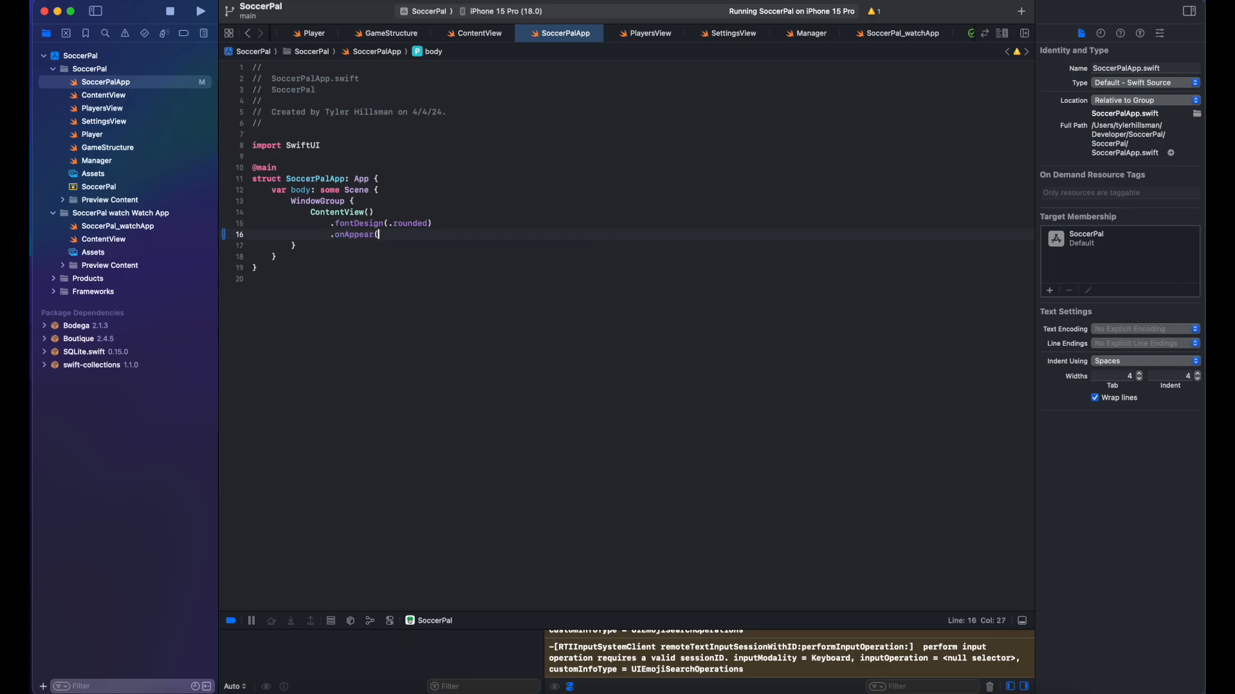
{"action": "key", "text": "Return"}
{"action": "type", "text": "print "}
{"action": "type", "text": "\"Hi Xcode Cloud"}
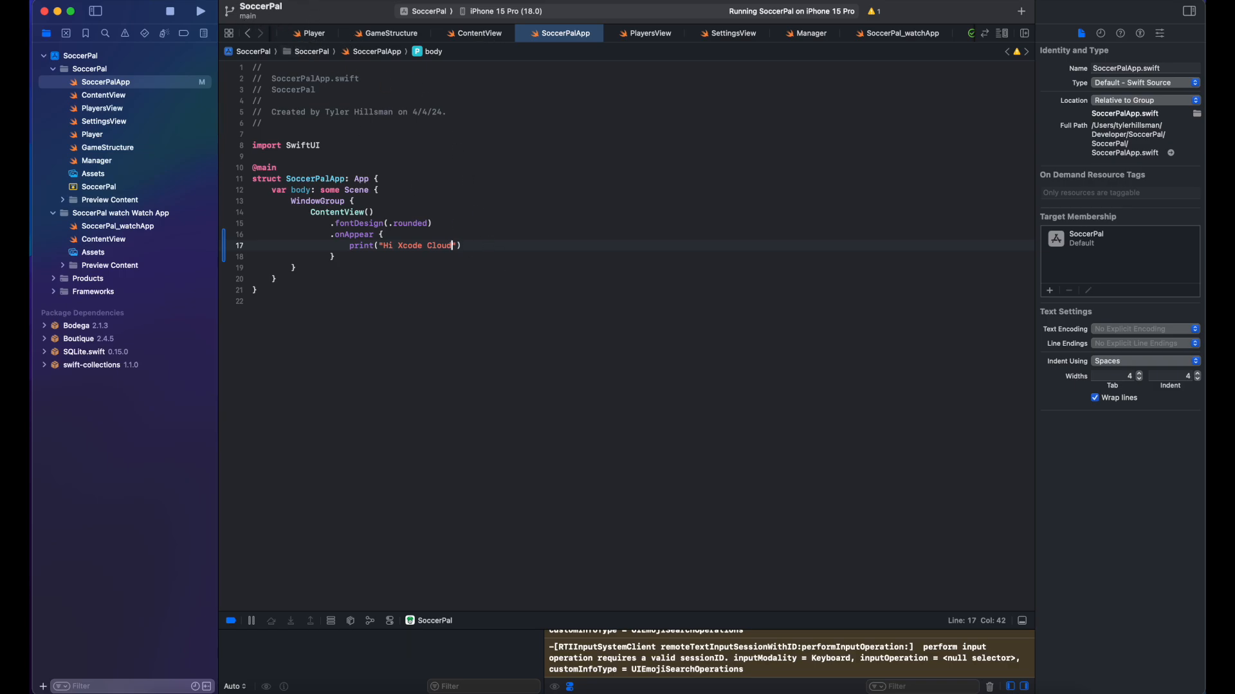
{"action": "right_click", "coordinate": [312, 10]}
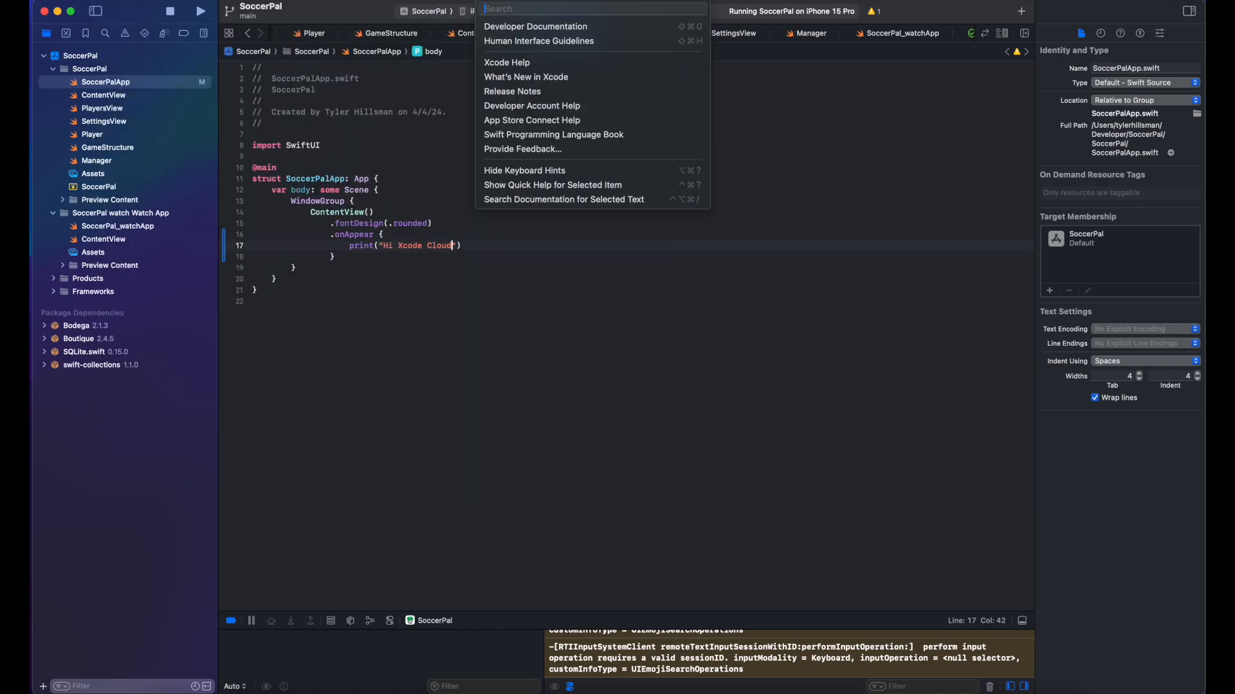
Step: Open the commit view and enter the message 'Change to test Xcode Cloud trigger'
{"action": "type", "text": "comm"}
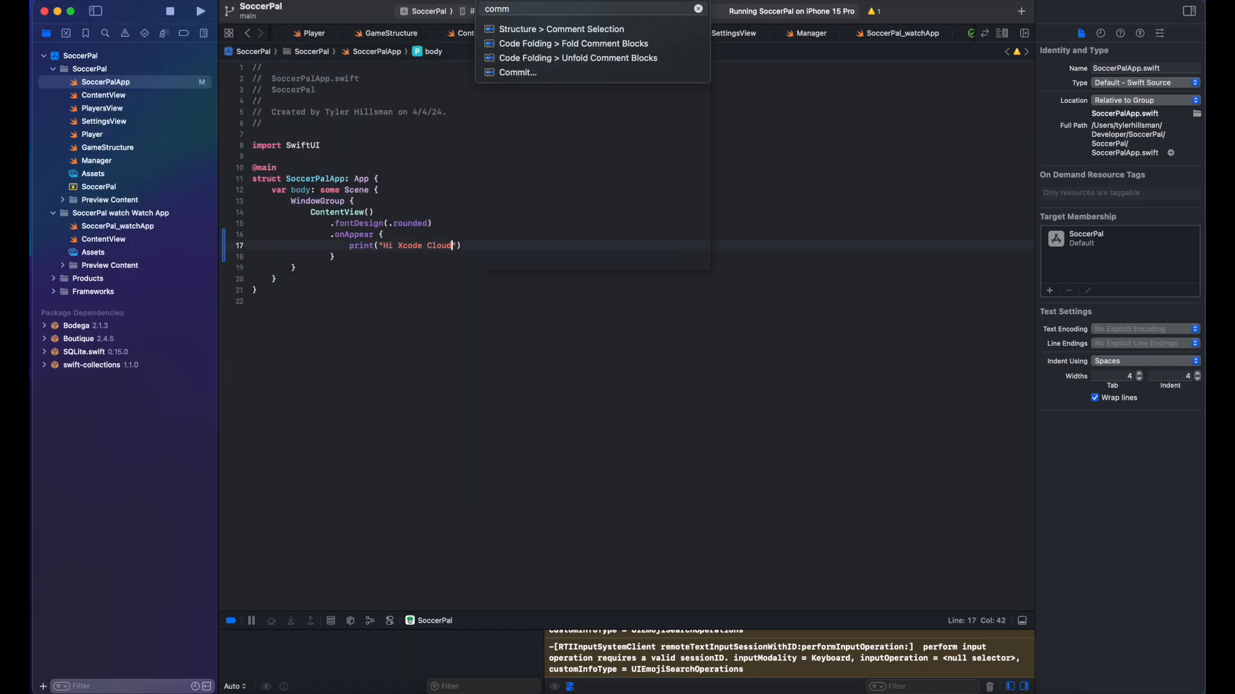
{"action": "left_click", "coordinate": [625, 74]}
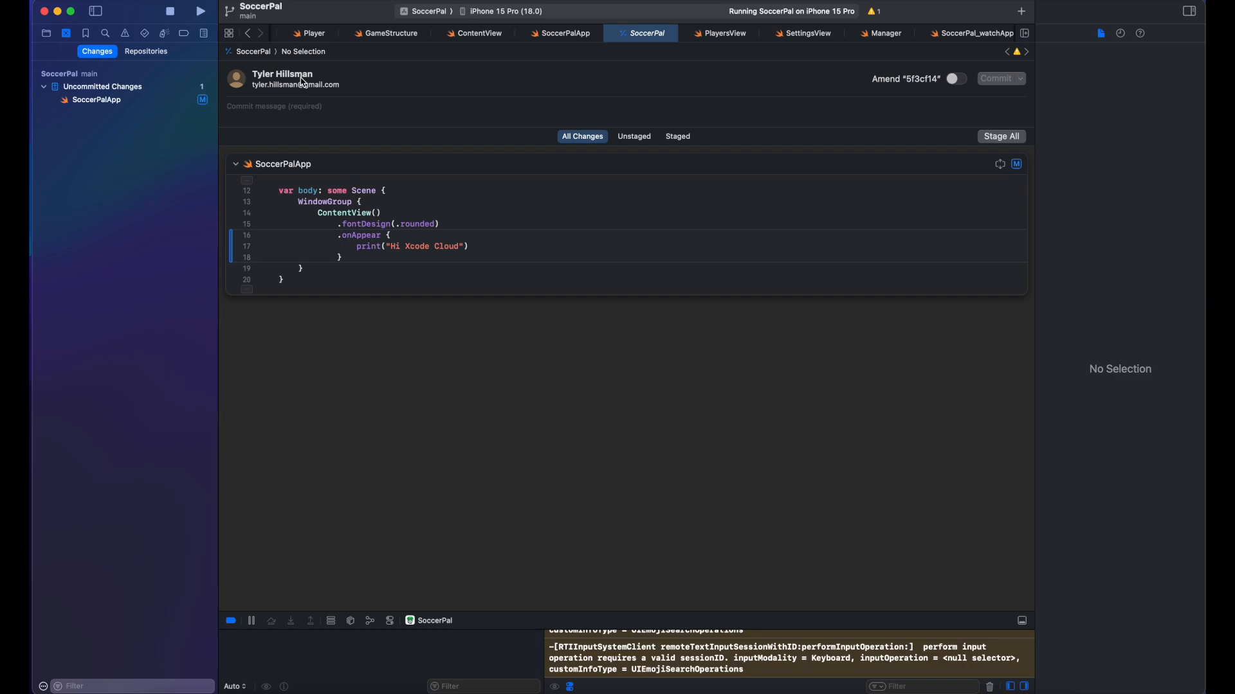
{"action": "left_click", "coordinate": [303, 108]}
{"action": "type", "text": "Change to test Xcode Cloud trig"}
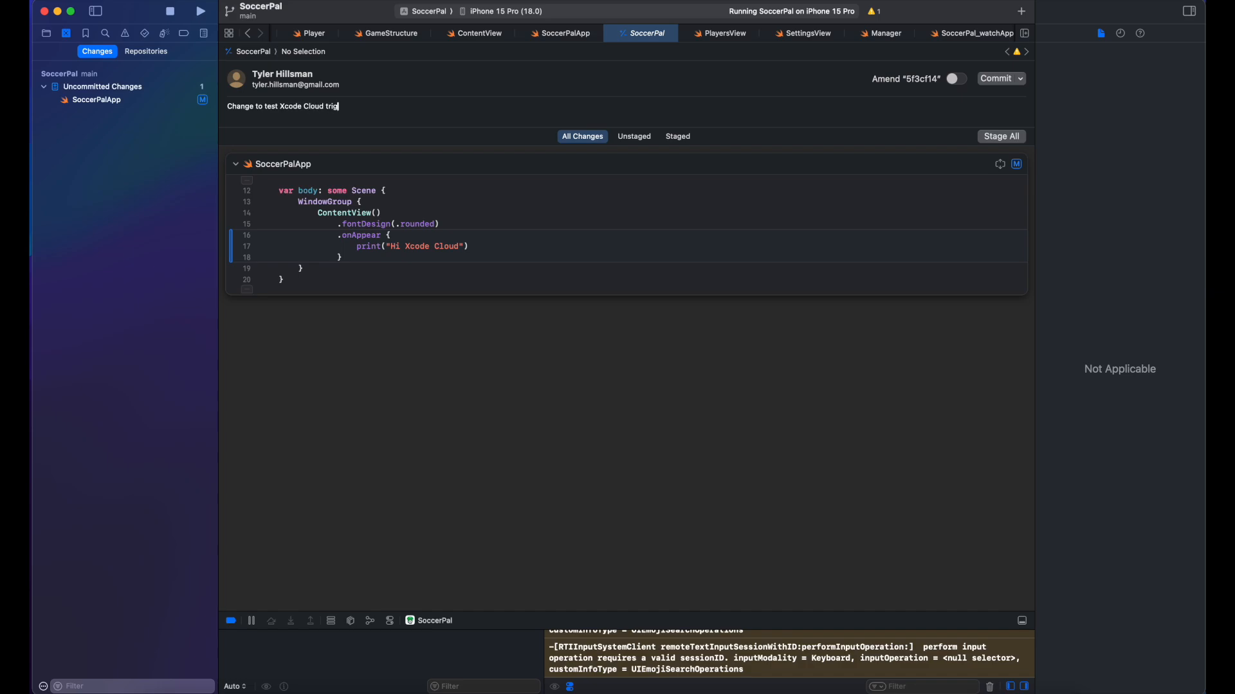
Step: Stage all, commit and push to origin/main, then check the Xcode Cloud builds list
{"action": "left_click", "coordinate": [1020, 79]}
{"action": "left_click", "coordinate": [1038, 96]}
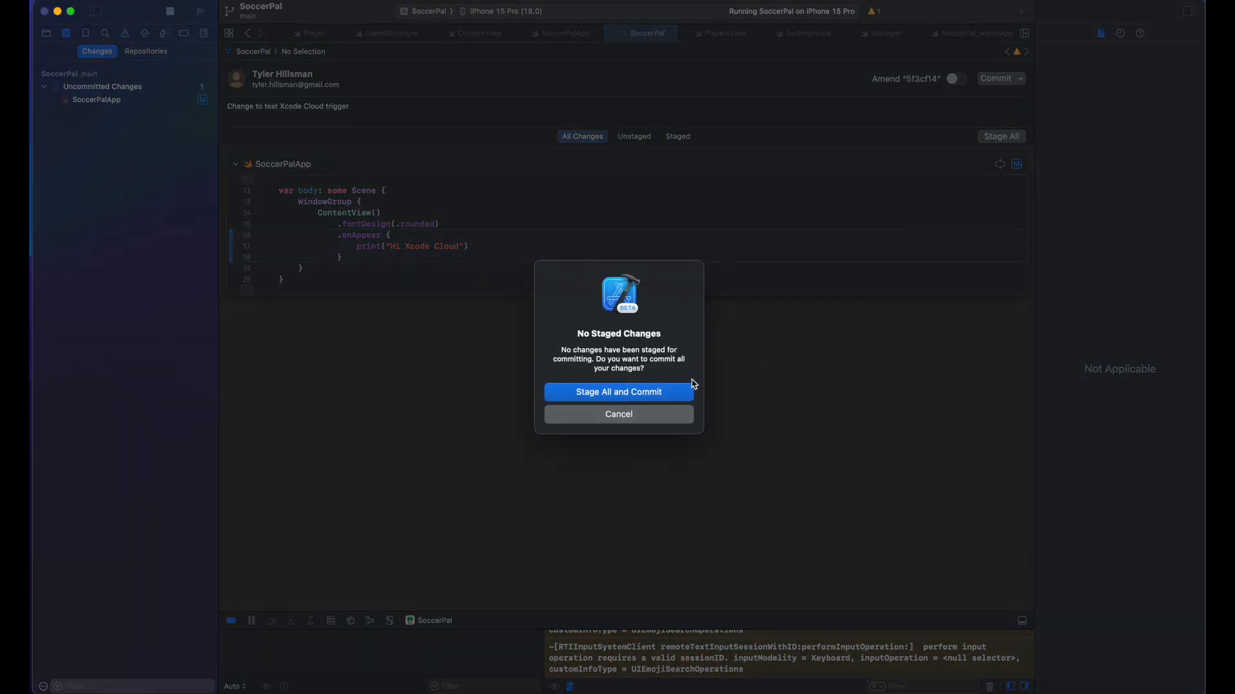
{"action": "left_click", "coordinate": [662, 399]}
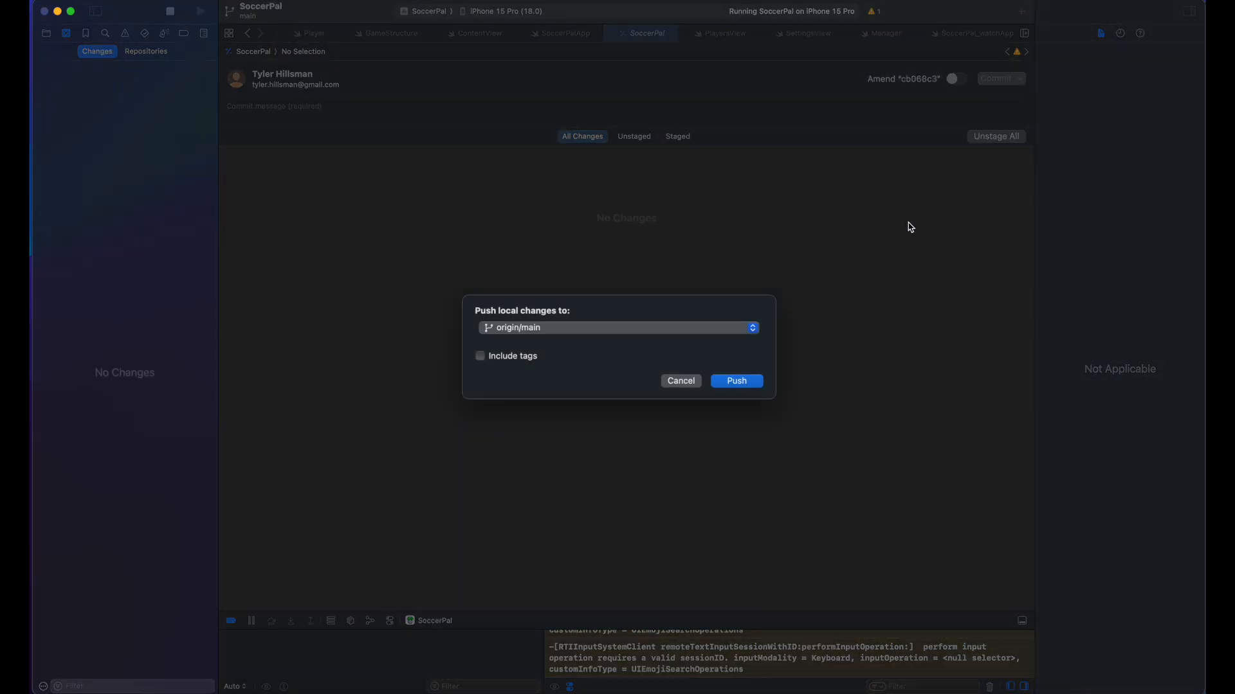
{"action": "left_click", "coordinate": [739, 382]}
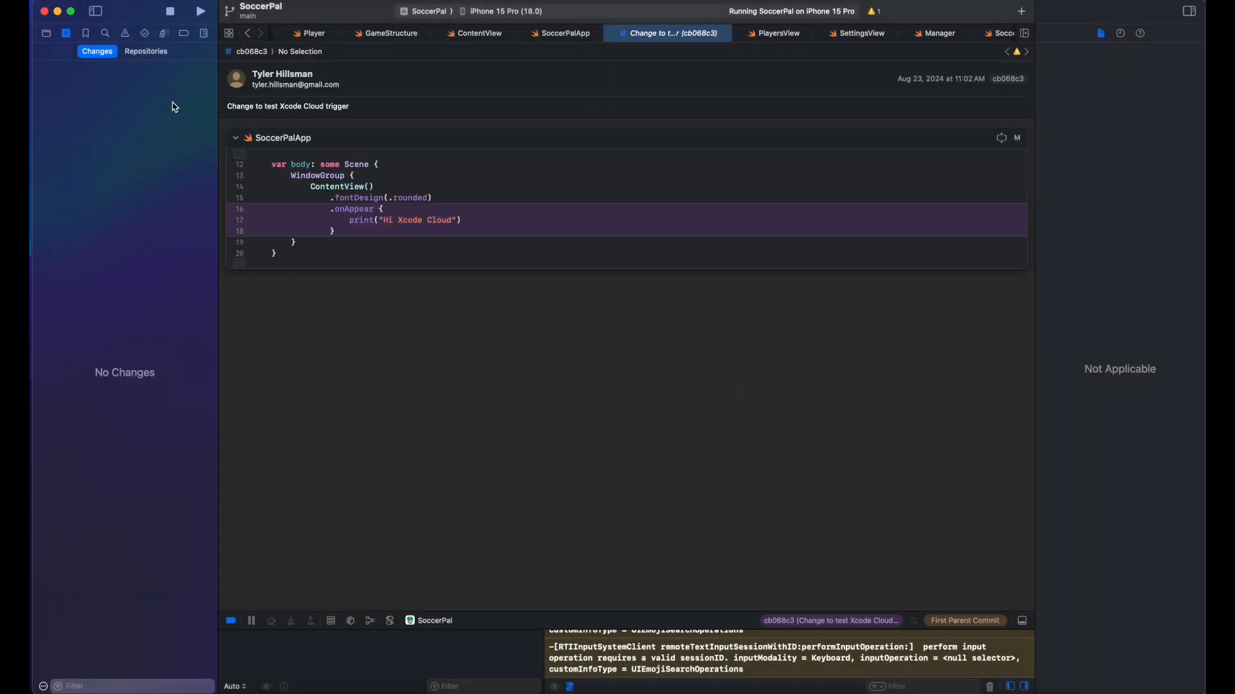
{"action": "left_click", "coordinate": [50, 32]}
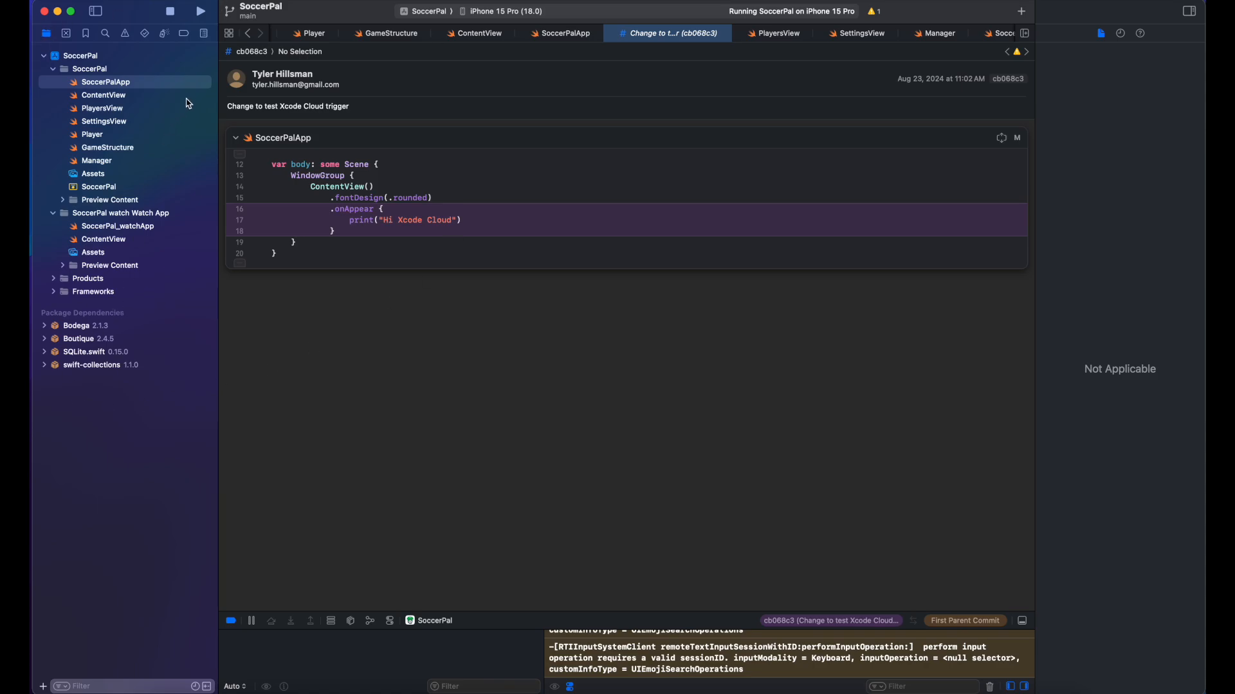
{"action": "left_click", "coordinate": [205, 34]}
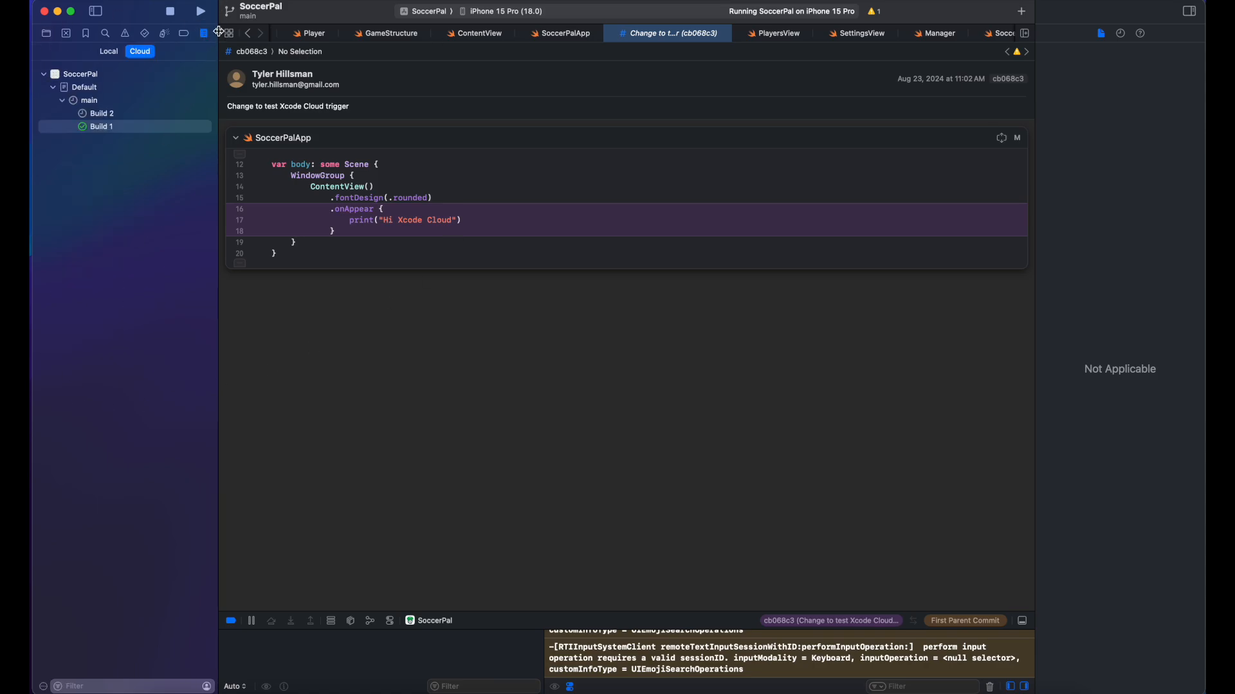
Step: View Build 2's Overview in the Cloud list, then switch to App Store Connect in Safari
{"action": "left_click", "coordinate": [121, 115]}
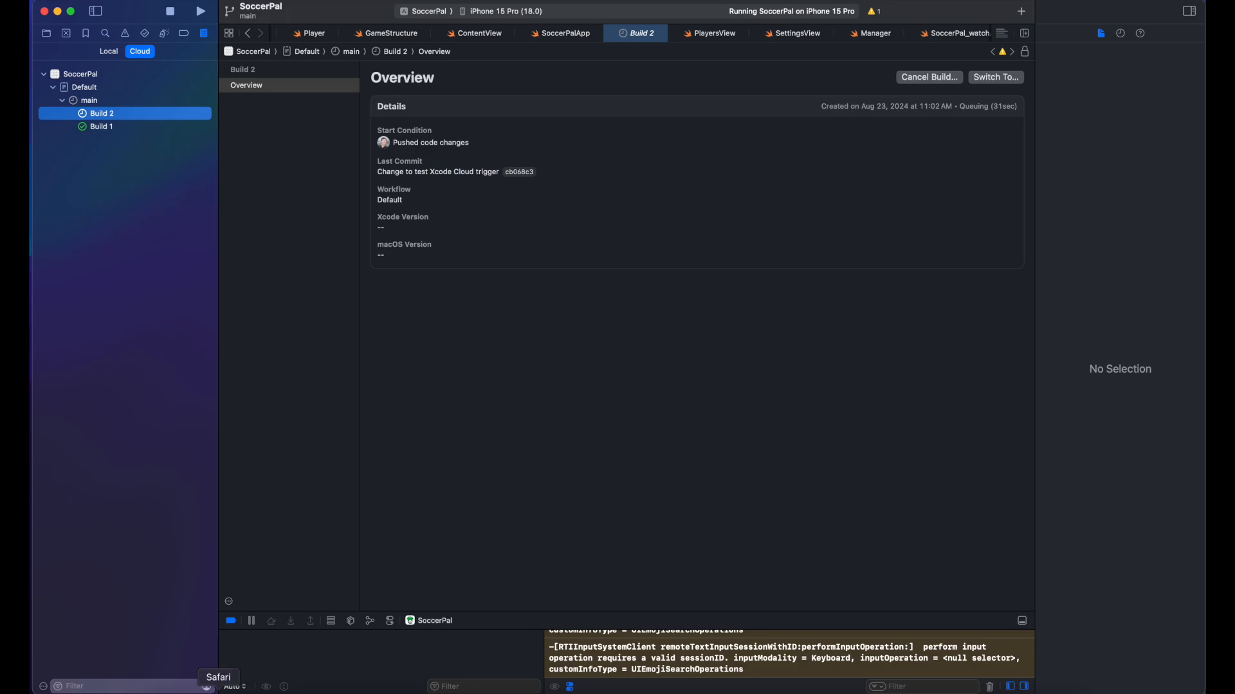
{"action": "left_click", "coordinate": [207, 686]}
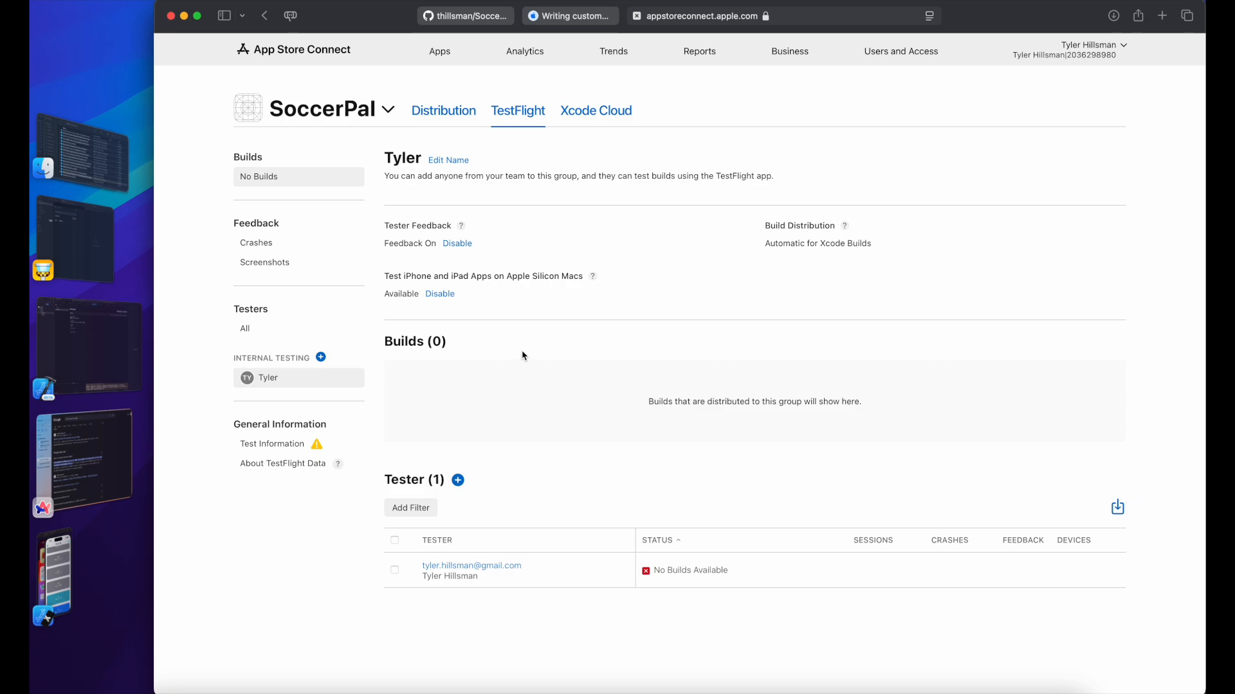
Step: Check Crashes, Distribution and TestFlight to find no builds yet, then bring Xcode back
{"action": "left_click", "coordinate": [265, 246]}
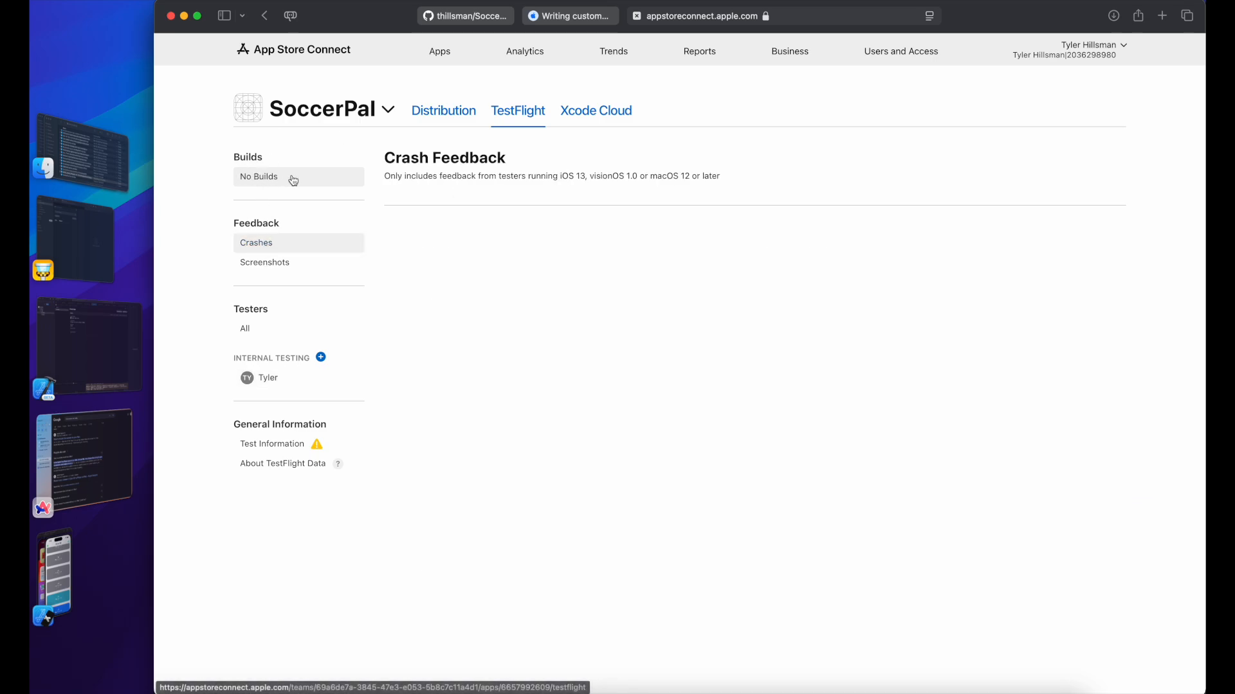
{"action": "left_click", "coordinate": [436, 119]}
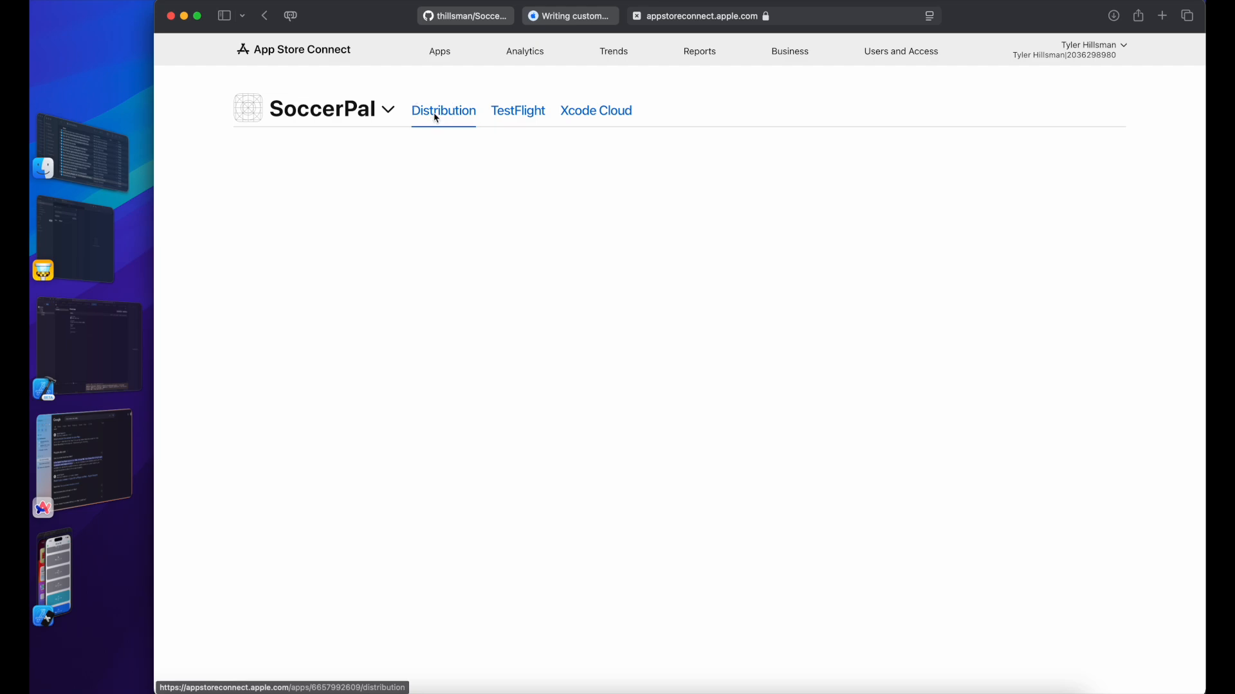
{"action": "left_click", "coordinate": [526, 115]}
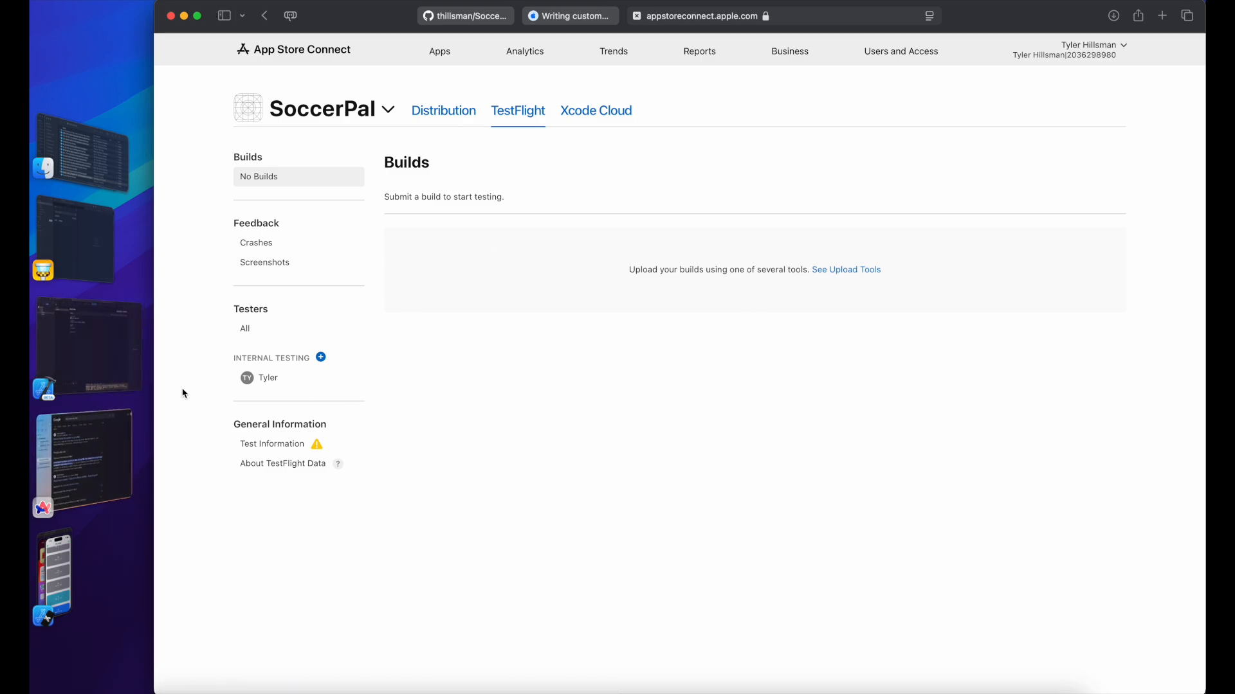
{"action": "left_click", "coordinate": [94, 367]}
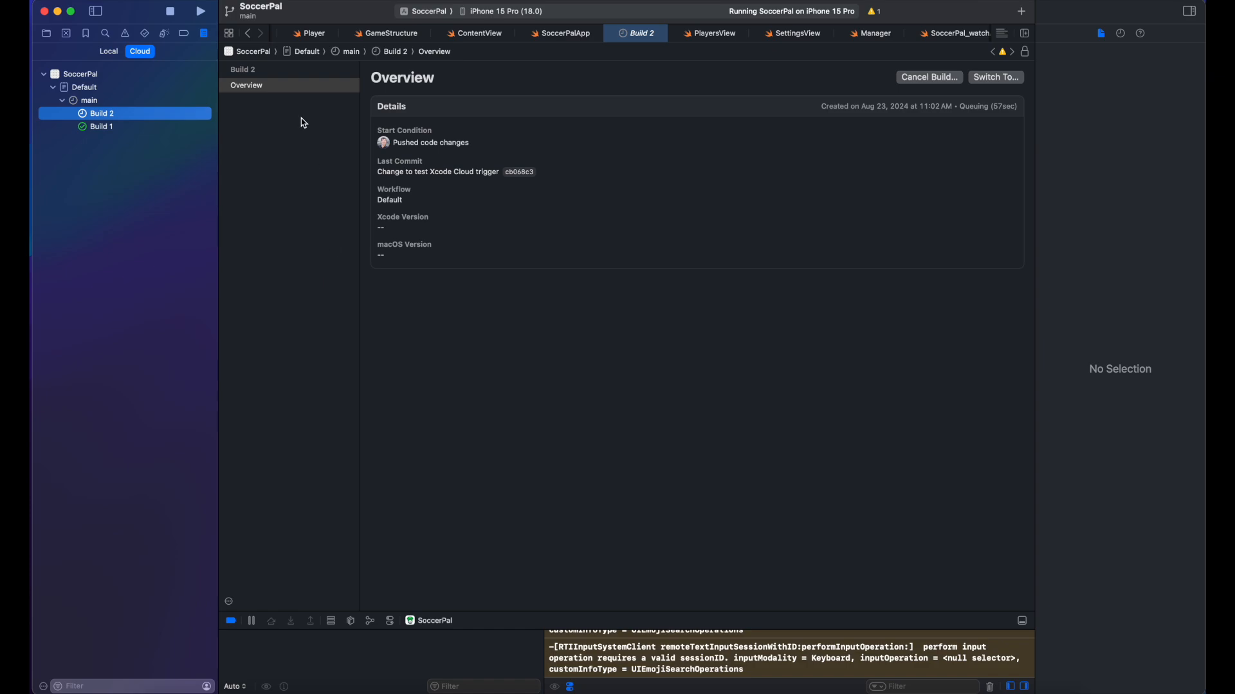
Step: Go from Build 1 back to Build 2, expand Archive - iOS, and open its logs
{"action": "left_click", "coordinate": [132, 126]}
{"action": "left_click", "coordinate": [122, 114]}
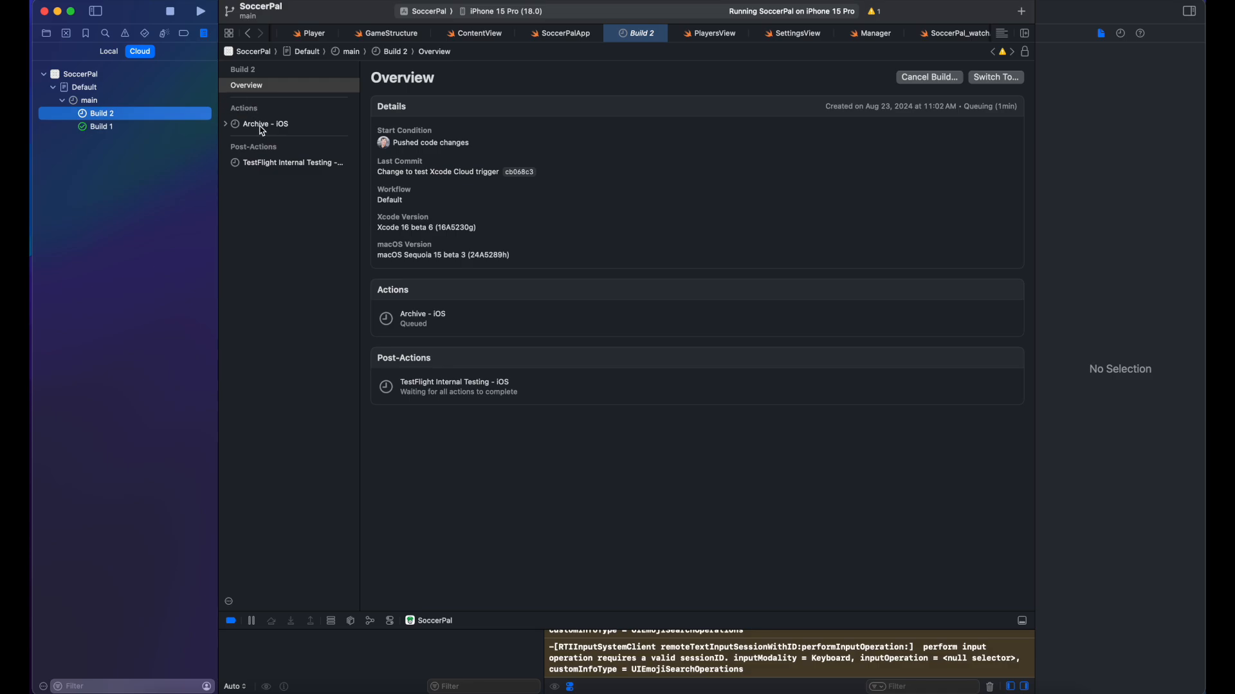
{"action": "left_click", "coordinate": [227, 126]}
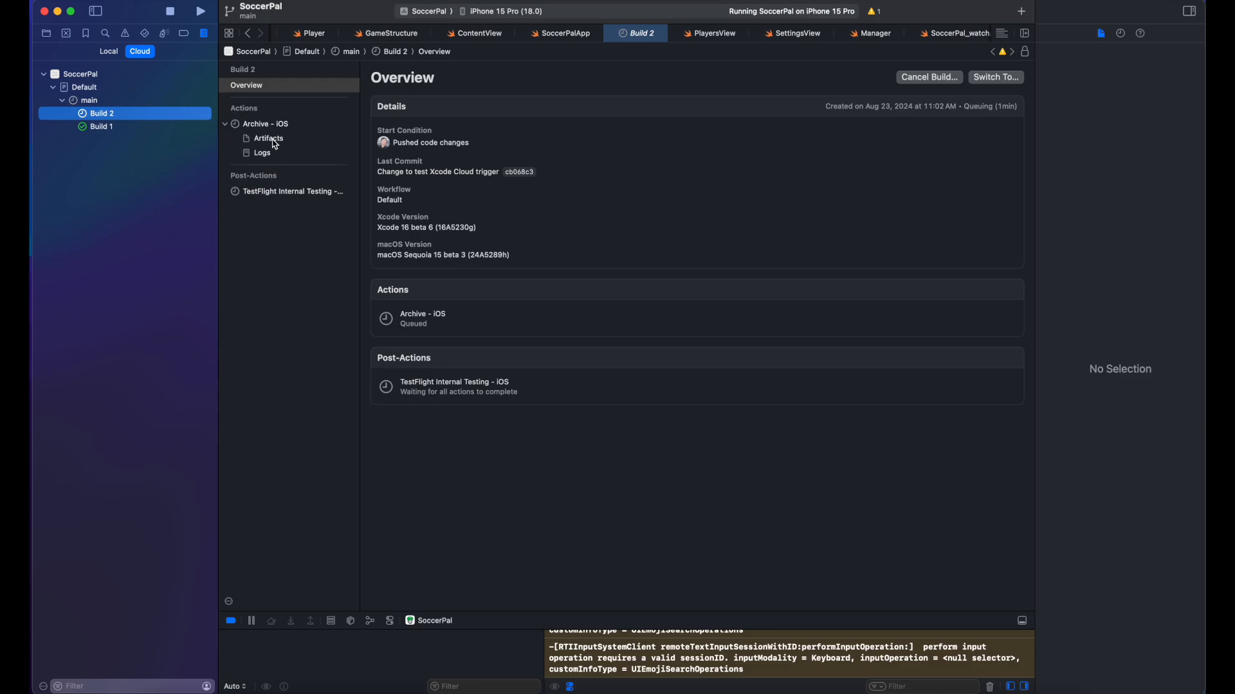
{"action": "left_click", "coordinate": [268, 153]}
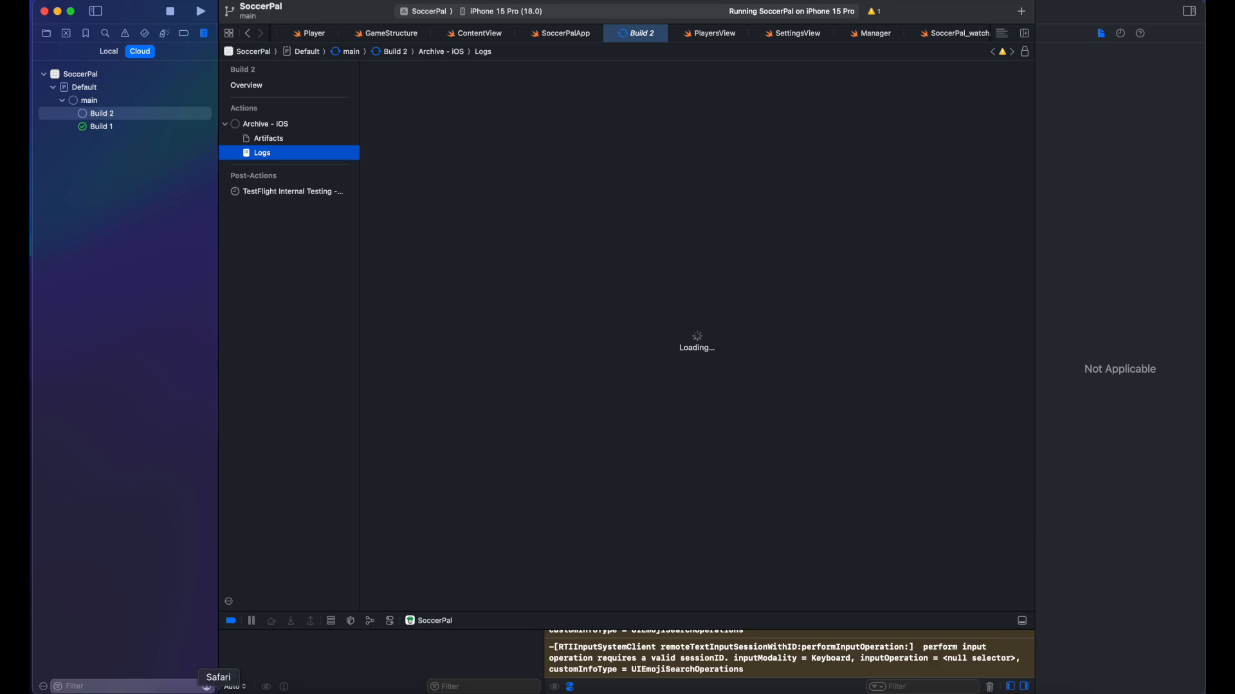
Step: Switch to Safari's Writing custom build scripts tab and open the article from the sidebar
{"action": "left_click", "coordinate": [218, 688]}
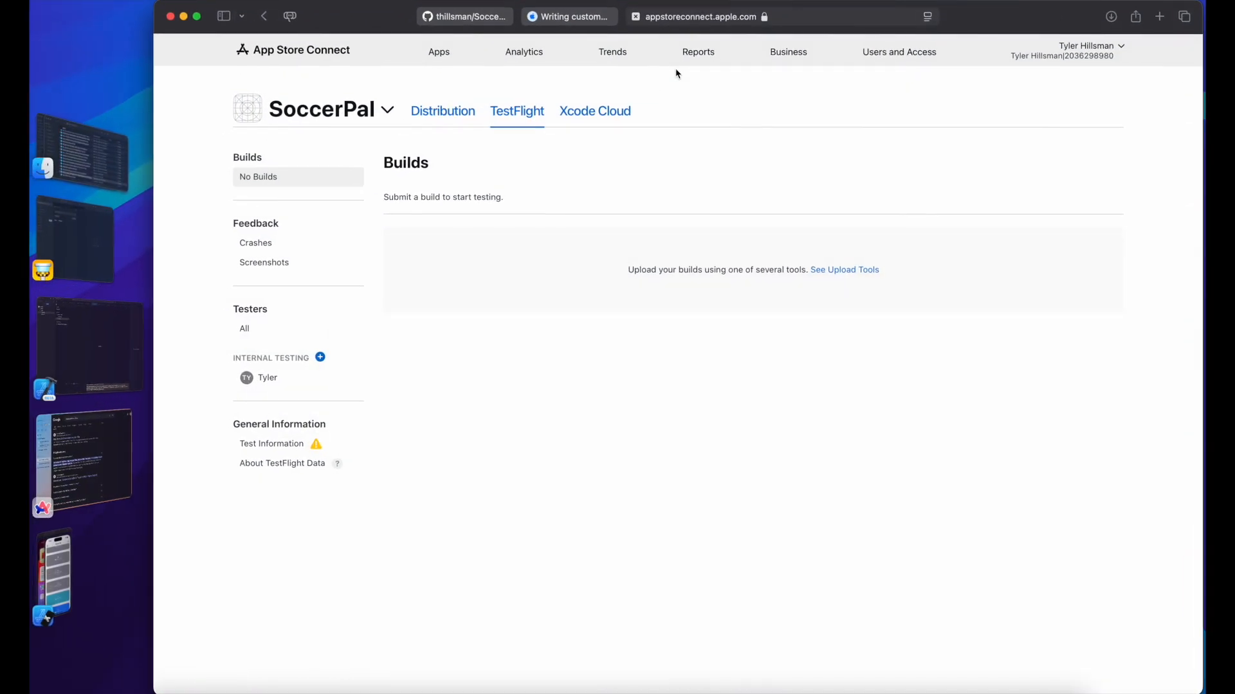
{"action": "left_click", "coordinate": [571, 17]}
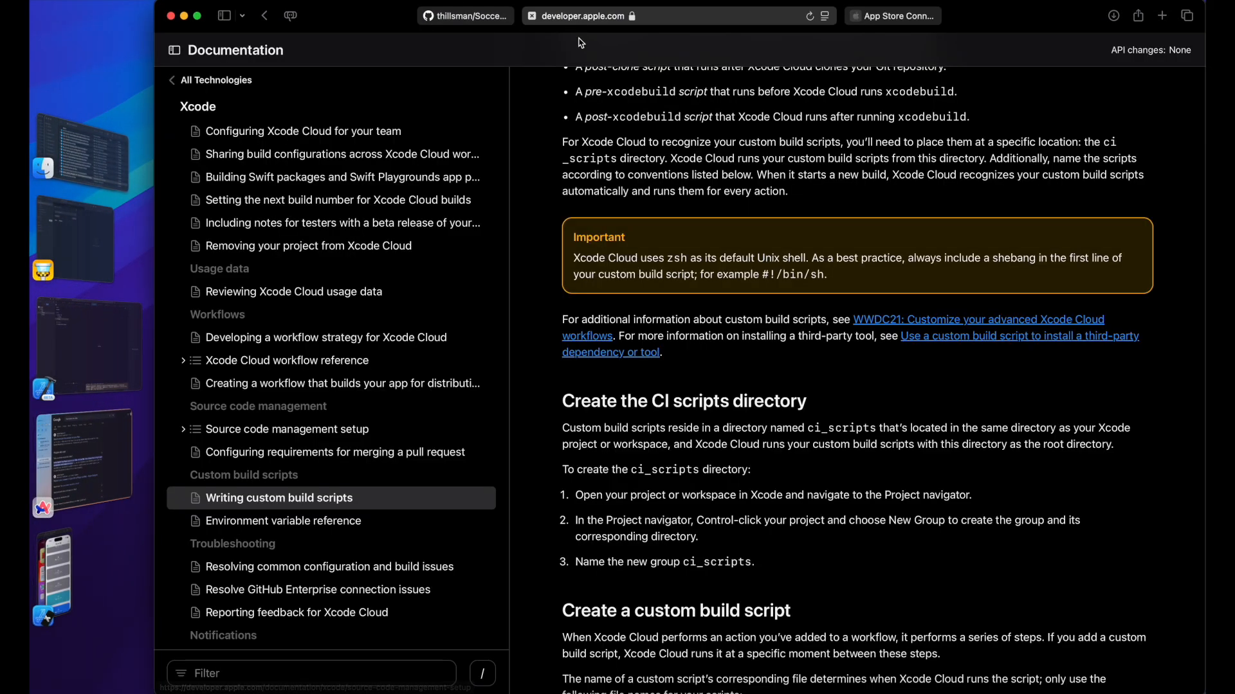
{"action": "left_click", "coordinate": [429, 498]}
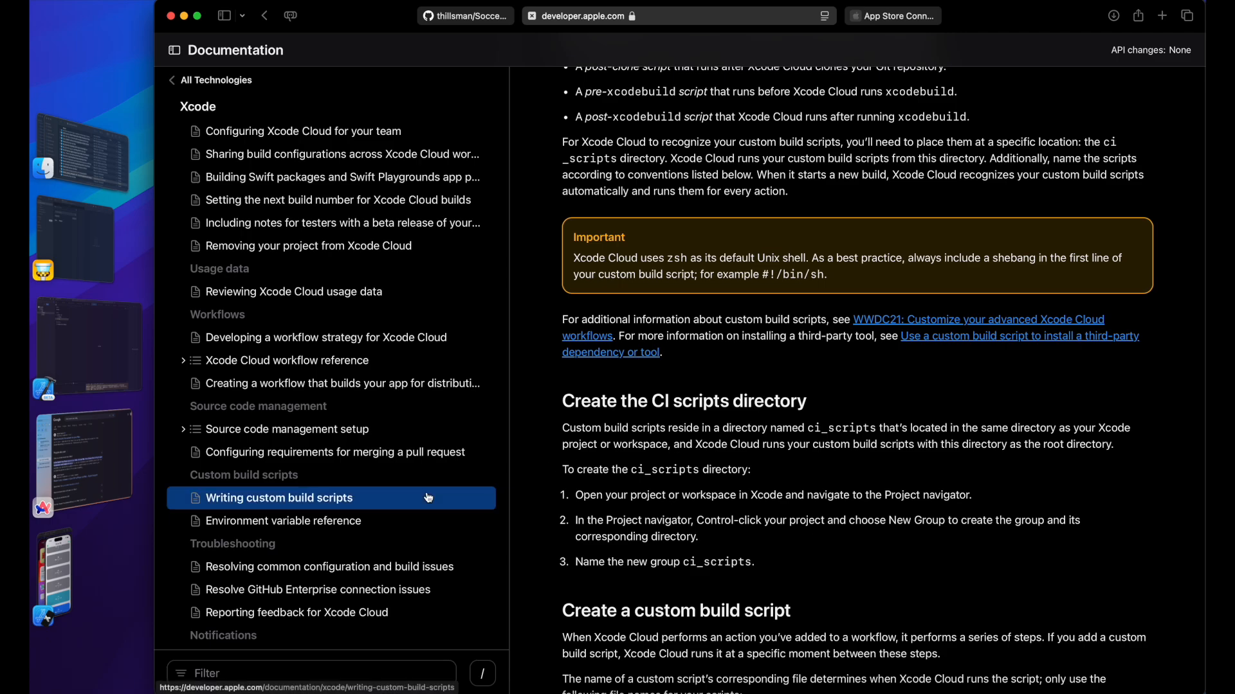
Step: Read the Overview, highlighting 'zsh' and 'post-clone script' in the text
{"action": "scroll", "coordinate": [717, 412], "scroll_direction": "up", "scroll_amount": 4}
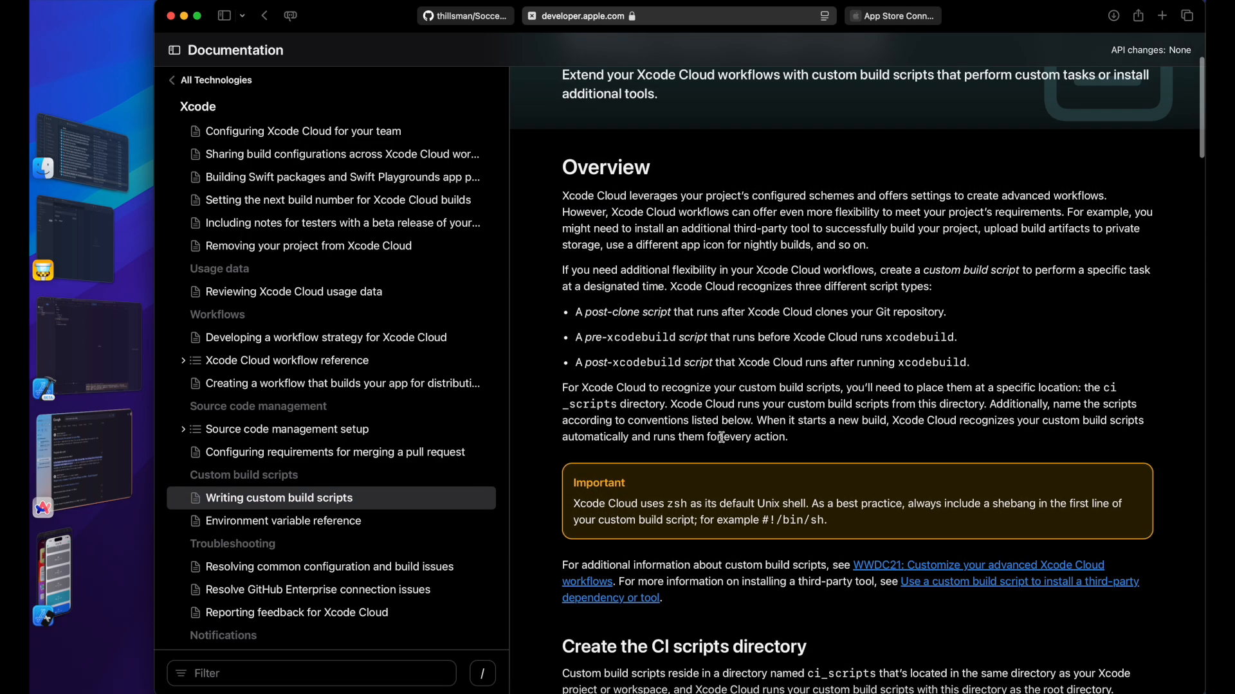
{"action": "scroll", "coordinate": [721, 439], "scroll_direction": "down", "scroll_amount": 1}
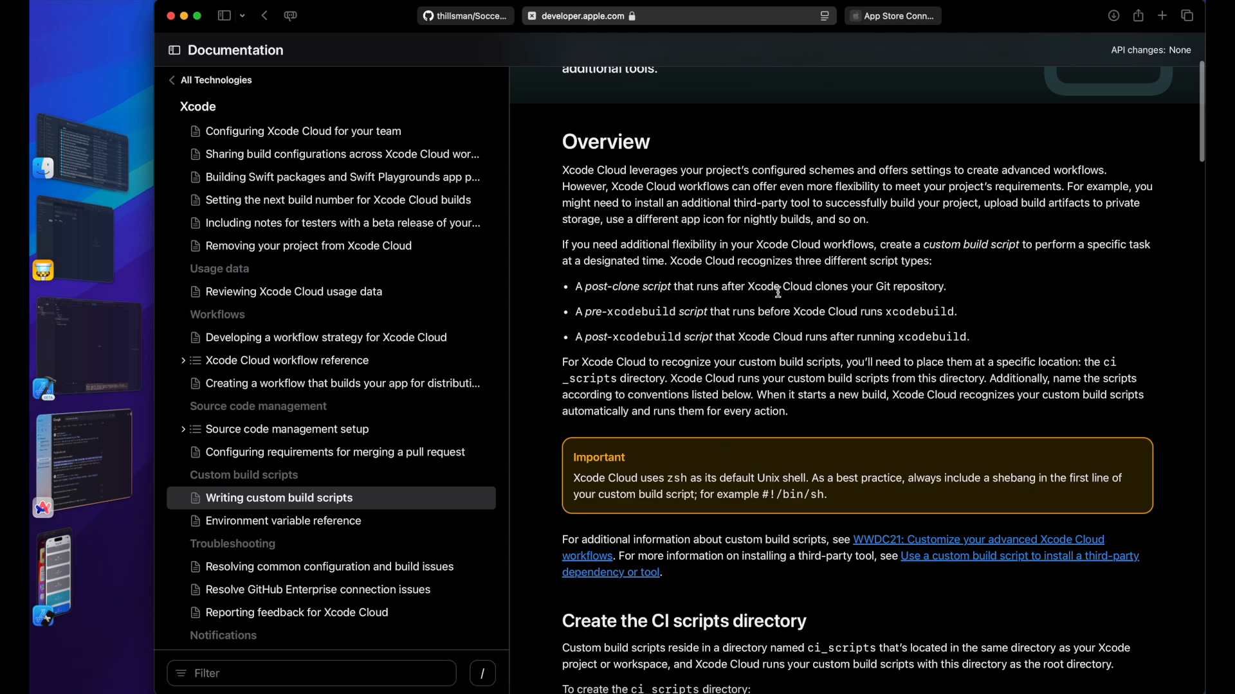
{"action": "scroll", "coordinate": [784, 286], "scroll_direction": "down", "scroll_amount": 5}
{"action": "scroll", "coordinate": [826, 304], "scroll_direction": "up", "scroll_amount": 4}
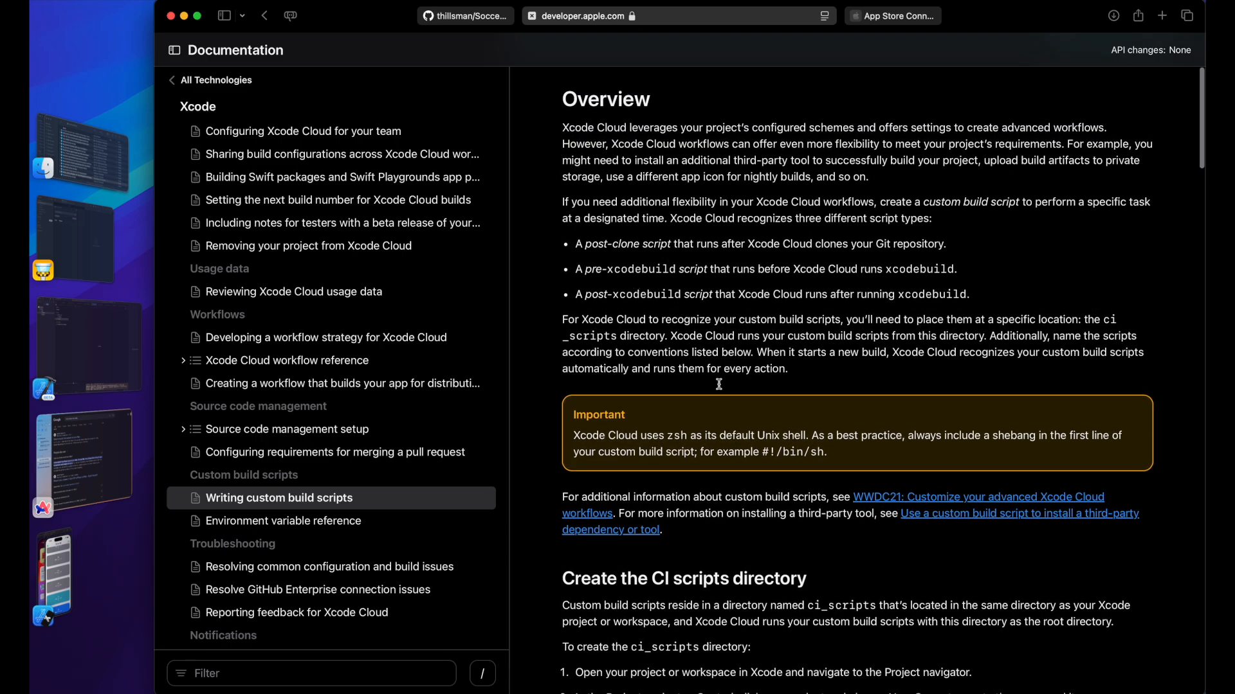
{"action": "double_click", "coordinate": [678, 436]}
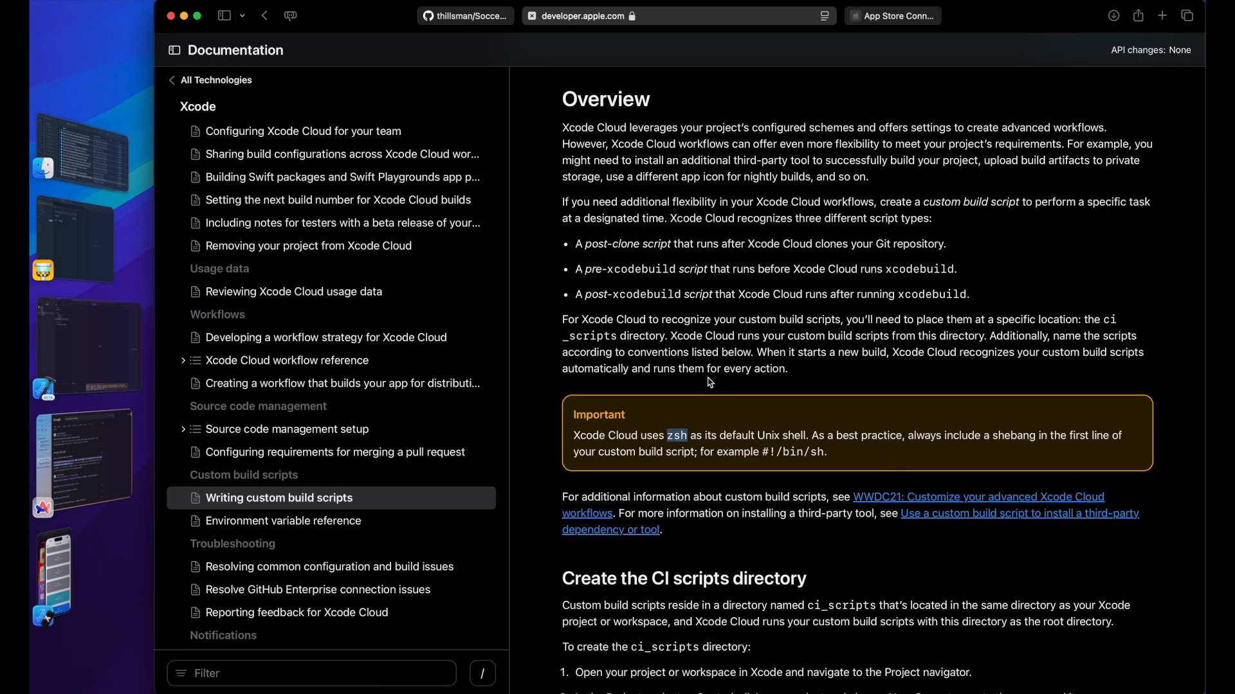
{"action": "left_click_drag", "start_coordinate": [585, 245], "coordinate": [673, 244]}
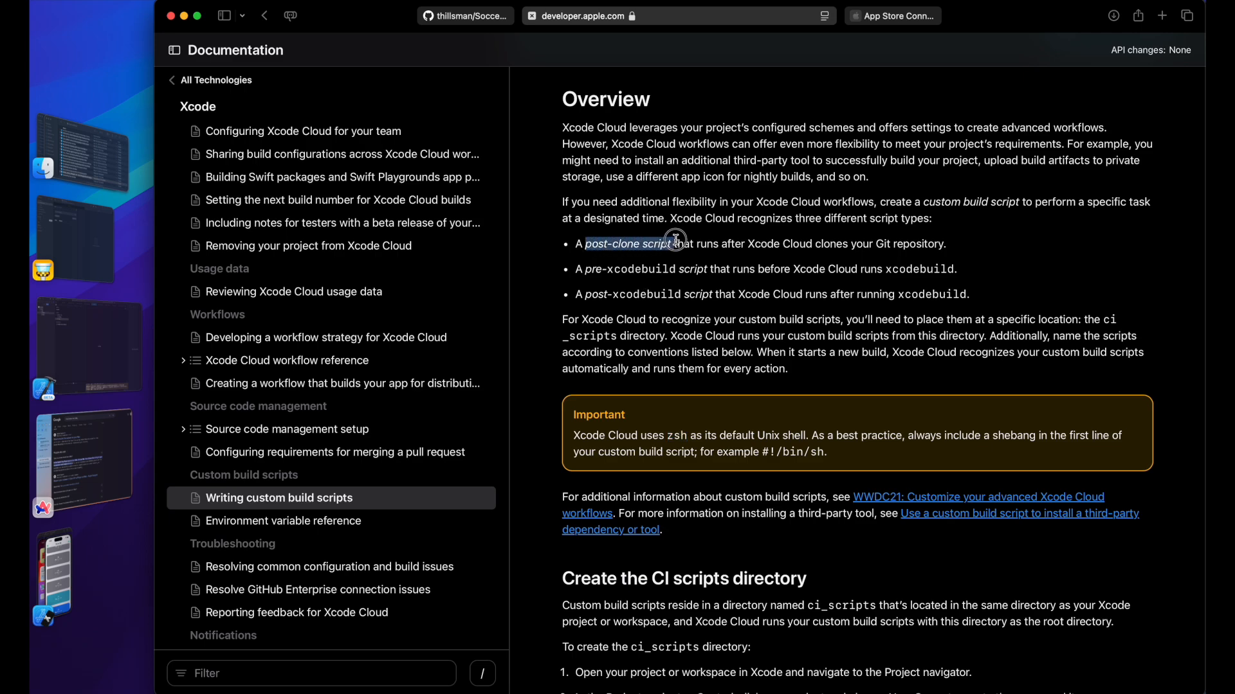
{"action": "left_click", "coordinate": [829, 242]}
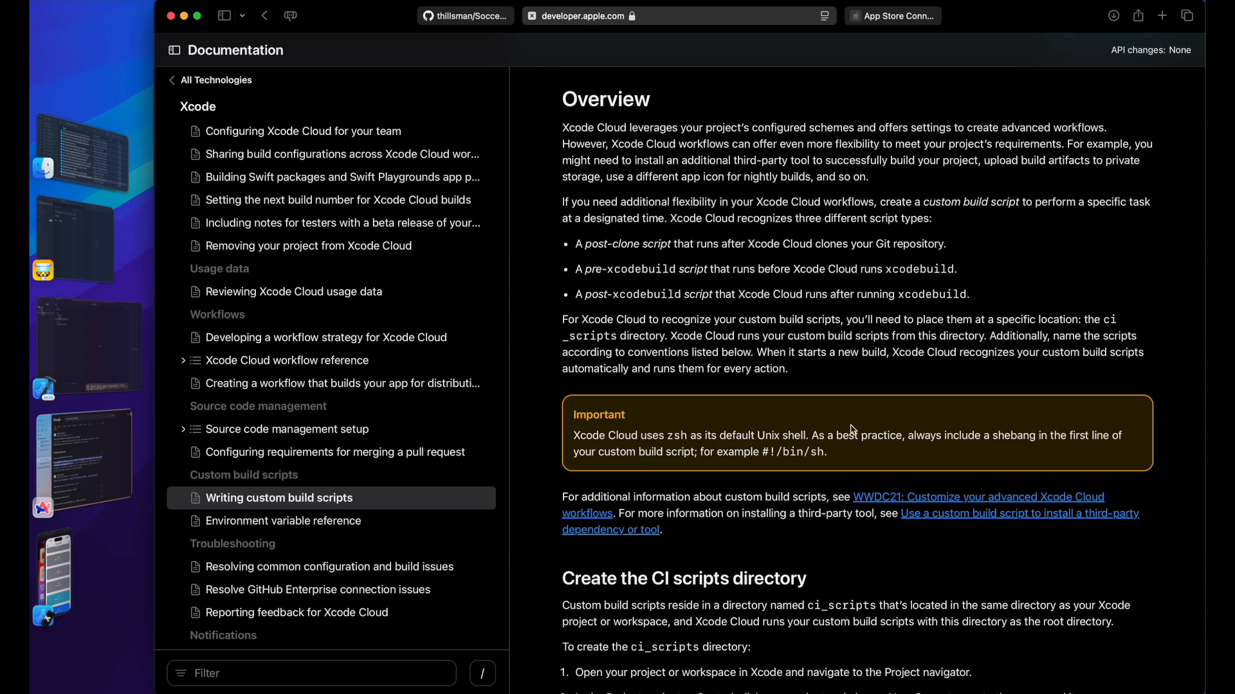
{"action": "scroll", "coordinate": [853, 430], "scroll_direction": "down", "scroll_amount": 8}
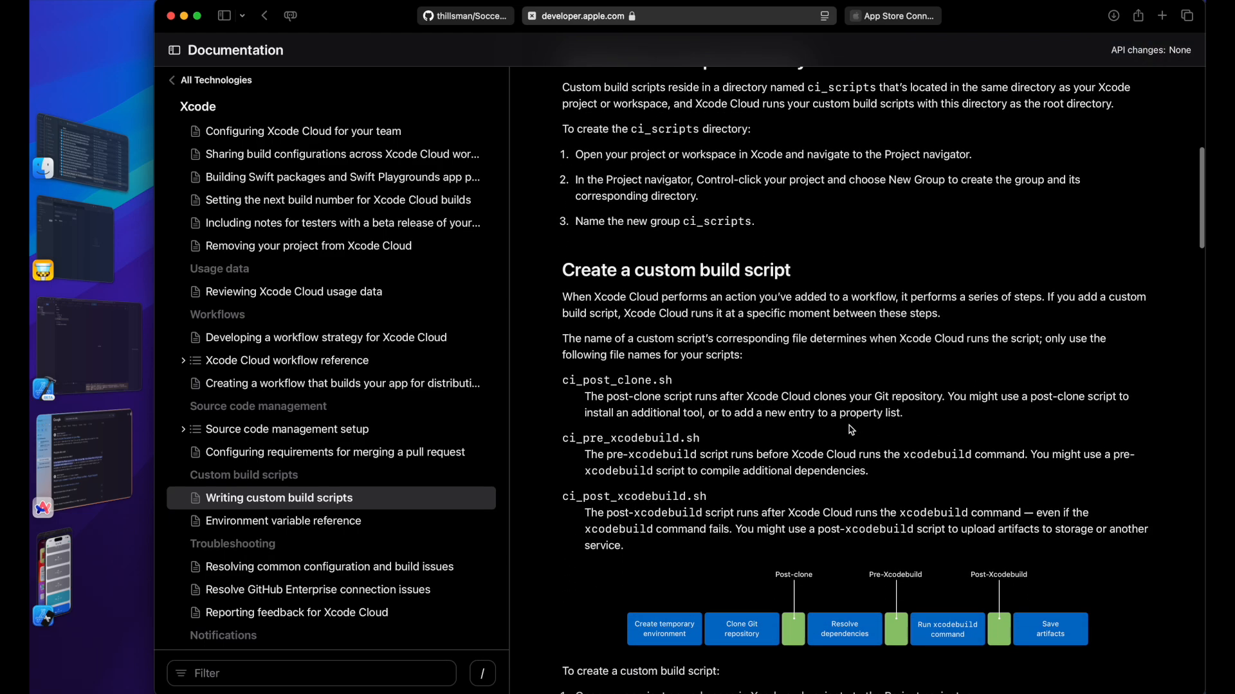
Step: Scroll to Create a custom build script and highlight ci_scripts and step 4's script file names
{"action": "scroll", "coordinate": [852, 430], "scroll_direction": "down", "scroll_amount": 3}
{"action": "scroll", "coordinate": [839, 497], "scroll_direction": "down", "scroll_amount": 2}
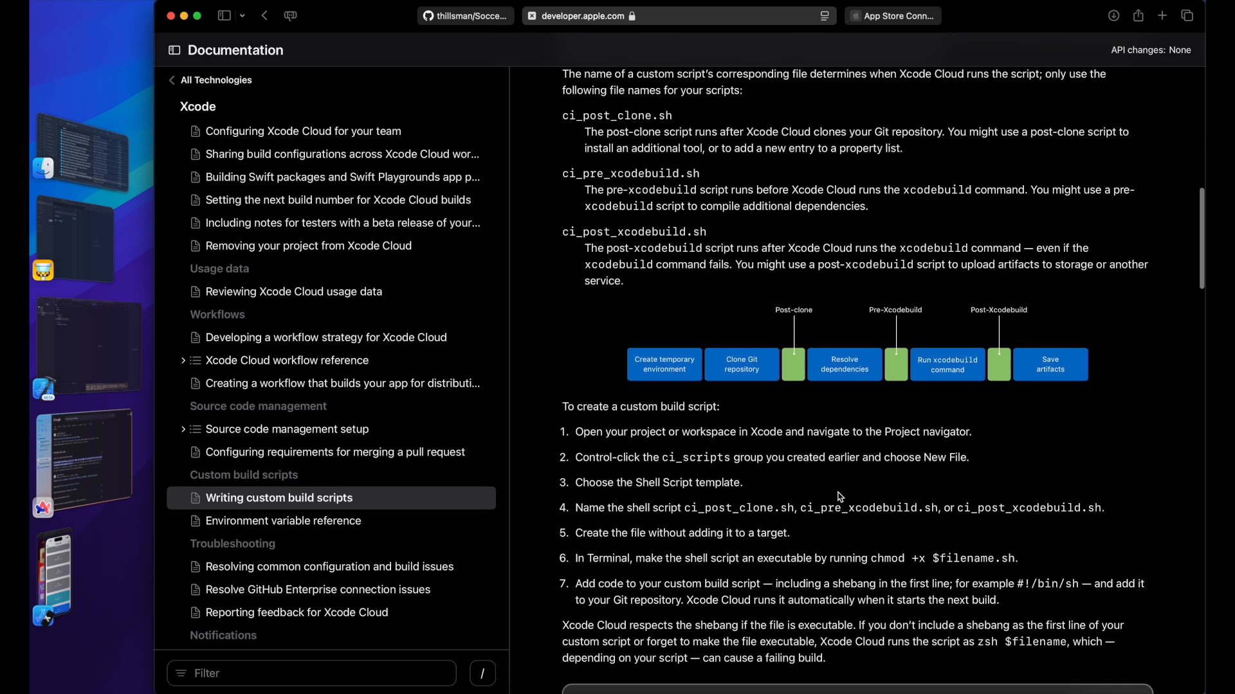
{"action": "scroll", "coordinate": [830, 479], "scroll_direction": "down", "scroll_amount": 3}
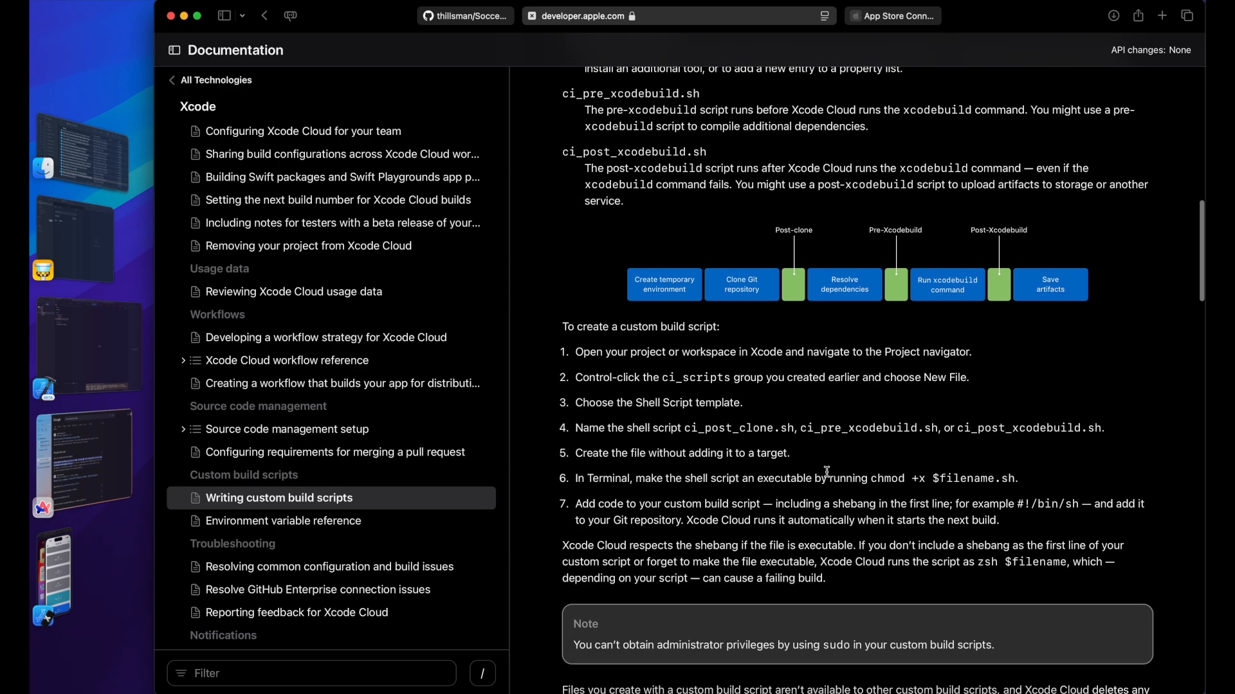
{"action": "double_click", "coordinate": [681, 287]}
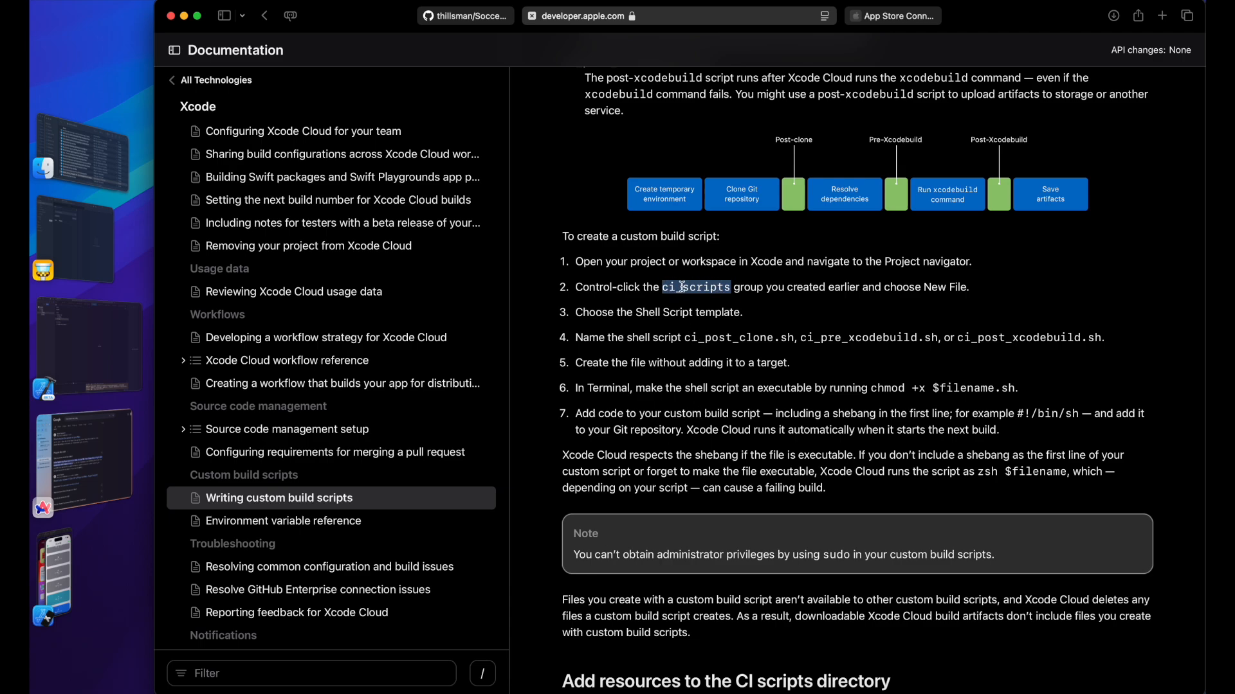
{"action": "scroll", "coordinate": [858, 301], "scroll_direction": "up", "scroll_amount": 2}
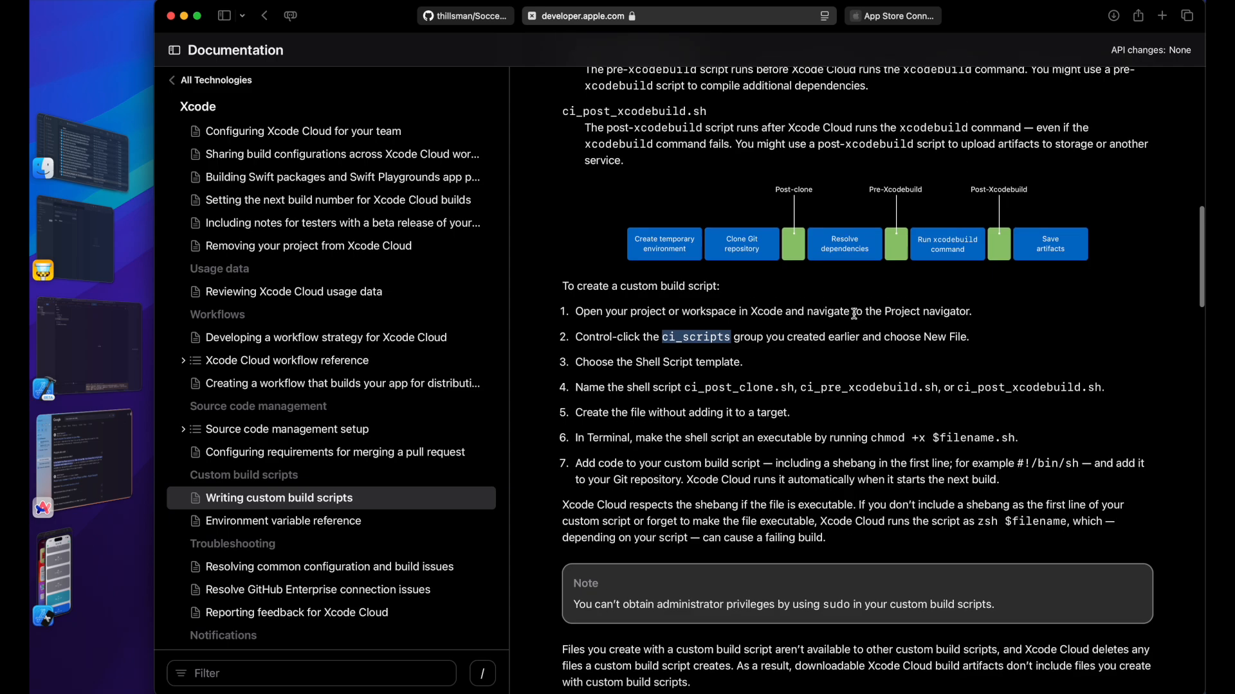
{"action": "left_click_drag", "start_coordinate": [686, 387], "coordinate": [1069, 390]}
{"action": "left_click", "coordinate": [1055, 405]}
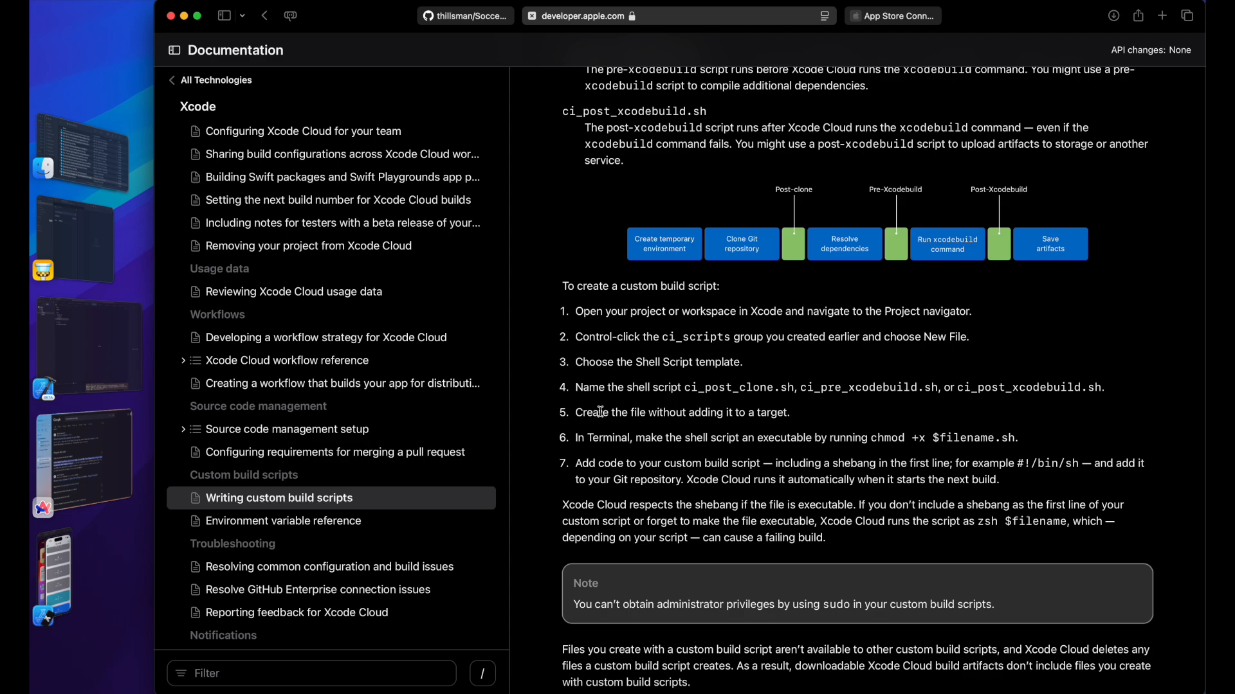
Step: Highlight the ci_post_clone.sh file name and scroll back through the article
{"action": "left_click_drag", "start_coordinate": [688, 386], "coordinate": [797, 386]}
{"action": "left_click", "coordinate": [797, 387]}
{"action": "scroll", "coordinate": [412, 283], "scroll_direction": "up", "scroll_amount": 3}
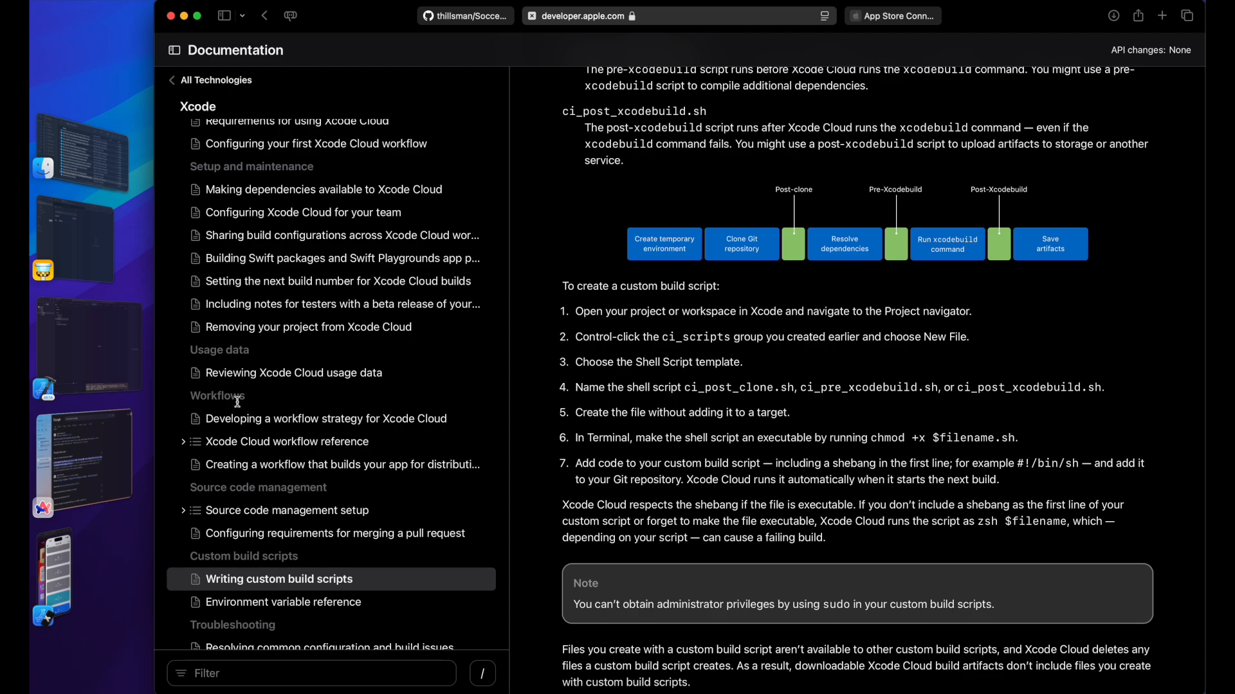
{"action": "scroll", "coordinate": [378, 307], "scroll_direction": "up", "scroll_amount": 5}
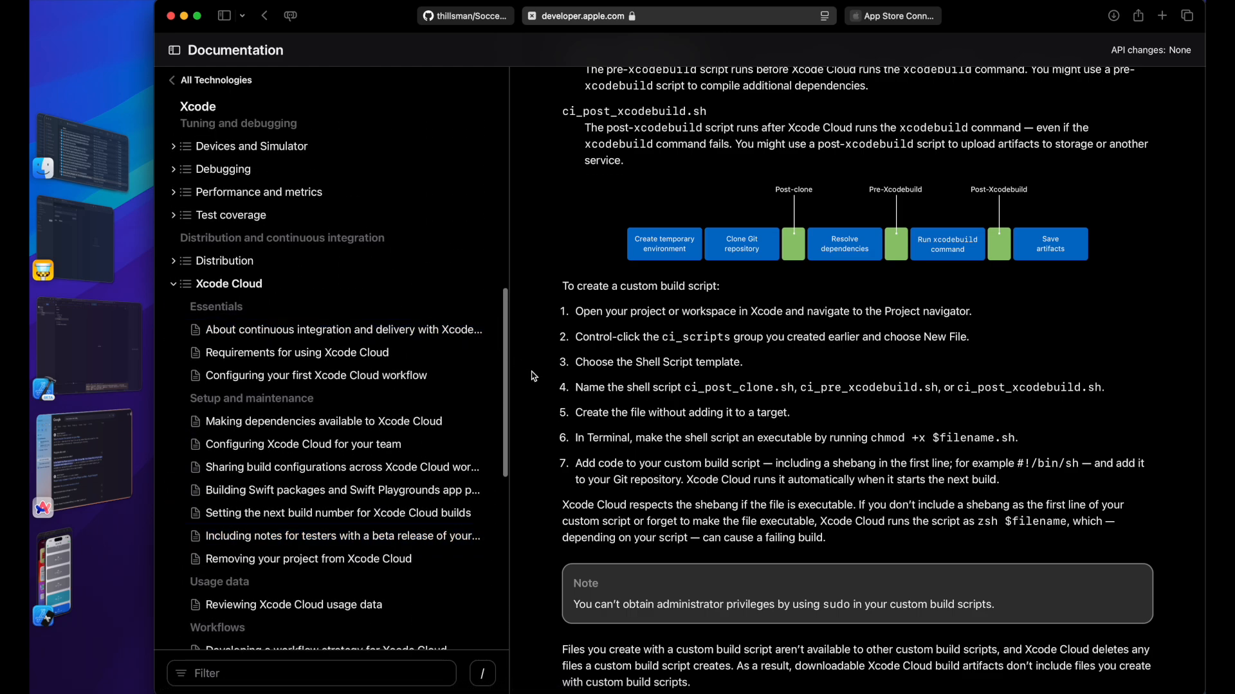
{"action": "scroll", "coordinate": [376, 494], "scroll_direction": "down", "scroll_amount": 2}
{"action": "scroll", "coordinate": [376, 494], "scroll_direction": "down", "scroll_amount": 2}
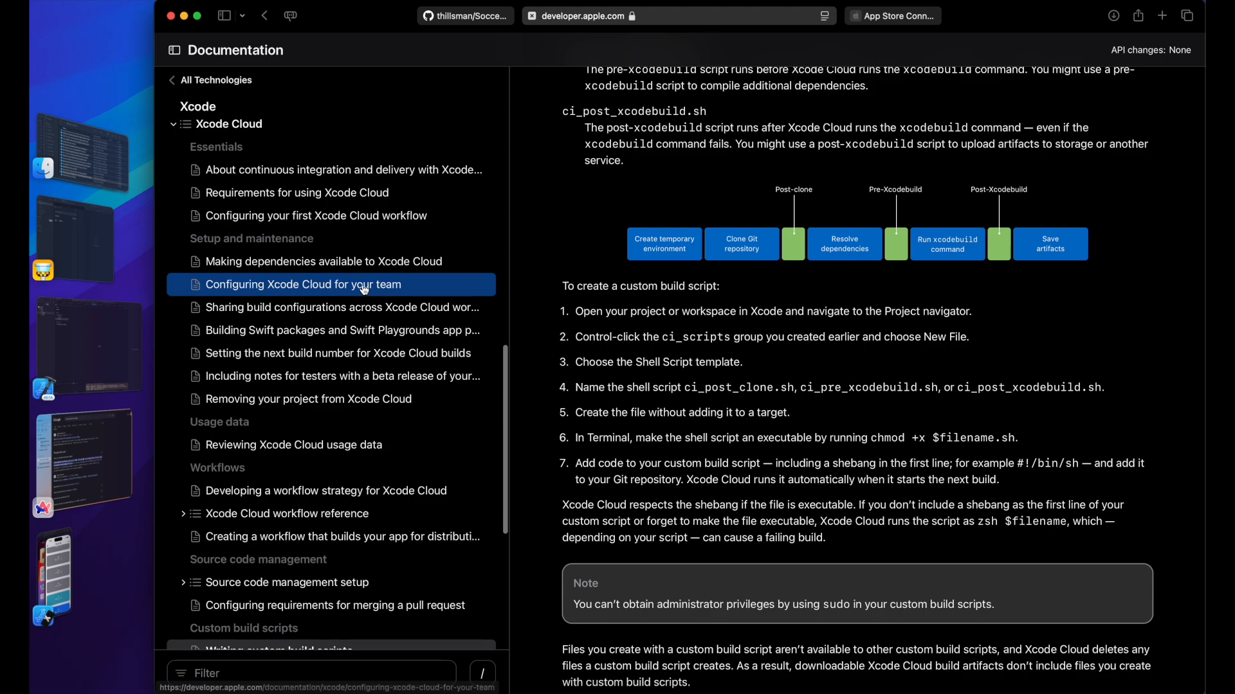
Step: Read the article on setting the next build number, then return to Xcode
{"action": "left_click", "coordinate": [279, 356]}
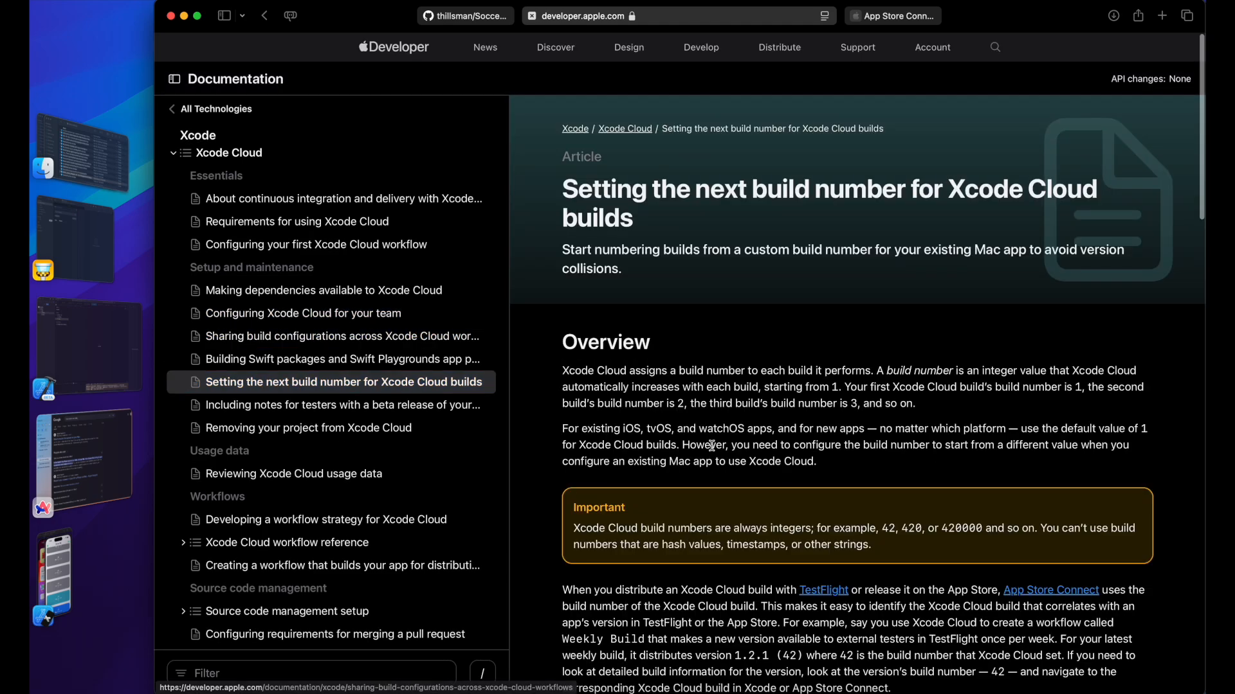
{"action": "scroll", "coordinate": [712, 445], "scroll_direction": "down", "scroll_amount": 3}
{"action": "scroll", "coordinate": [712, 445], "scroll_direction": "down", "scroll_amount": 3}
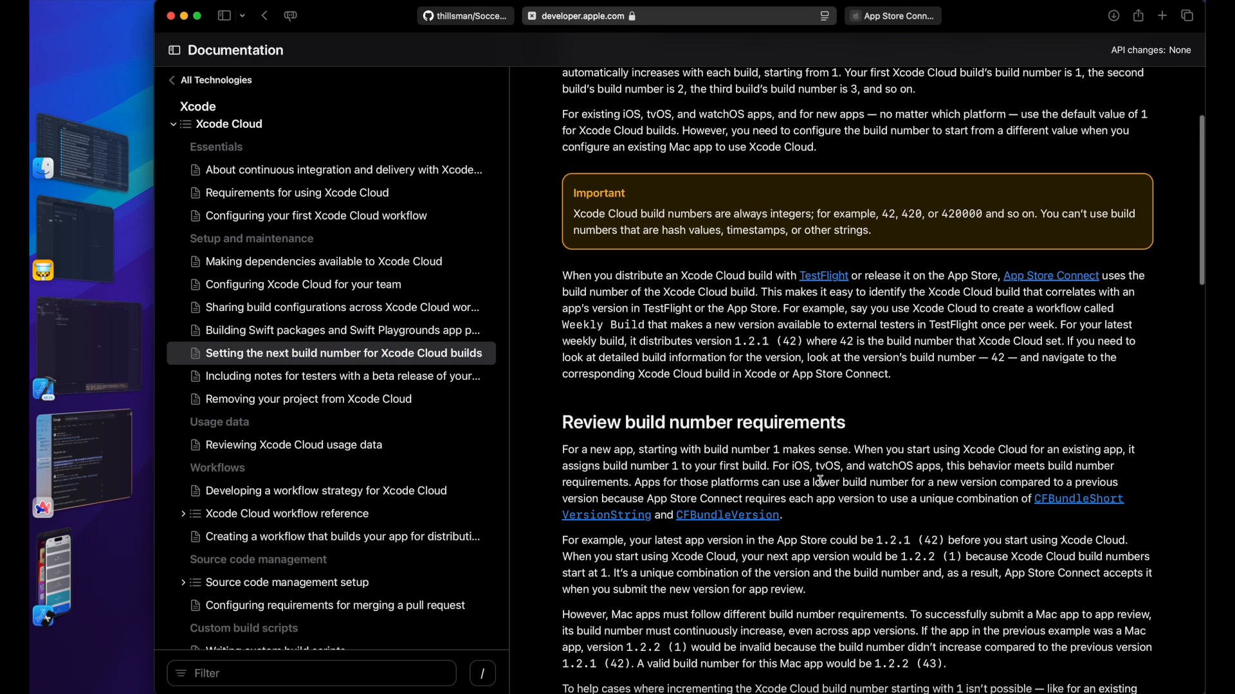
{"action": "scroll", "coordinate": [820, 481], "scroll_direction": "down", "scroll_amount": 5}
{"action": "scroll", "coordinate": [820, 481], "scroll_direction": "down", "scroll_amount": 3}
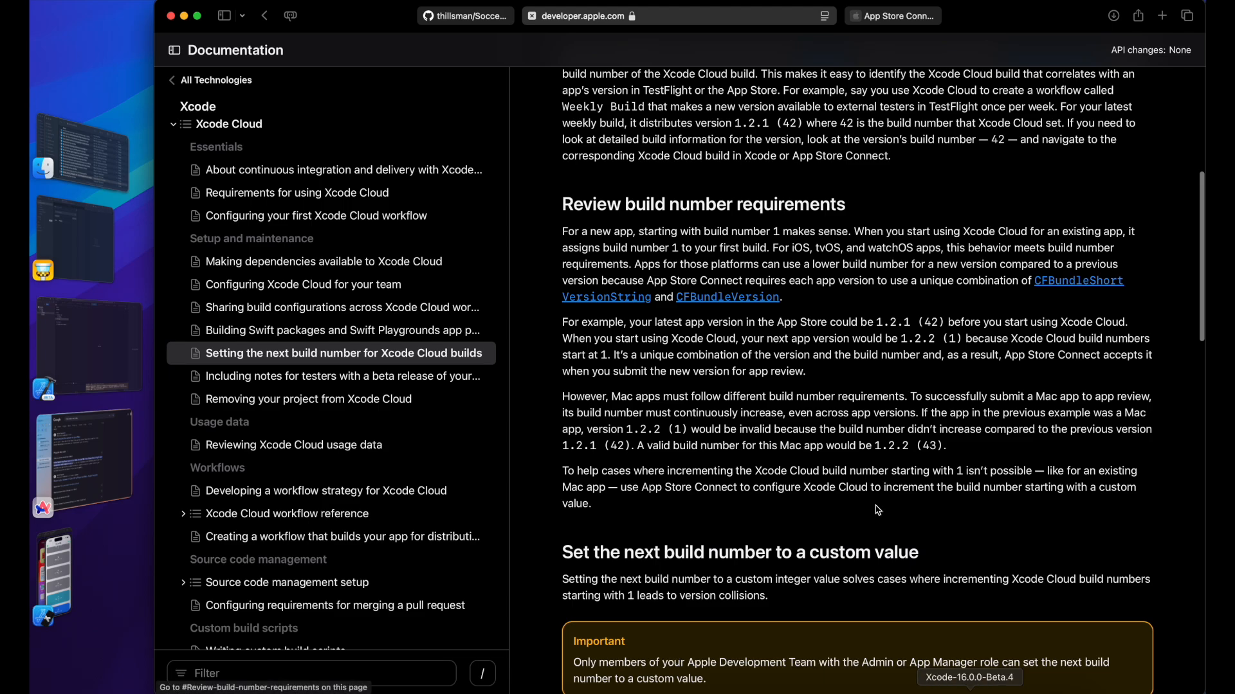
{"action": "scroll", "coordinate": [790, 515], "scroll_direction": "down", "scroll_amount": 10}
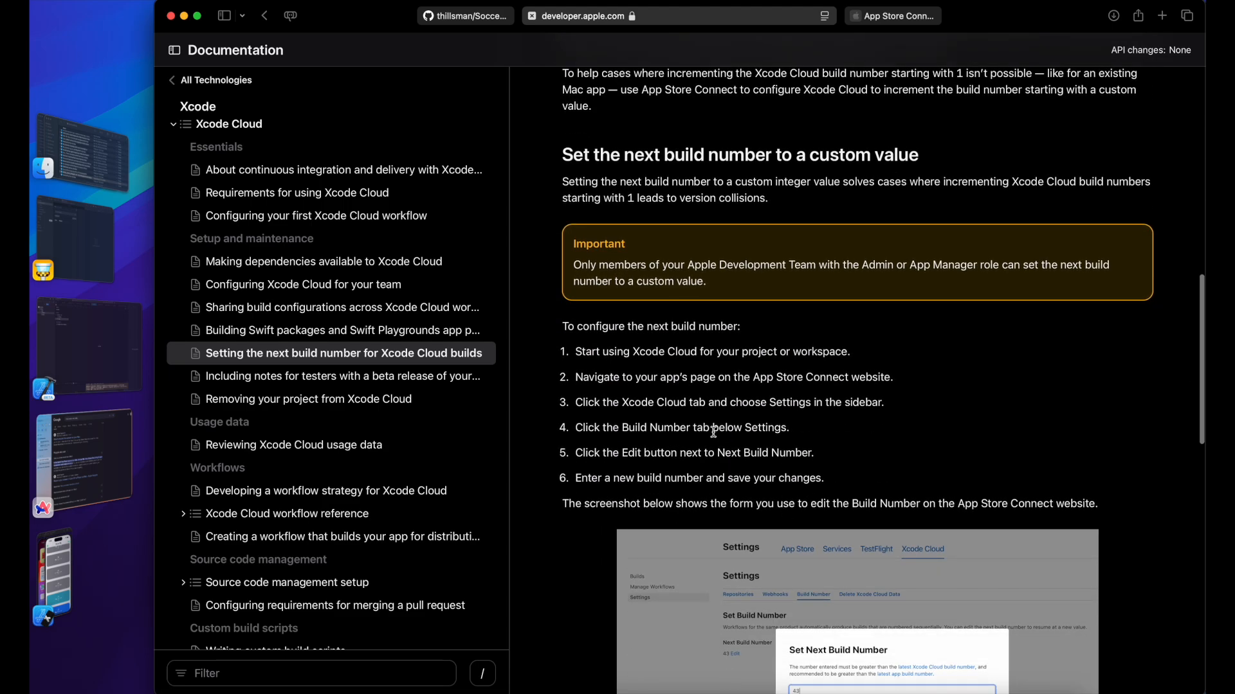
{"action": "scroll", "coordinate": [759, 277], "scroll_direction": "down", "scroll_amount": 6}
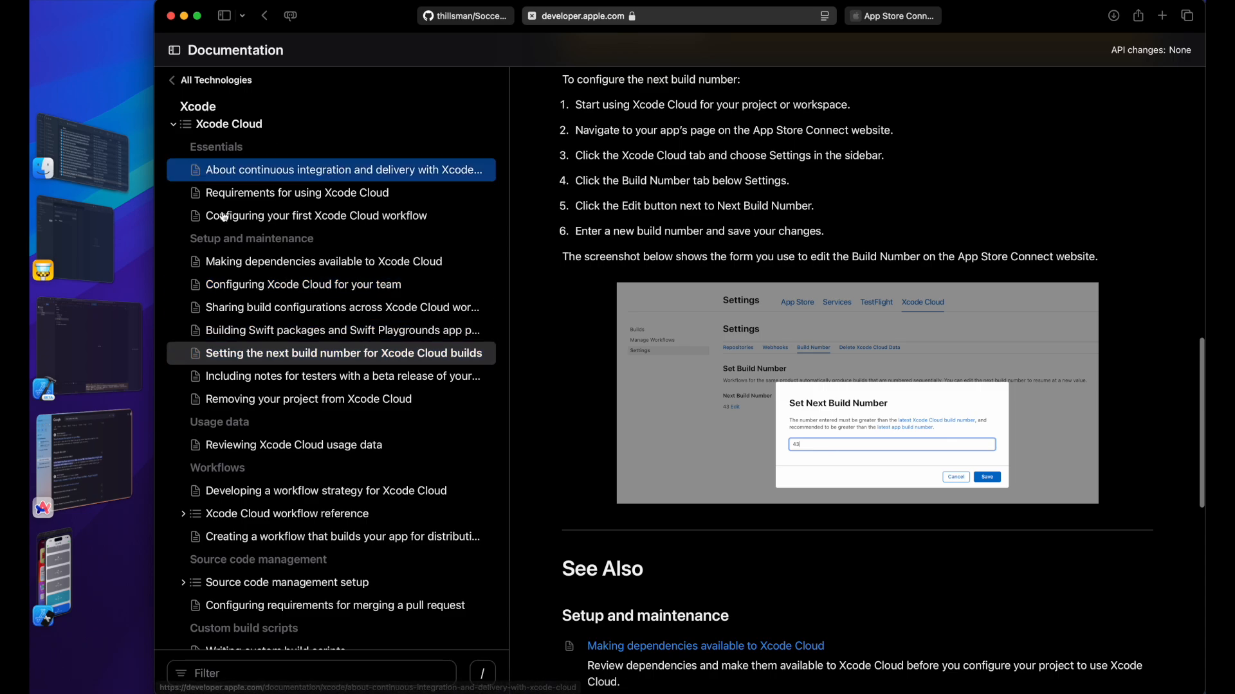
{"action": "left_click", "coordinate": [119, 331]}
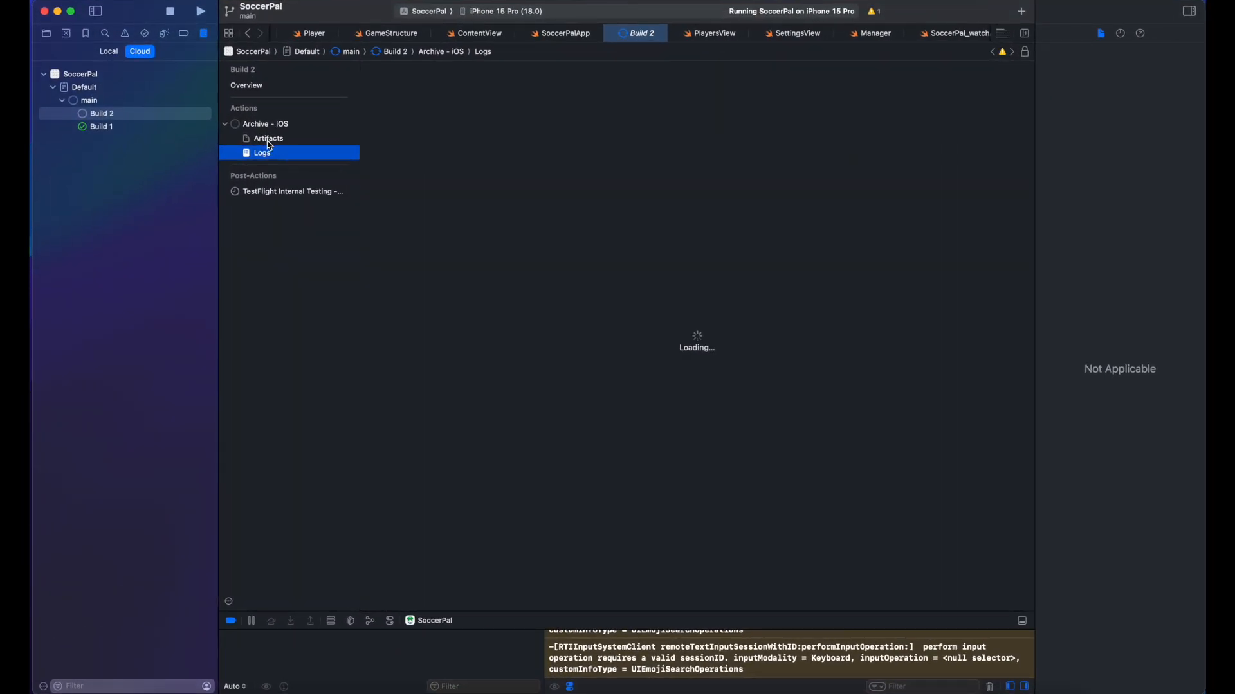
Step: Compare Build 2 and Build 1 reports, then open SoccerPal's General settings (Version 1.0, Build 1)
{"action": "left_click", "coordinate": [107, 117]}
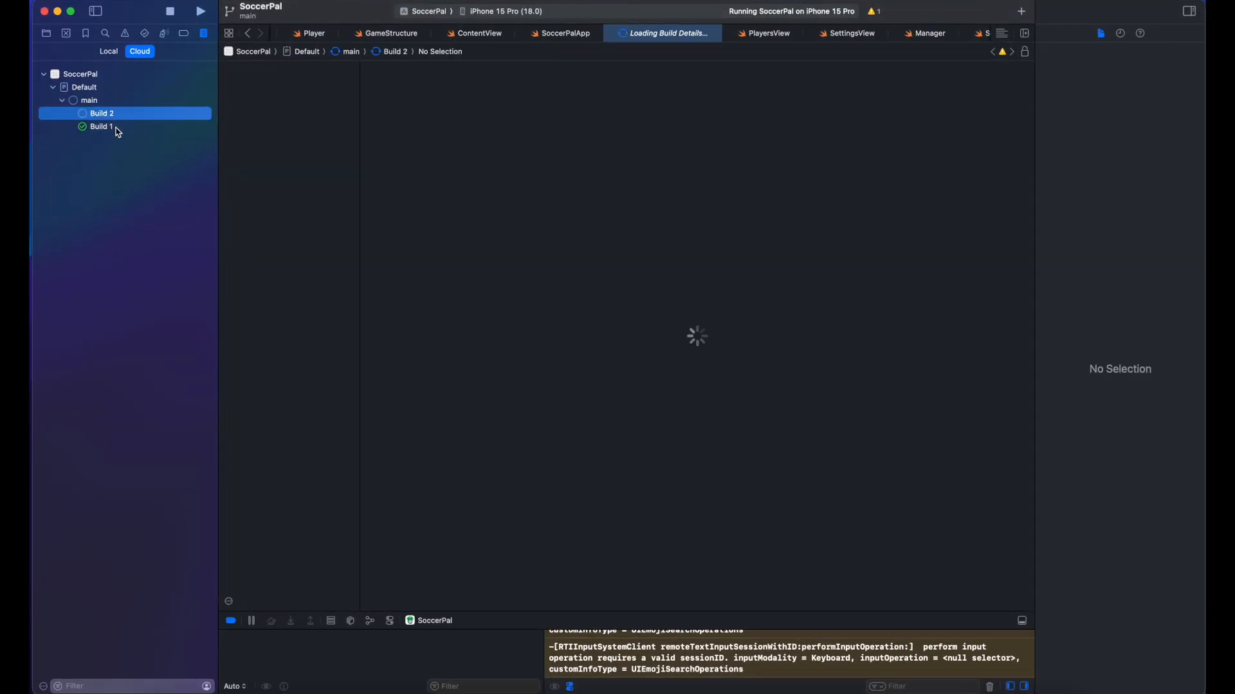
{"action": "left_click", "coordinate": [118, 132]}
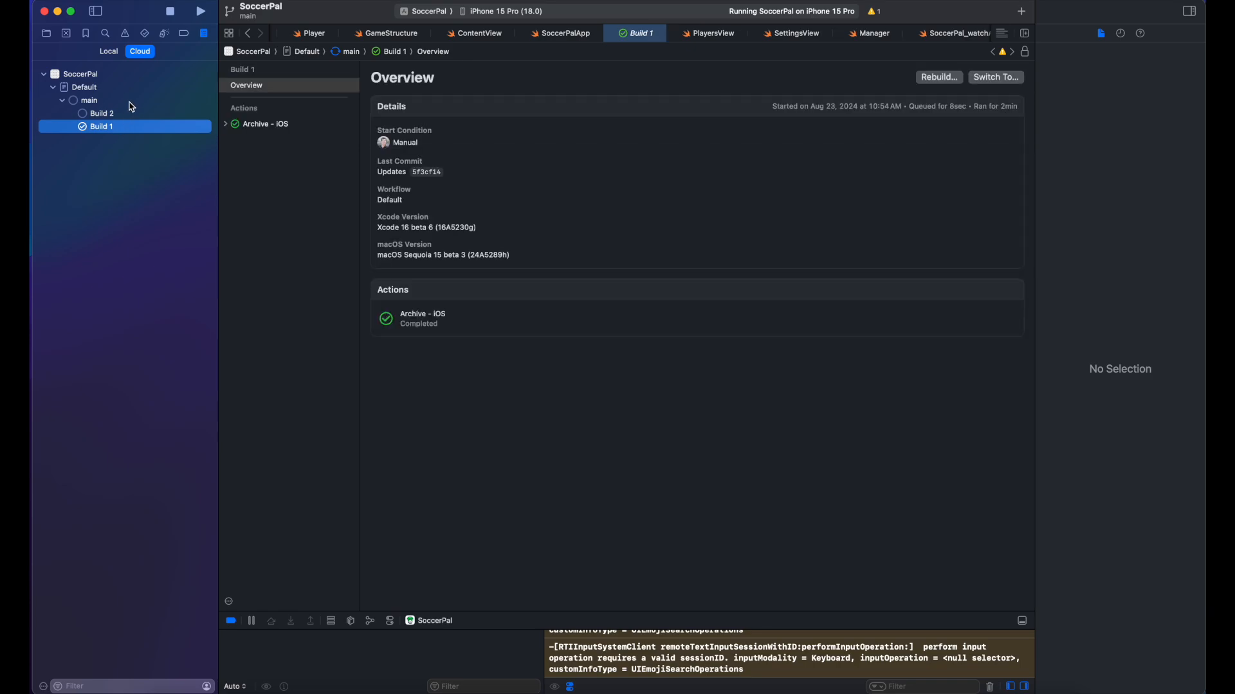
{"action": "left_click", "coordinate": [120, 114]}
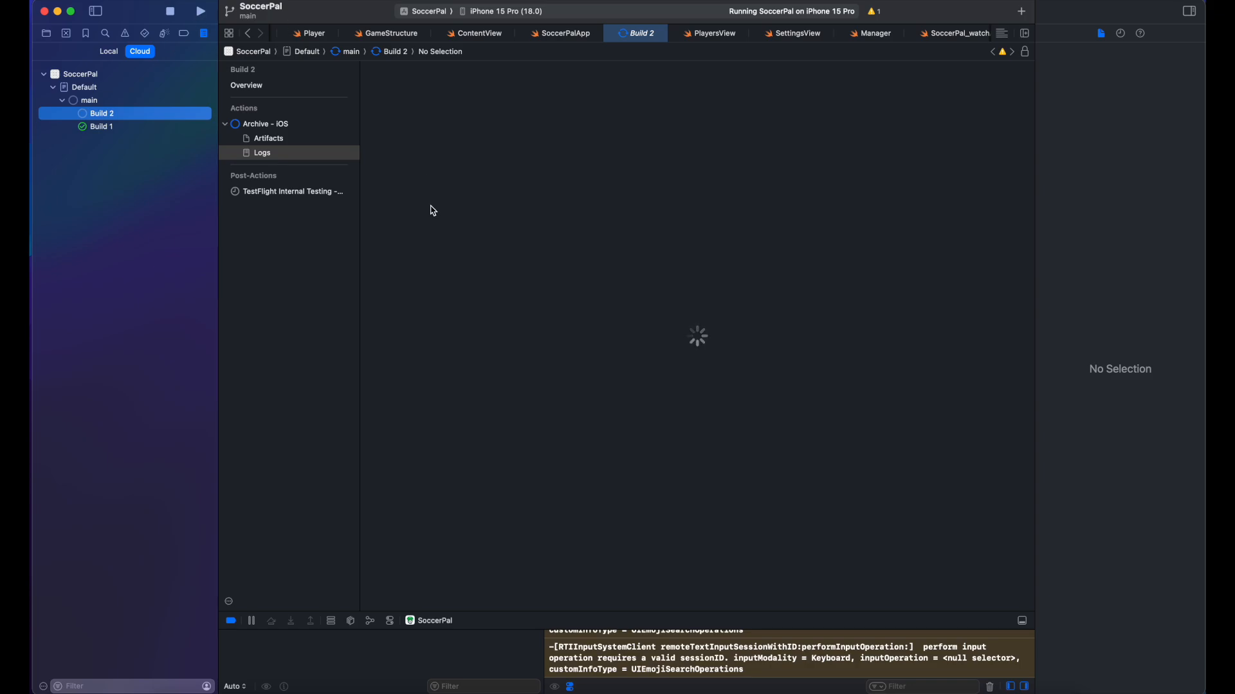
{"action": "left_click", "coordinate": [46, 33]}
{"action": "left_click", "coordinate": [97, 57]}
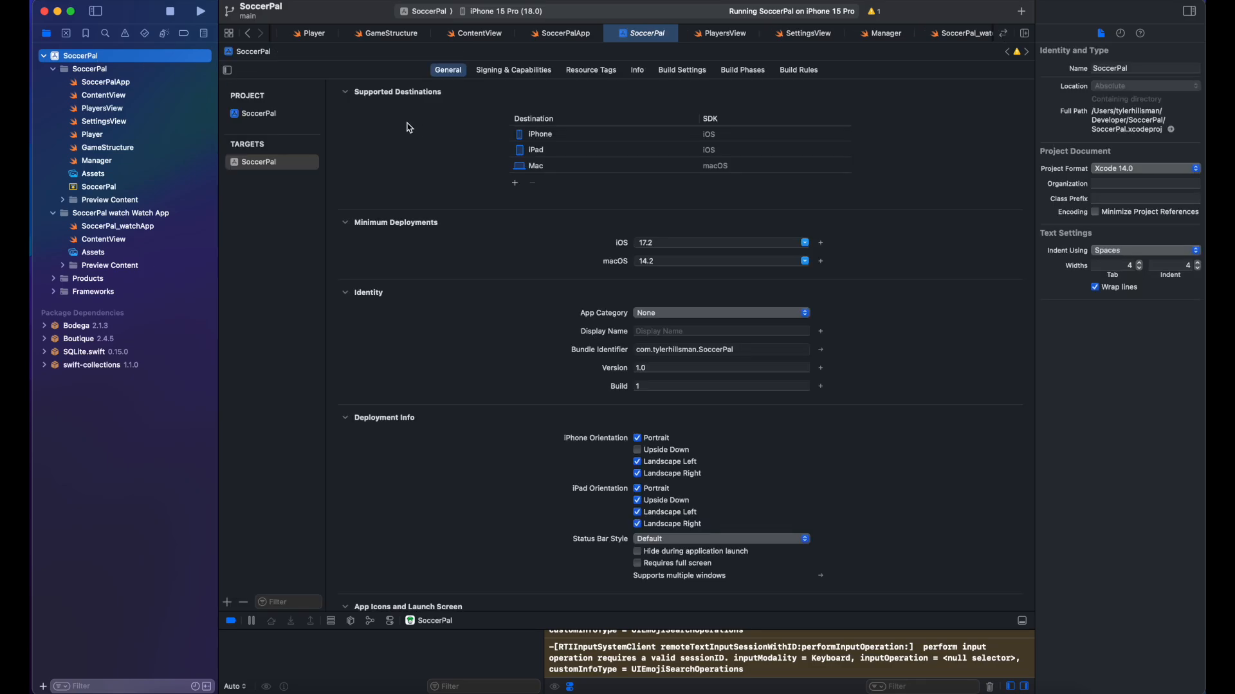
Step: Check version 1.0, the build number and TestFlight page, then list Xcode Cloud builds in Xcode
{"action": "left_click", "coordinate": [643, 368]}
{"action": "left_click", "coordinate": [645, 385]}
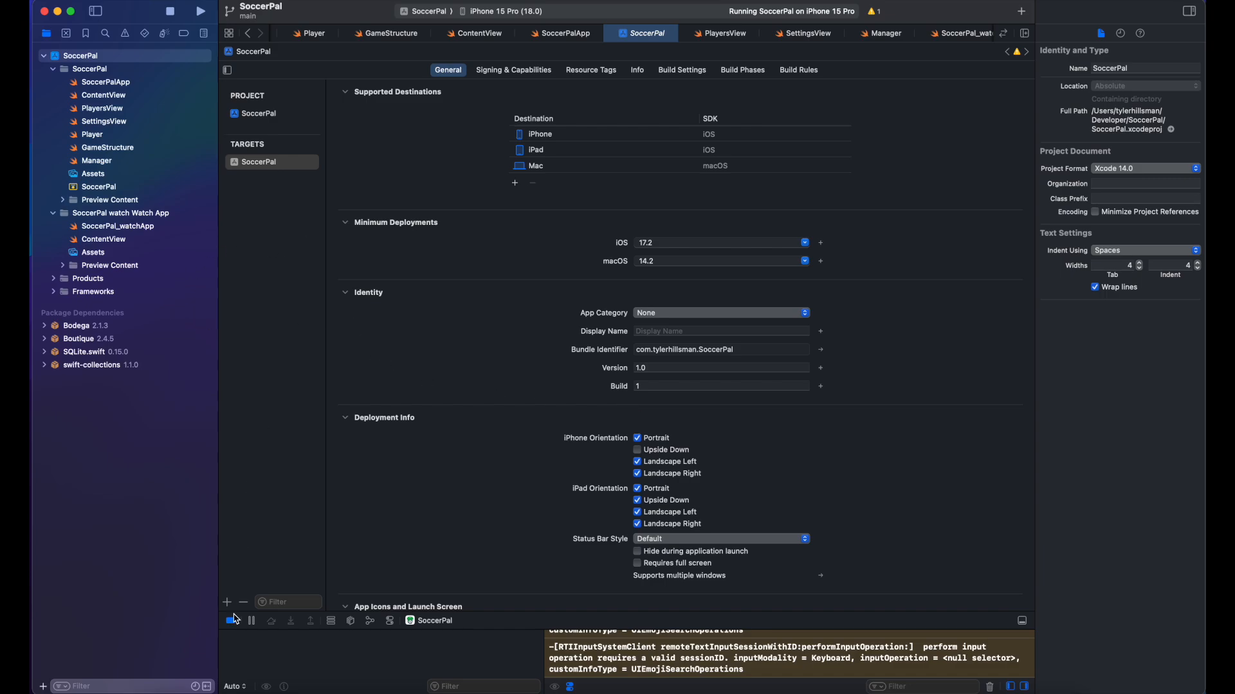
{"action": "left_click", "coordinate": [219, 693]}
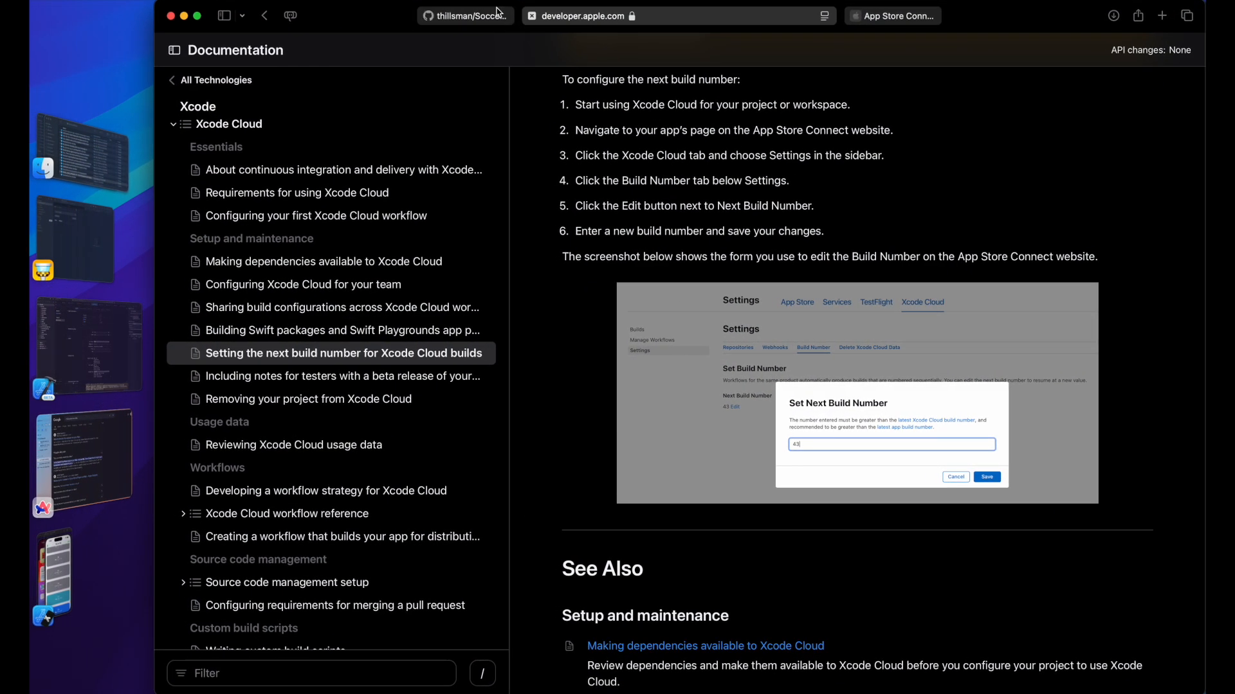
{"action": "left_click", "coordinate": [899, 17]}
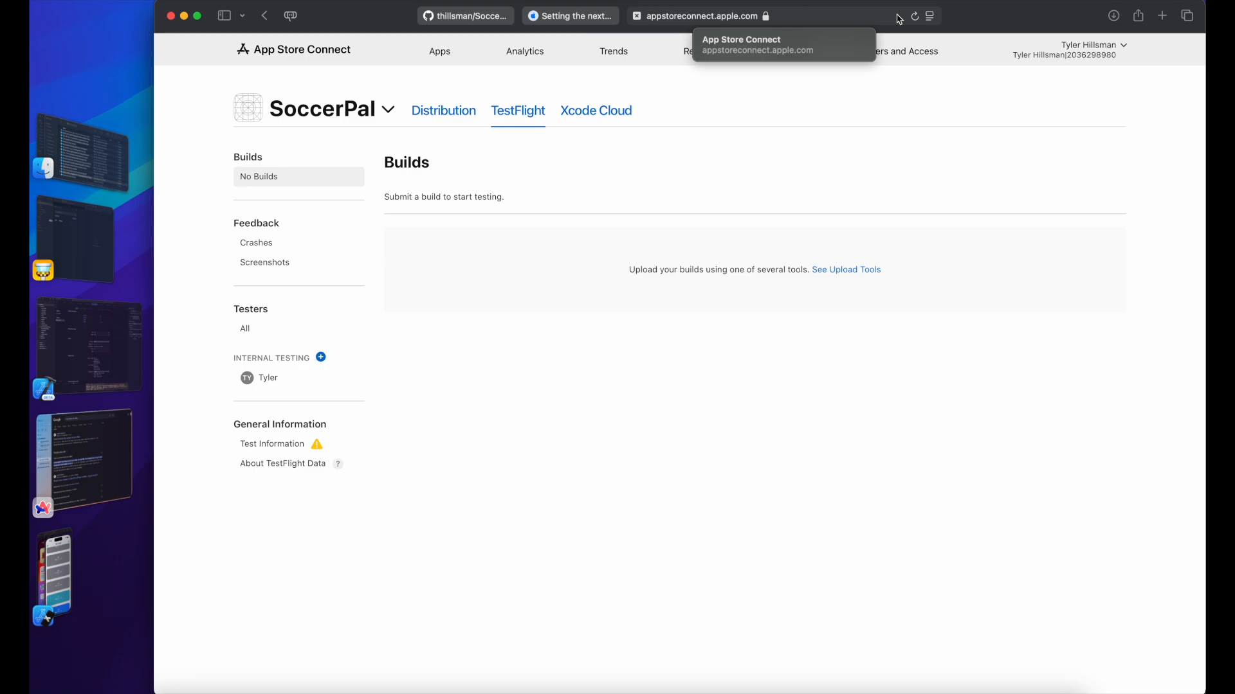
{"action": "left_click", "coordinate": [91, 225]}
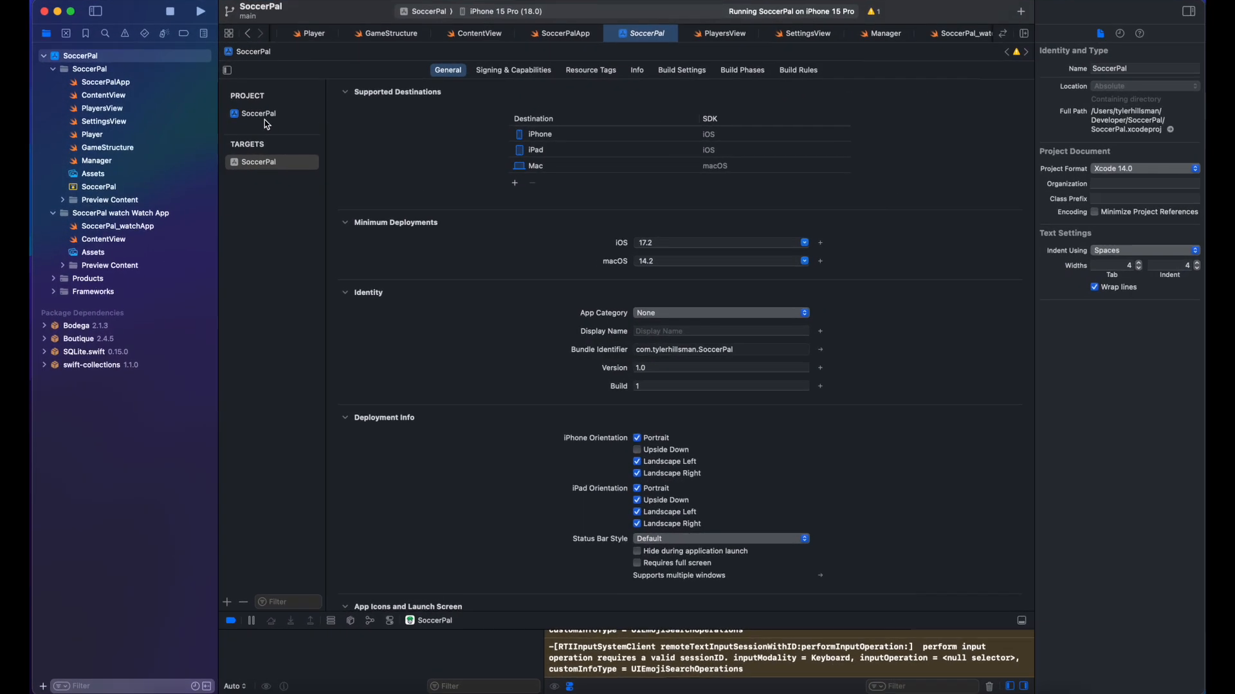
{"action": "left_click", "coordinate": [204, 33]}
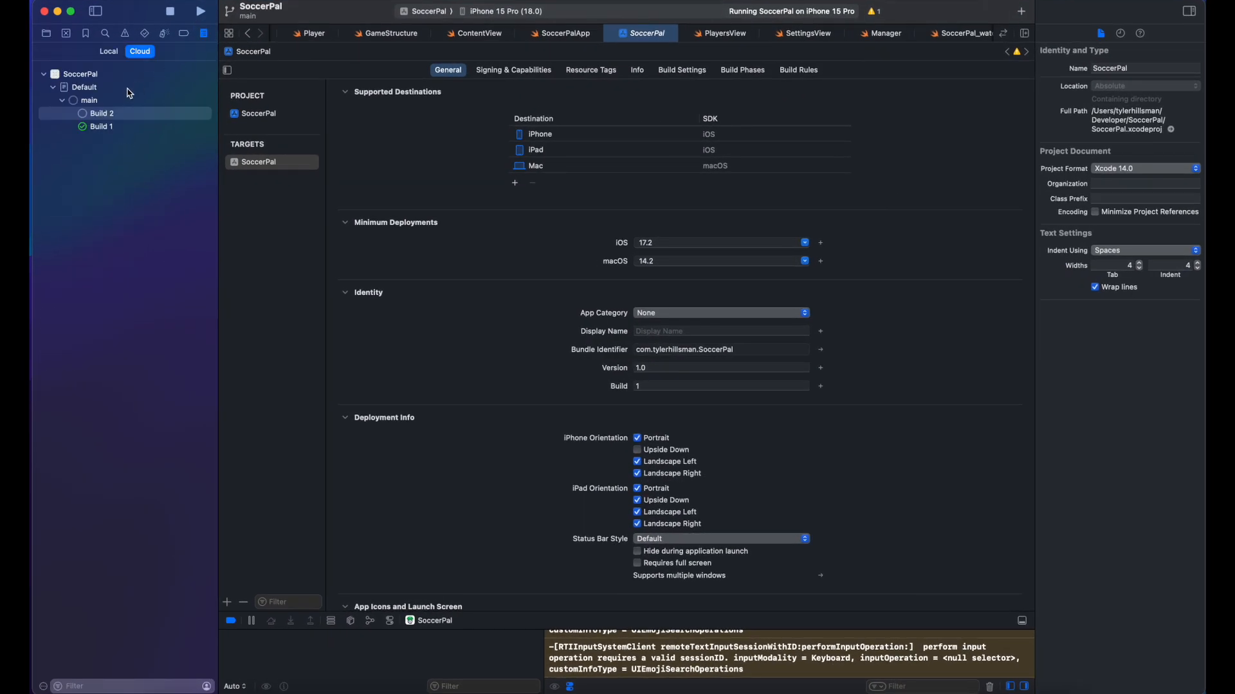
Step: Inspect Build 2's TestFlight Internal Testing post-action and archive logs, then return to App Store Connect
{"action": "left_click", "coordinate": [80, 110]}
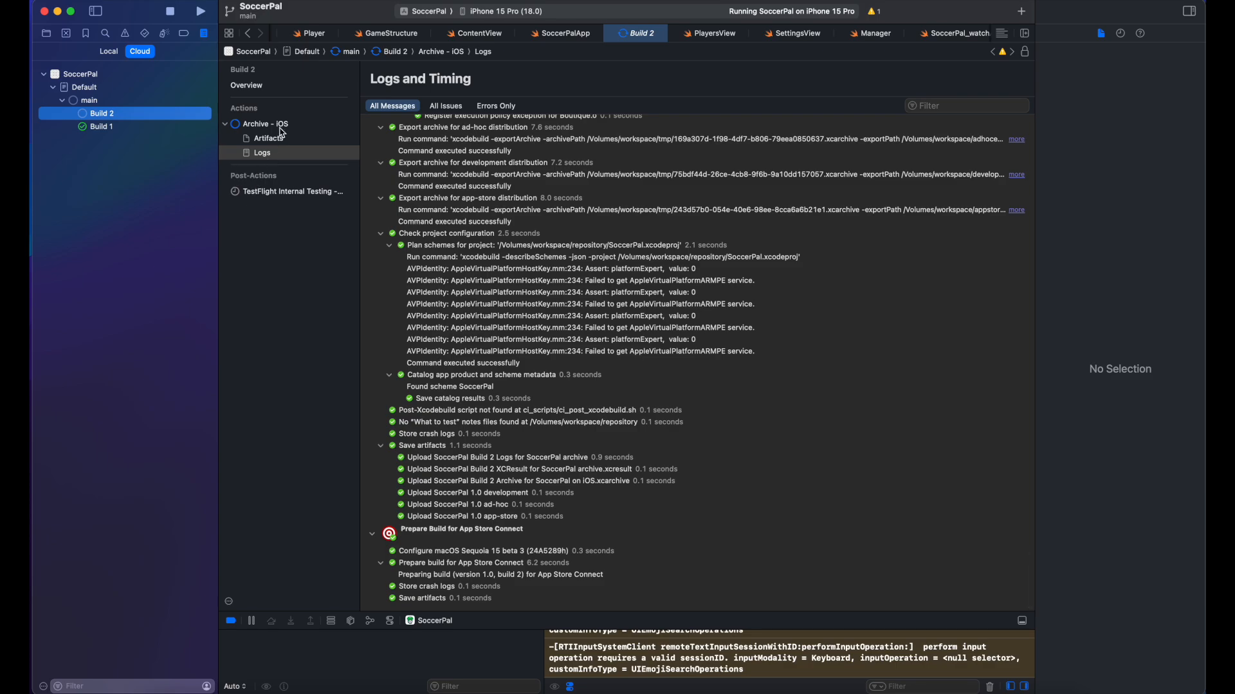
{"action": "left_click", "coordinate": [282, 192]}
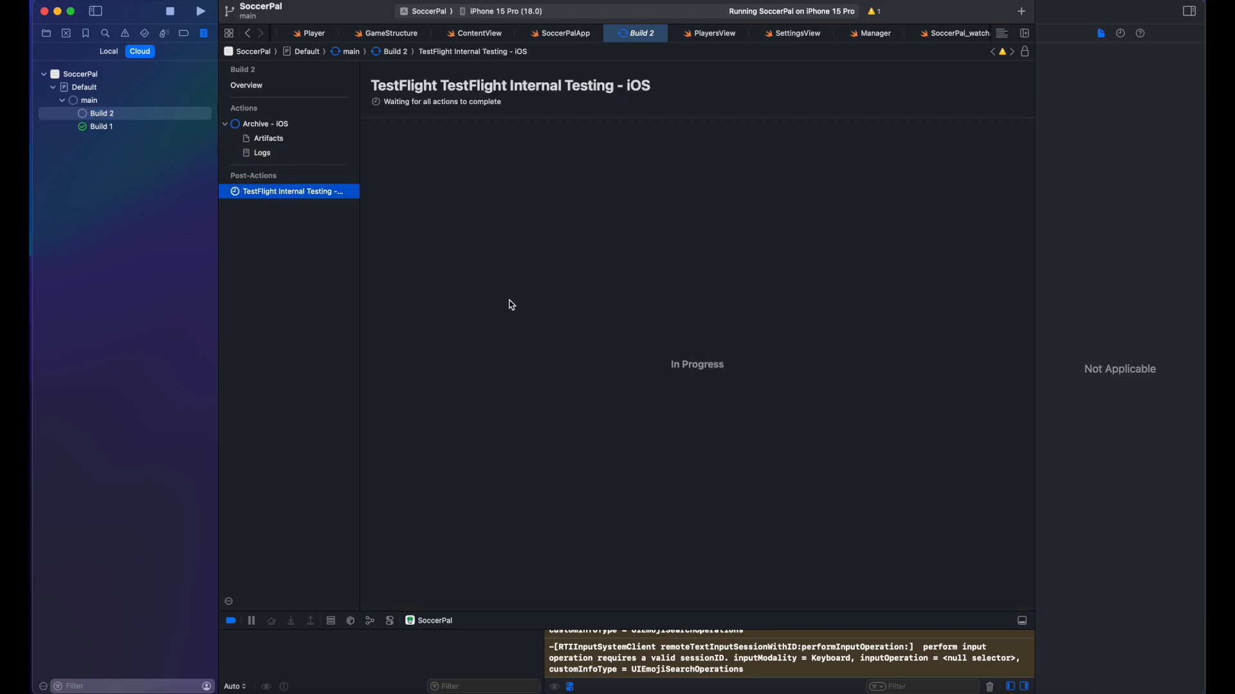
{"action": "left_click", "coordinate": [290, 156]}
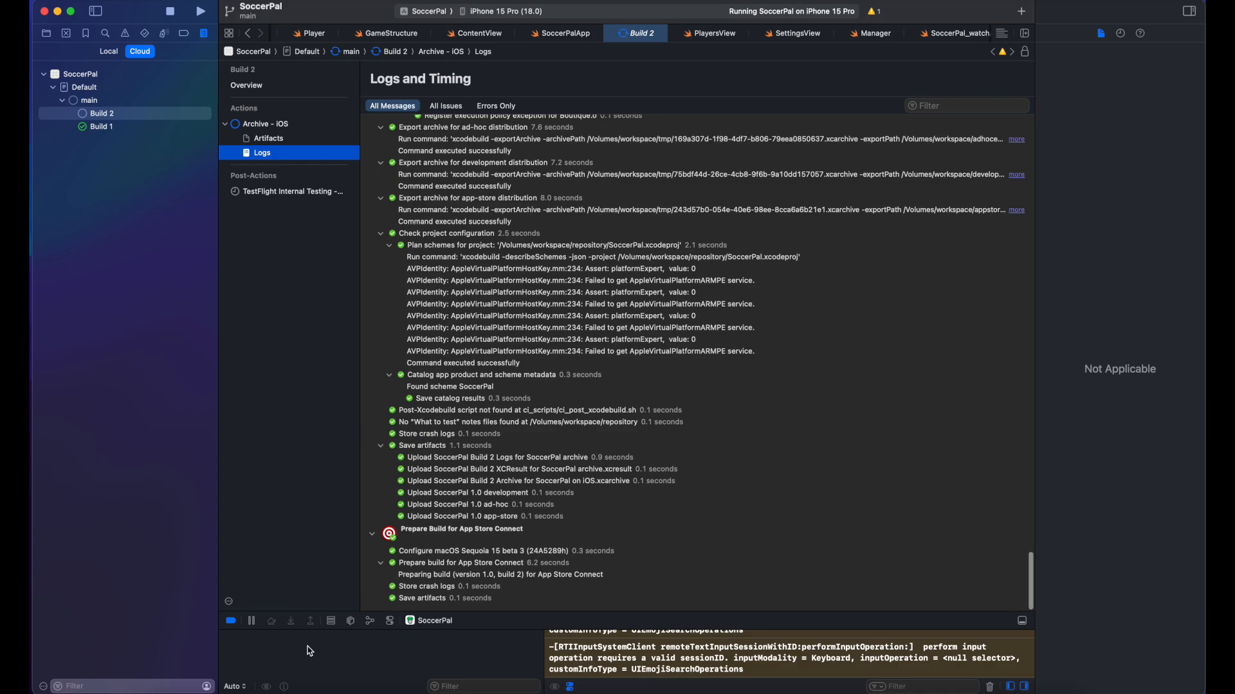
{"action": "left_click", "coordinate": [207, 684]}
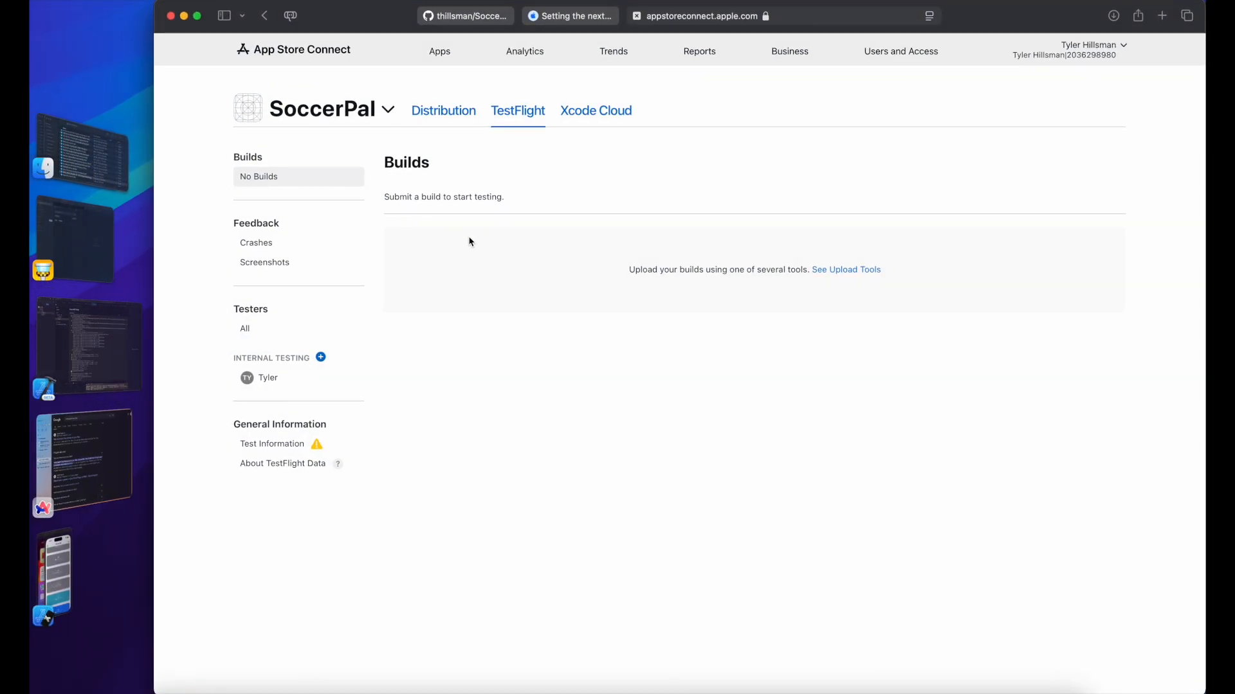
Step: Read the 'Reviewing Xcode Cloud usage data' documentation article, then go to the SoccerPal GitHub repository
{"action": "left_click", "coordinate": [571, 15]}
{"action": "scroll", "coordinate": [378, 506], "scroll_direction": "down", "scroll_amount": 4}
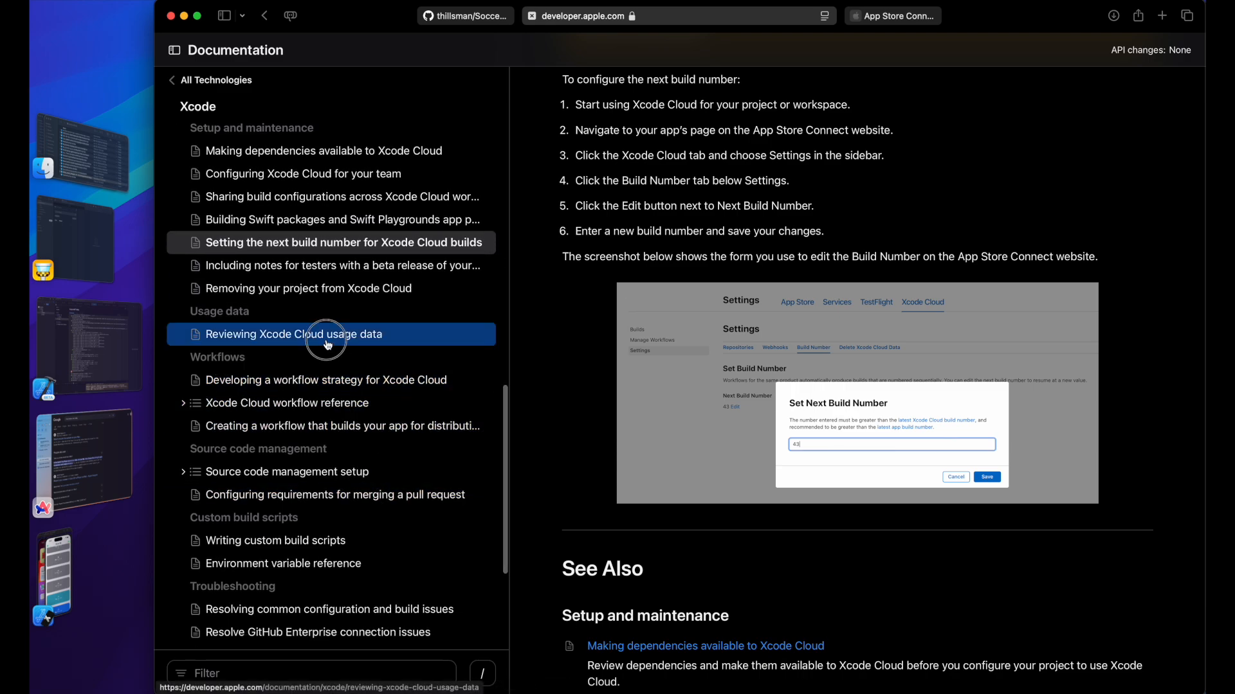
{"action": "left_click", "coordinate": [328, 345]}
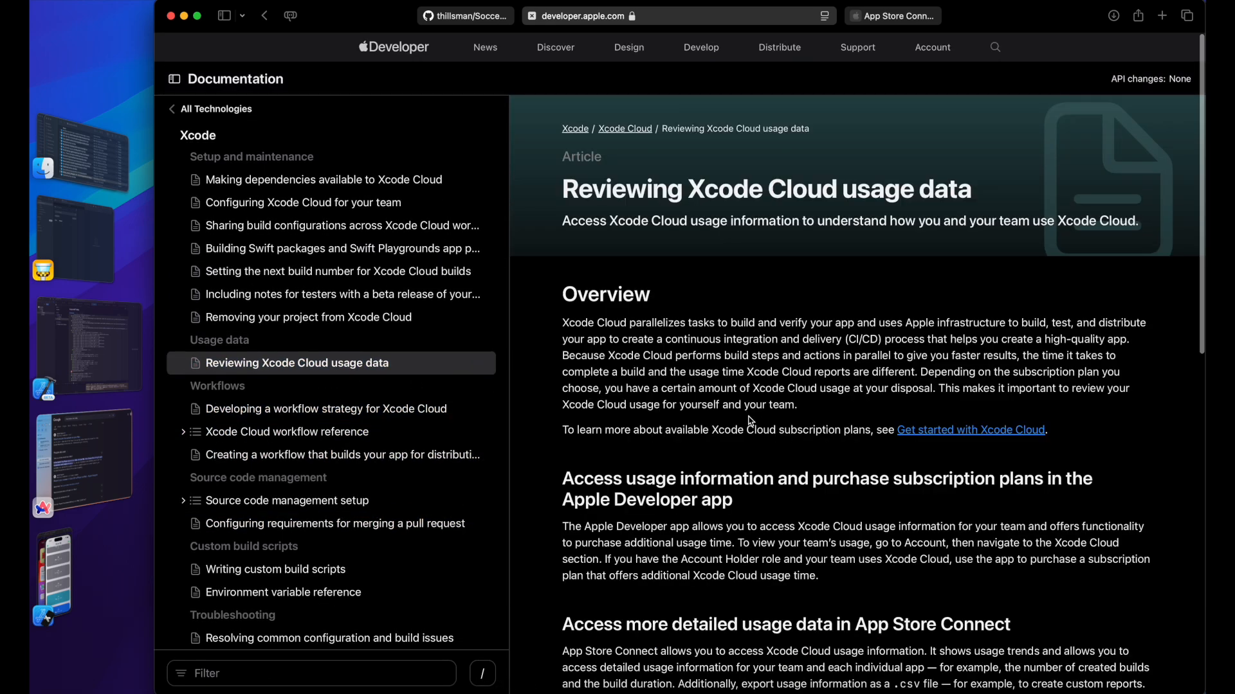
{"action": "scroll", "coordinate": [749, 418], "scroll_direction": "down", "scroll_amount": 7}
{"action": "scroll", "coordinate": [746, 407], "scroll_direction": "down", "scroll_amount": 5}
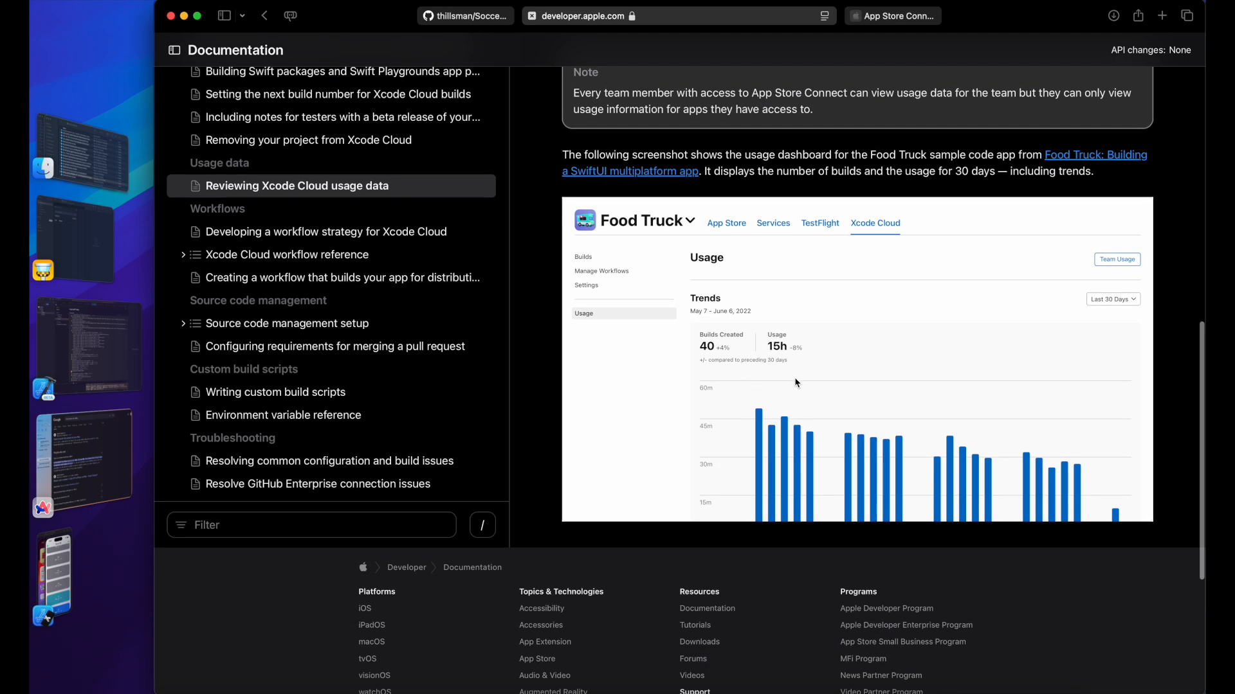
{"action": "scroll", "coordinate": [796, 382], "scroll_direction": "up", "scroll_amount": 5}
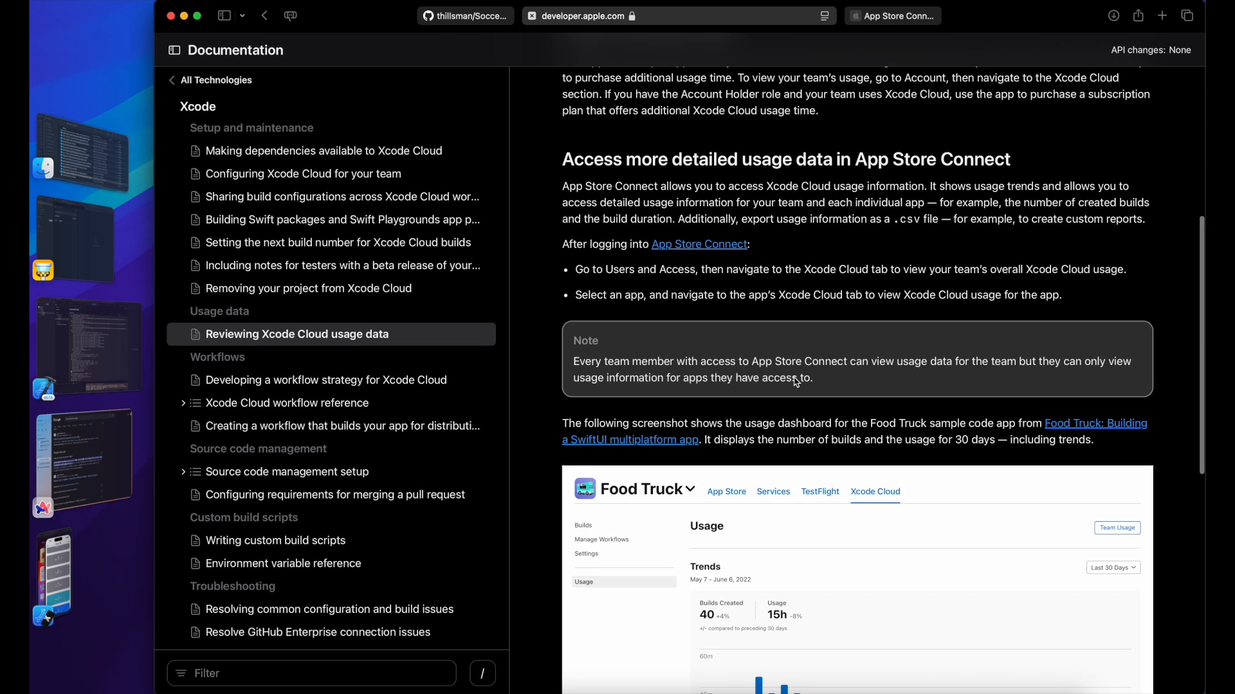
{"action": "scroll", "coordinate": [887, 320], "scroll_direction": "up", "scroll_amount": 2}
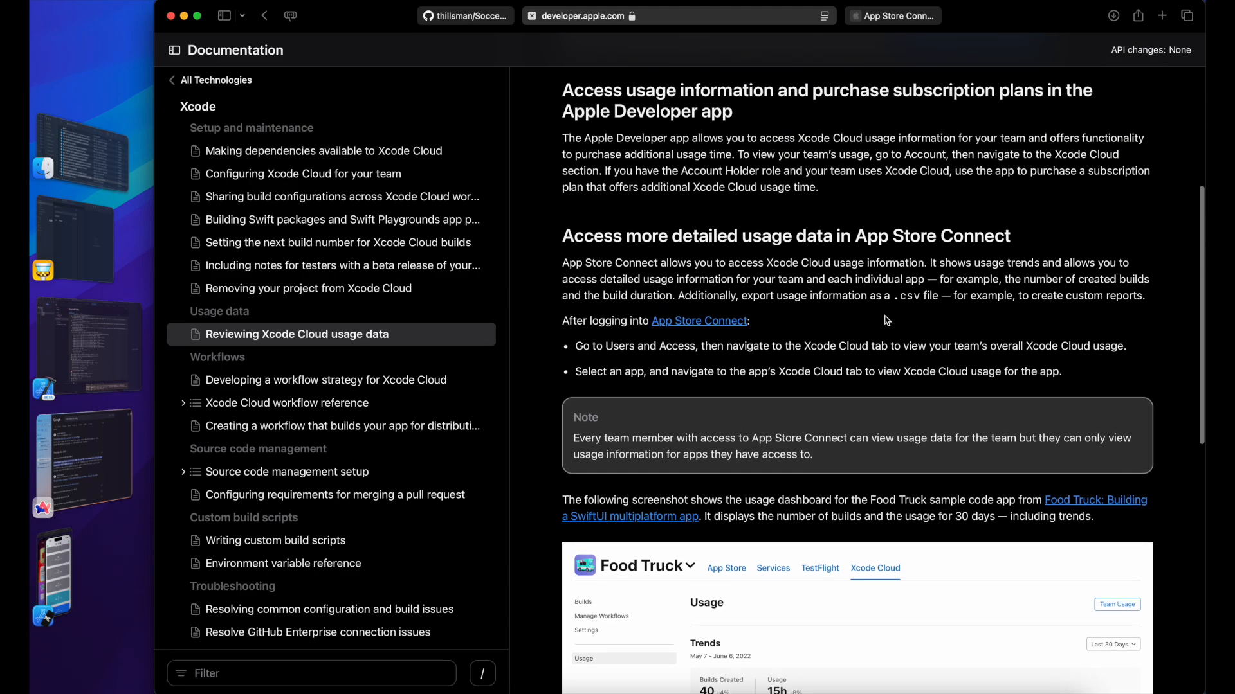
{"action": "scroll", "coordinate": [887, 320], "scroll_direction": "up", "scroll_amount": 3}
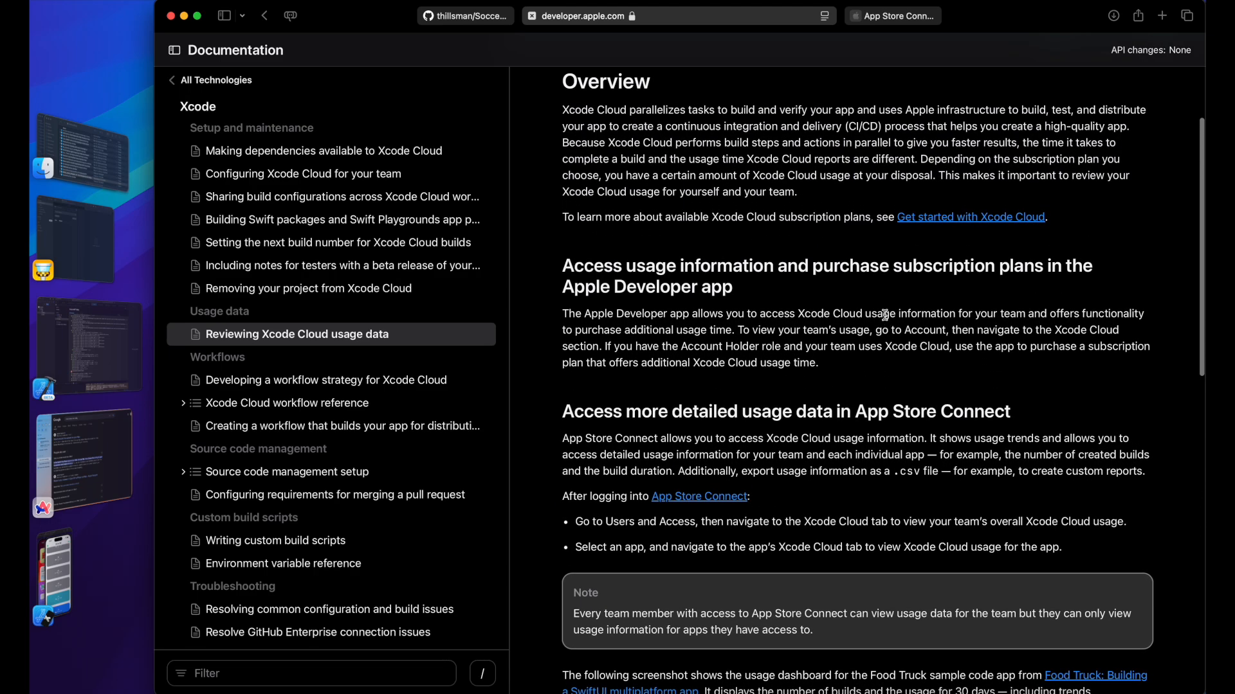
{"action": "scroll", "coordinate": [886, 315], "scroll_direction": "up", "scroll_amount": 1}
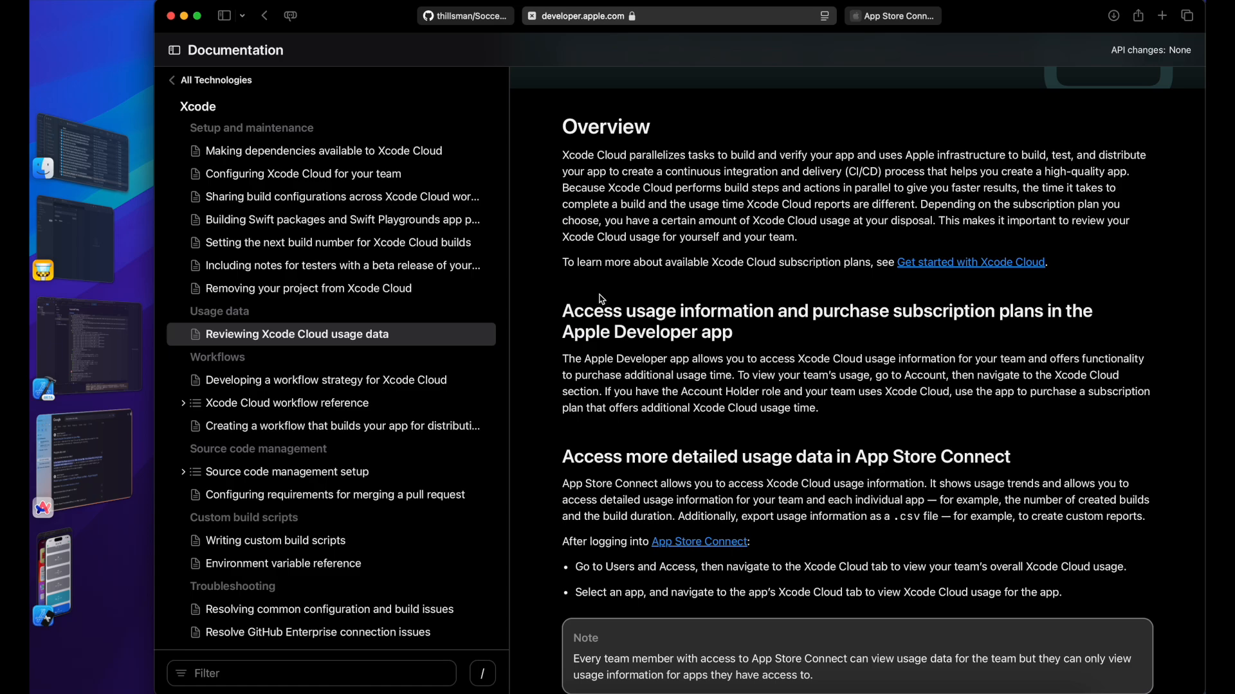
{"action": "scroll", "coordinate": [730, 344], "scroll_direction": "down", "scroll_amount": 5}
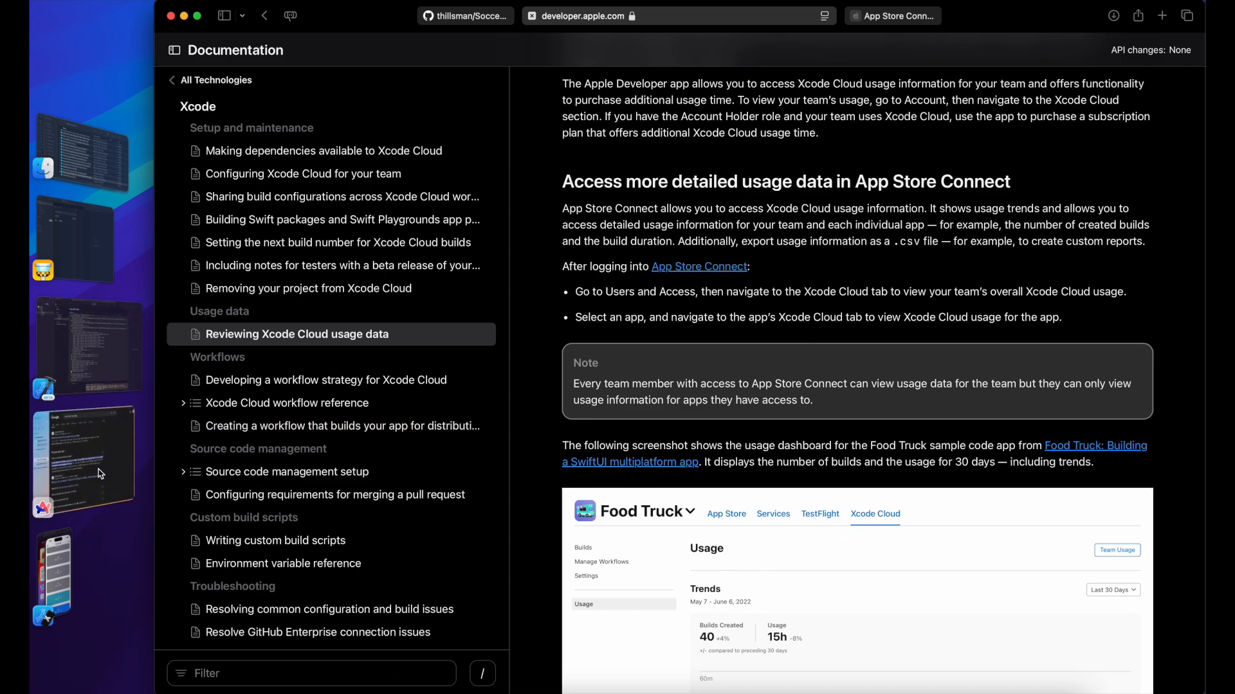
{"action": "left_click", "coordinate": [484, 23]}
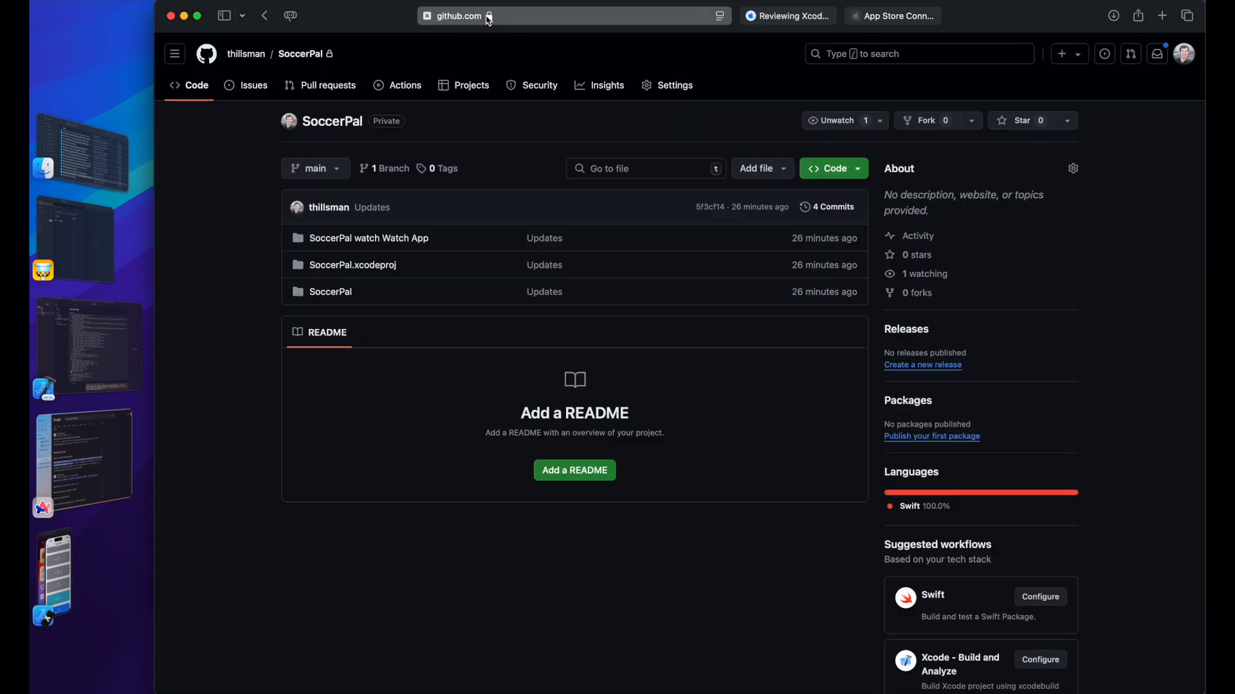
Step: Review SoccerPal's Xcode Cloud usage trends, including Builds Created and 2m of usage
{"action": "left_click", "coordinate": [908, 19]}
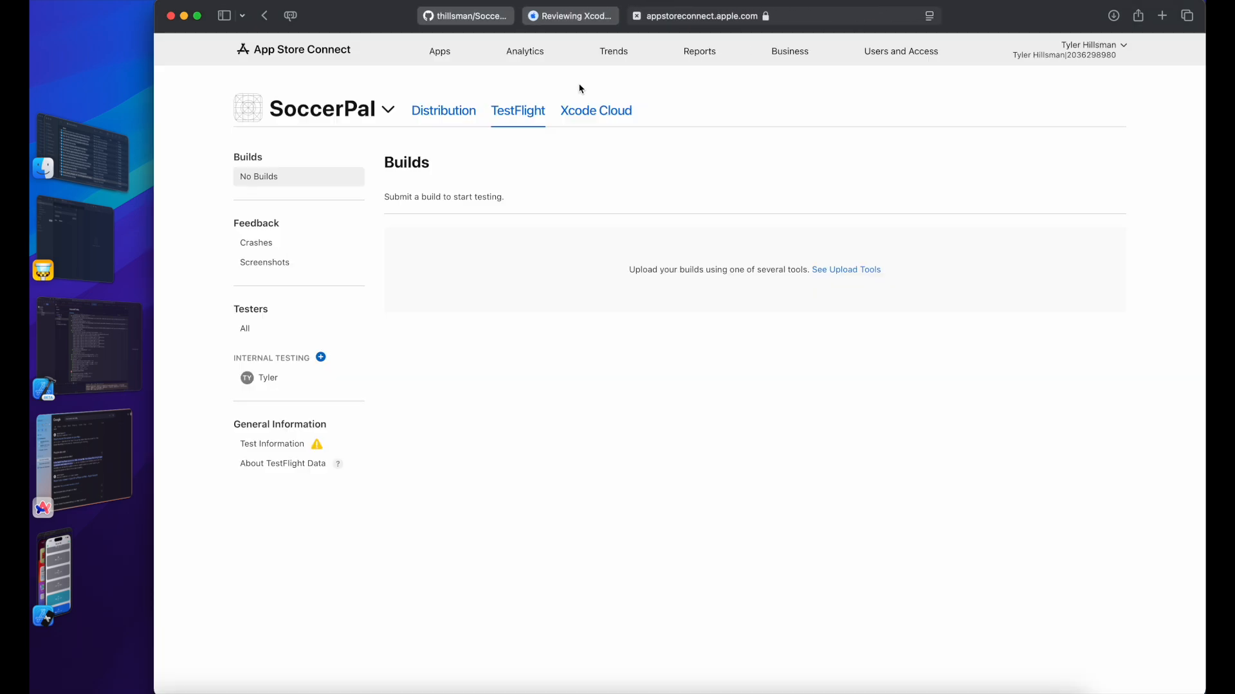
{"action": "left_click", "coordinate": [604, 113]}
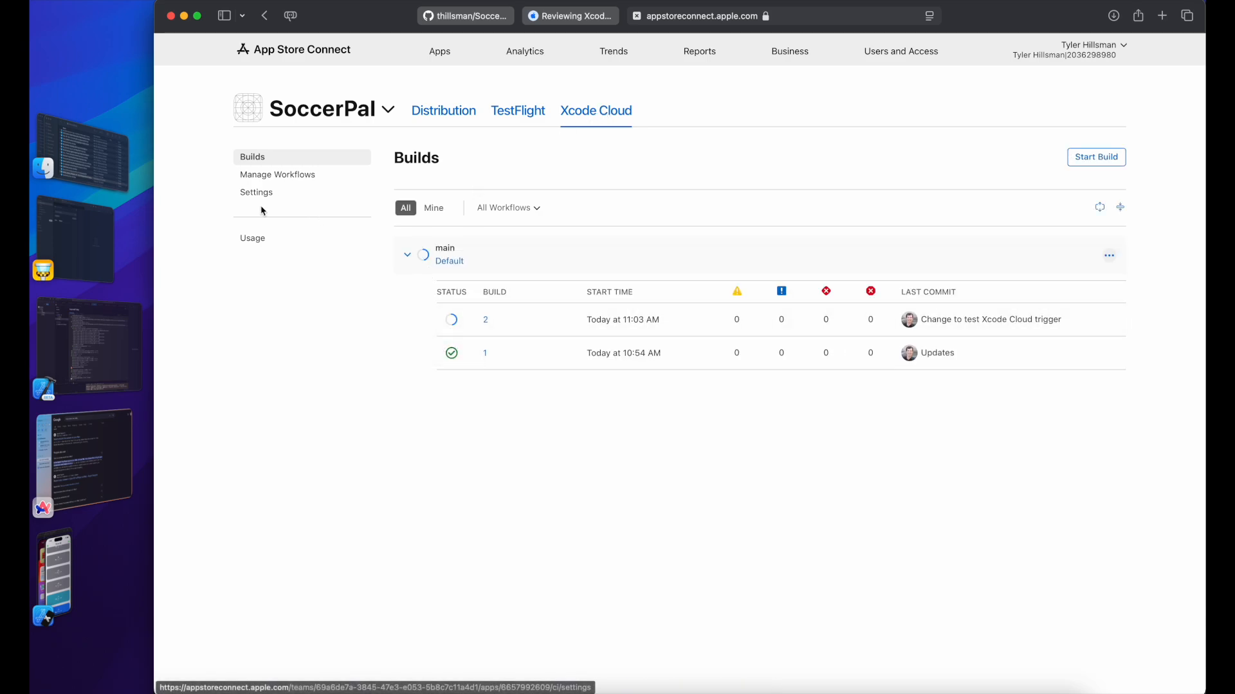
{"action": "left_click", "coordinate": [256, 240]}
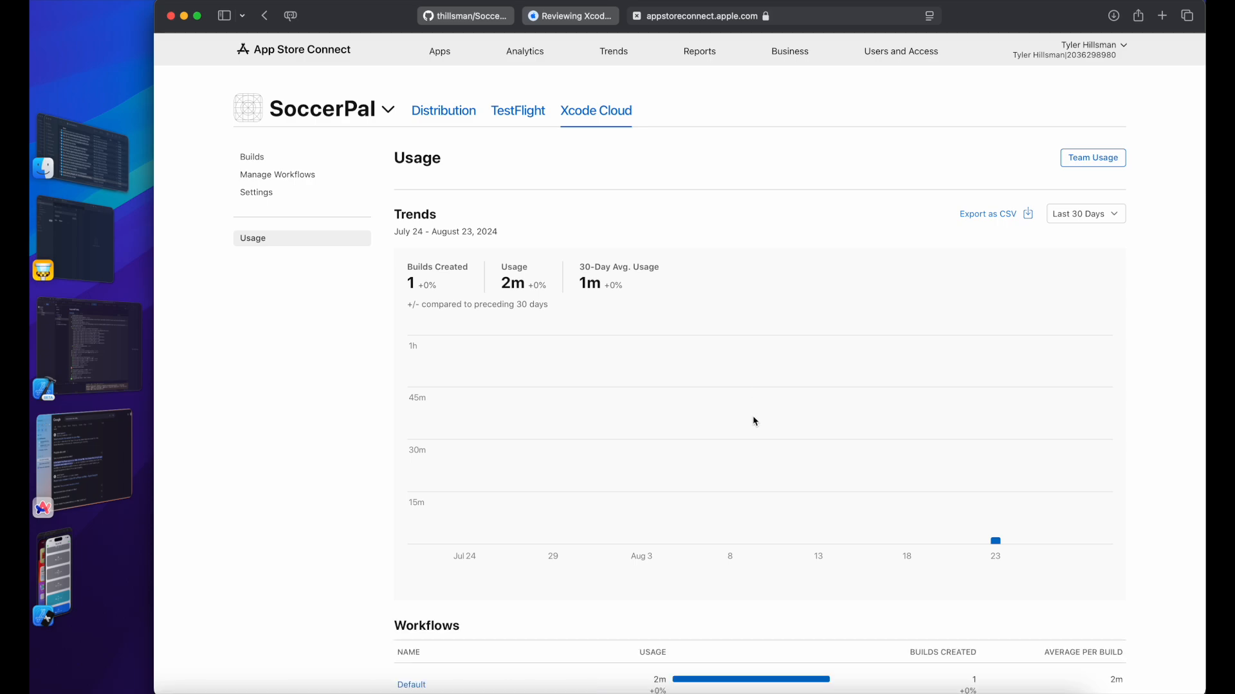
{"action": "left_click_drag", "start_coordinate": [410, 288], "coordinate": [535, 293]}
{"action": "left_click", "coordinate": [451, 288]}
{"action": "left_click", "coordinate": [712, 309]}
{"action": "scroll", "coordinate": [689, 268], "scroll_direction": "down", "scroll_amount": 3}
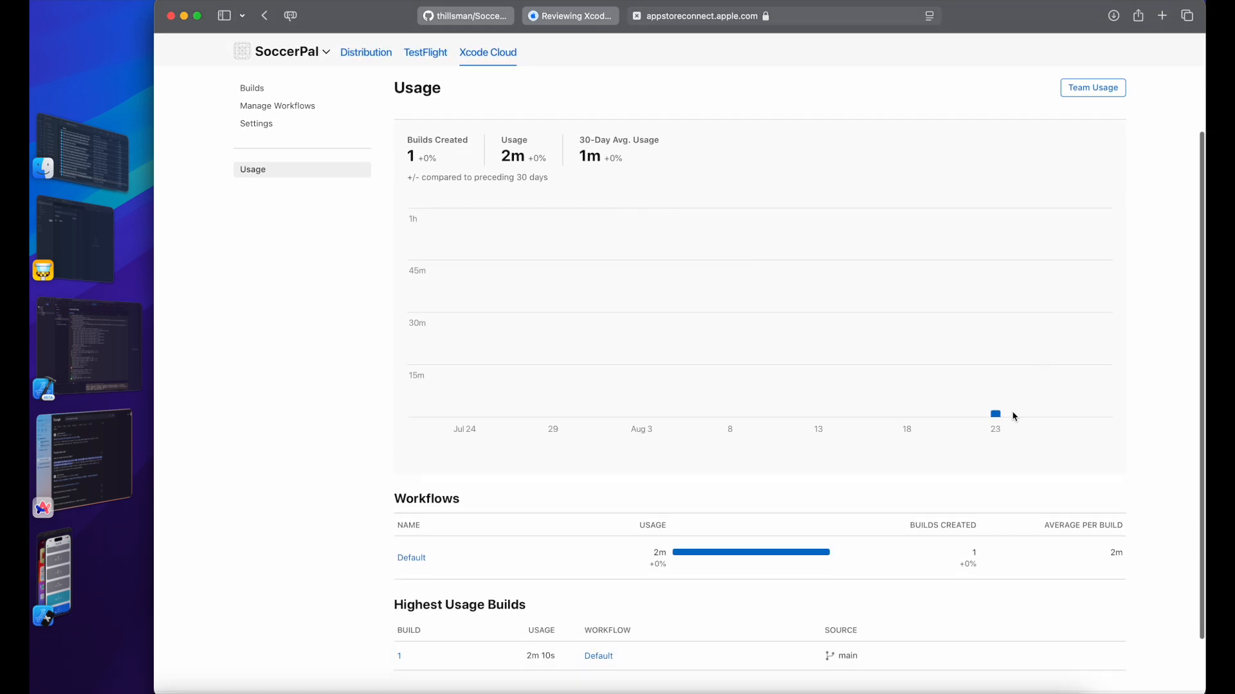
{"action": "scroll", "coordinate": [974, 421], "scroll_direction": "down", "scroll_amount": 2}
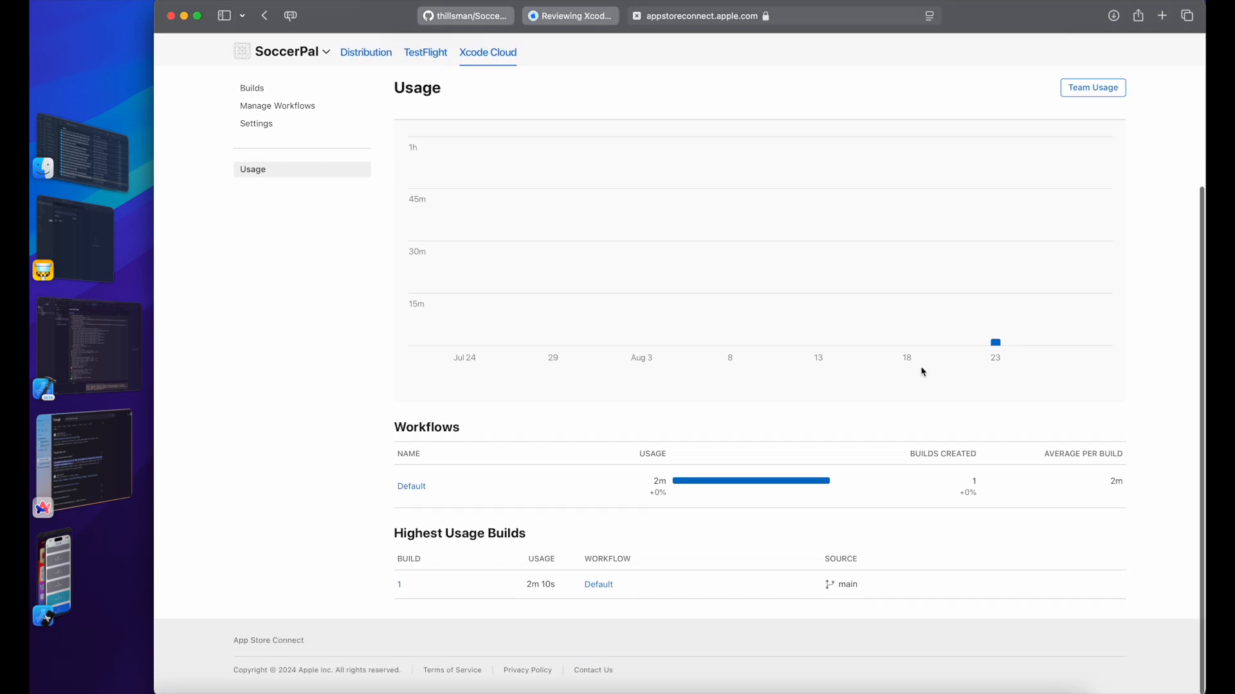
{"action": "scroll", "coordinate": [920, 367], "scroll_direction": "up", "scroll_amount": 5}
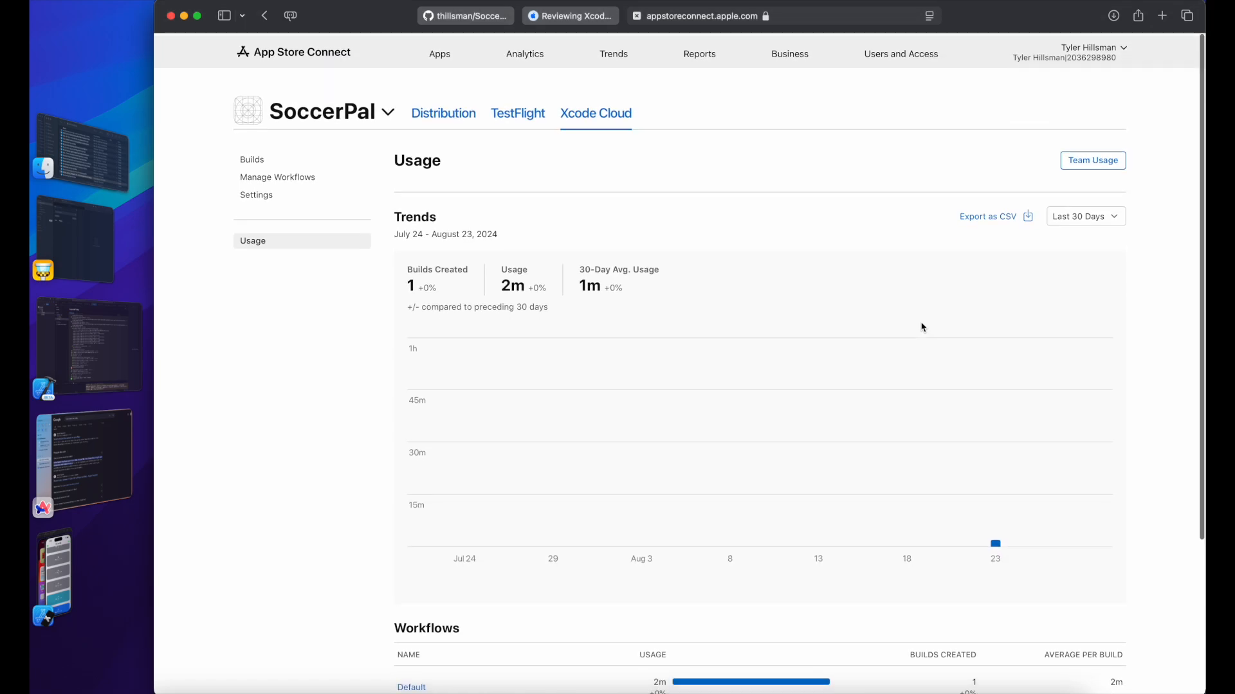
Step: Check the team-wide usage of 20m used with 24h 40m available, then open Manage Xcode Cloud
{"action": "left_click", "coordinate": [1091, 165]}
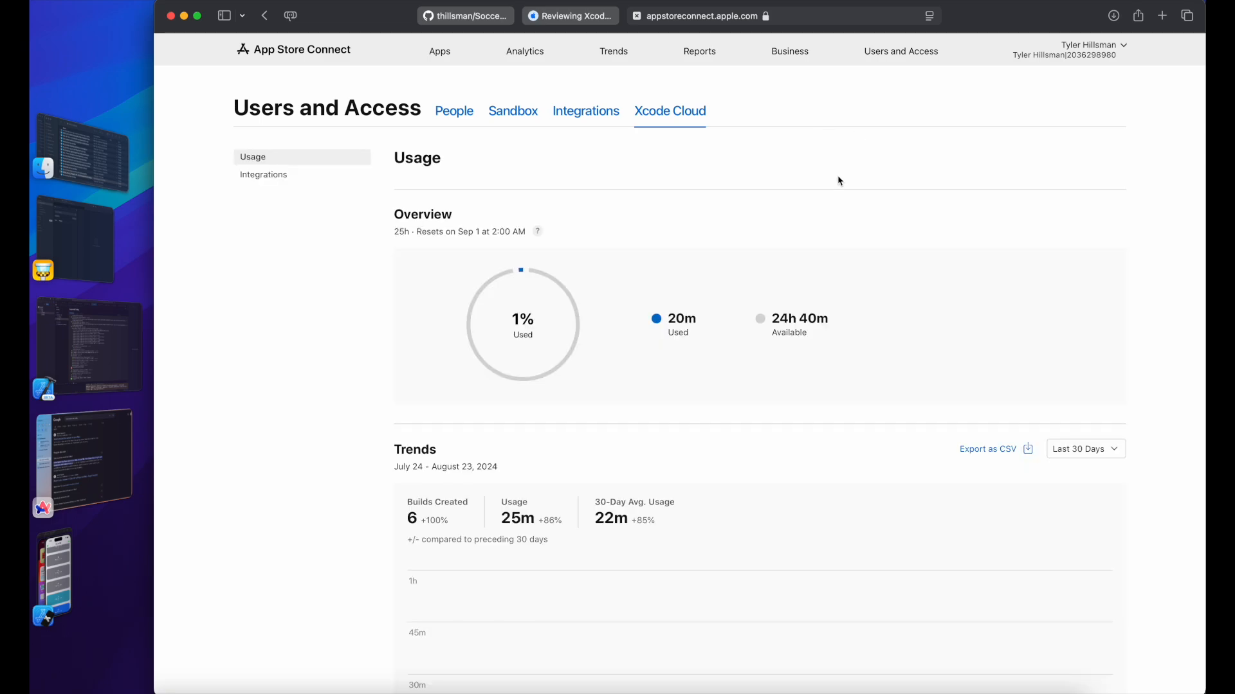
{"action": "scroll", "coordinate": [628, 377], "scroll_direction": "down", "scroll_amount": 3}
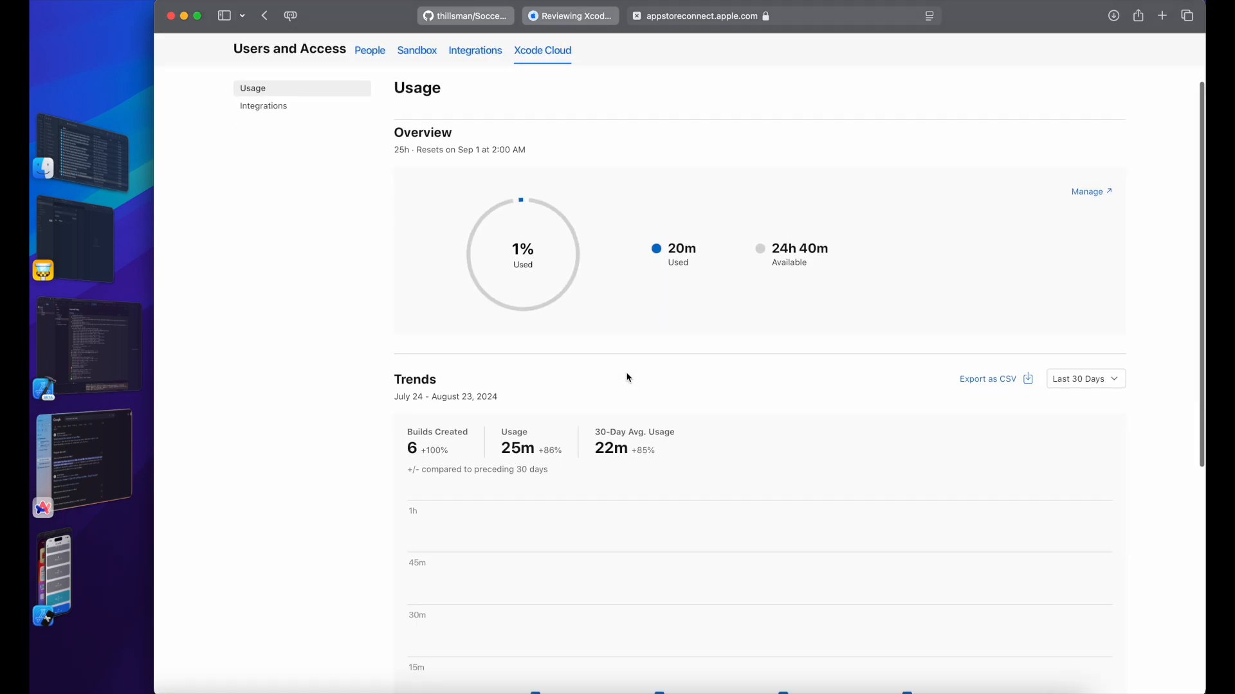
{"action": "scroll", "coordinate": [639, 274], "scroll_direction": "up", "scroll_amount": 1}
{"action": "double_click", "coordinate": [674, 263]}
{"action": "left_click", "coordinate": [717, 314]}
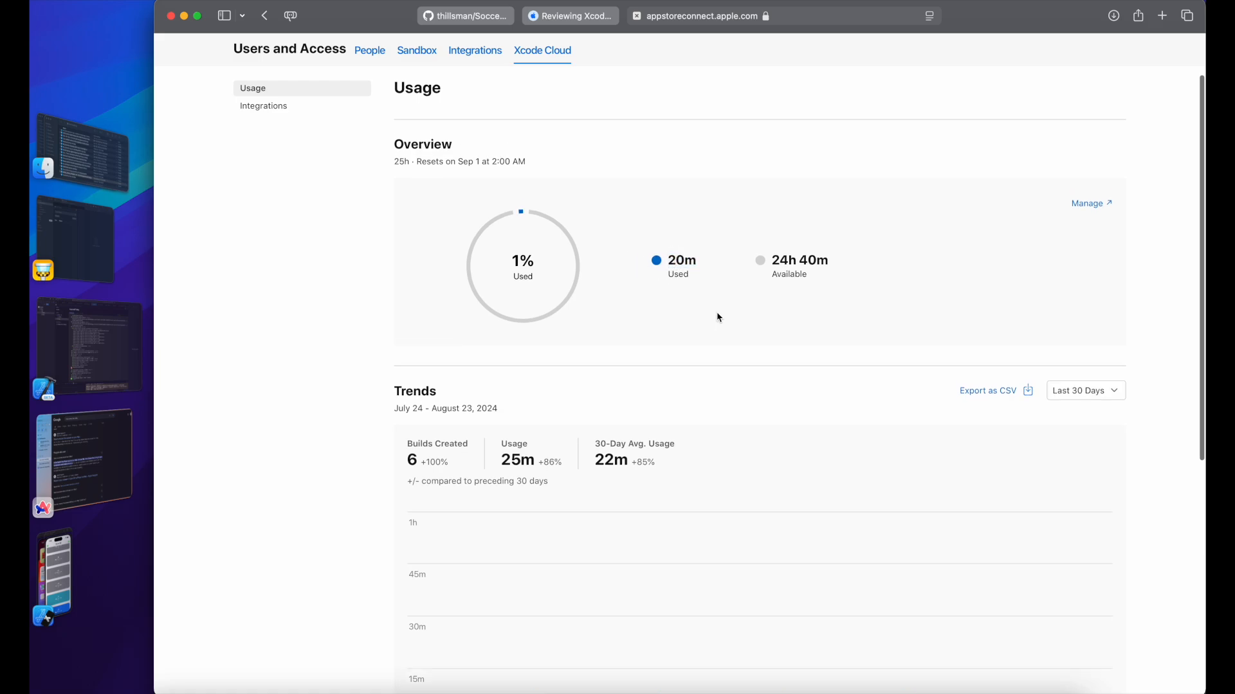
{"action": "left_click", "coordinate": [481, 165]}
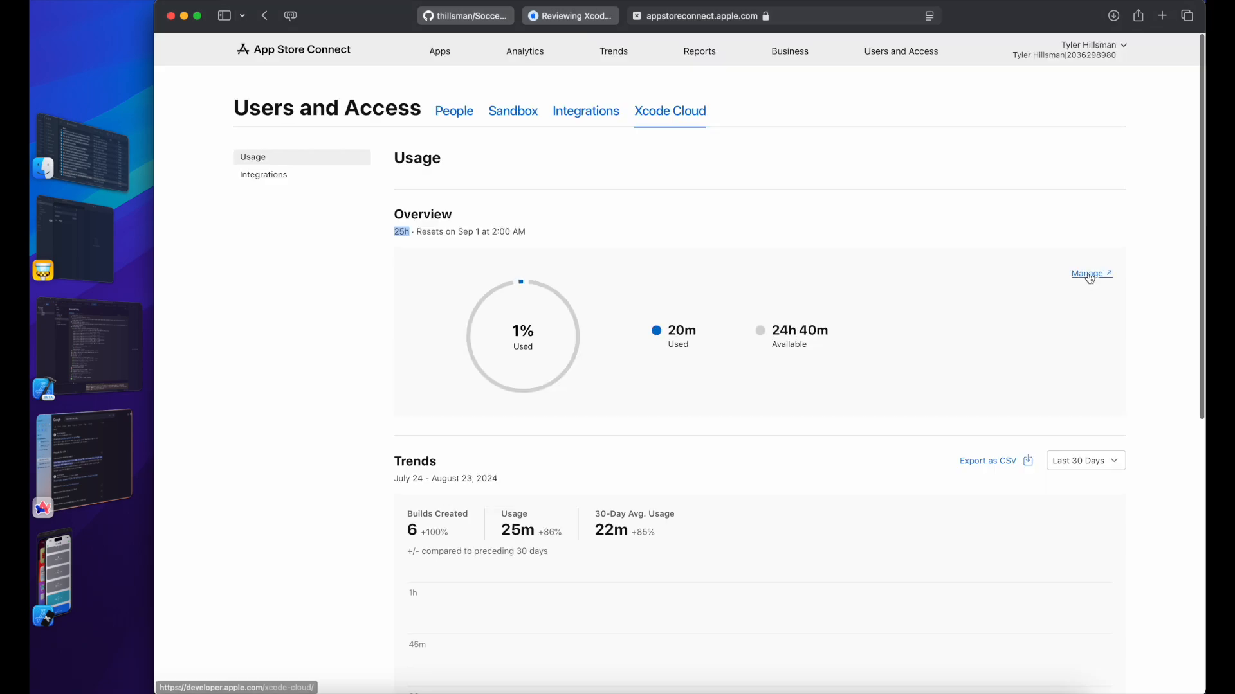
{"action": "left_click", "coordinate": [1089, 275]}
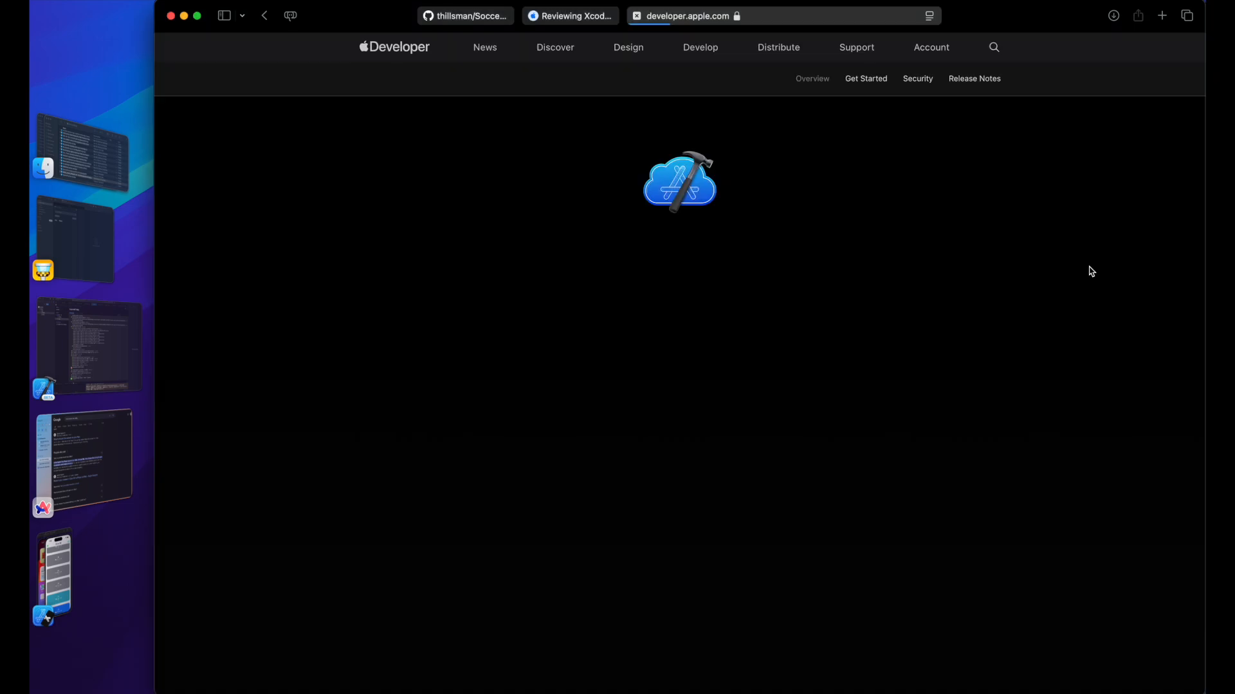
Step: Skim the Xcode Cloud overview page, then return to Build 2's TestFlight internal testing step in Xcode
{"action": "scroll", "coordinate": [986, 353], "scroll_direction": "down", "scroll_amount": 10}
{"action": "scroll", "coordinate": [989, 357], "scroll_direction": "down", "scroll_amount": 10}
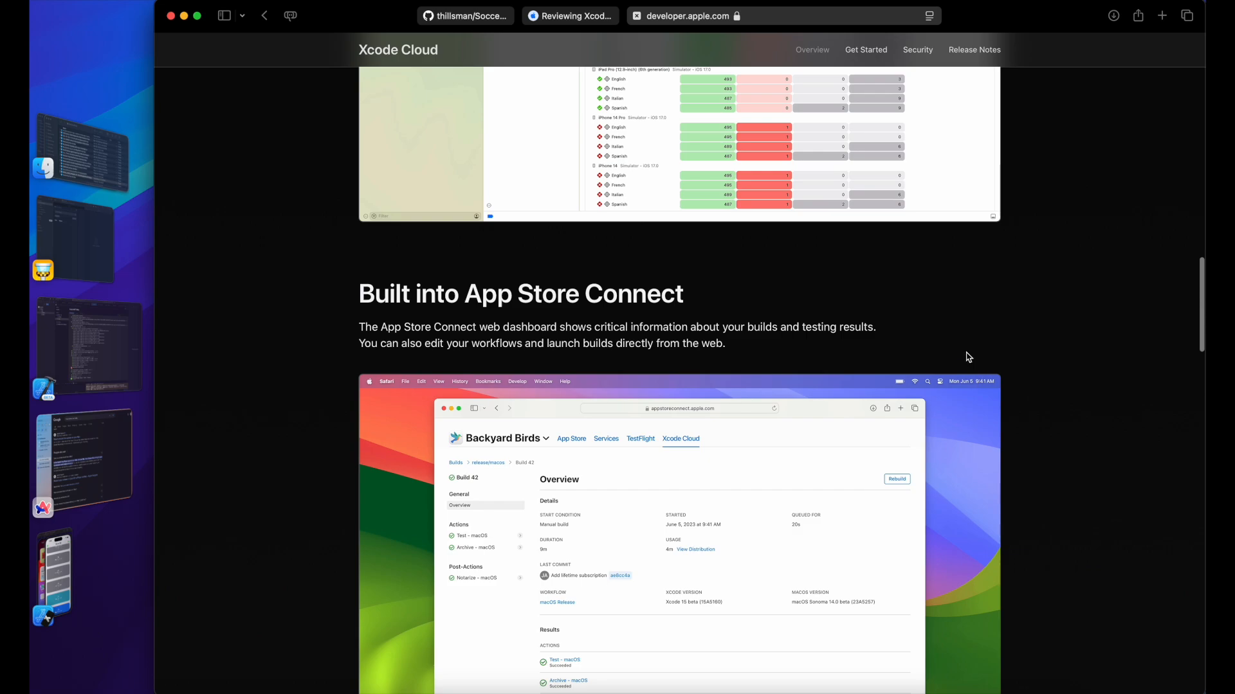
{"action": "scroll", "coordinate": [964, 353], "scroll_direction": "up", "scroll_amount": 5}
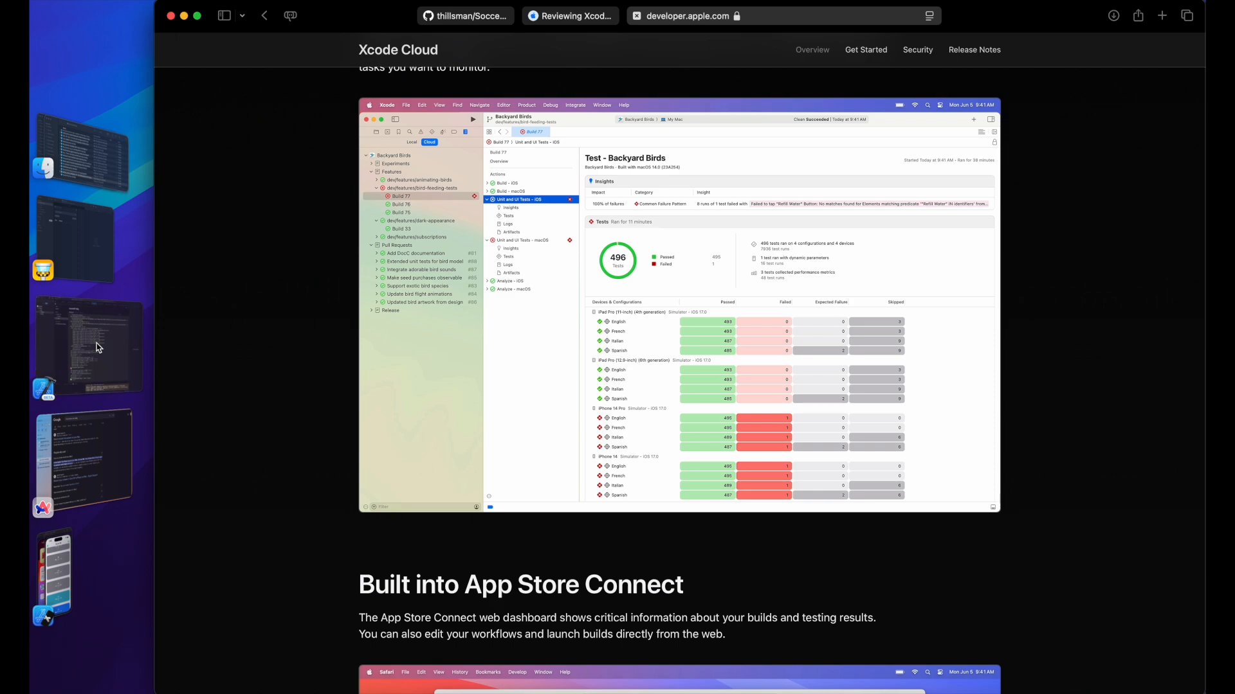
{"action": "left_click", "coordinate": [105, 344]}
{"action": "left_click", "coordinate": [297, 193]}
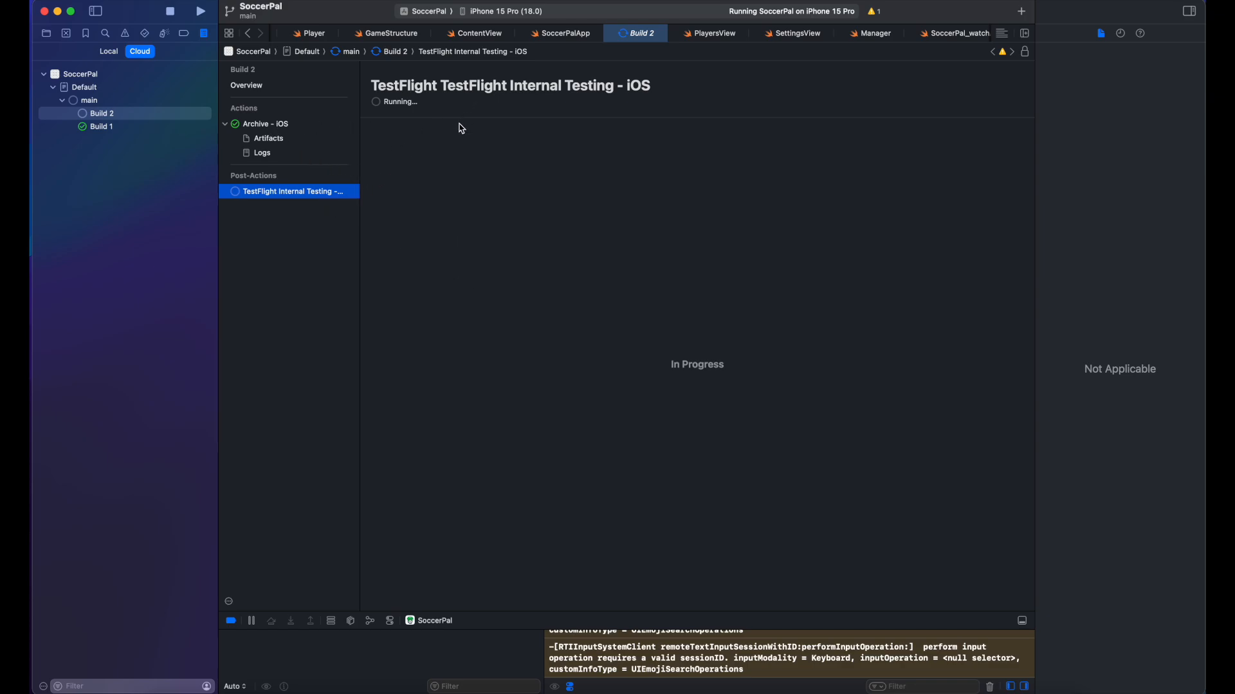
Step: Confirm Build 2's TestFlight Internal Testing step was canceled while Archive - iOS completed without issues
{"action": "left_click", "coordinate": [300, 155]}
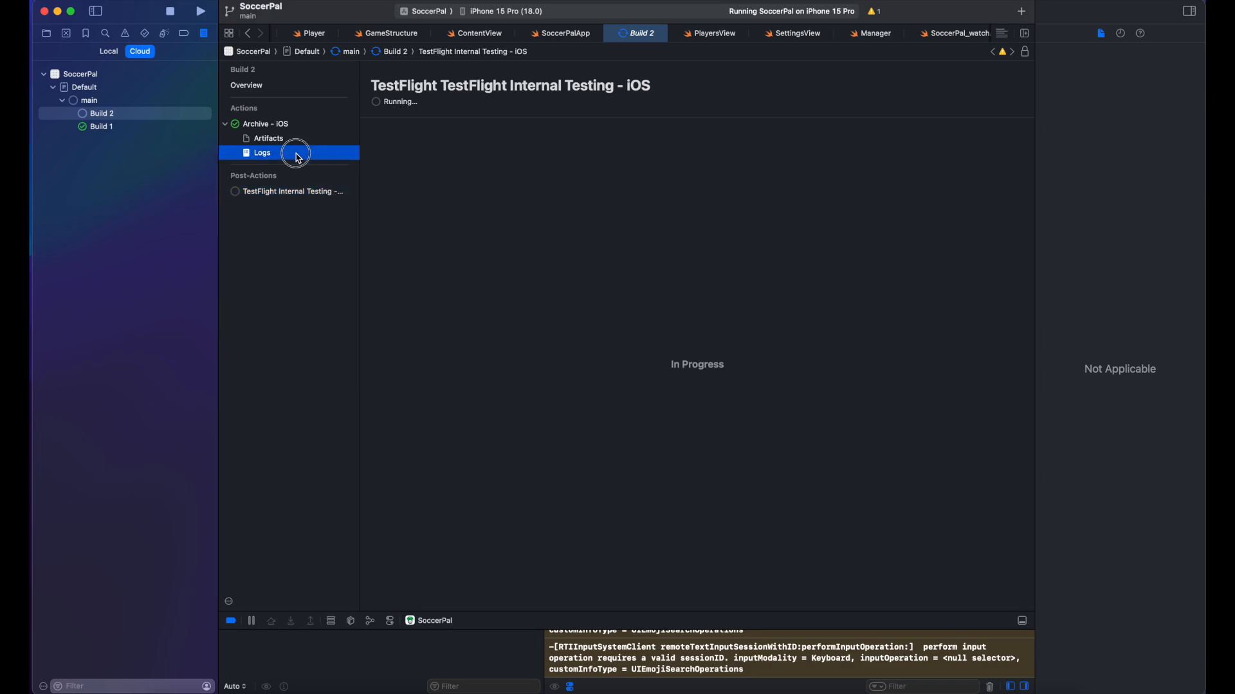
{"action": "left_click", "coordinate": [265, 197]}
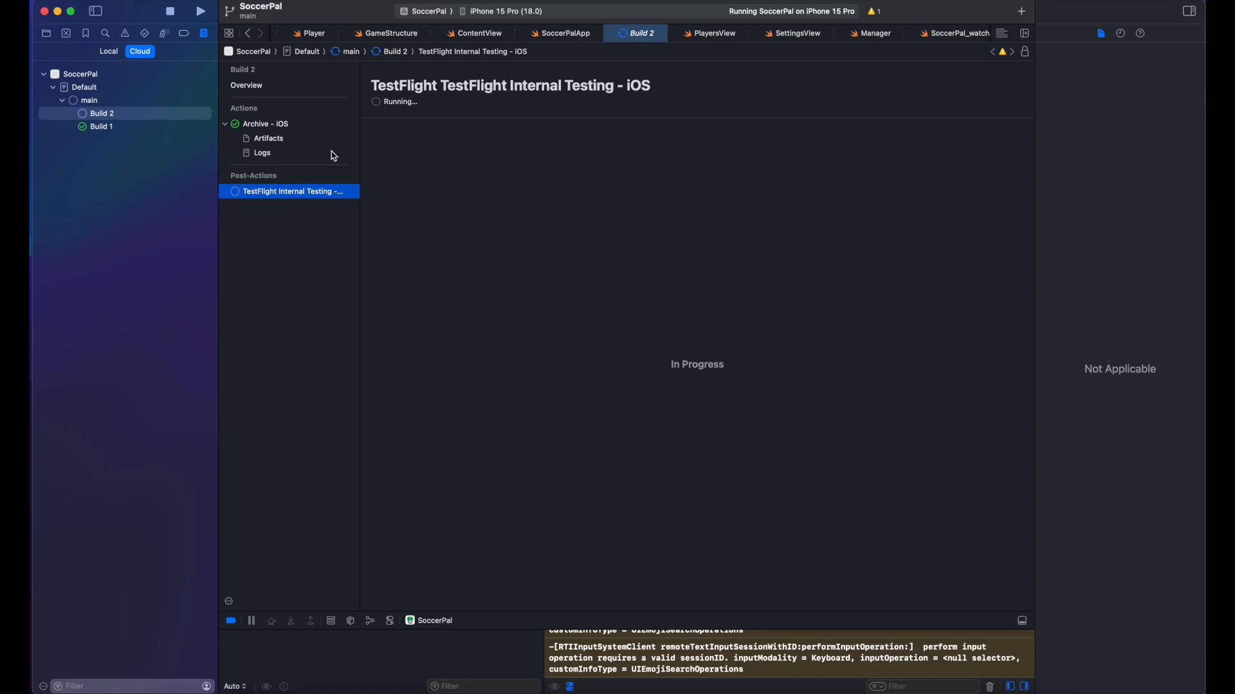
{"action": "left_click", "coordinate": [276, 124]}
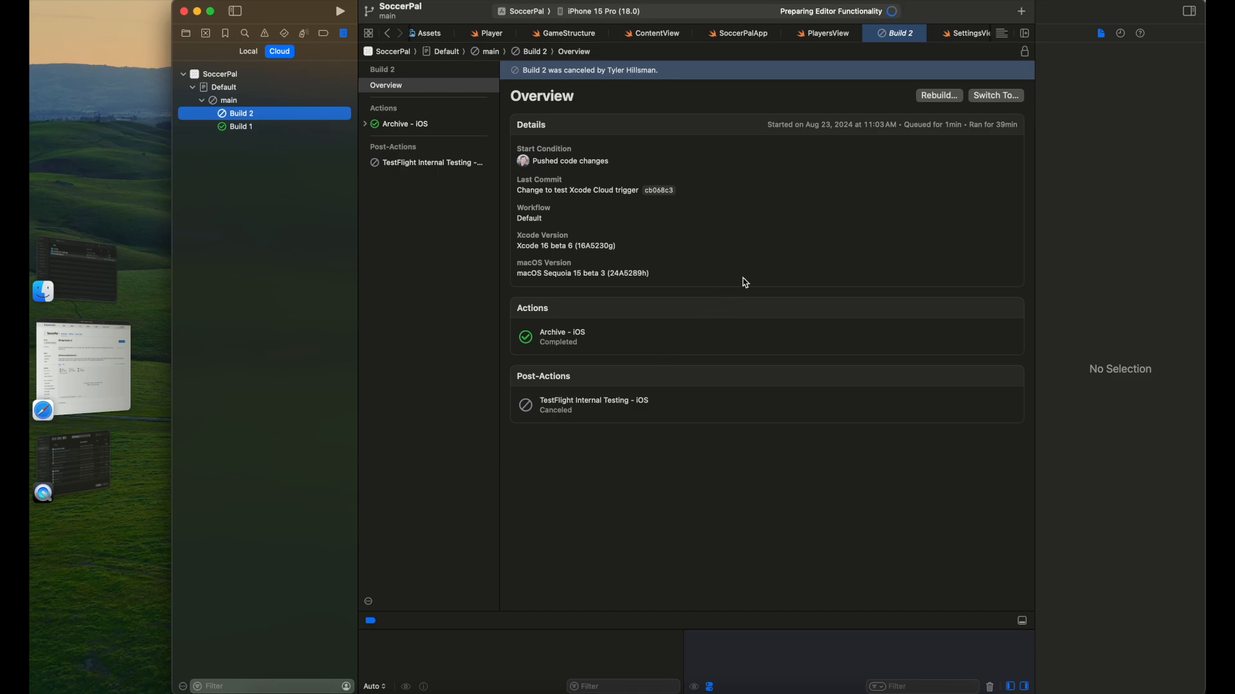
{"action": "left_click", "coordinate": [386, 126]}
{"action": "left_click", "coordinate": [443, 165]}
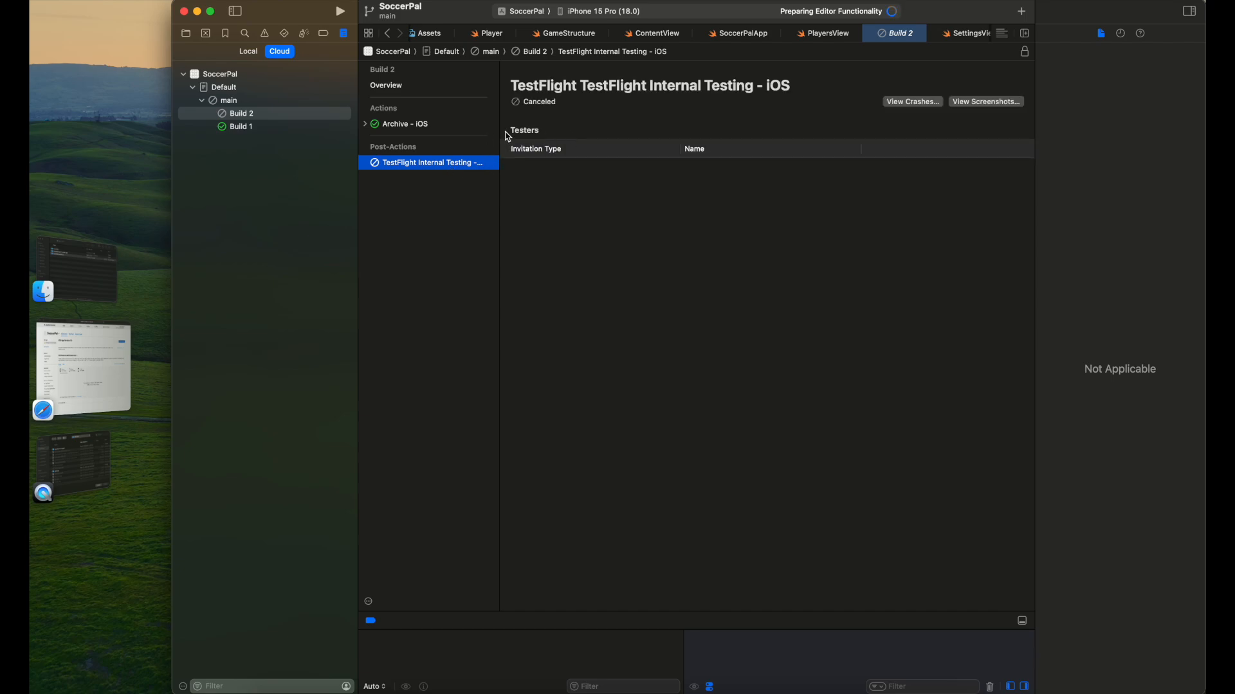
{"action": "left_click", "coordinate": [416, 130]}
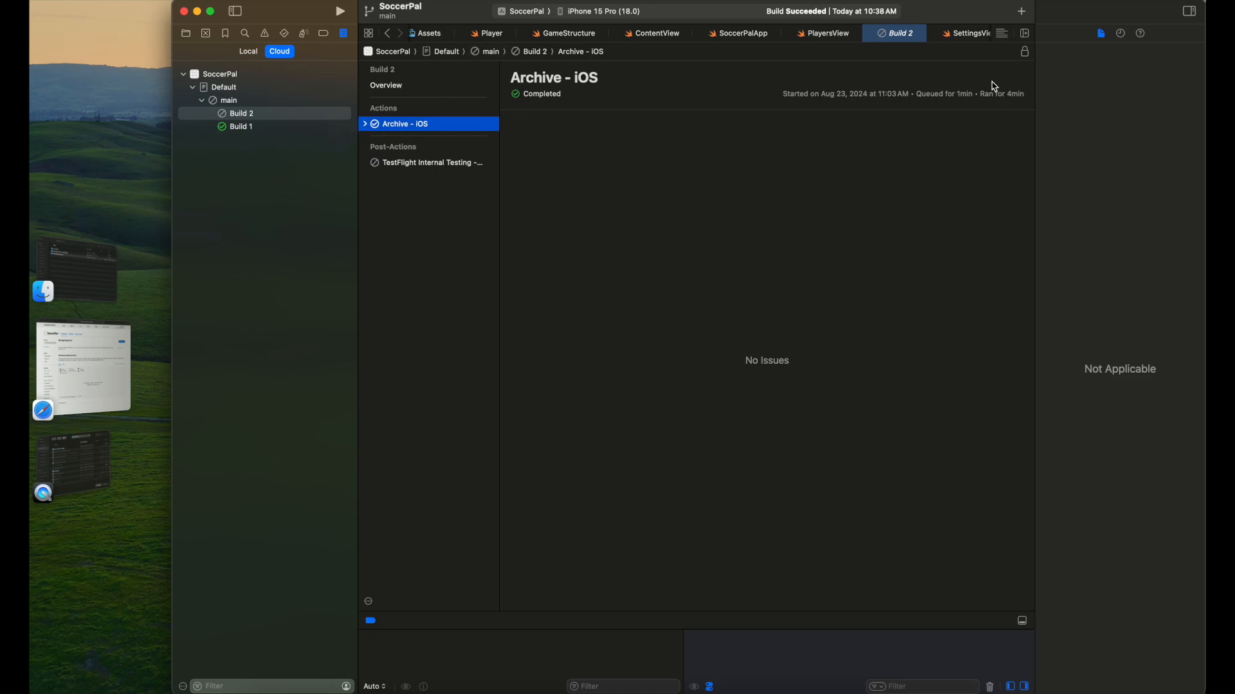
Step: Resolve build 2's missing compliance by declaring 'None of the algorithms mentioned above', making it Ready to Test
{"action": "left_click", "coordinate": [99, 375]}
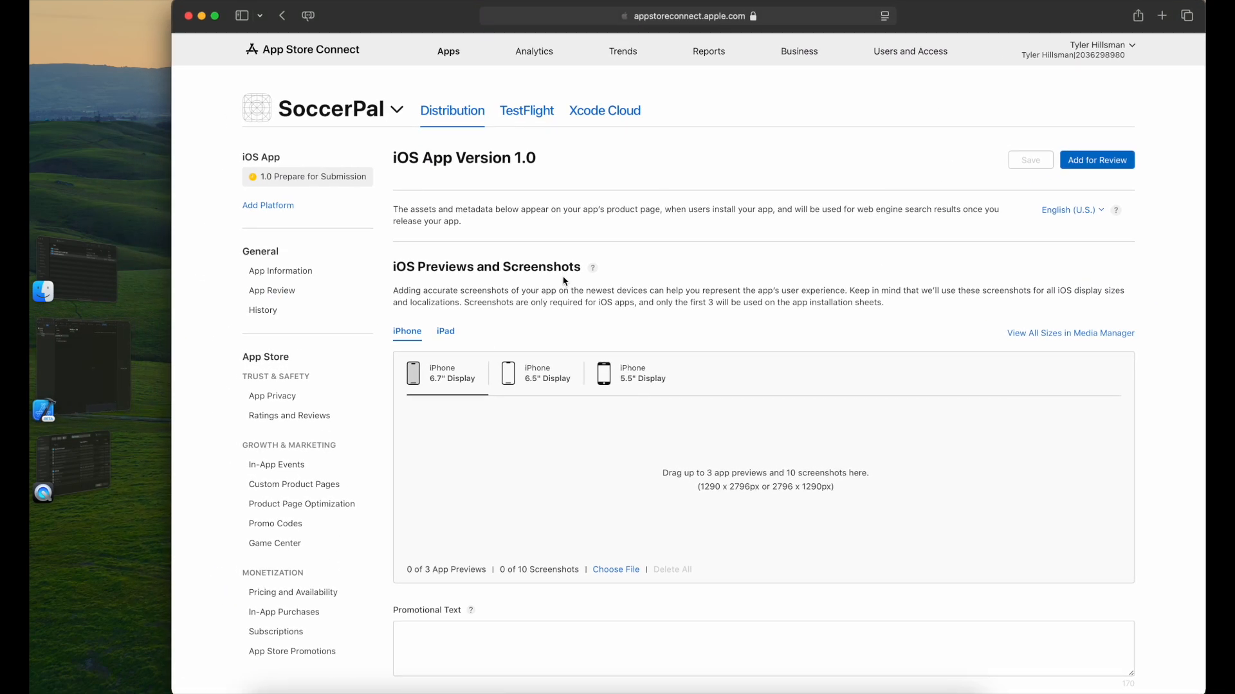
{"action": "left_click", "coordinate": [517, 115]}
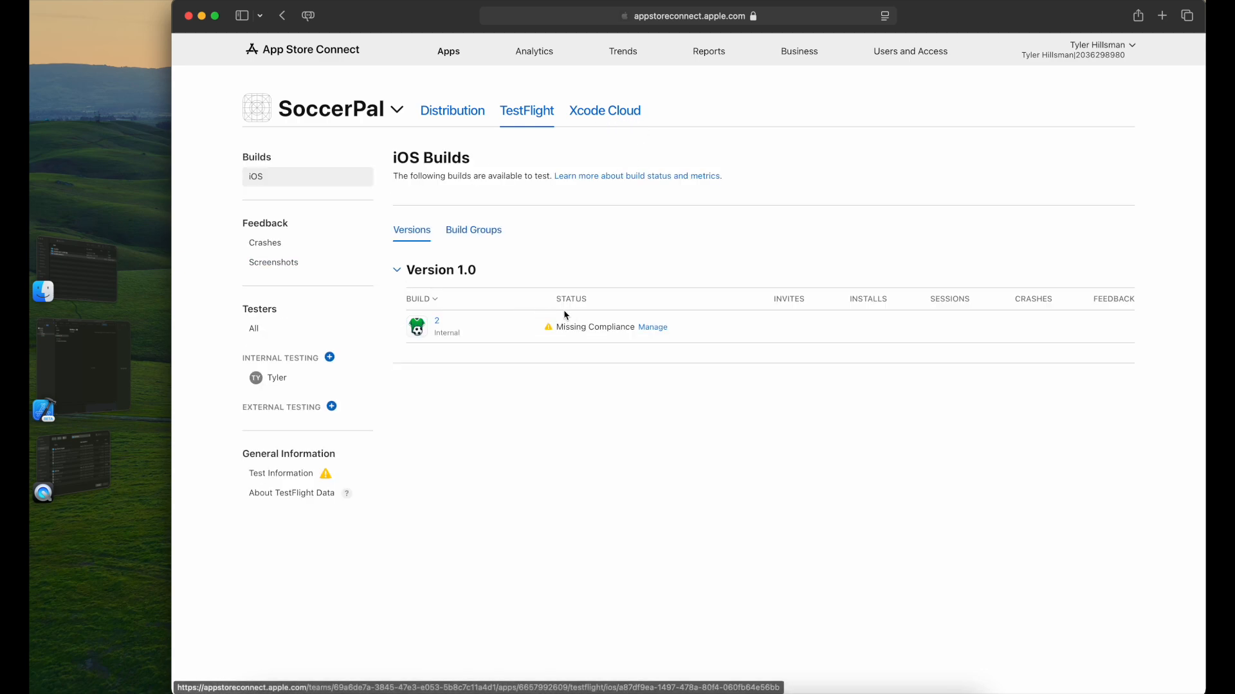
{"action": "left_click", "coordinate": [653, 328]}
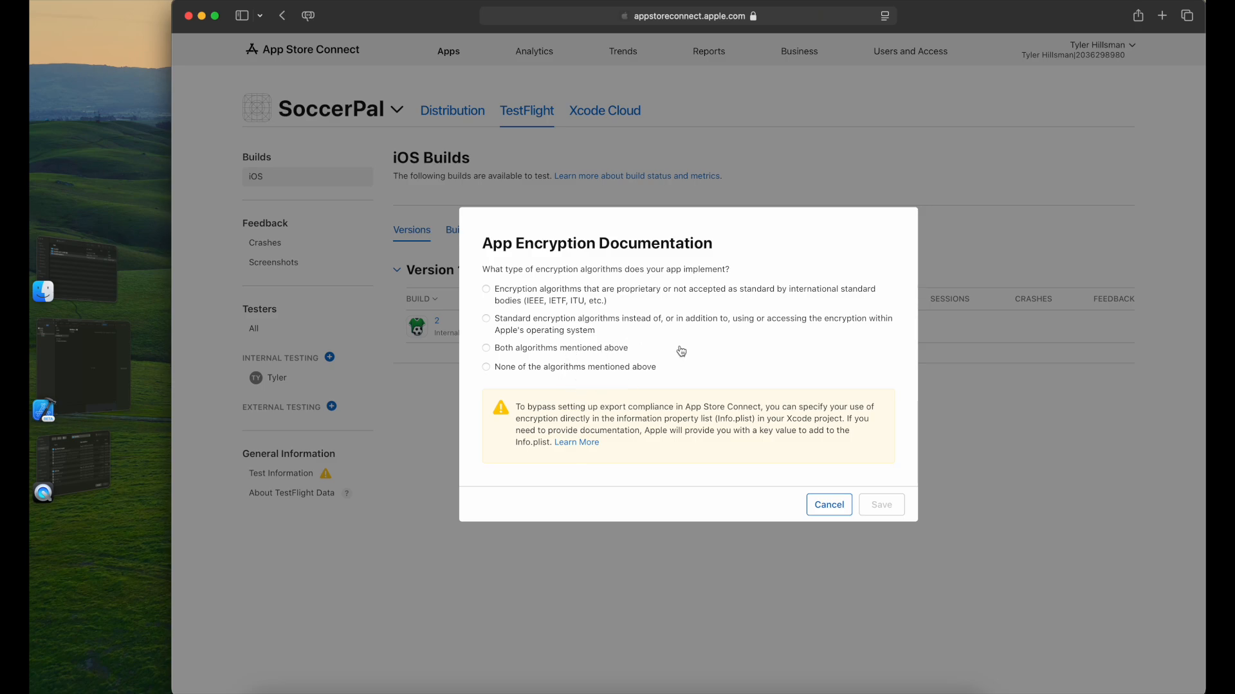
{"action": "left_click", "coordinate": [609, 369]}
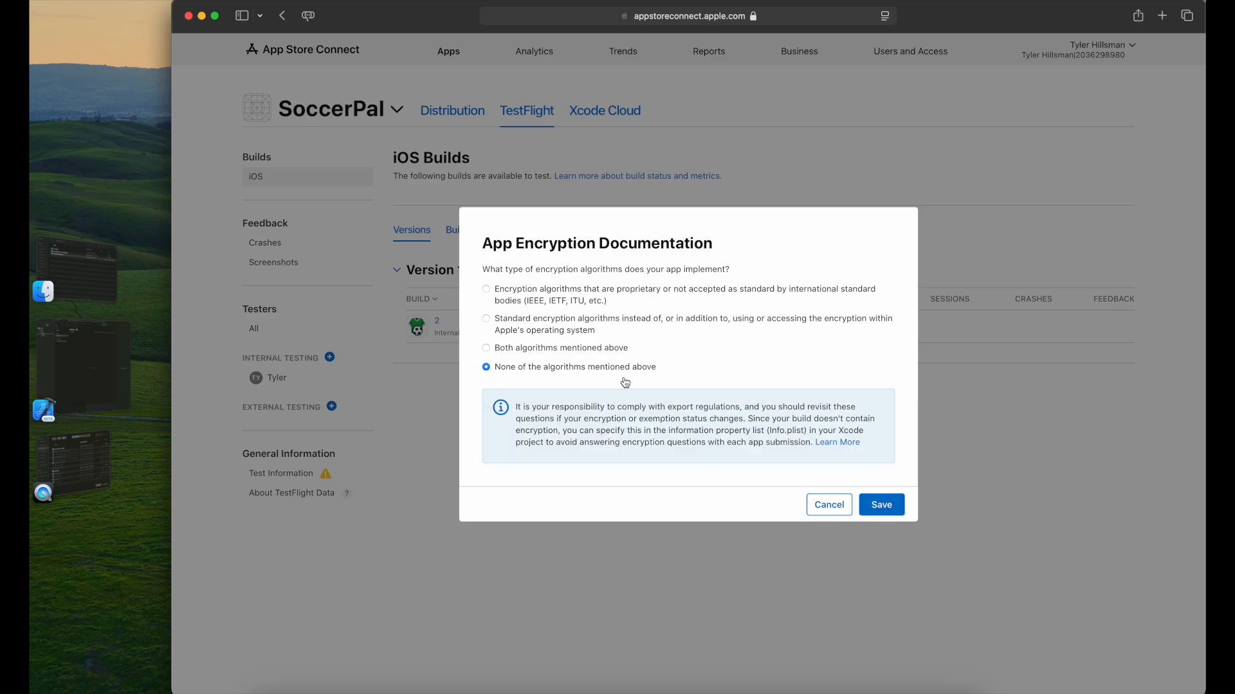
{"action": "left_click", "coordinate": [881, 505]}
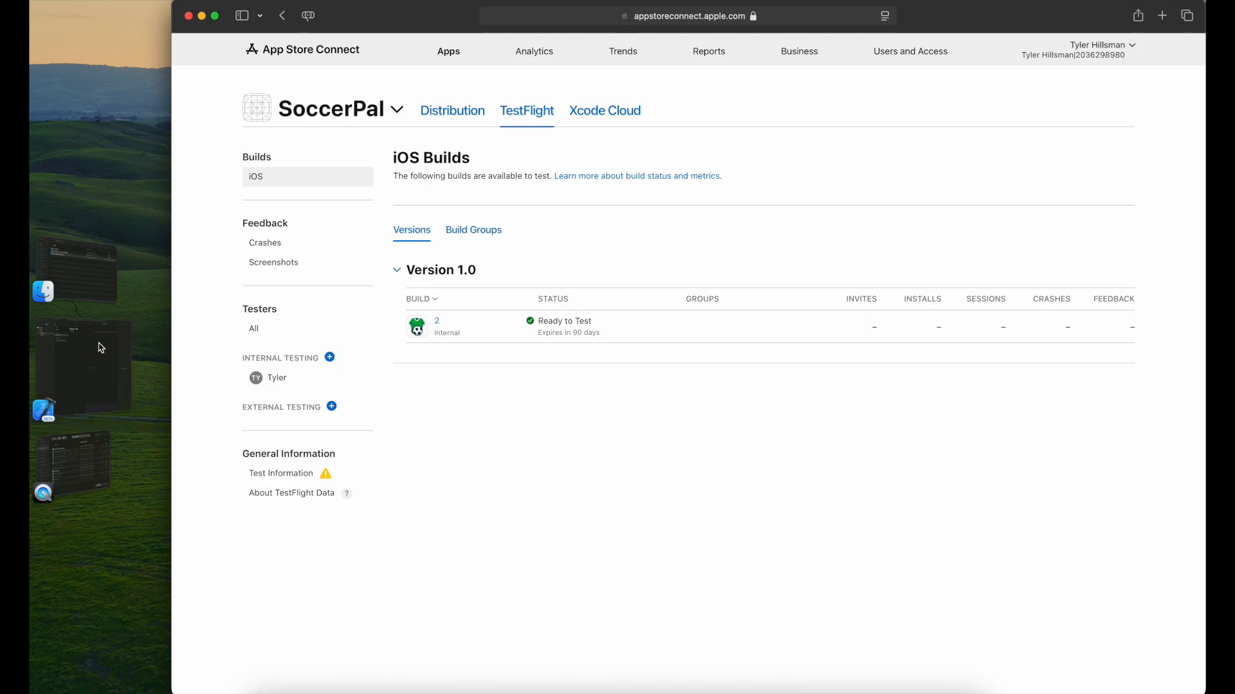
{"action": "left_click", "coordinate": [76, 365]}
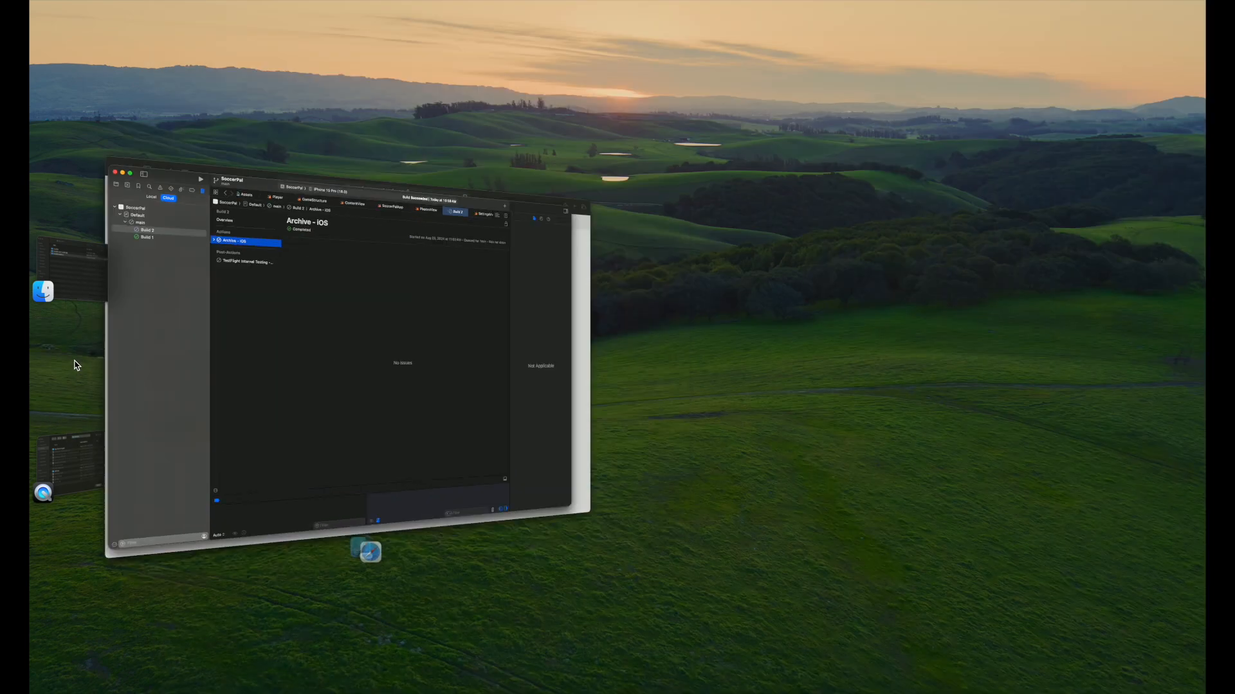
Step: Start a new Xcode Cloud build of main with the Default workflow, creating Build 3
{"action": "right_click", "coordinate": [251, 106]}
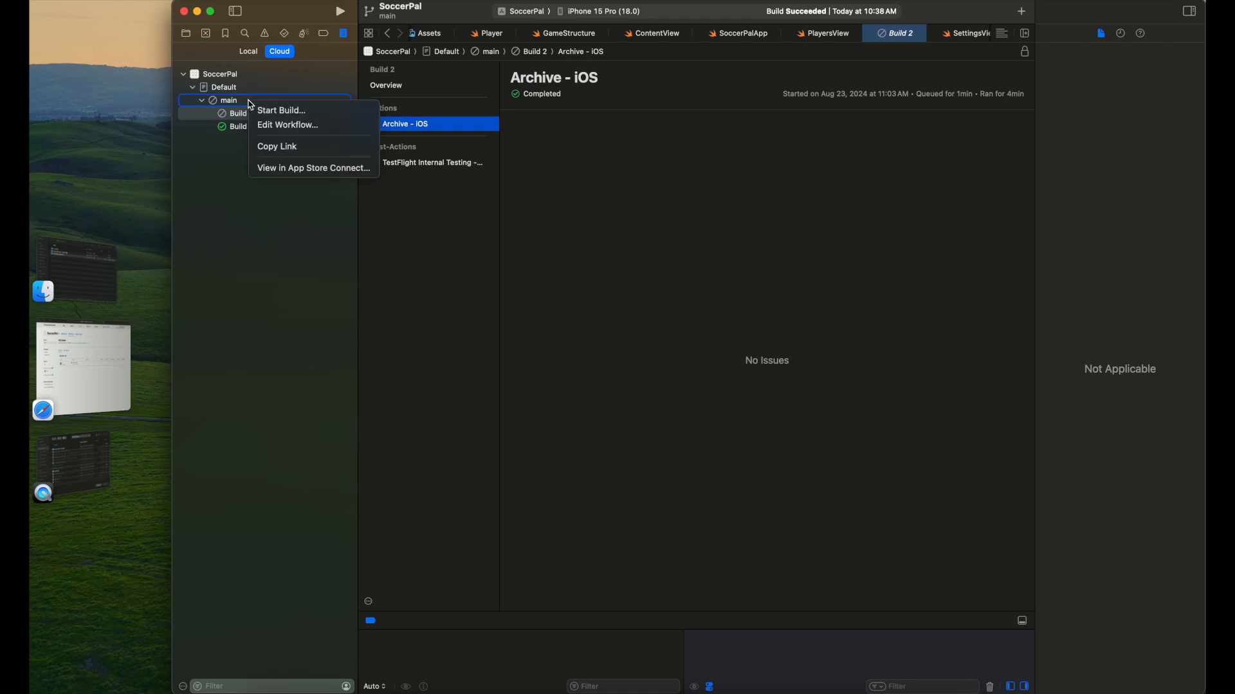
{"action": "key", "text": "Escape"}
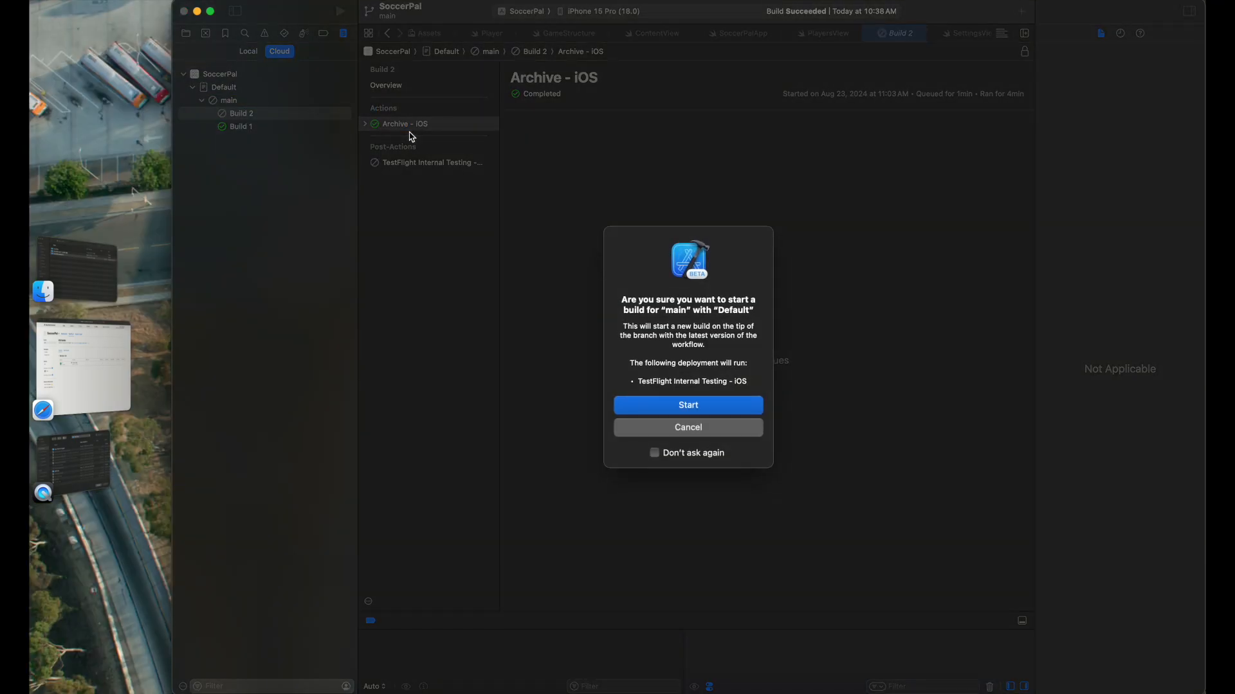
{"action": "left_click", "coordinate": [707, 405]}
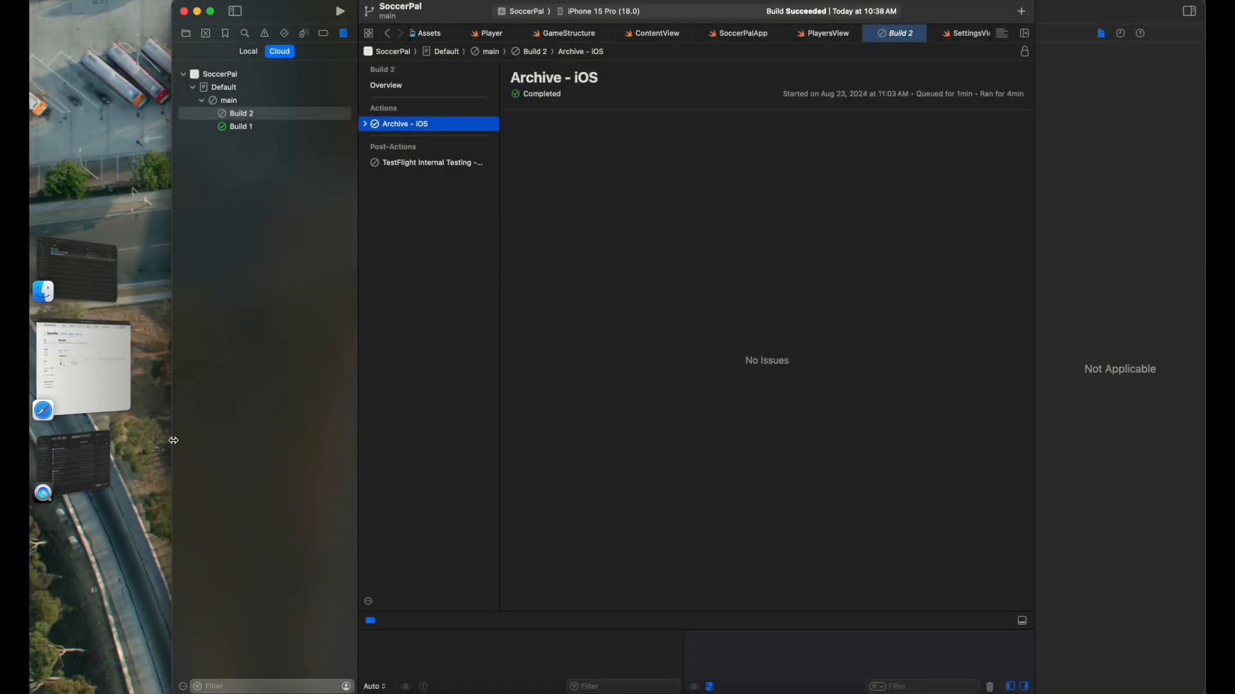
{"action": "left_click_drag", "start_coordinate": [174, 440], "coordinate": [30, 427]}
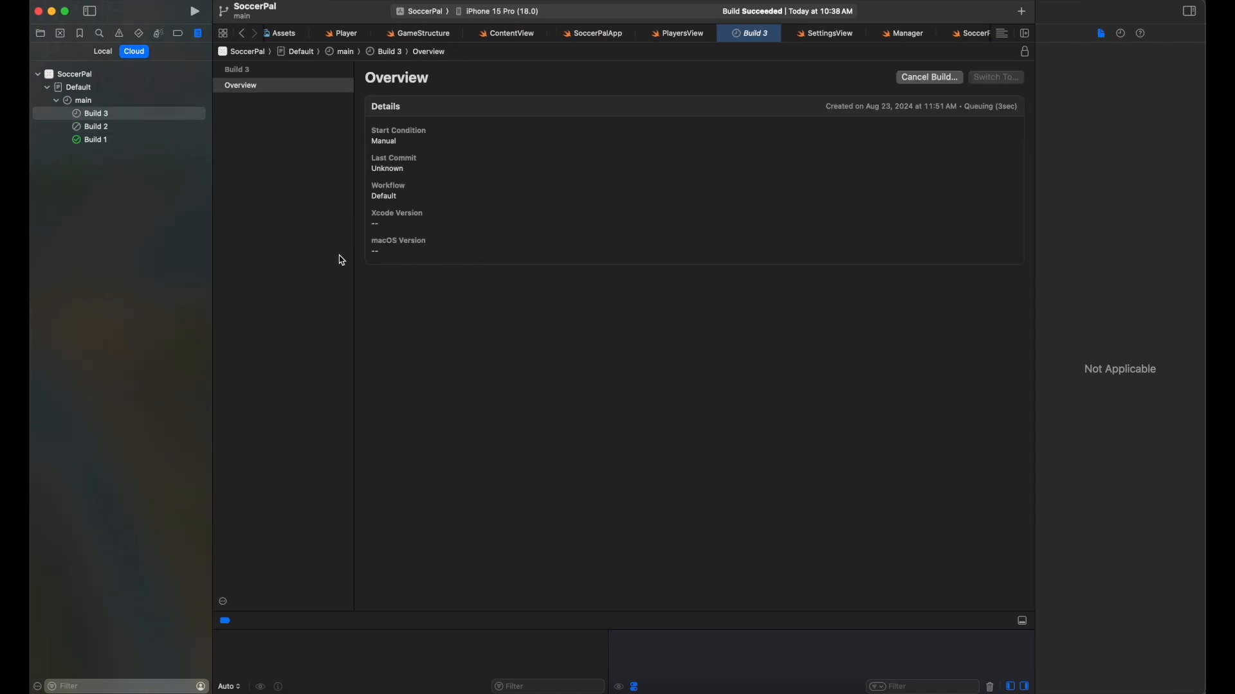
Step: Check that Build 3's TestFlight Internal Testing post-action completed
{"action": "left_click", "coordinate": [126, 127]}
{"action": "left_click", "coordinate": [107, 113]}
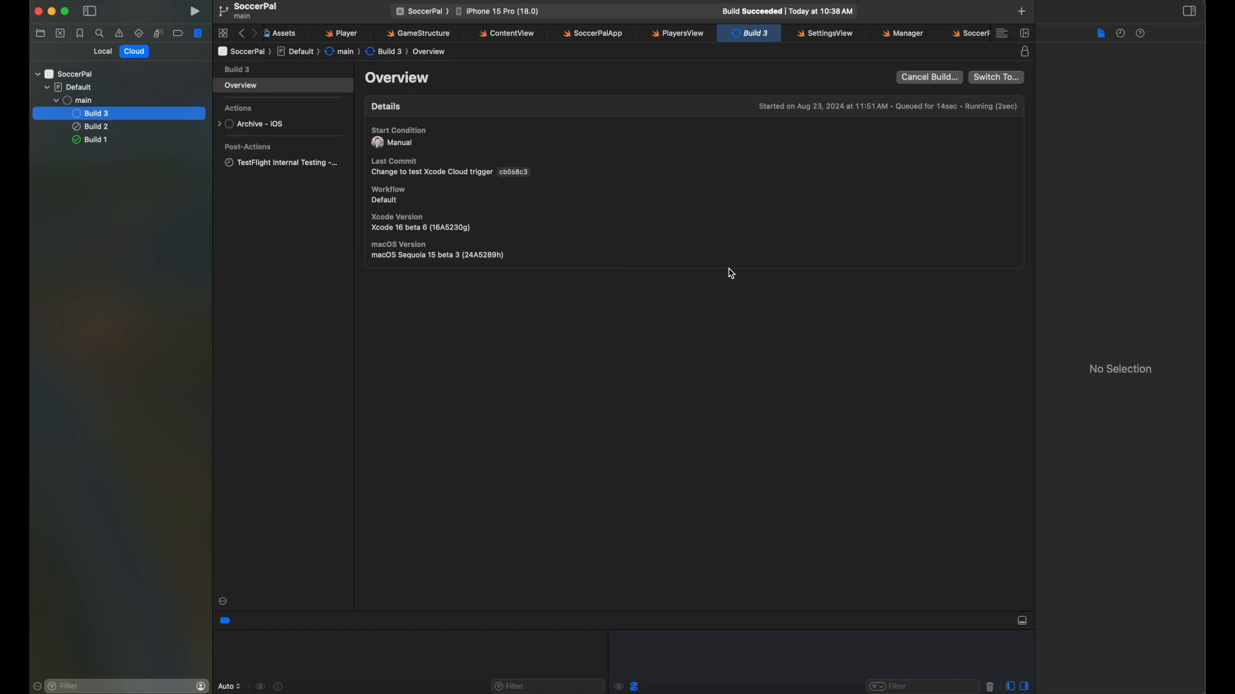
{"action": "left_click", "coordinate": [320, 162]}
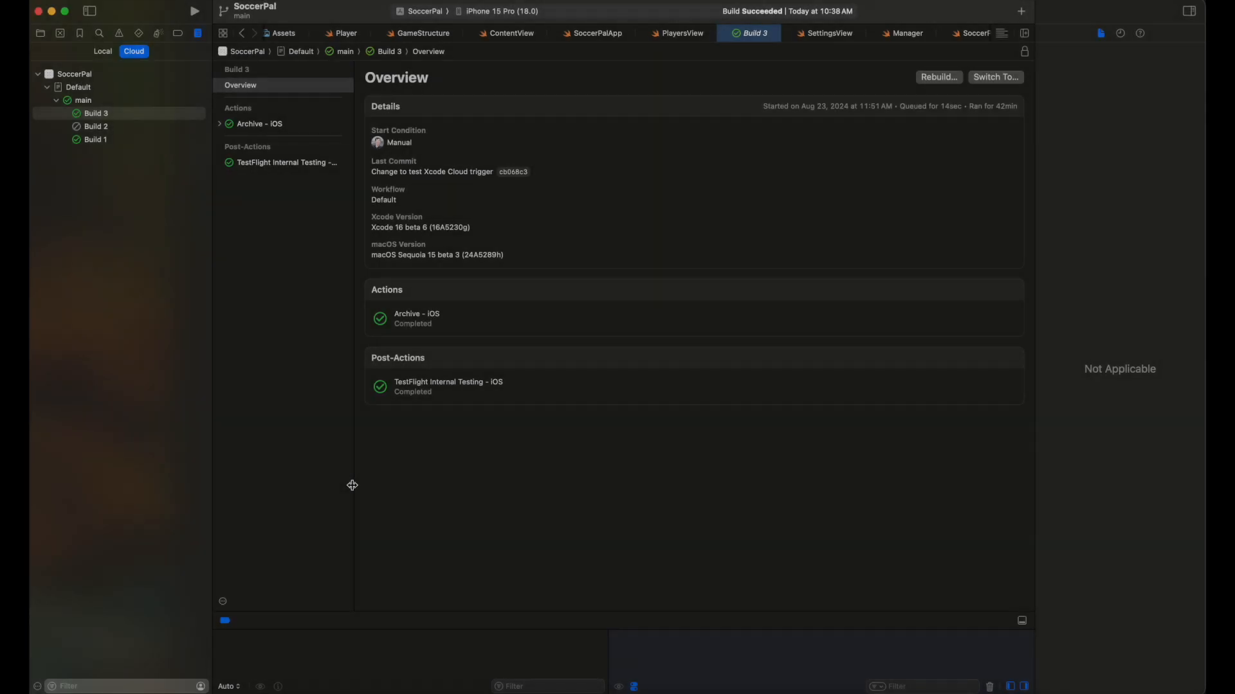
{"action": "left_click", "coordinate": [510, 383]}
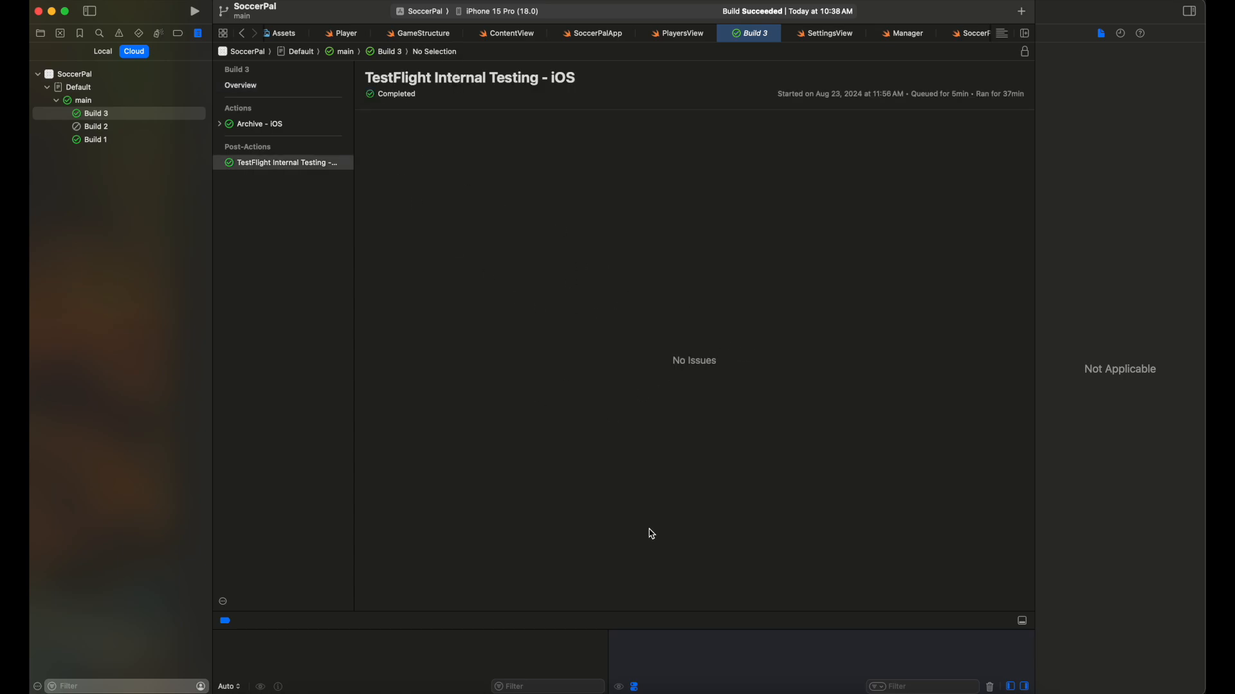
{"action": "left_click", "coordinate": [247, 690]}
Step: Reload the internal testing group page so build 1.0 (3) shows as Testing
{"action": "left_click", "coordinate": [276, 690]}
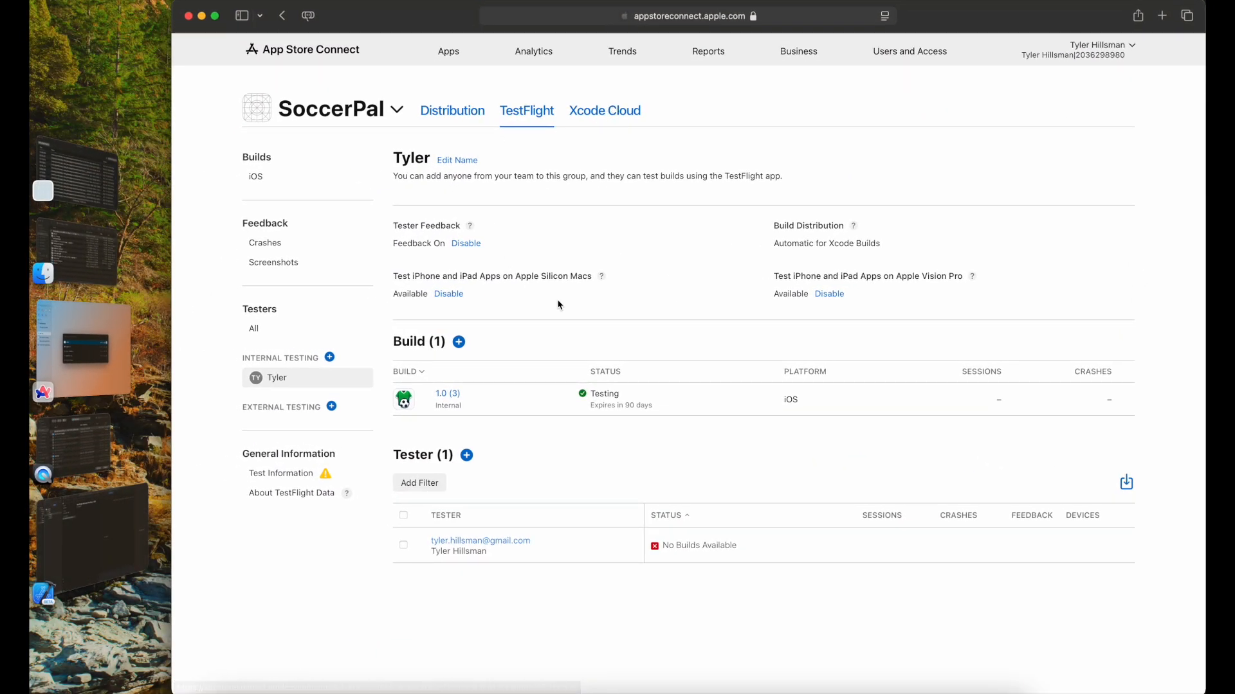
{"action": "key", "text": "super+r"}
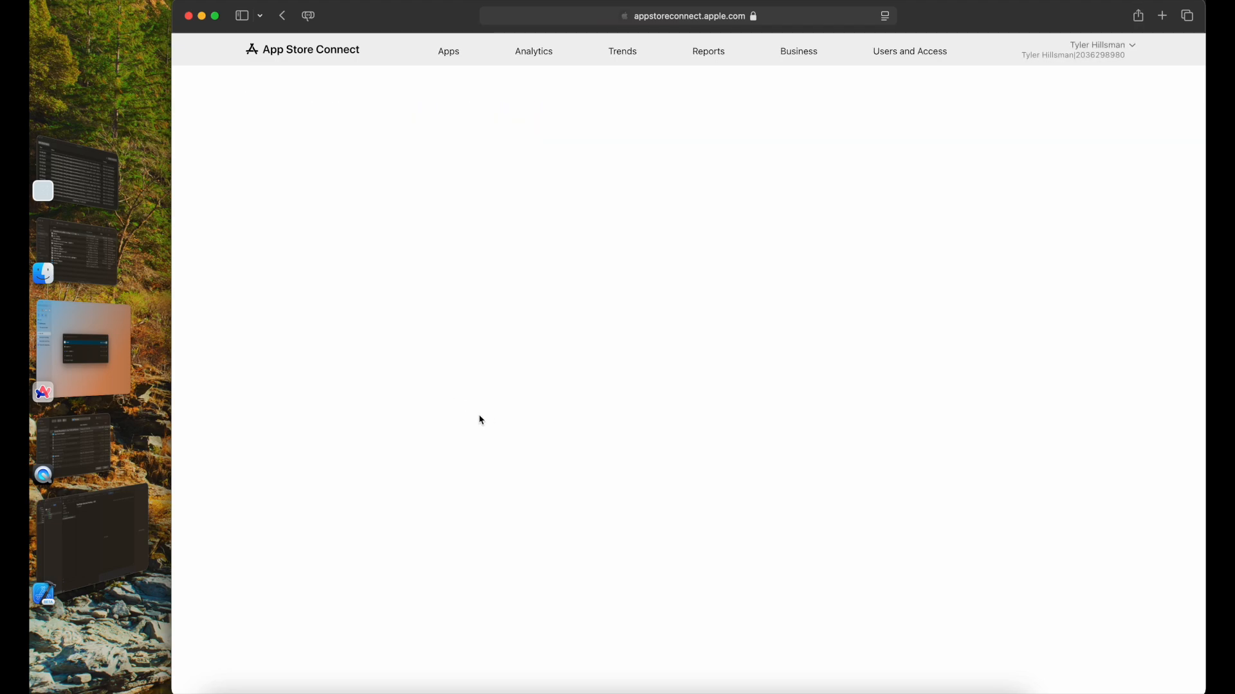